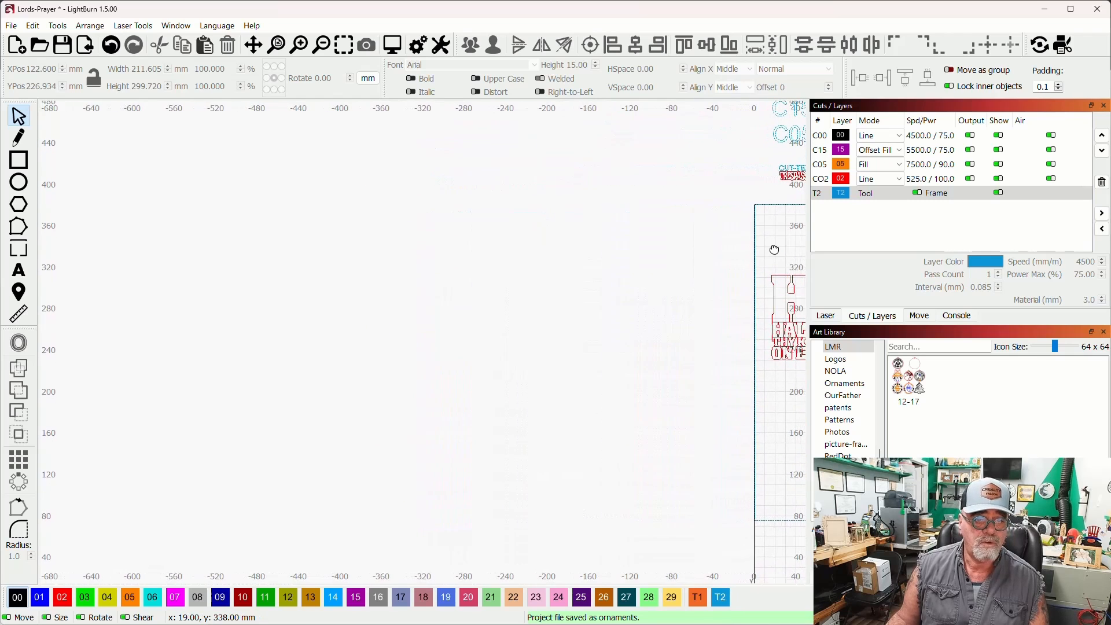
Add the text ANYTHING in the empty area outside the work area and set its font to Anton.
{"action": "left_click_drag", "start_coordinate": [623, 257], "coordinate": [654, 253]}
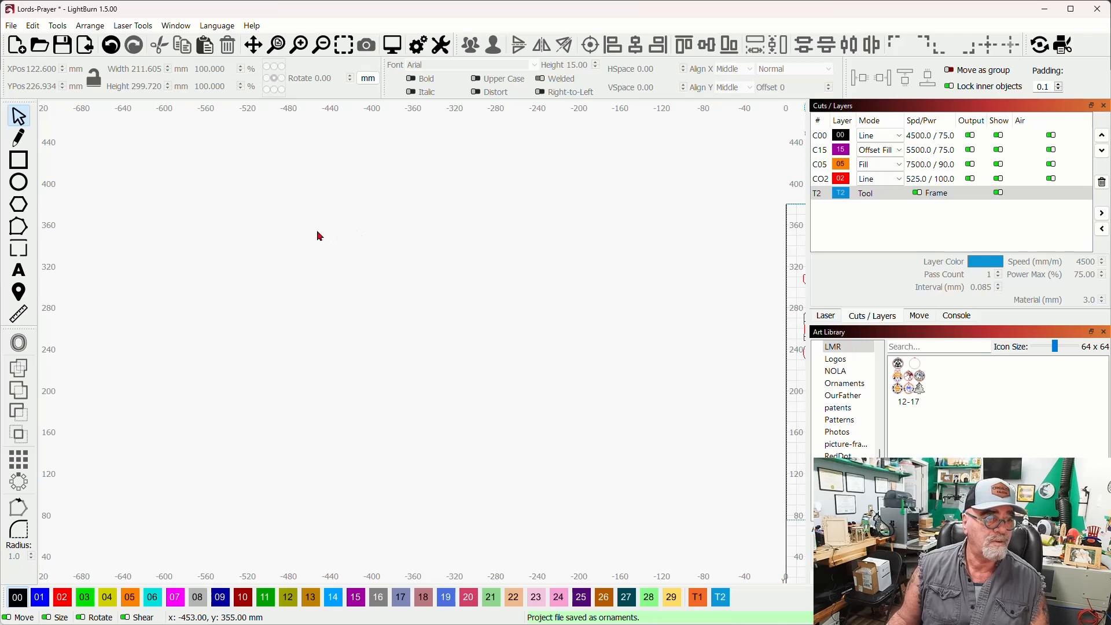
{"action": "left_click", "coordinate": [25, 273]}
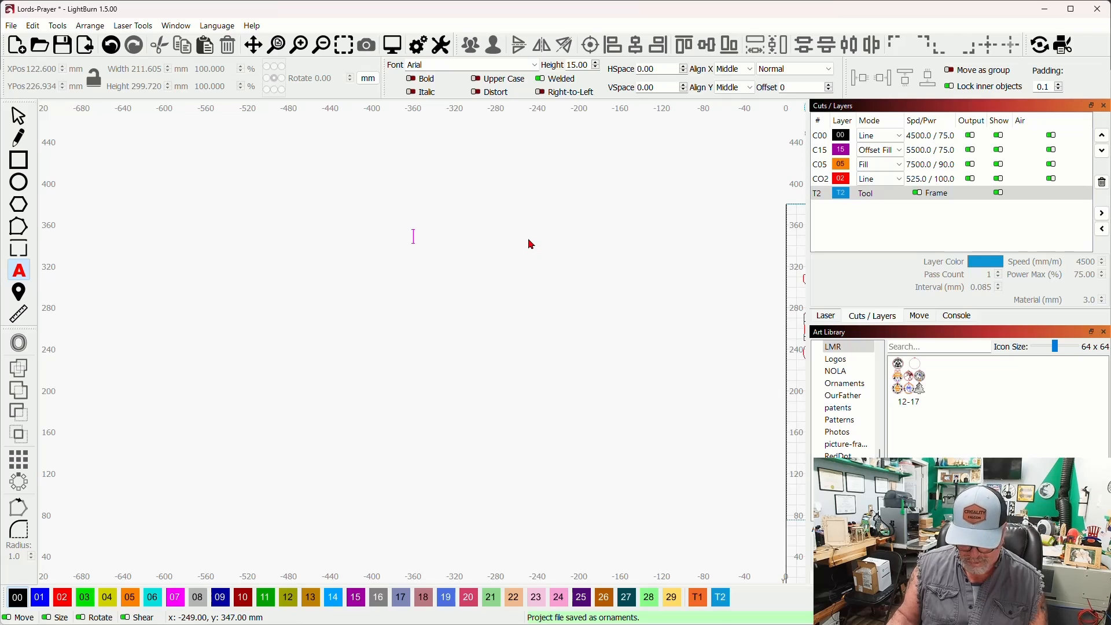
{"action": "type", "text": "ANYTHING"}
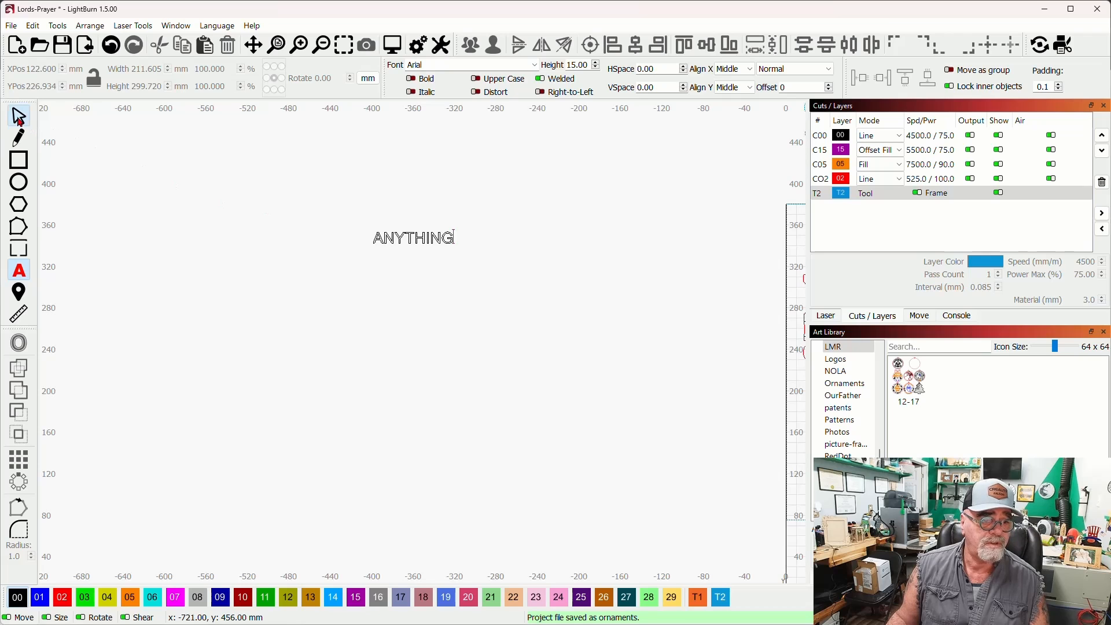
{"action": "left_click", "coordinate": [18, 115]}
{"action": "left_click", "coordinate": [529, 66]}
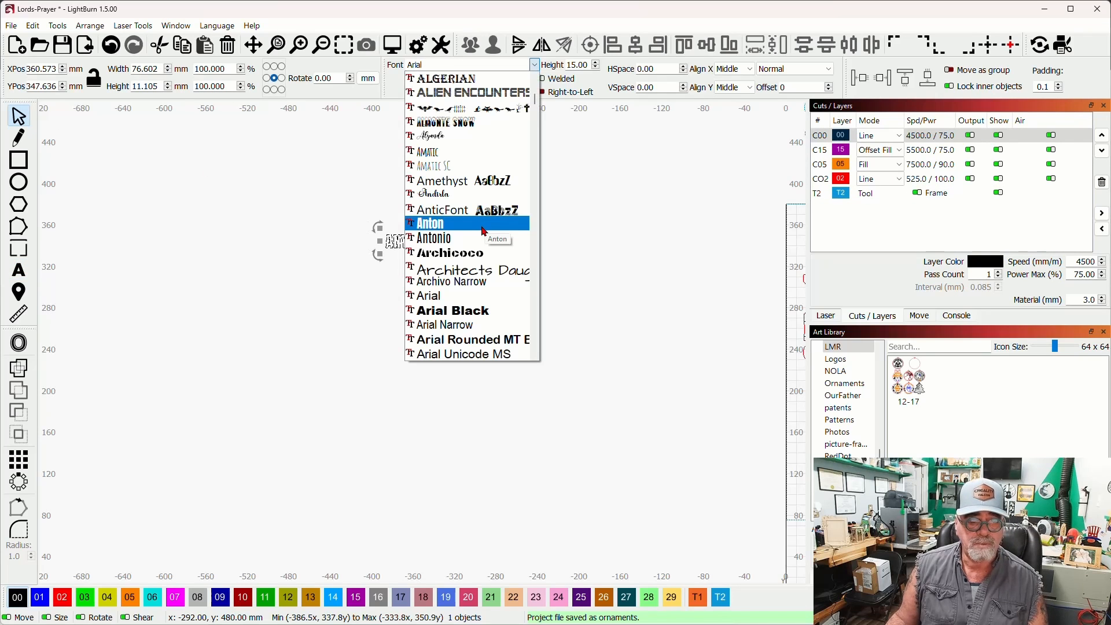
{"action": "left_click", "coordinate": [485, 232]}
Enlarge the ANYTHING text to about 209 mm wide by 52 mm high and centre it at about X 340, Y 320.
{"action": "scroll", "coordinate": [428, 261], "scroll_direction": "up", "scroll_amount": 4}
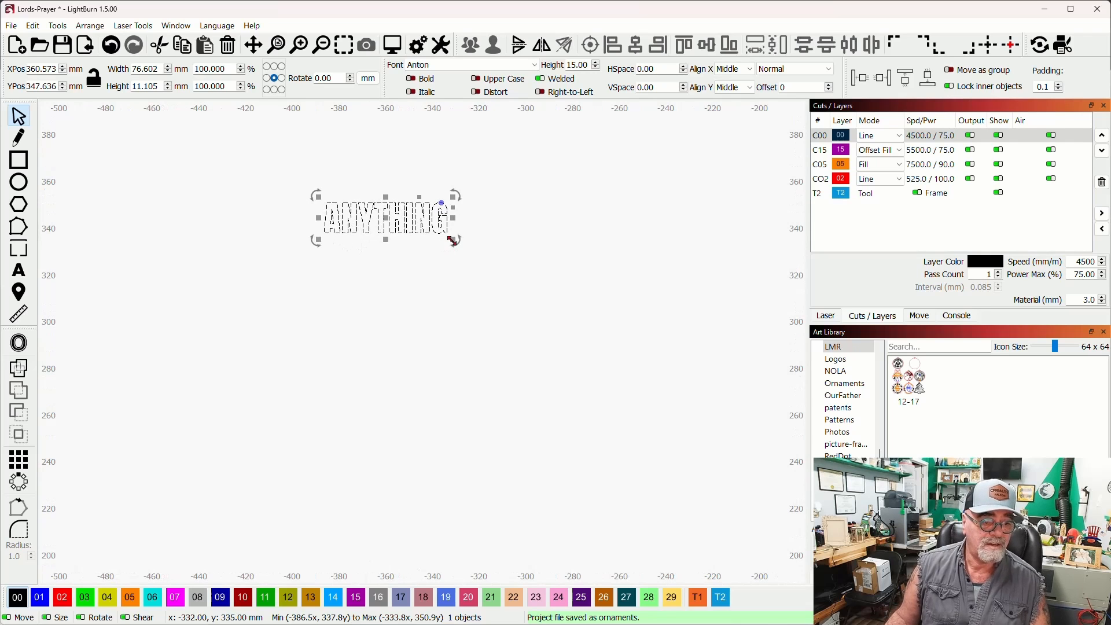
{"action": "left_click_drag", "start_coordinate": [453, 240], "coordinate": [554, 331]}
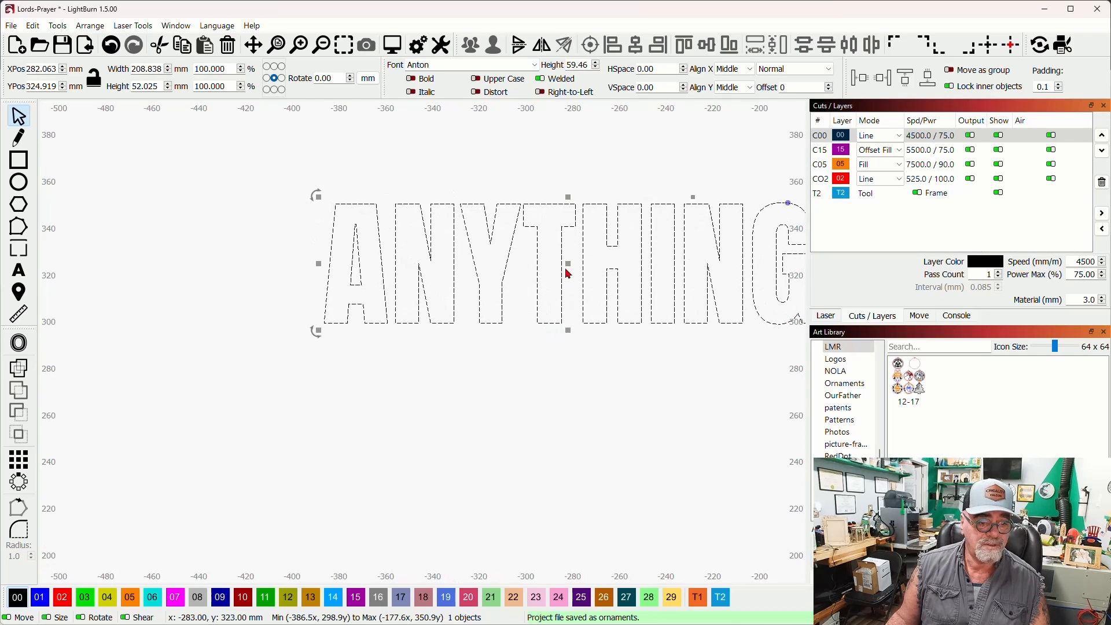
{"action": "left_click_drag", "start_coordinate": [569, 273], "coordinate": [436, 280]}
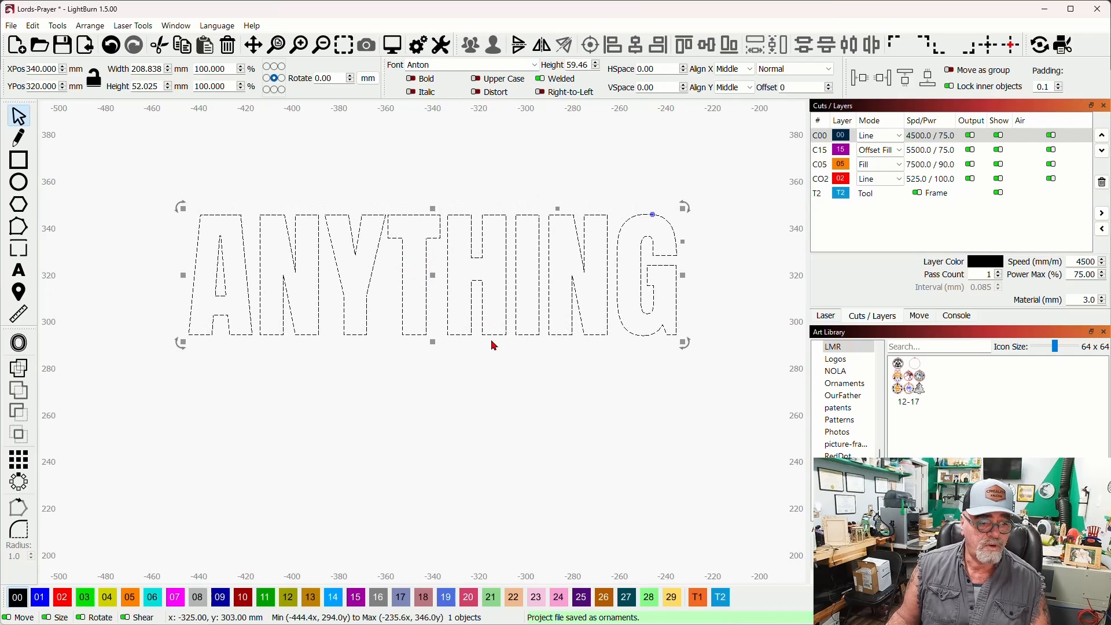
{"action": "left_click", "coordinate": [512, 364]}
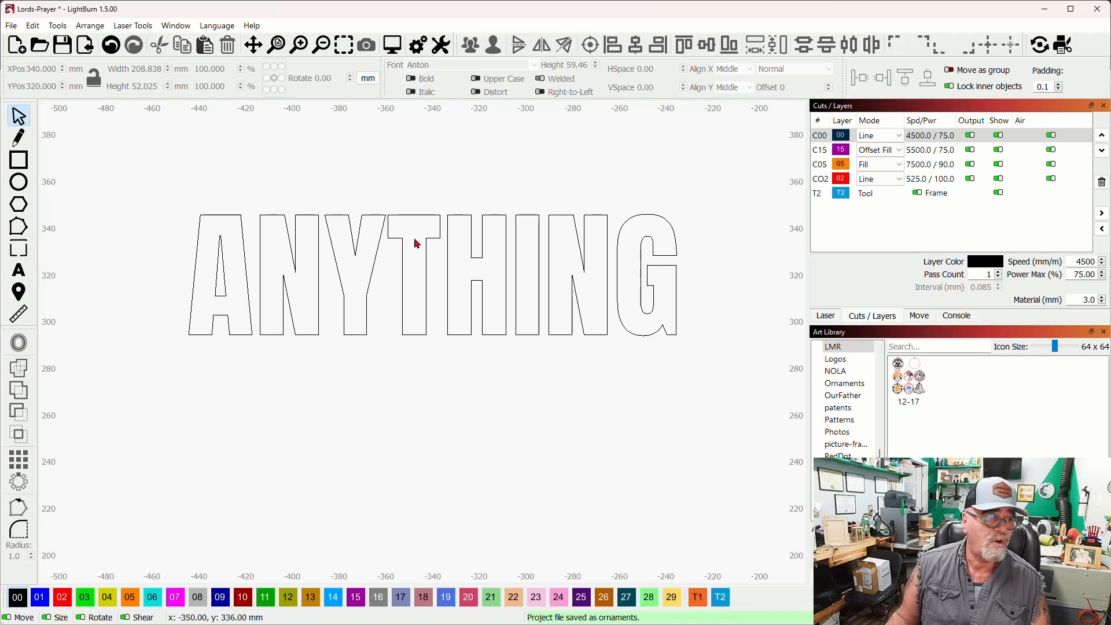
Tighten the ANYTHING text's horizontal spacing to -8.00 so its letters overlap.
{"action": "left_click", "coordinate": [311, 245]}
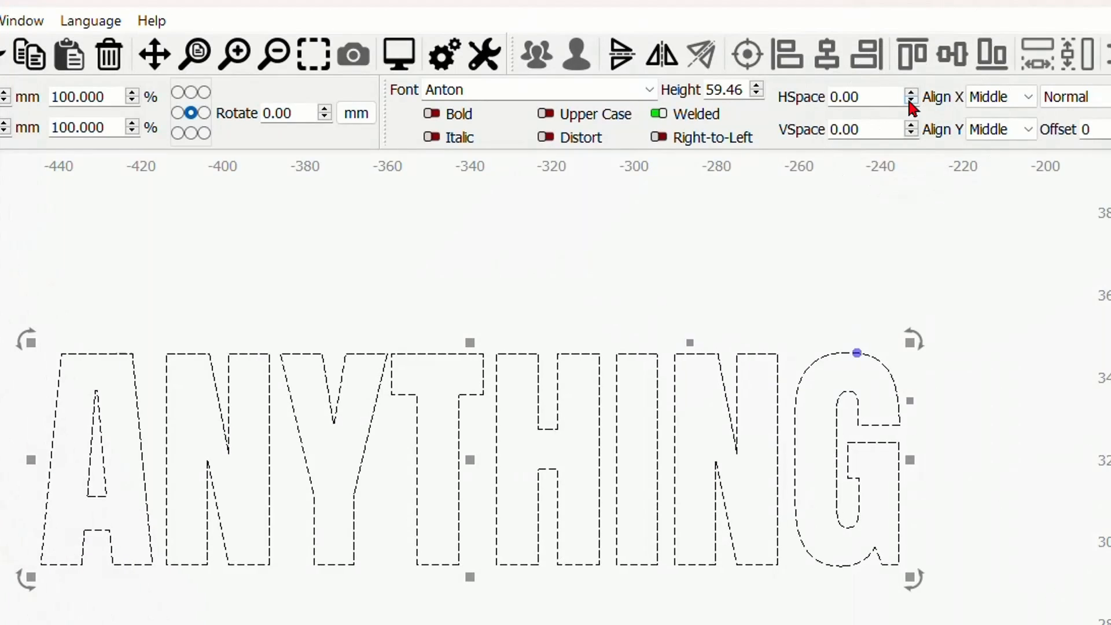
{"action": "left_click", "coordinate": [909, 99]}
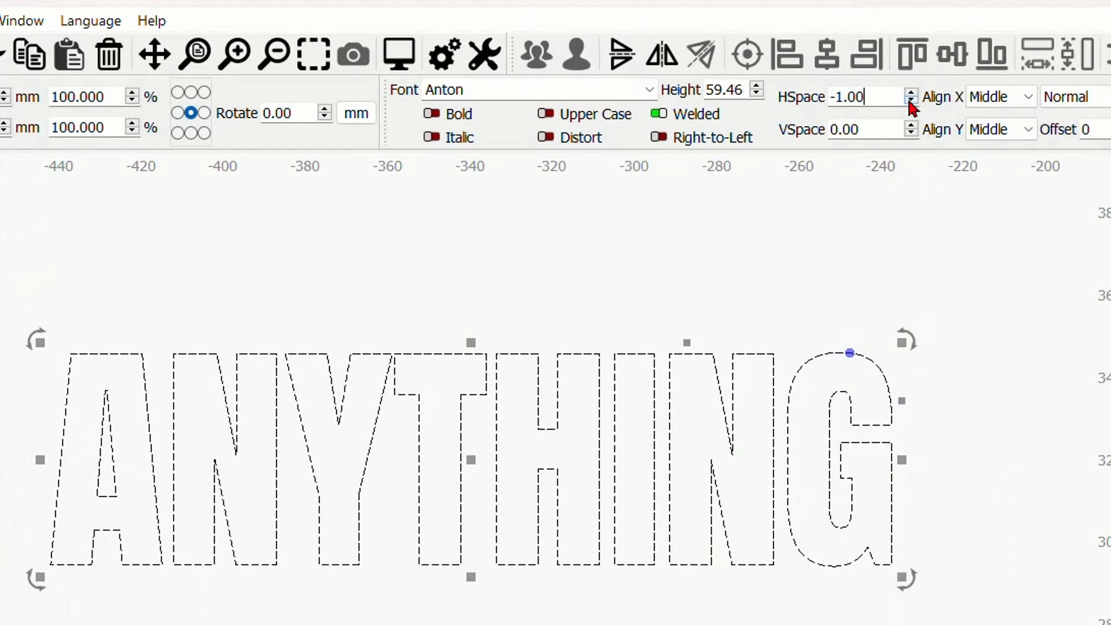
{"action": "left_click", "coordinate": [908, 100]}
{"action": "left_click", "coordinate": [909, 99]}
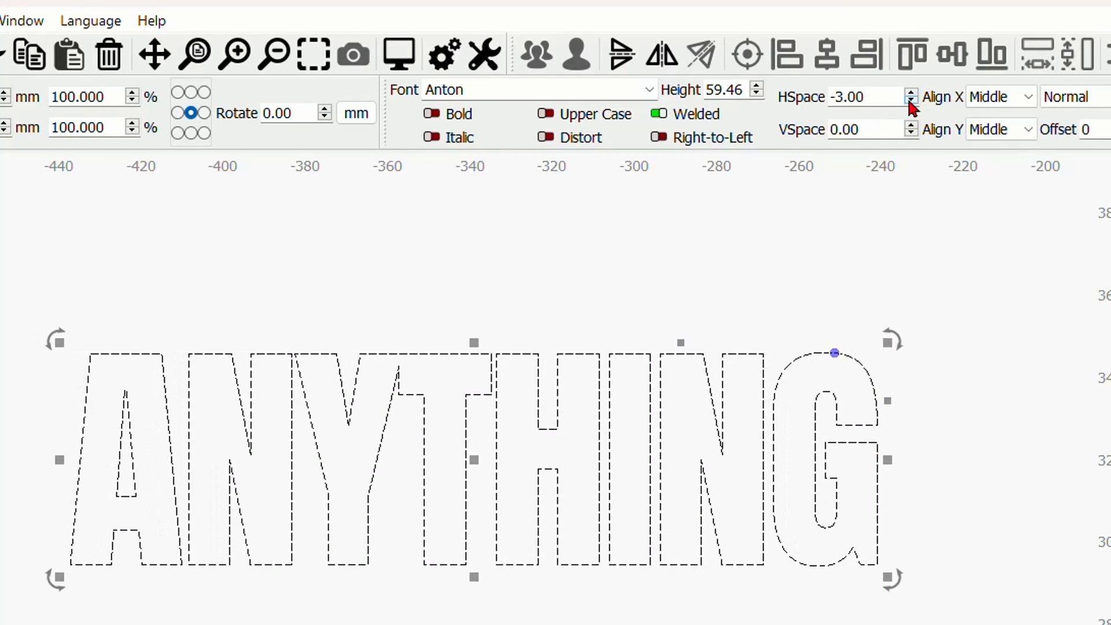
{"action": "left_click", "coordinate": [908, 99]}
{"action": "left_click", "coordinate": [908, 99]}
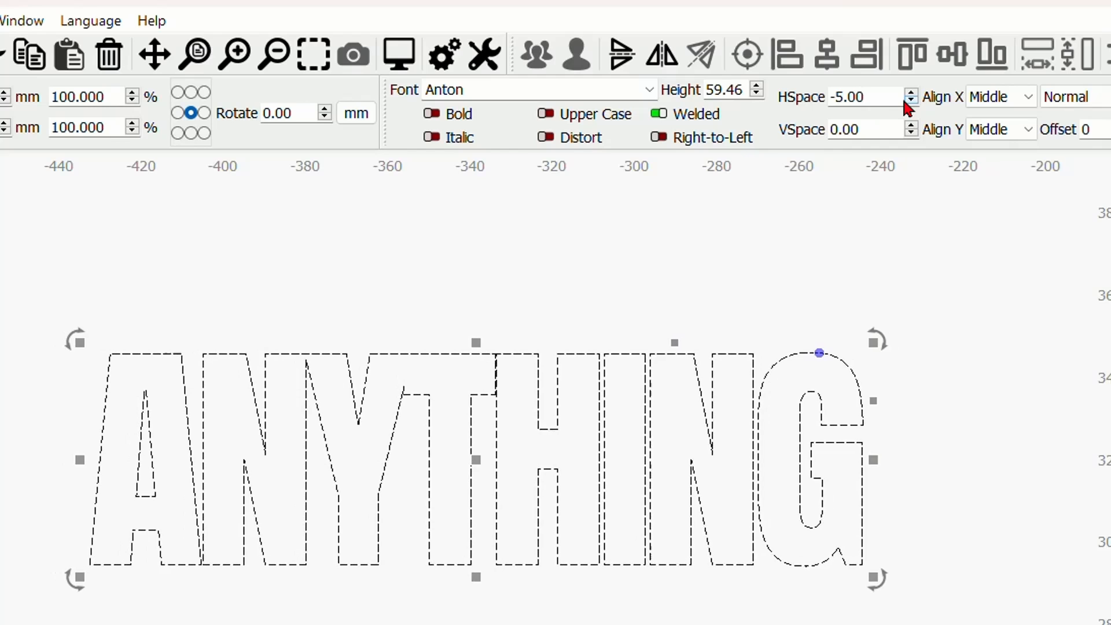
{"action": "left_click", "coordinate": [909, 100]}
{"action": "left_click", "coordinate": [909, 99]}
{"action": "left_click", "coordinate": [909, 99]}
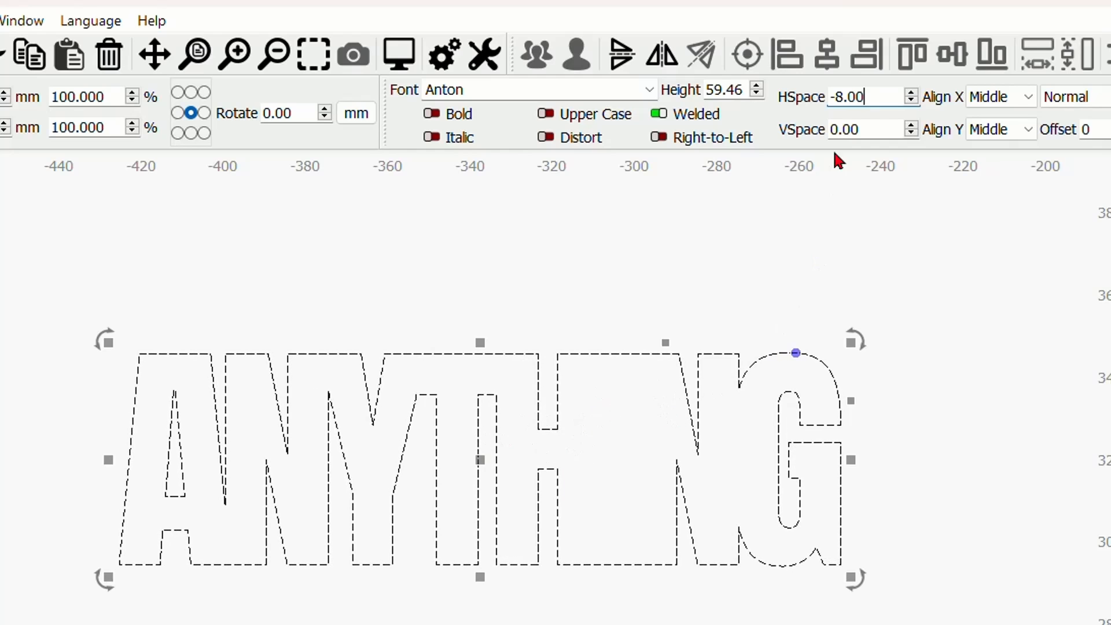
Try horizontal spacings of -7.00 and -6.00 on the text, ending on -7.00.
{"action": "left_click", "coordinate": [911, 93]}
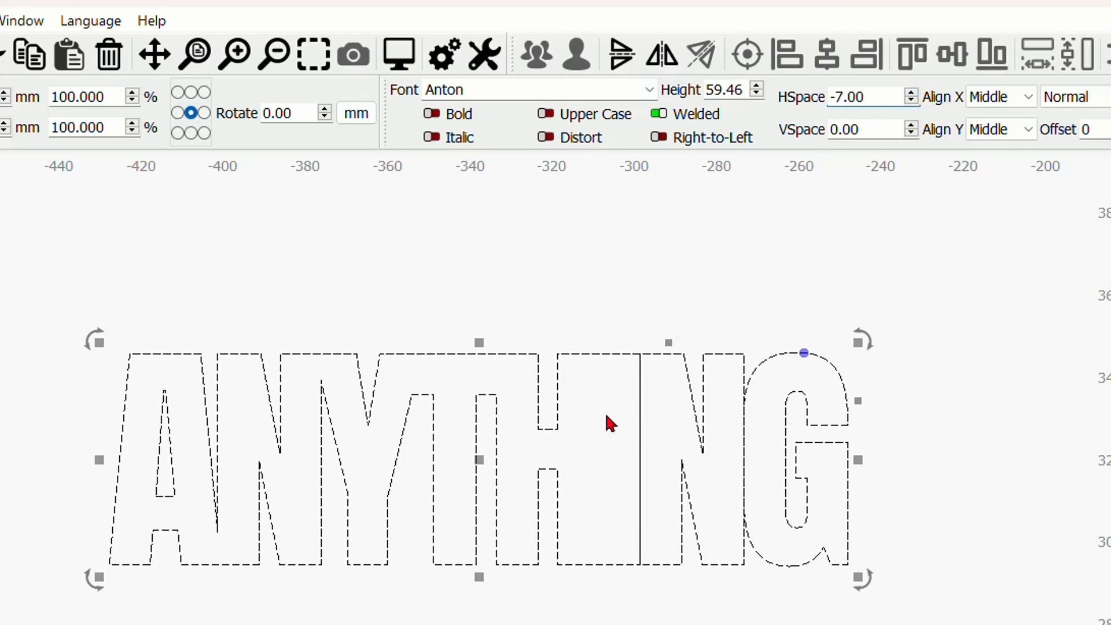
{"action": "left_click", "coordinate": [912, 93]}
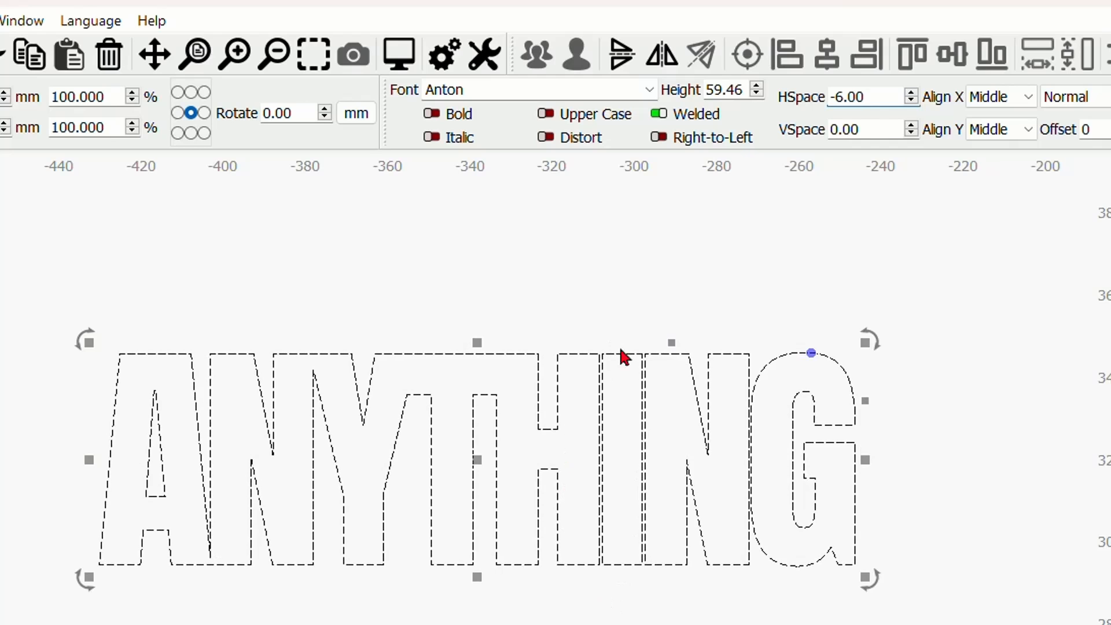
{"action": "left_click", "coordinate": [911, 101]}
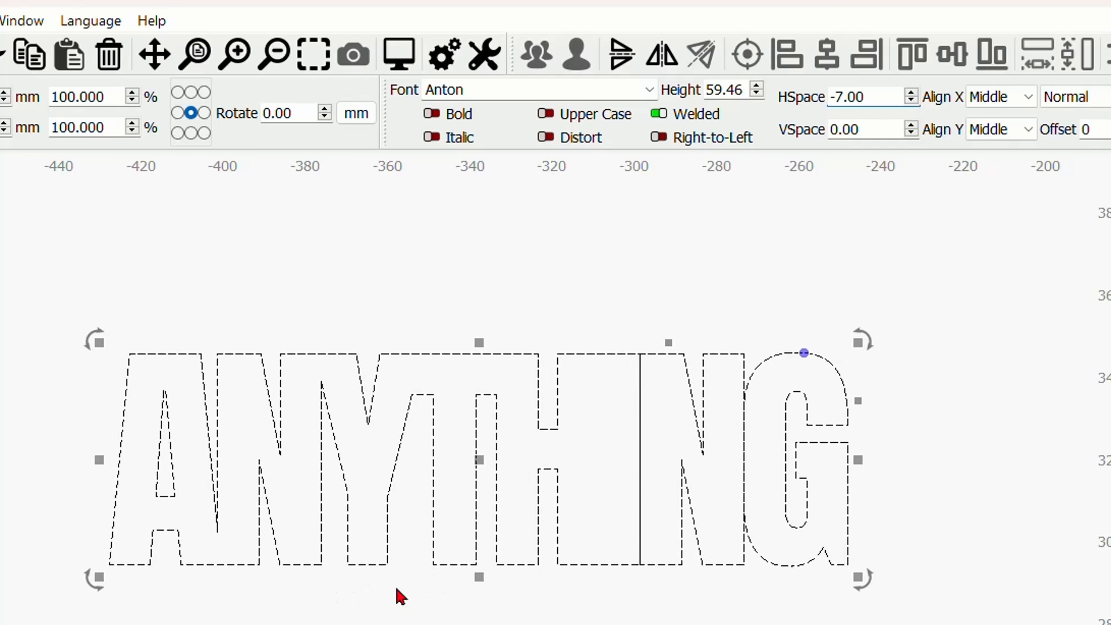
Examine up close the join between the I and the second N for a gap.
{"action": "scroll", "coordinate": [374, 570], "scroll_direction": "up", "scroll_amount": 1}
{"action": "scroll", "coordinate": [425, 521], "scroll_direction": "up", "scroll_amount": 1}
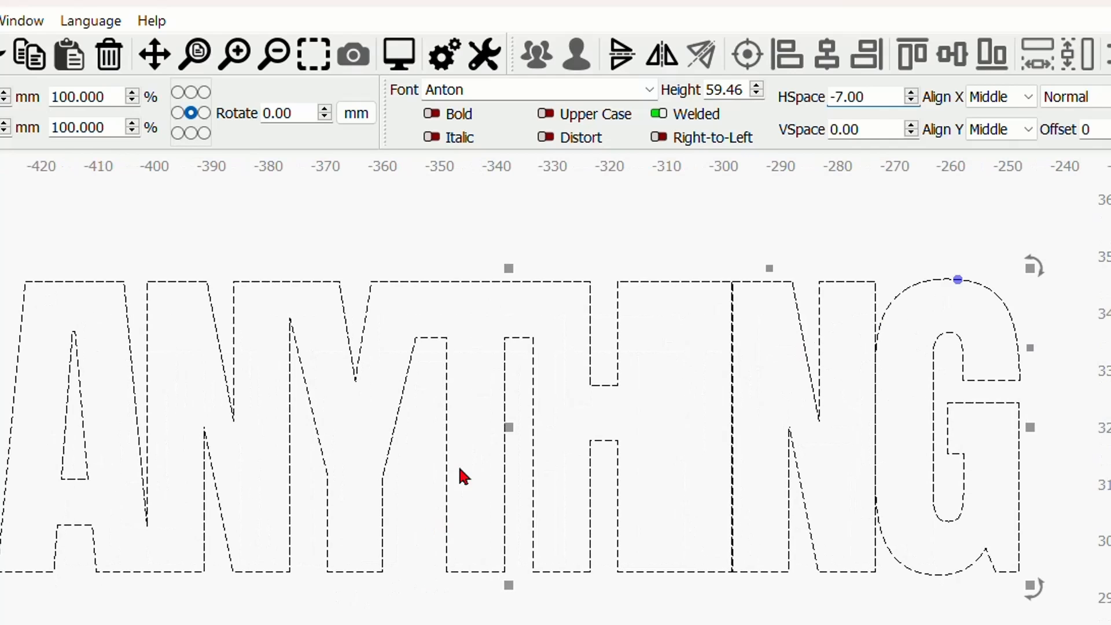
{"action": "scroll", "coordinate": [411, 529], "scroll_direction": "up", "scroll_amount": 5}
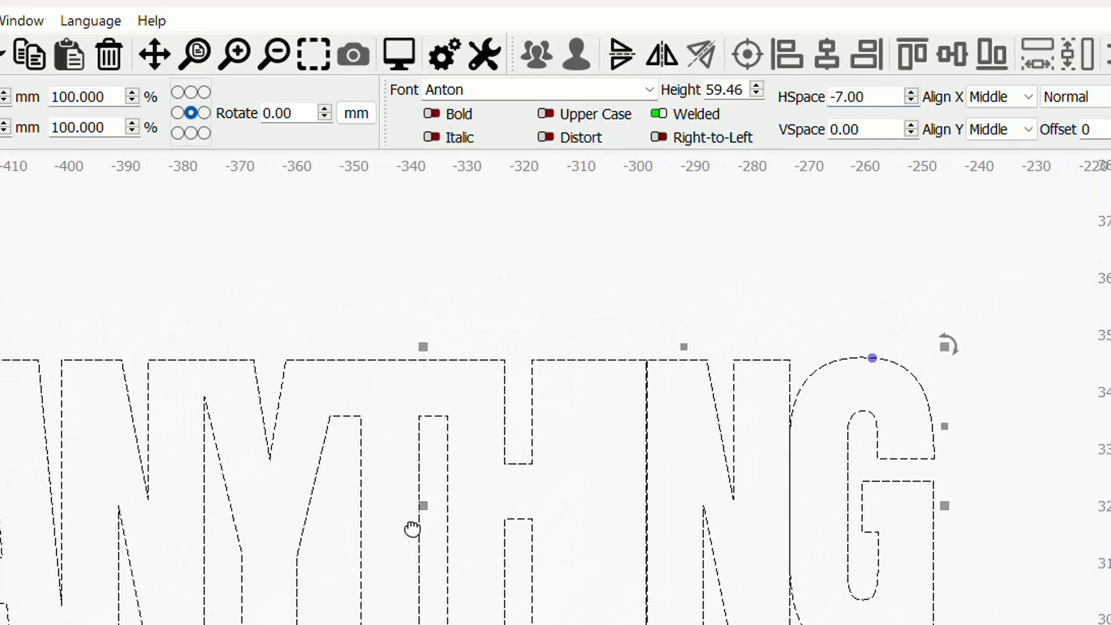
{"action": "scroll", "coordinate": [698, 457], "scroll_direction": "up", "scroll_amount": 1}
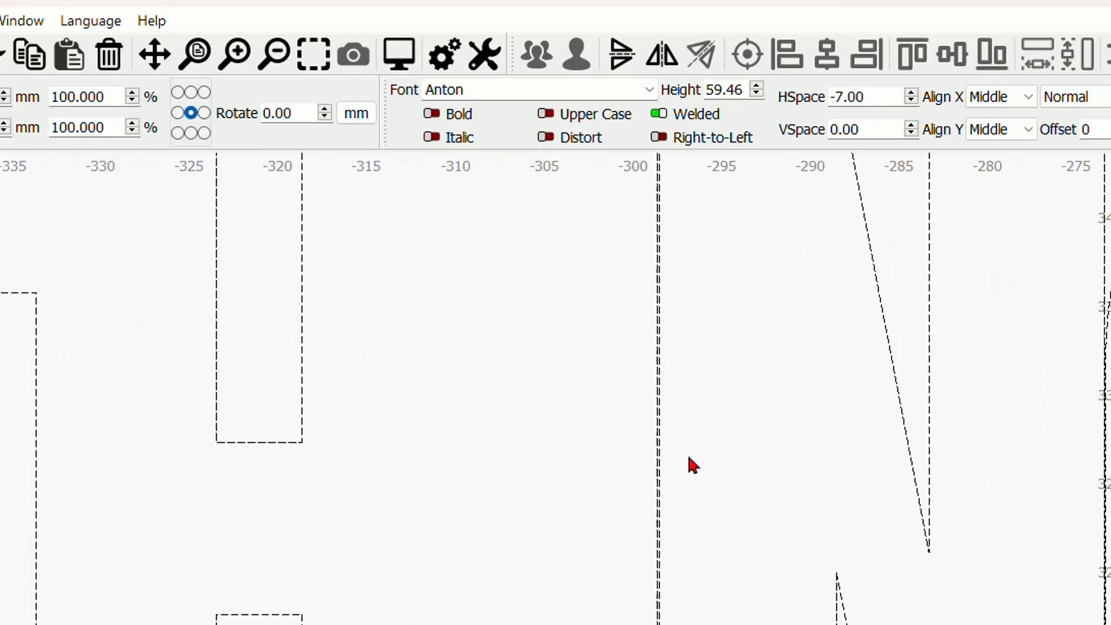
{"action": "scroll", "coordinate": [683, 454], "scroll_direction": "up", "scroll_amount": 3}
{"action": "scroll", "coordinate": [663, 405], "scroll_direction": "down", "scroll_amount": 2}
{"action": "scroll", "coordinate": [665, 347], "scroll_direction": "up", "scroll_amount": 2}
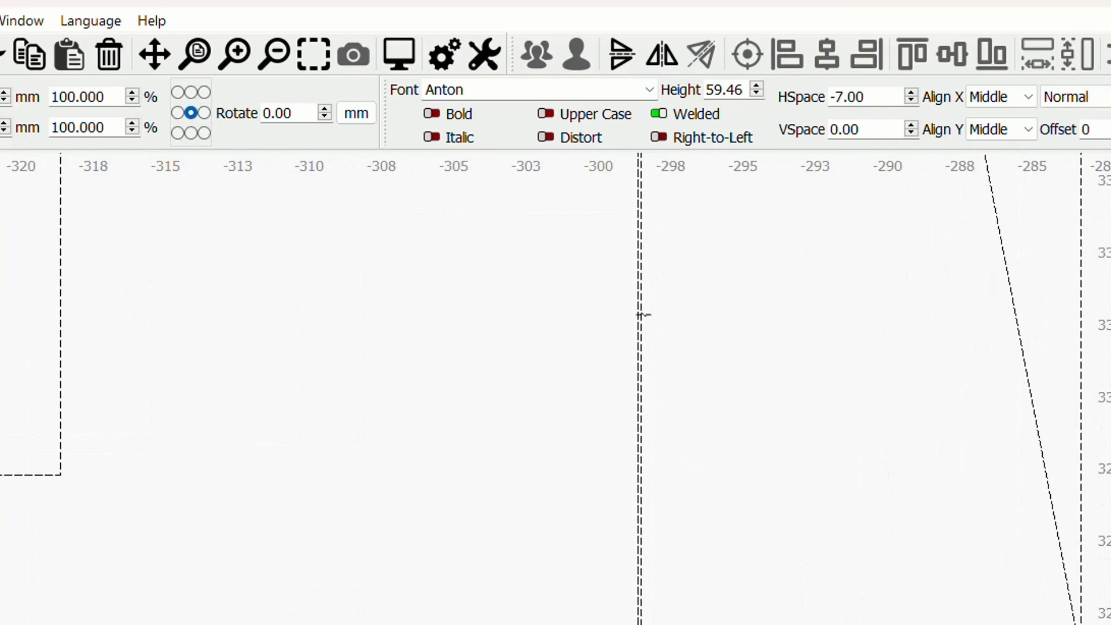
{"action": "scroll", "coordinate": [663, 348], "scroll_direction": "down", "scroll_amount": 4}
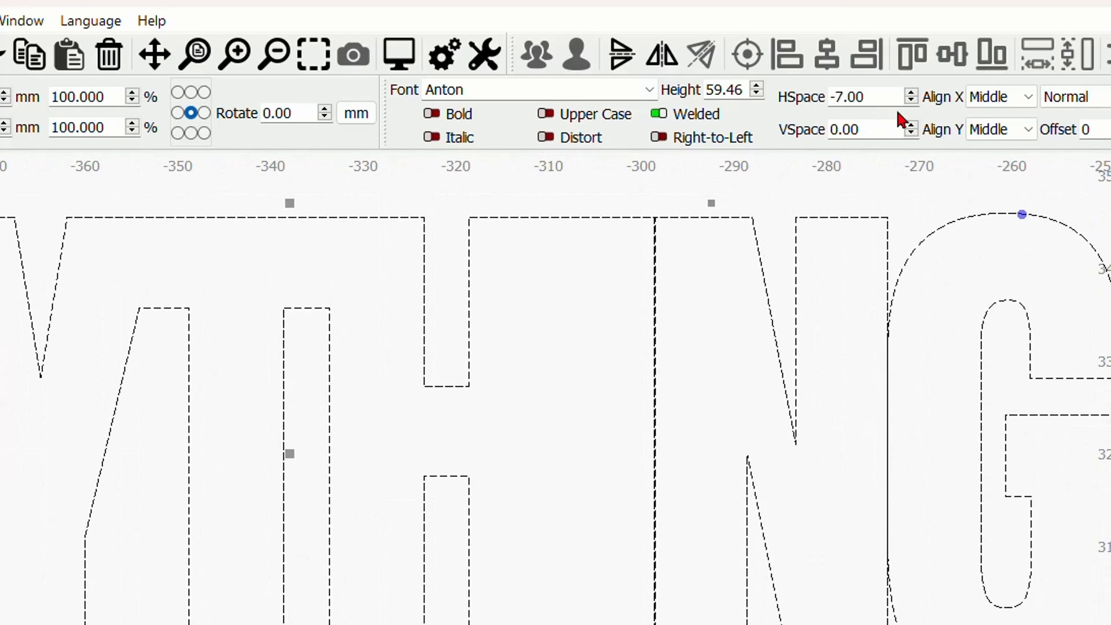
Set the text's horizontal spacing to -8.00 and assign the text to the red 02 cut layer.
{"action": "left_click", "coordinate": [911, 101]}
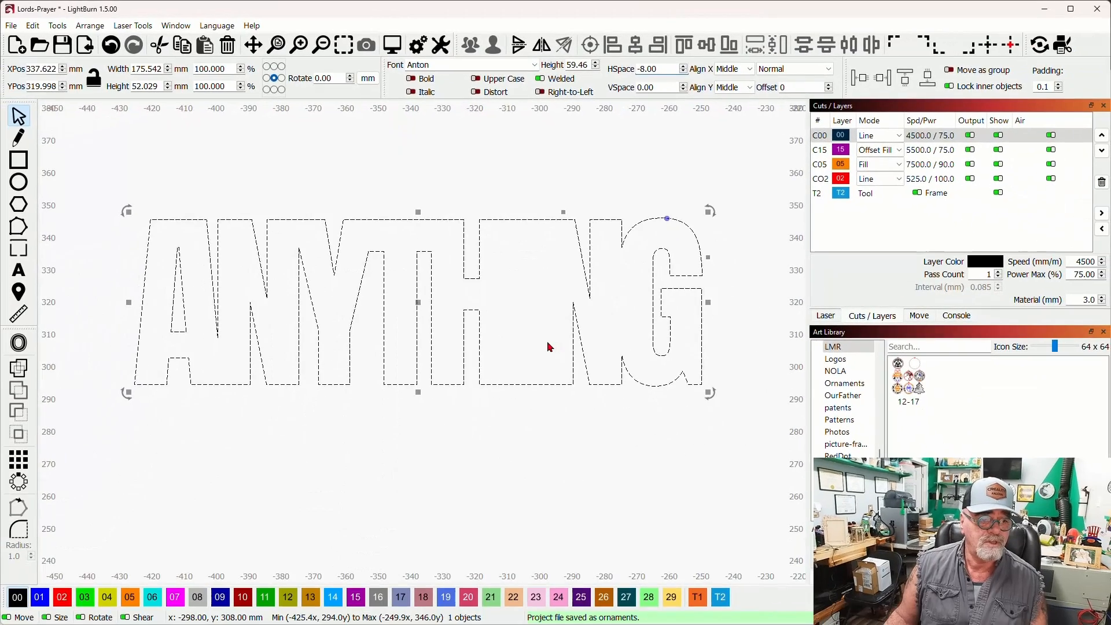
{"action": "left_click_drag", "start_coordinate": [548, 343], "coordinate": [536, 302]}
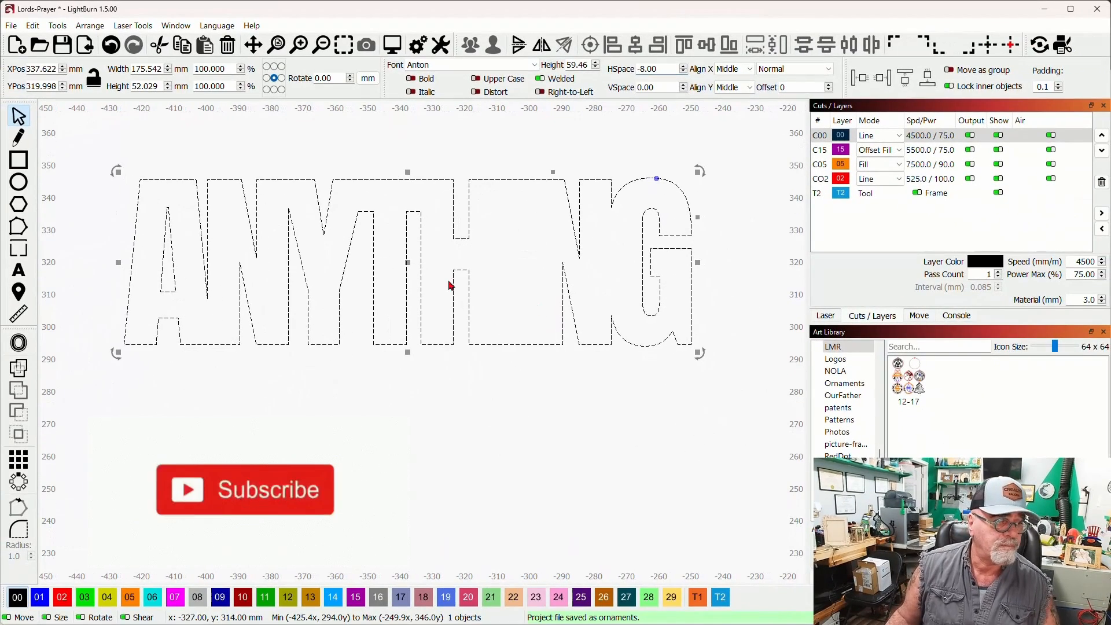
{"action": "left_click", "coordinate": [61, 599]}
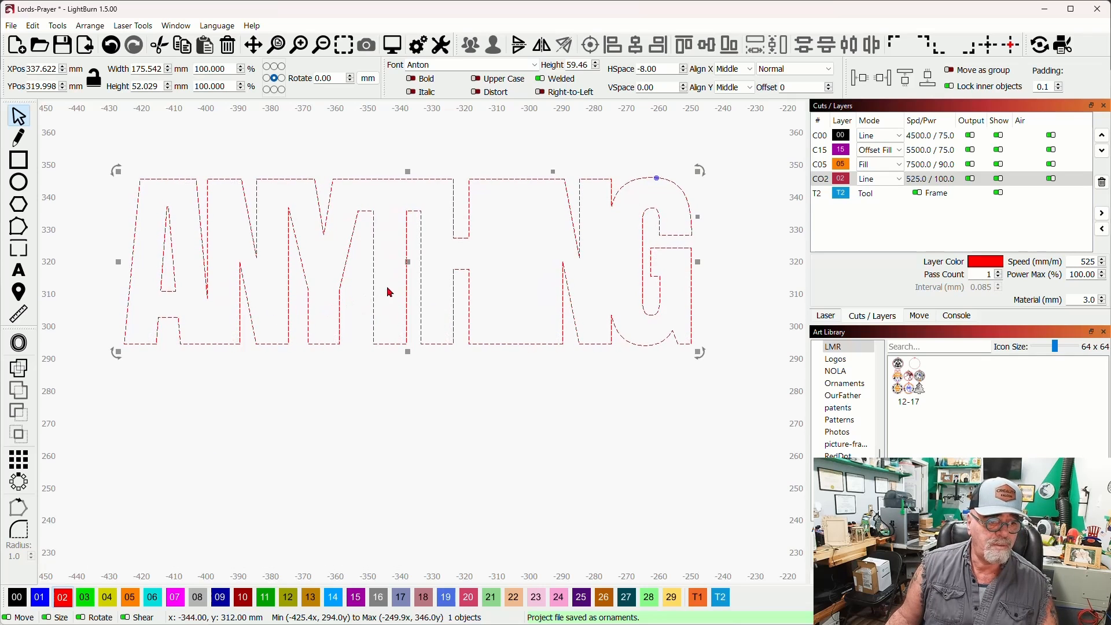
Convert the ANYTHING text to a path with node editing active.
{"action": "left_click_drag", "start_coordinate": [353, 290], "coordinate": [390, 281]}
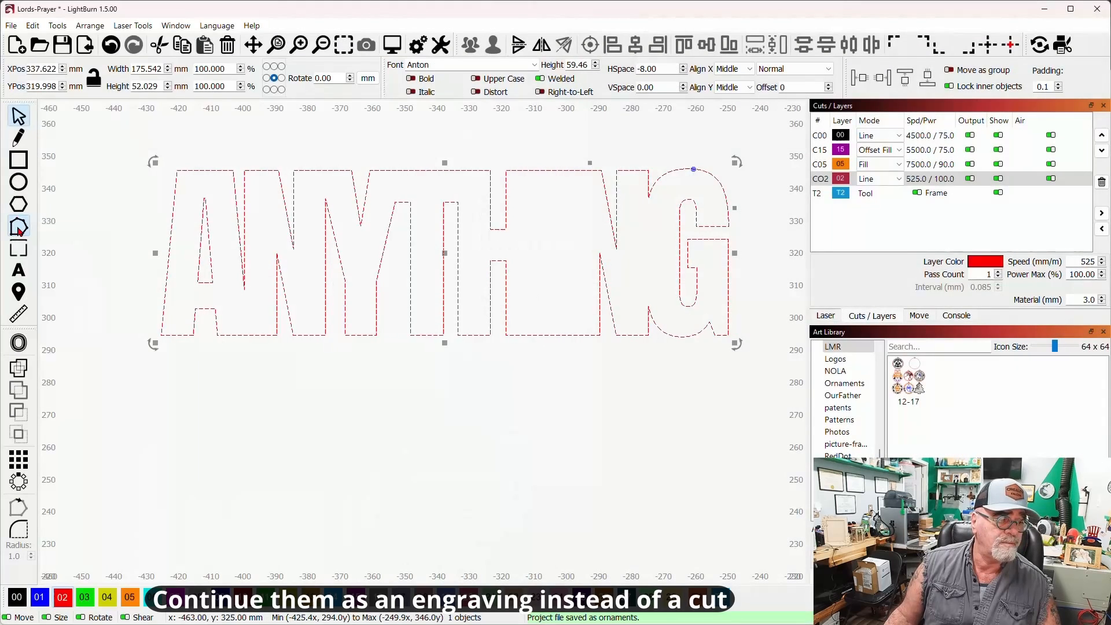
{"action": "left_click", "coordinate": [18, 229]}
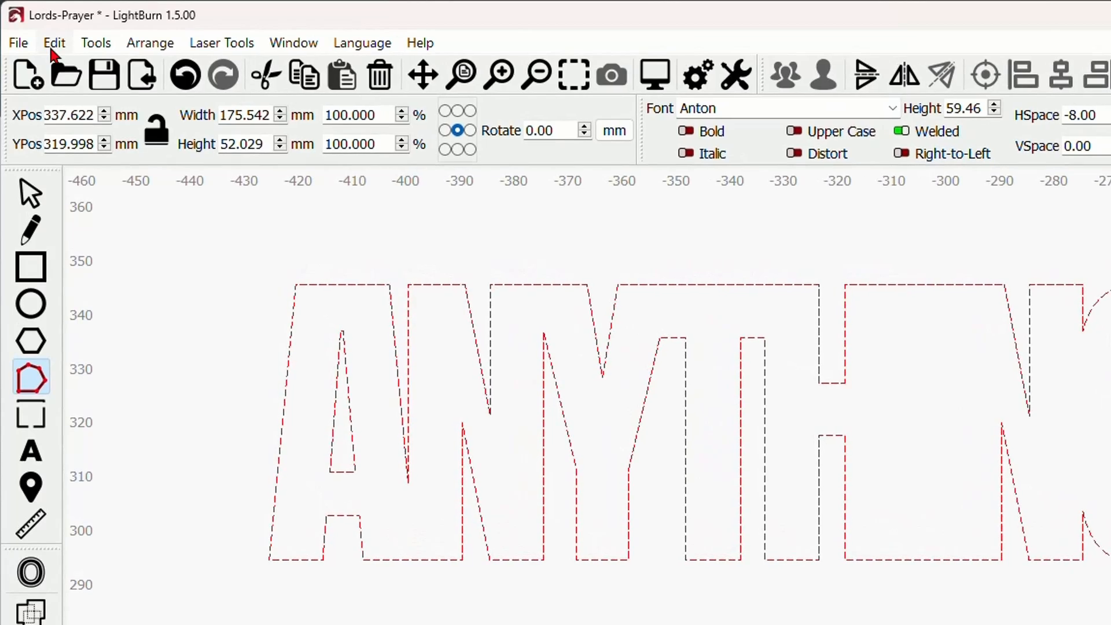
{"action": "left_click", "coordinate": [52, 50]}
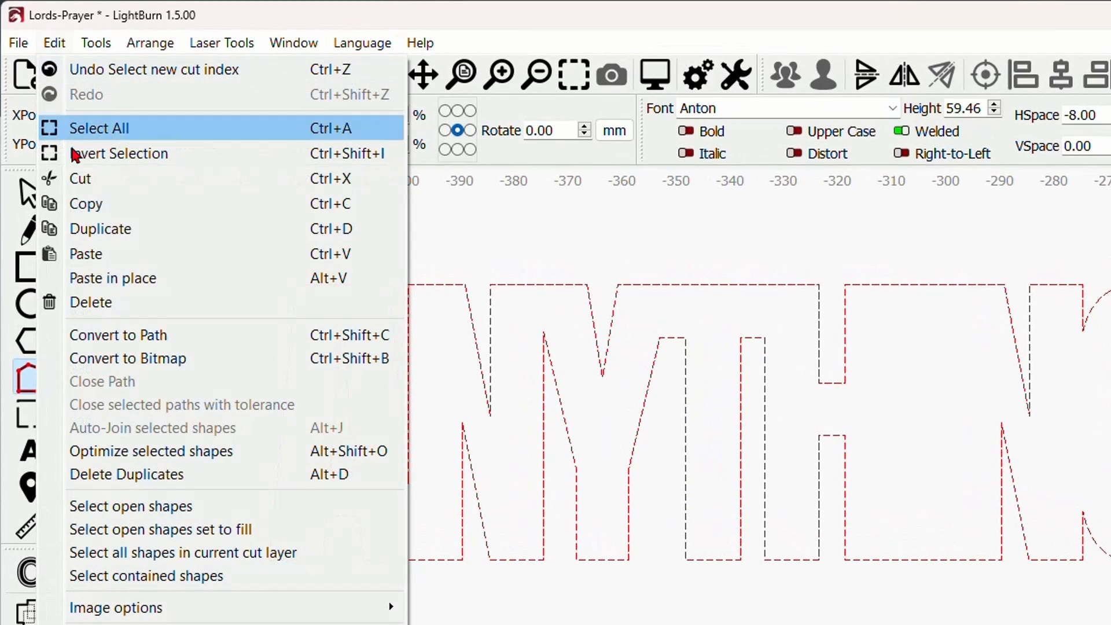
{"action": "left_click", "coordinate": [174, 336]}
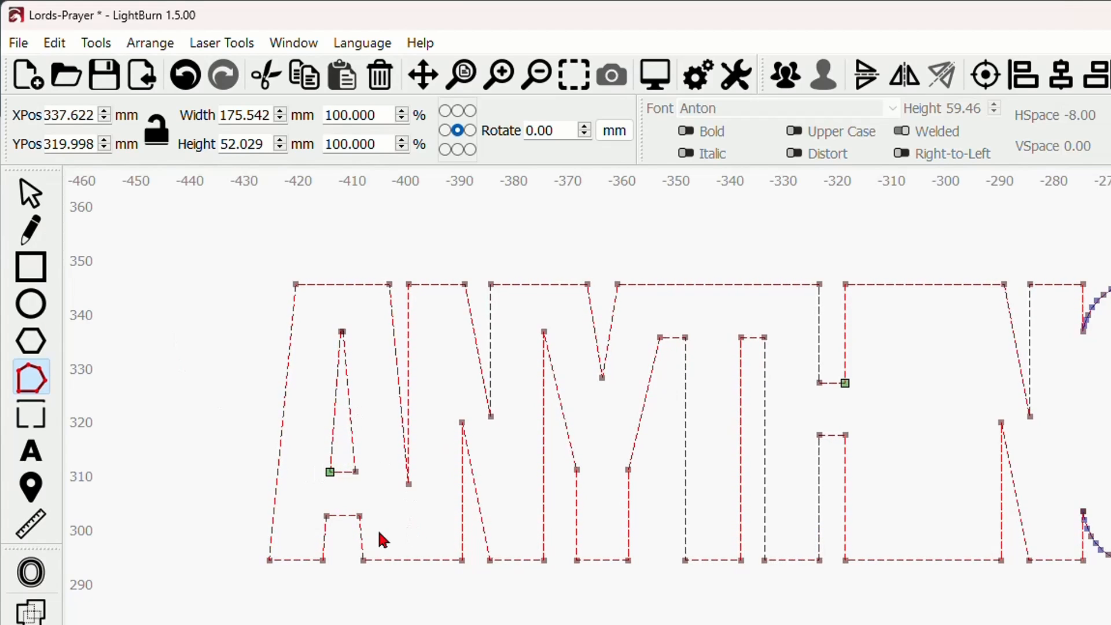
Draw a line about 14 mm long continuing the A's slanted edge from the A–N notch to the baseline, and select it.
{"action": "scroll", "coordinate": [378, 533], "scroll_direction": "up", "scroll_amount": 1}
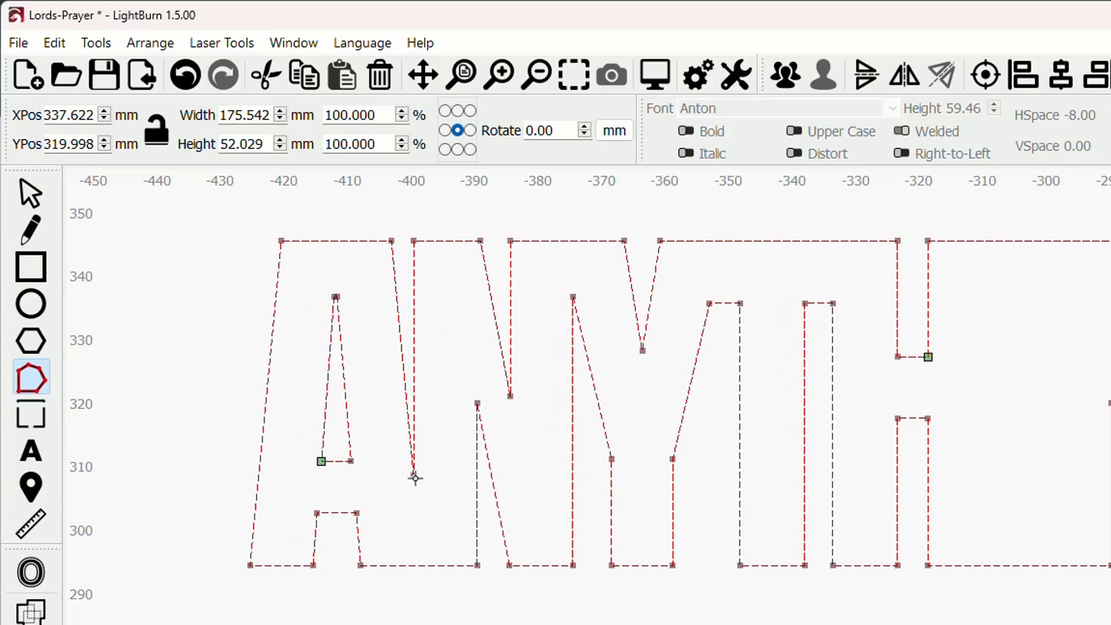
{"action": "scroll", "coordinate": [412, 480], "scroll_direction": "up", "scroll_amount": 3}
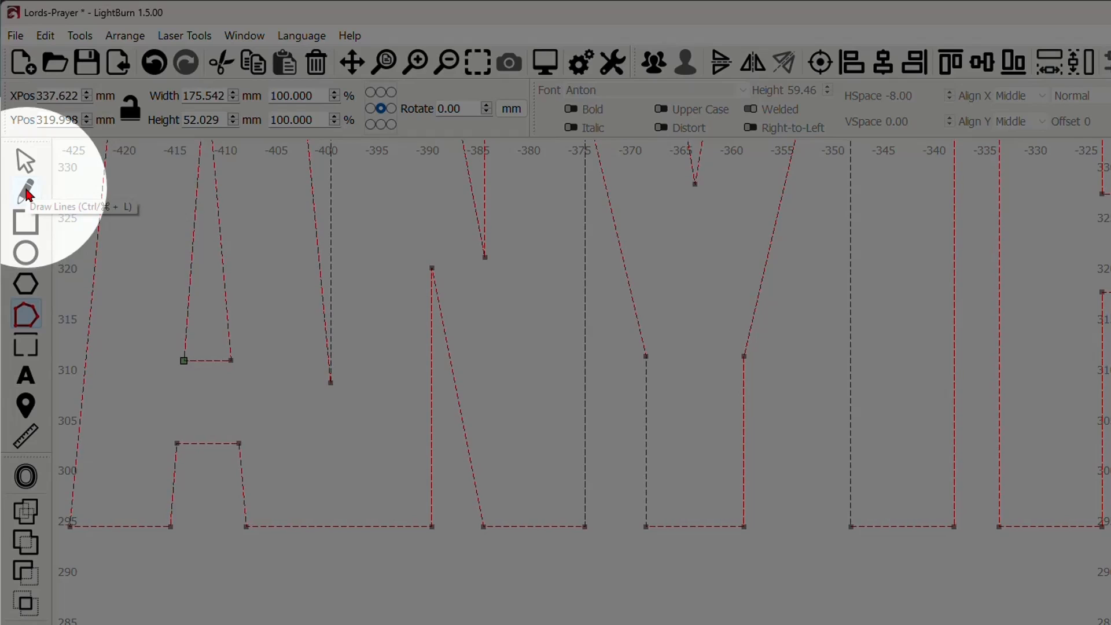
{"action": "left_click", "coordinate": [27, 193]}
{"action": "scroll", "coordinate": [331, 415], "scroll_direction": "up", "scroll_amount": 2}
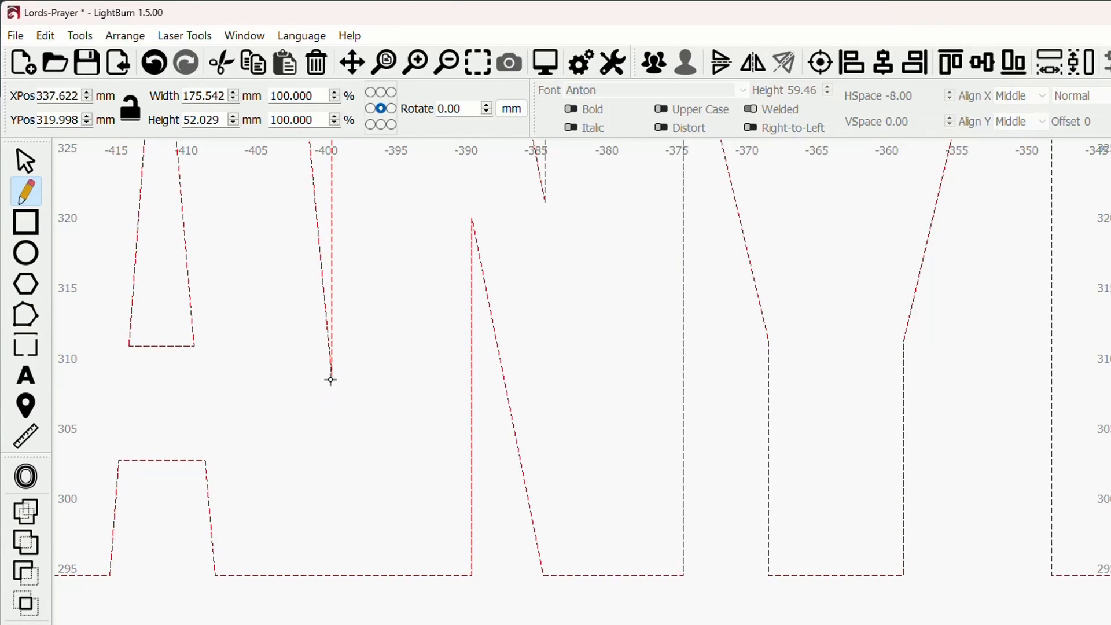
{"action": "left_click", "coordinate": [331, 380]}
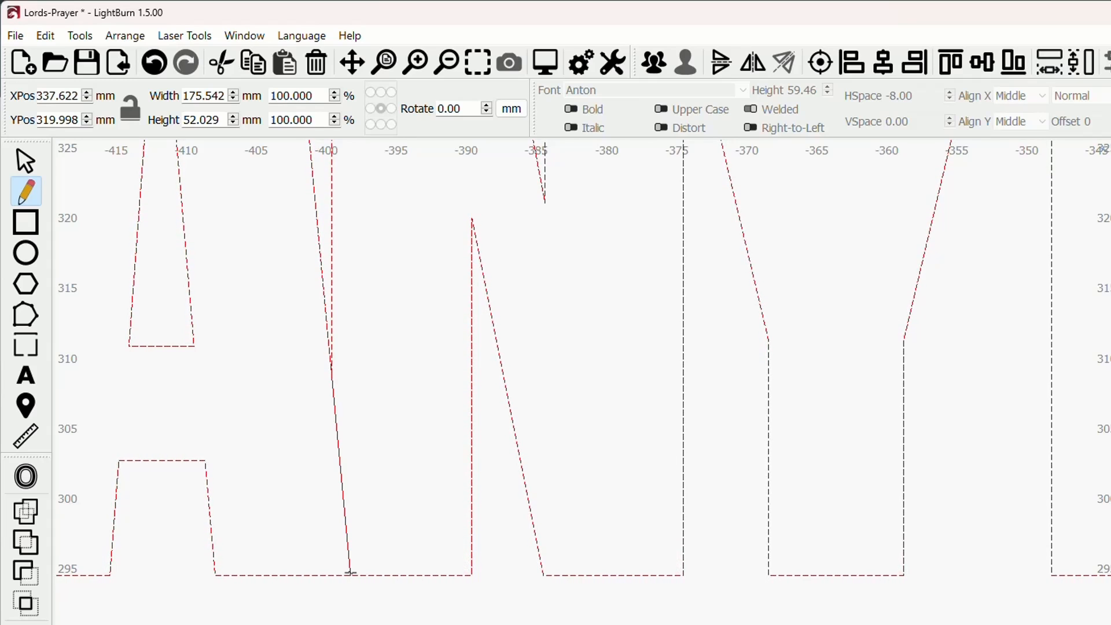
{"action": "left_click", "coordinate": [350, 574]}
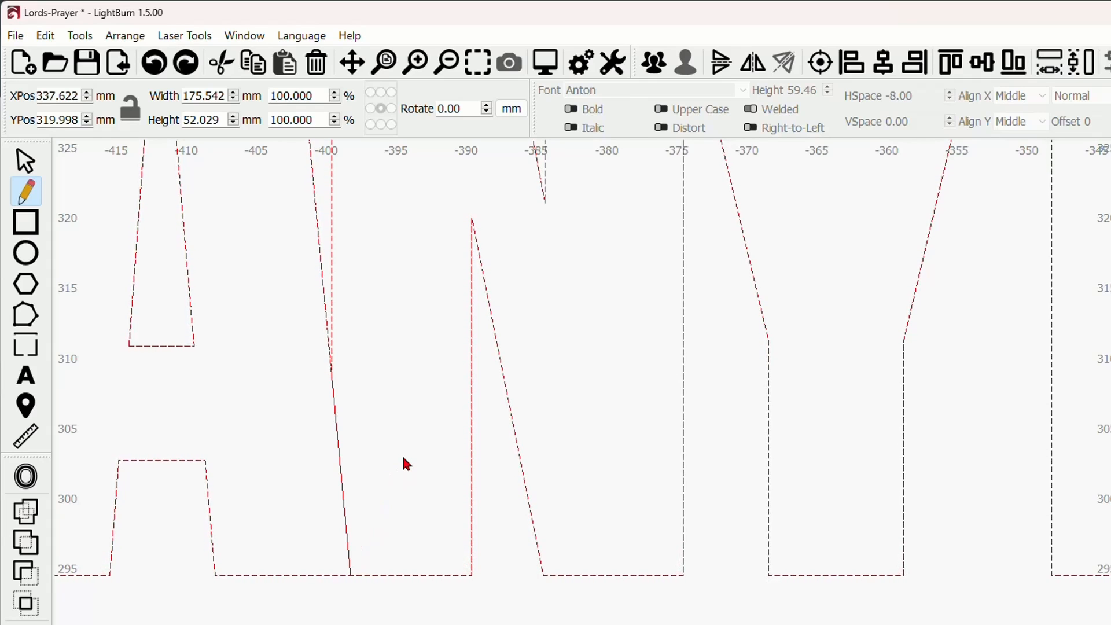
{"action": "left_click", "coordinate": [27, 162]}
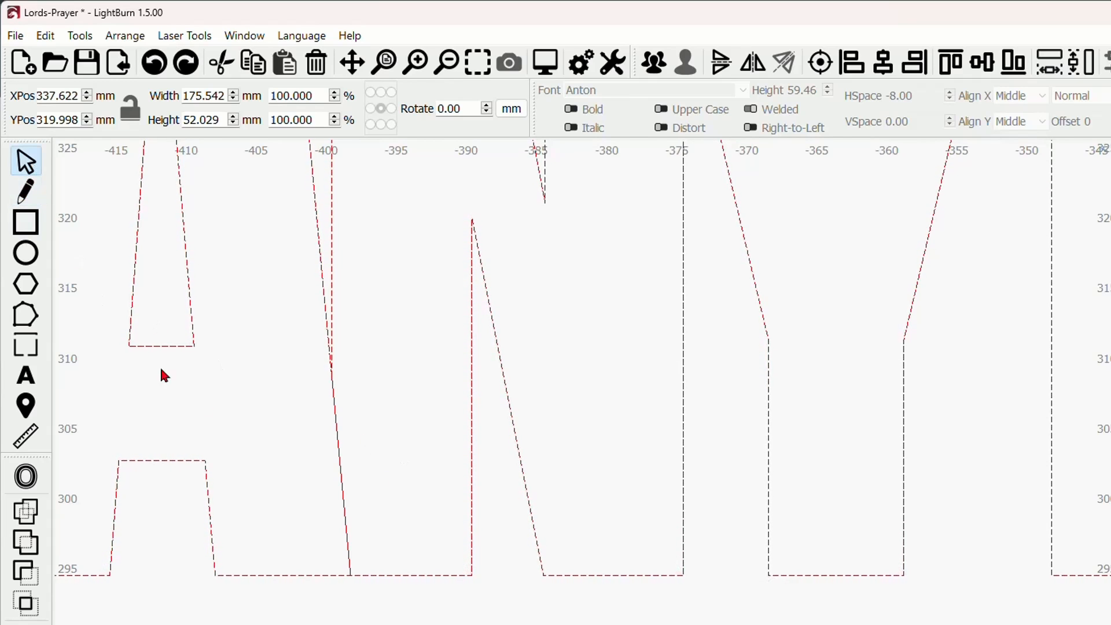
{"action": "left_click", "coordinate": [328, 453]}
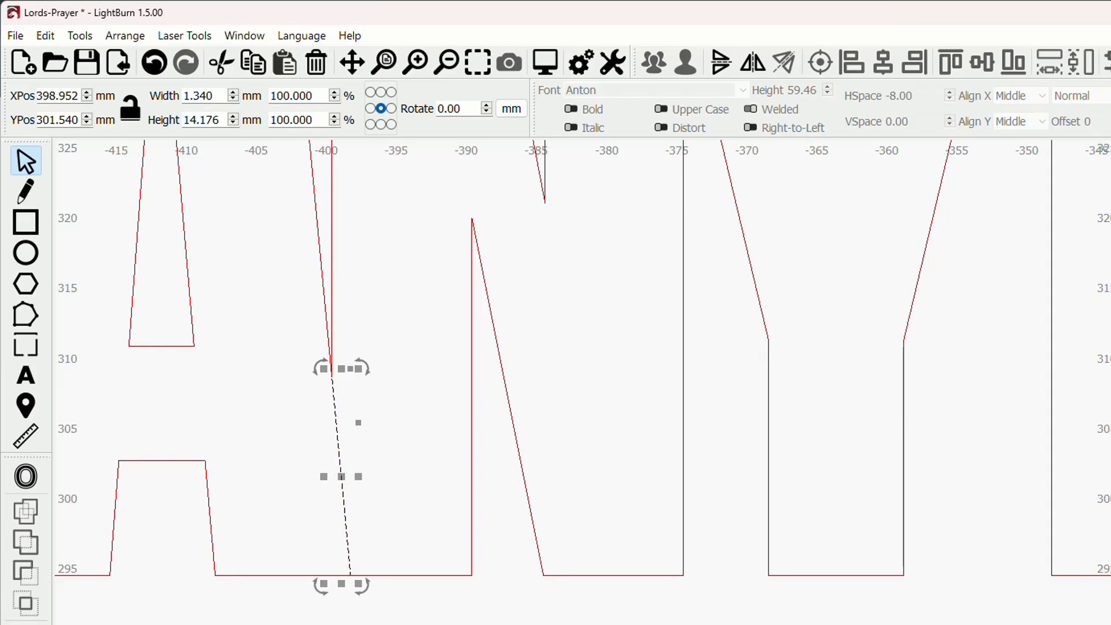
Deselect the added line and examine how it continues the A's slanted edge down to the baseline.
{"action": "key", "text": "Escape"}
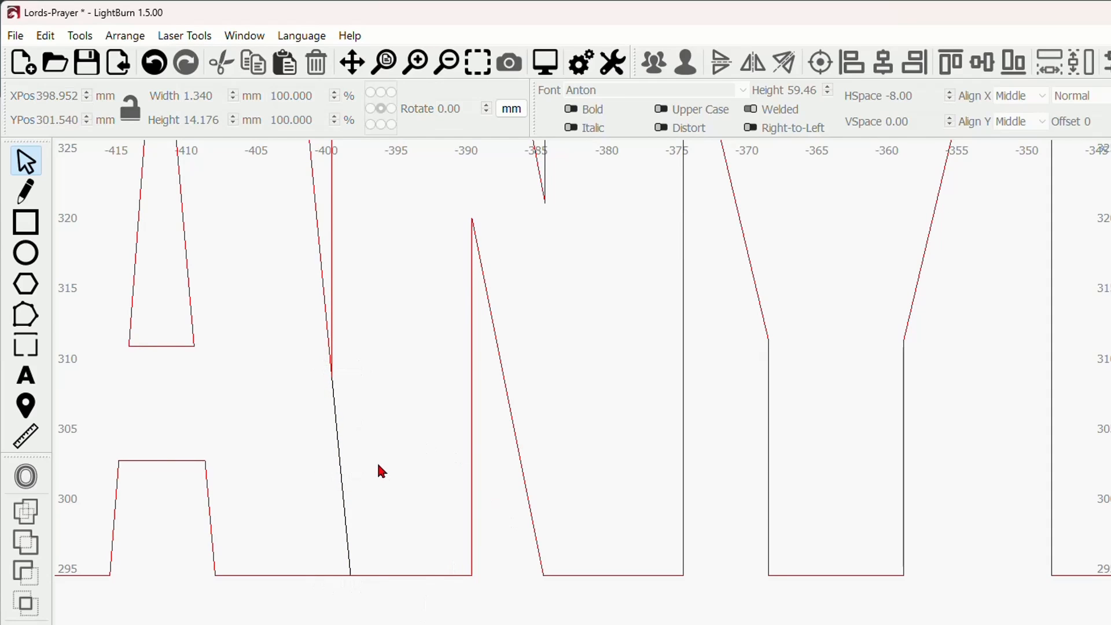
{"action": "scroll", "coordinate": [381, 459], "scroll_direction": "down", "scroll_amount": 2}
{"action": "scroll", "coordinate": [396, 458], "scroll_direction": "down", "scroll_amount": 2}
{"action": "scroll", "coordinate": [407, 457], "scroll_direction": "down", "scroll_amount": 1}
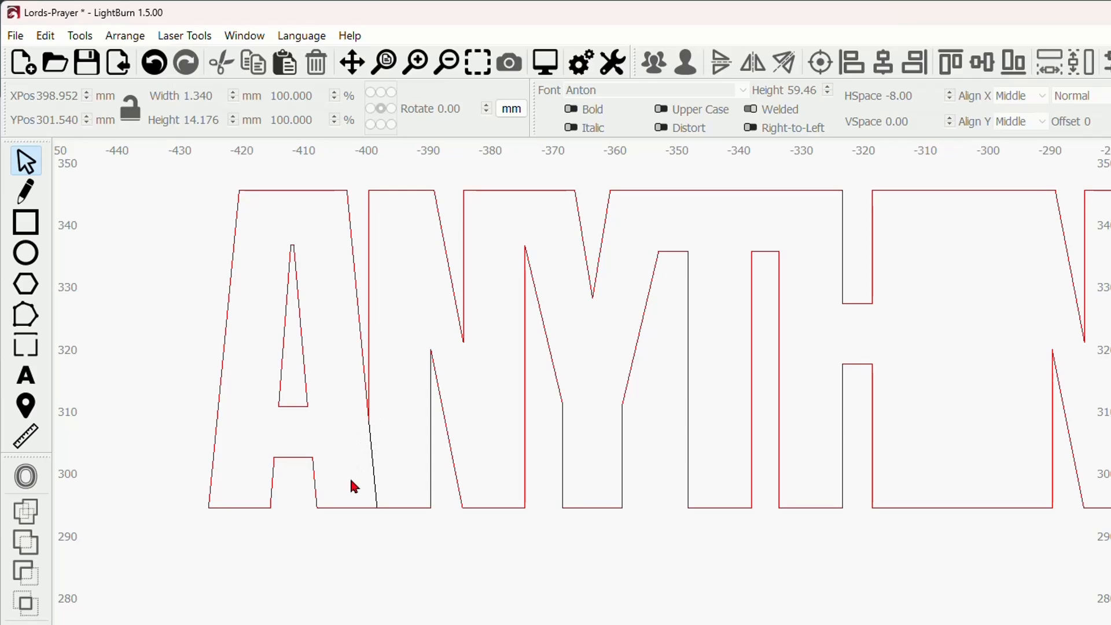
{"action": "scroll", "coordinate": [362, 443], "scroll_direction": "up", "scroll_amount": 3}
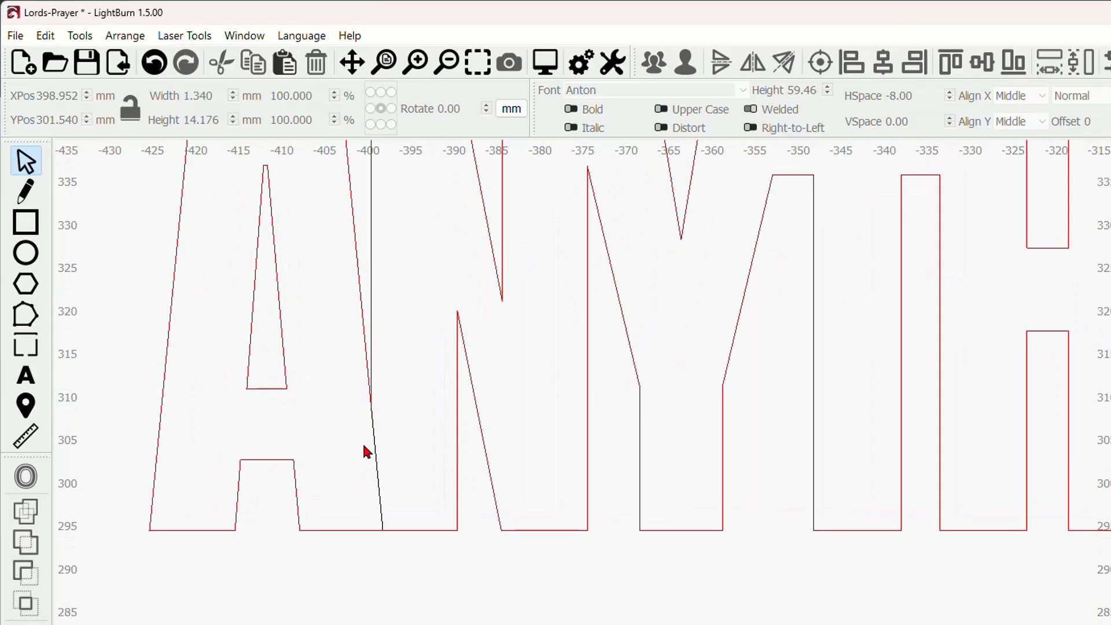
{"action": "scroll", "coordinate": [366, 452], "scroll_direction": "up", "scroll_amount": 1}
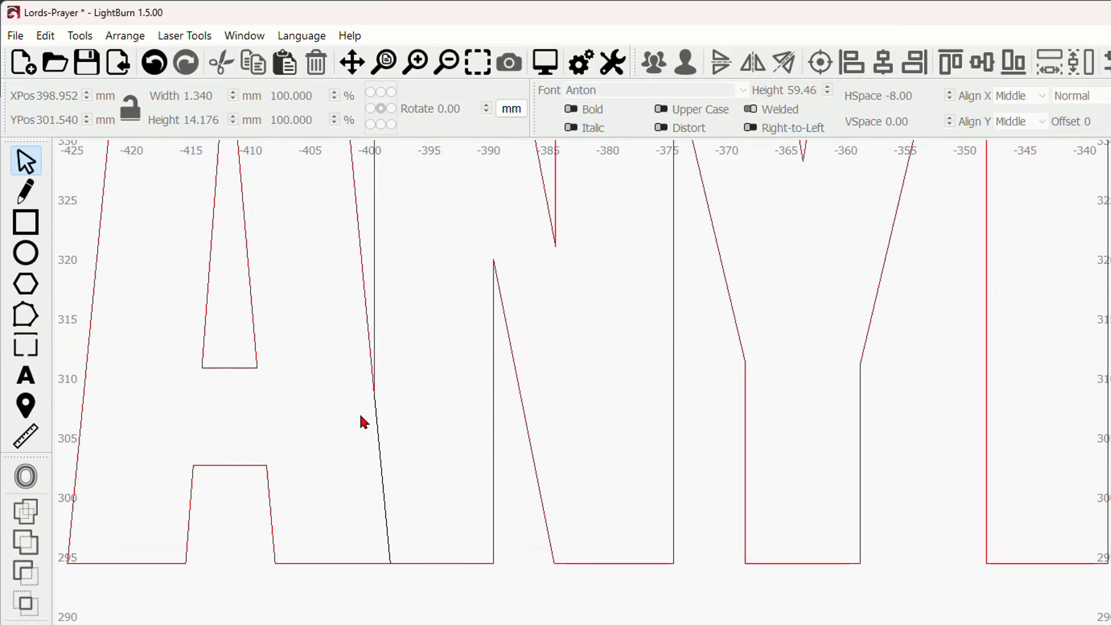
{"action": "scroll", "coordinate": [358, 412], "scroll_direction": "down", "scroll_amount": 3}
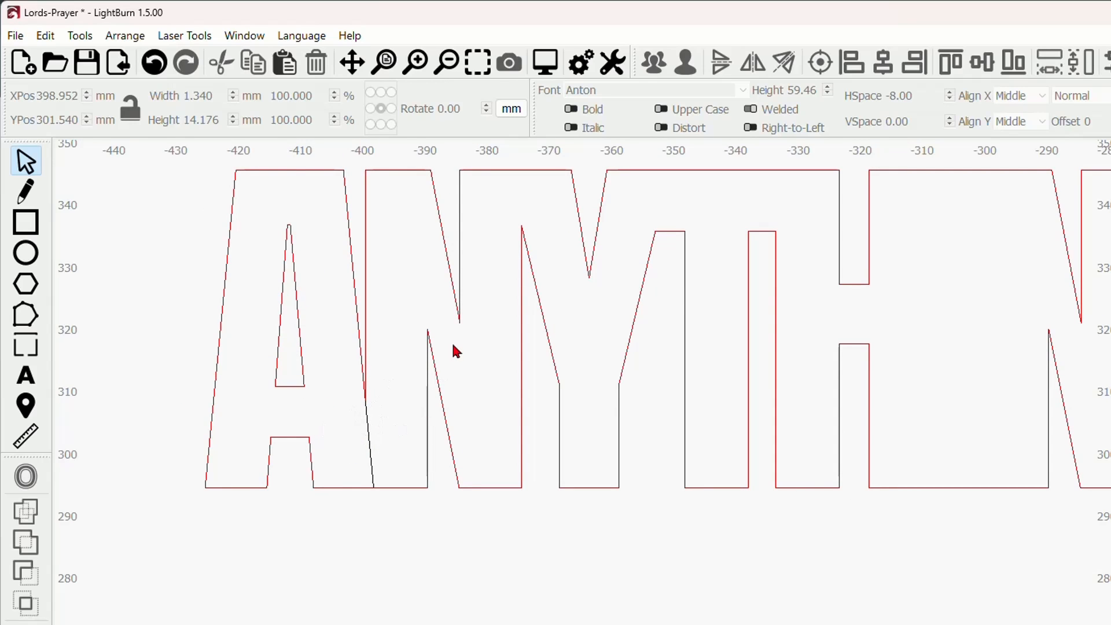
Draw a vertical line about 9 mm long from the N–Y notch up to the lettering's top edge.
{"action": "mouse_move", "coordinate": [456, 350]}
{"action": "left_mouse_down"}
{"action": "mouse_move", "coordinate": [392, 449]}
{"action": "mouse_move", "coordinate": [329, 501]}
{"action": "left_mouse_up"}
{"action": "scroll", "coordinate": [322, 451], "scroll_direction": "up", "scroll_amount": 3}
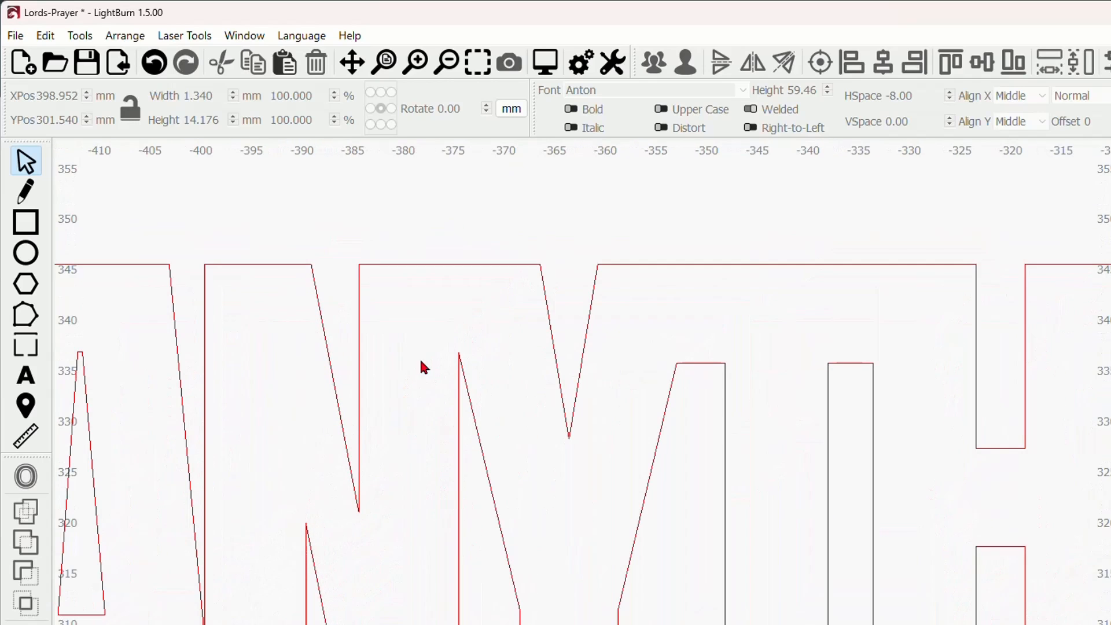
{"action": "left_click", "coordinate": [24, 195]}
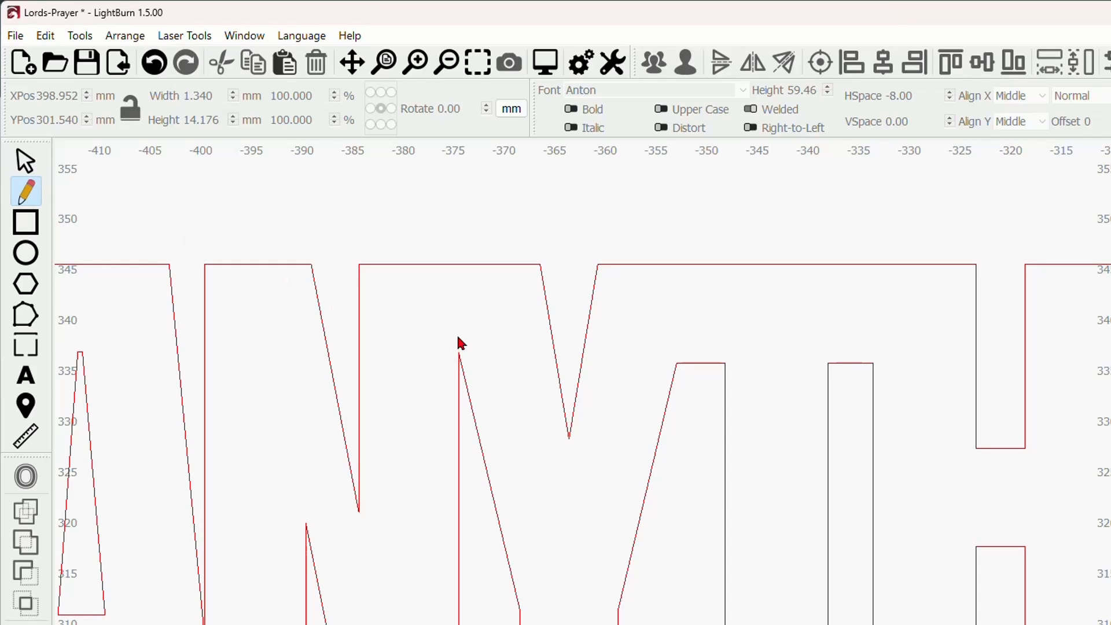
{"action": "left_click", "coordinate": [458, 349]}
{"action": "key", "text": "shift"}
{"action": "key", "text": "ctrl+z"}
{"action": "scroll", "coordinate": [481, 312], "scroll_direction": "down", "scroll_amount": 2}
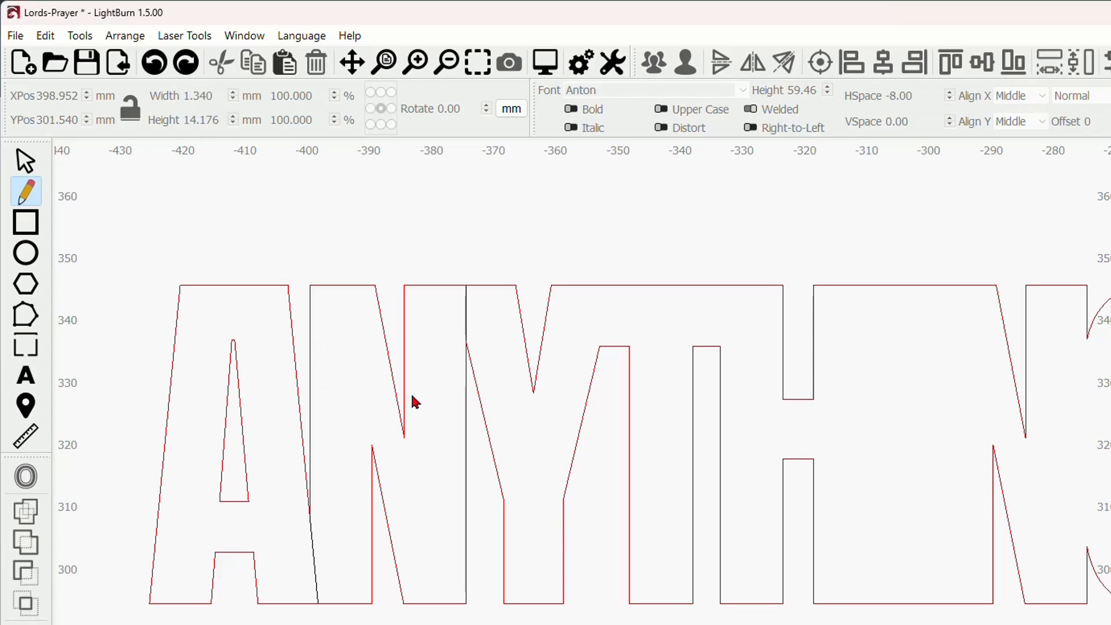
Draw a slanted line about 10 mm long continuing the Y's arm from the Y–T corner to the lettering's top edge.
{"action": "left_click_drag", "start_coordinate": [439, 364], "coordinate": [238, 398]}
{"action": "scroll", "coordinate": [365, 365], "scroll_direction": "up", "scroll_amount": 3}
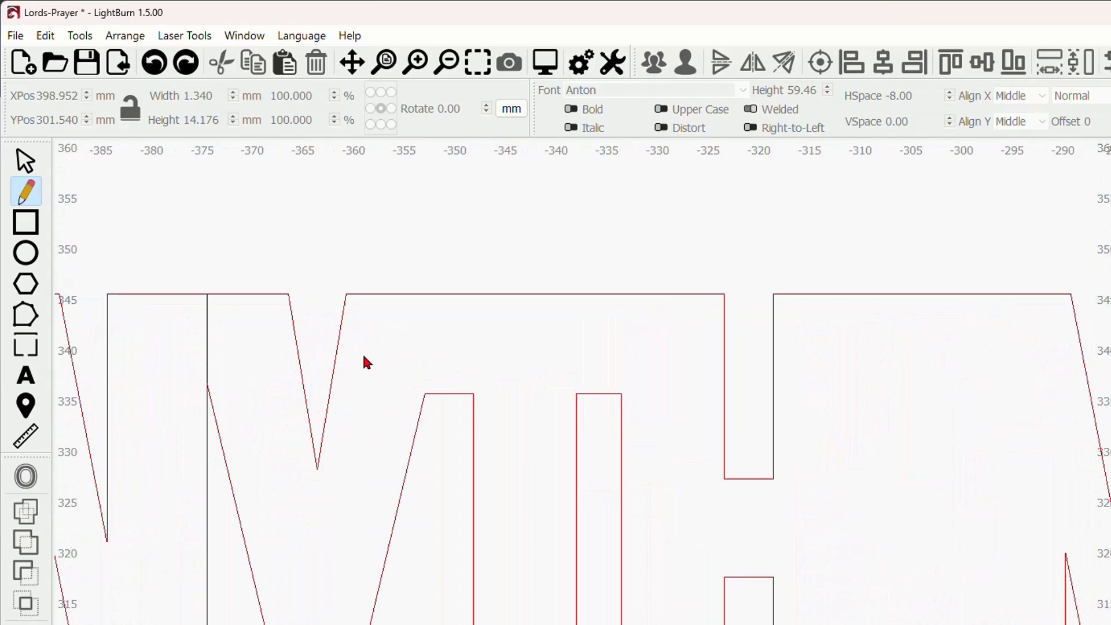
{"action": "scroll", "coordinate": [407, 381], "scroll_direction": "up", "scroll_amount": 1}
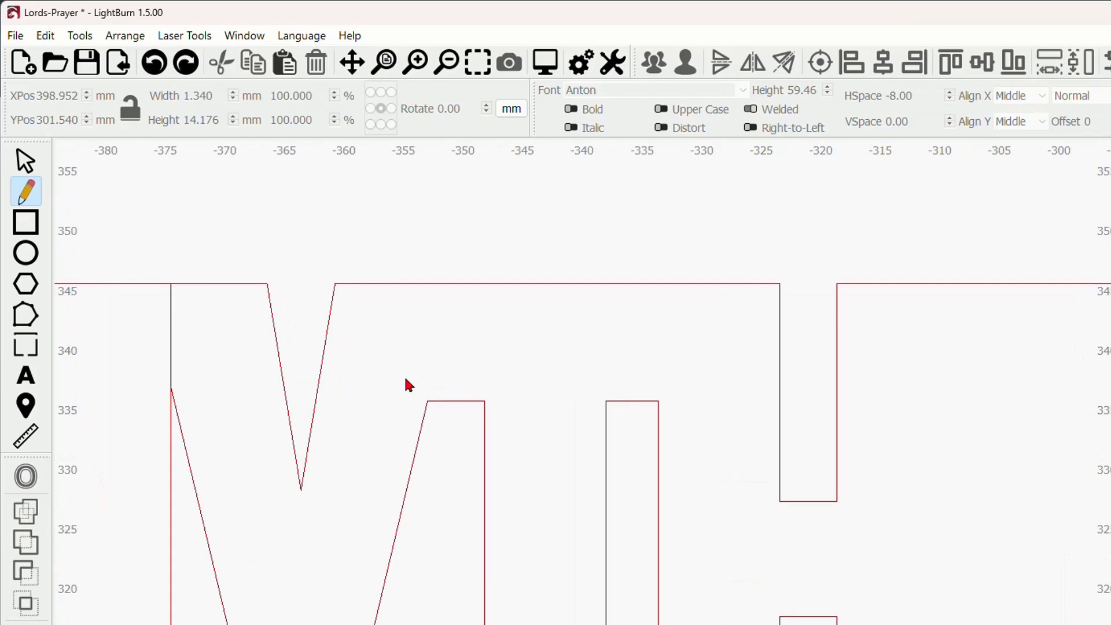
{"action": "left_click", "coordinate": [429, 401]}
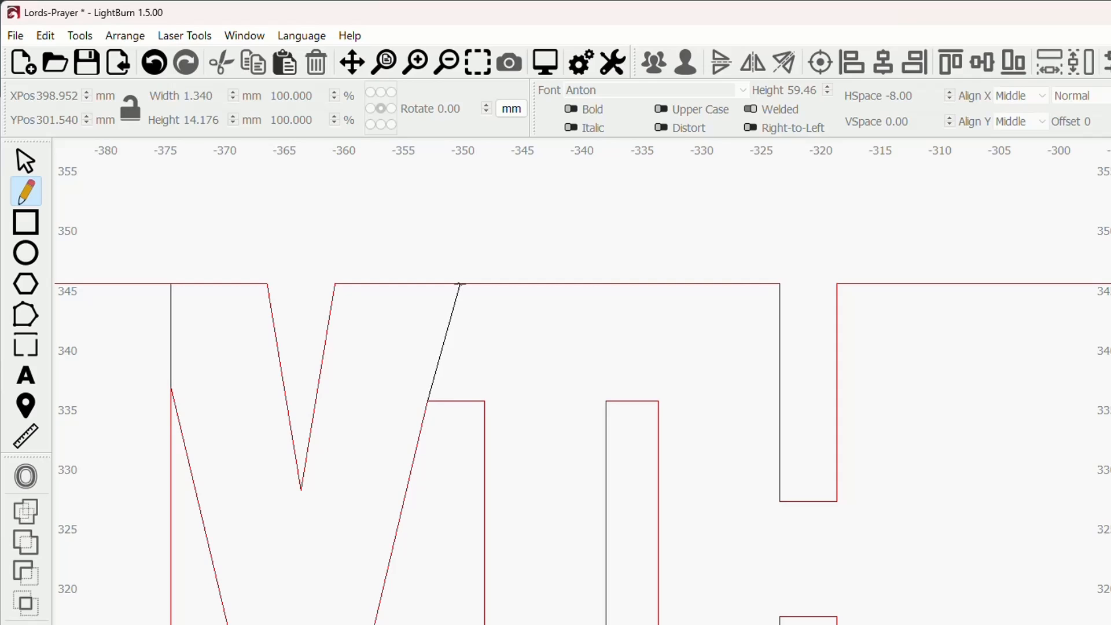
{"action": "left_click", "coordinate": [460, 283]}
{"action": "key", "text": "Escape"}
{"action": "scroll", "coordinate": [565, 357], "scroll_direction": "down", "scroll_amount": 3}
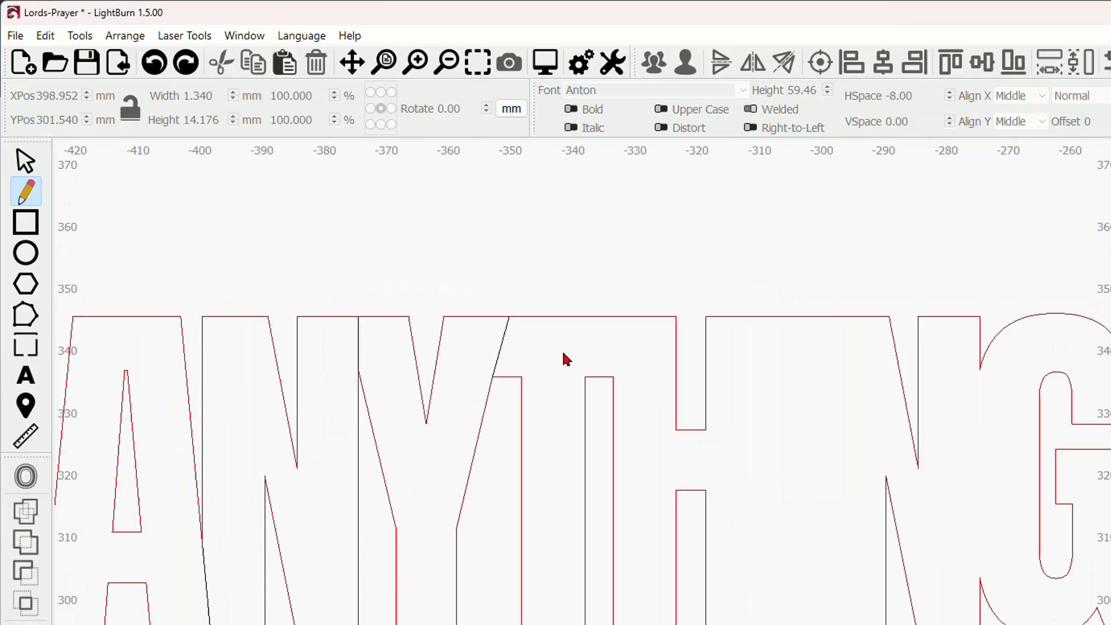
Draw a vertical line about 10 mm long from the T–H corner up to the lettering's top edge.
{"action": "scroll", "coordinate": [570, 395], "scroll_direction": "up", "scroll_amount": 3}
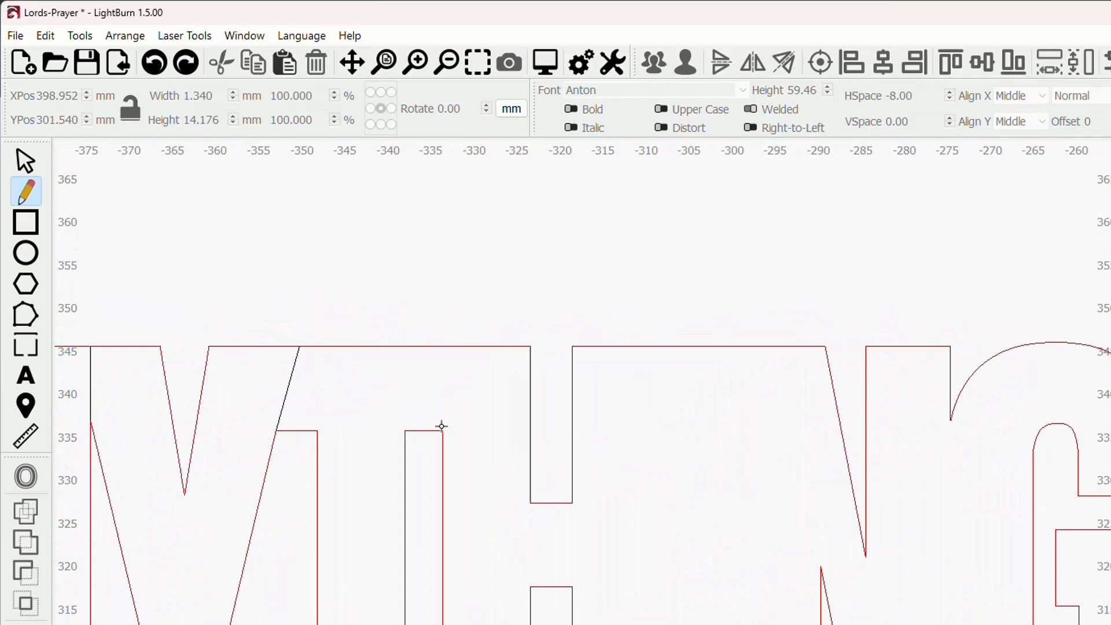
{"action": "left_click", "coordinate": [443, 430]}
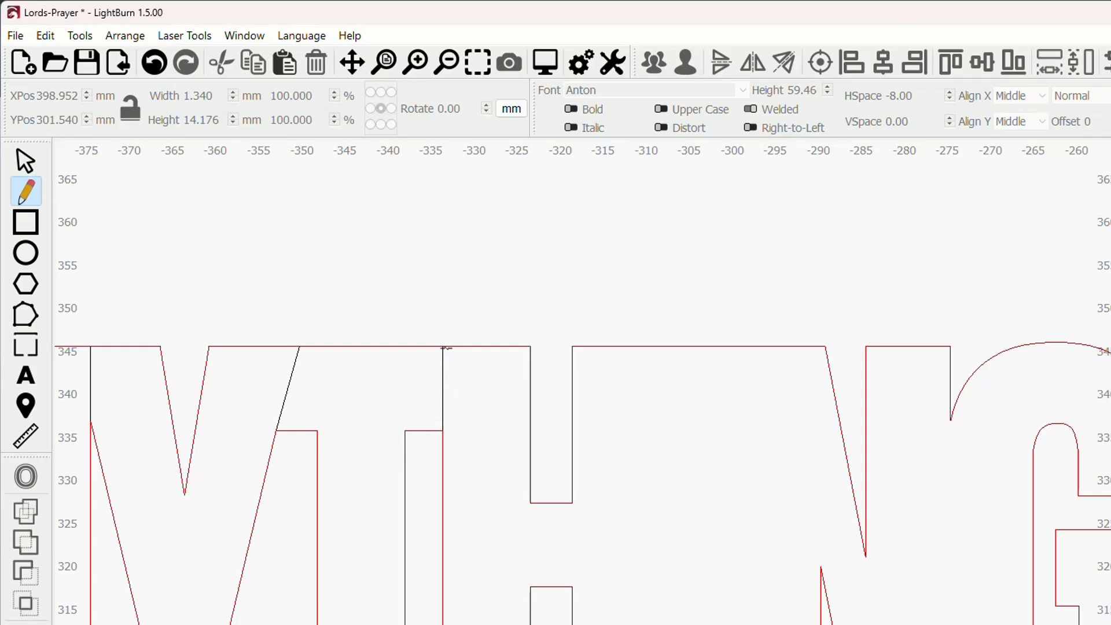
{"action": "key", "text": "ctrl+z"}
{"action": "scroll", "coordinate": [466, 379], "scroll_direction": "down", "scroll_amount": 4}
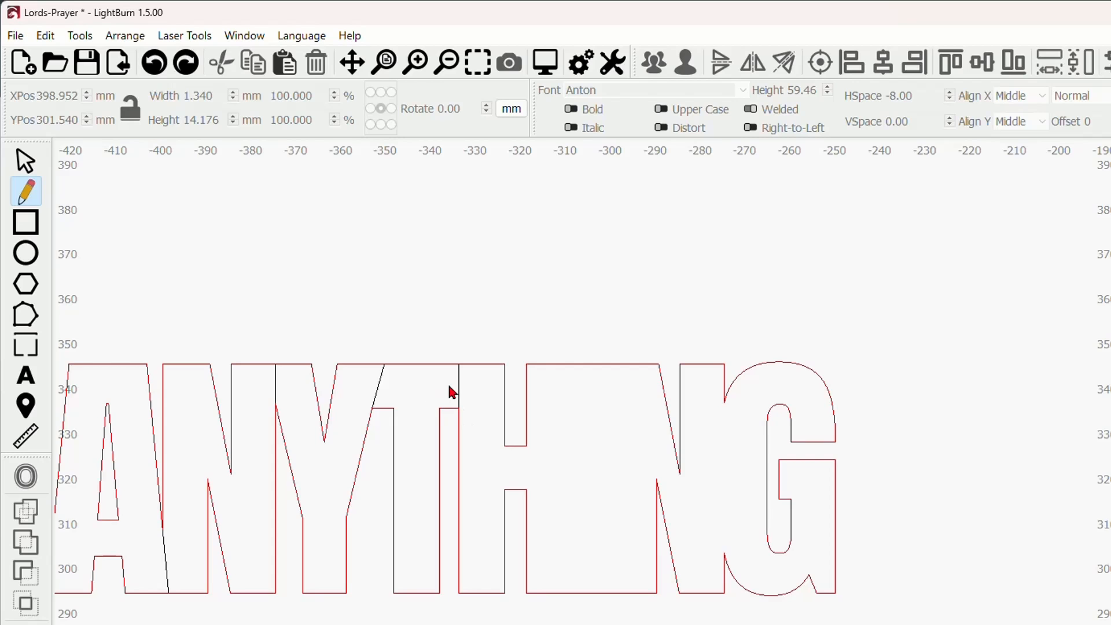
Measure the width of the H's left stem in inches and in millimetres.
{"action": "left_click_drag", "start_coordinate": [438, 387], "coordinate": [366, 356]}
{"action": "scroll", "coordinate": [419, 350], "scroll_direction": "up", "scroll_amount": 3}
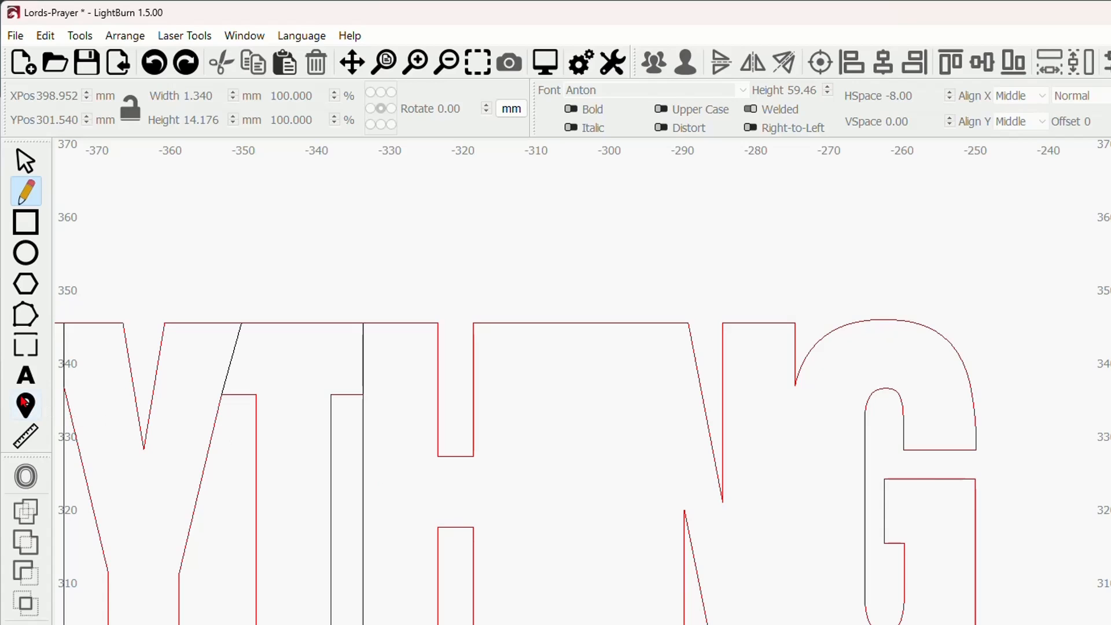
{"action": "left_click", "coordinate": [28, 445]}
{"action": "left_click", "coordinate": [686, 558]}
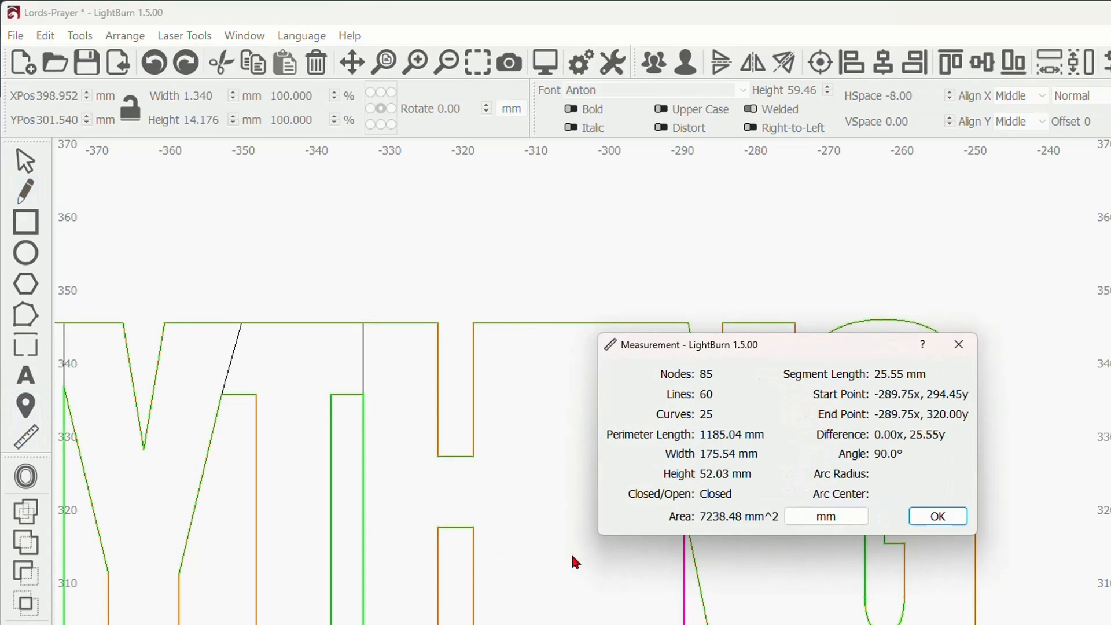
{"action": "left_click", "coordinate": [793, 519]}
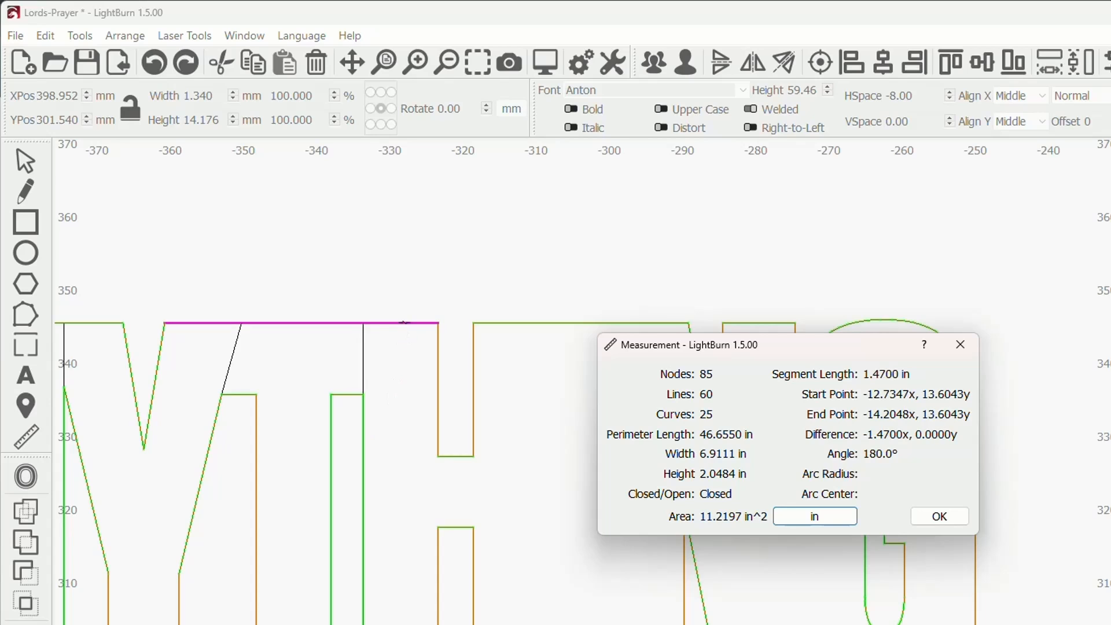
{"action": "left_click_drag", "start_coordinate": [368, 416], "coordinate": [440, 418]}
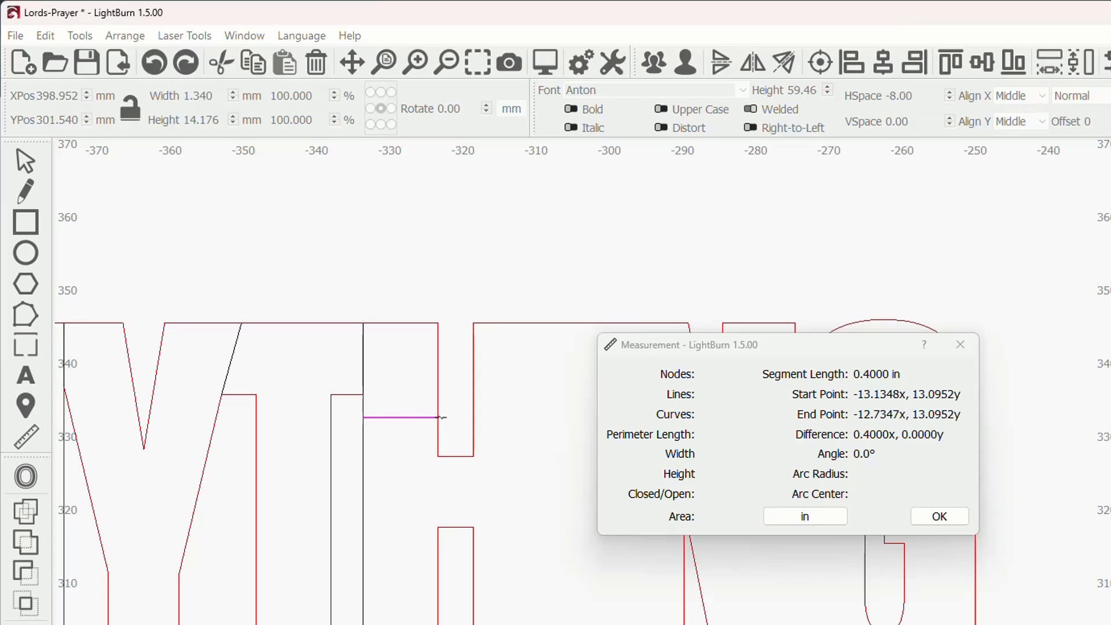
{"action": "left_click", "coordinate": [440, 417]}
{"action": "left_click", "coordinate": [822, 517]}
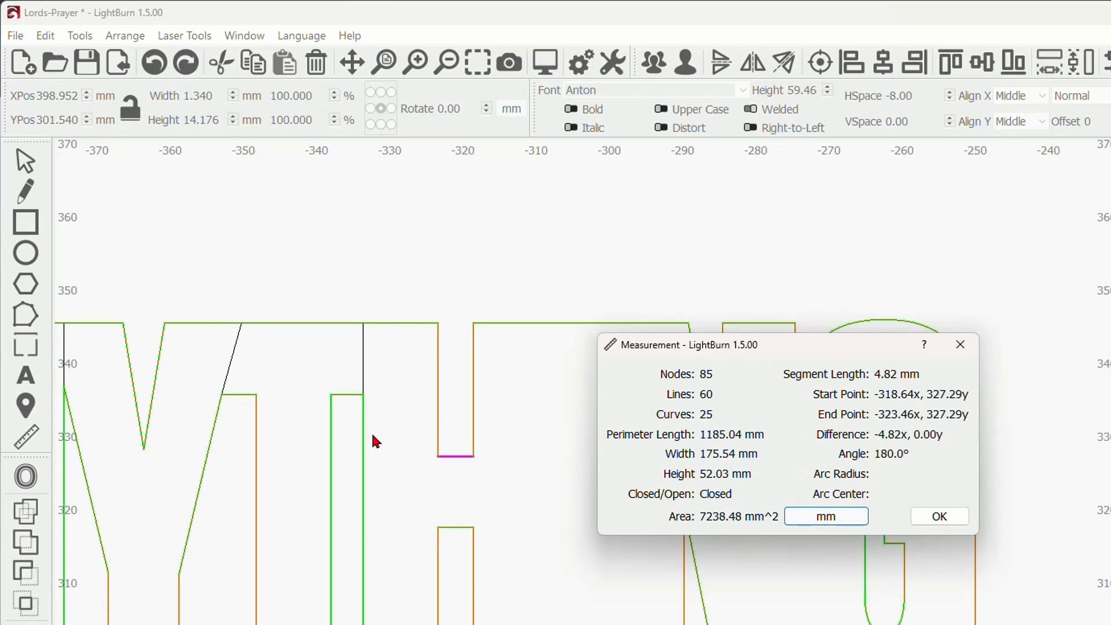
{"action": "left_click_drag", "start_coordinate": [365, 426], "coordinate": [438, 424]}
{"action": "left_click", "coordinate": [438, 424]}
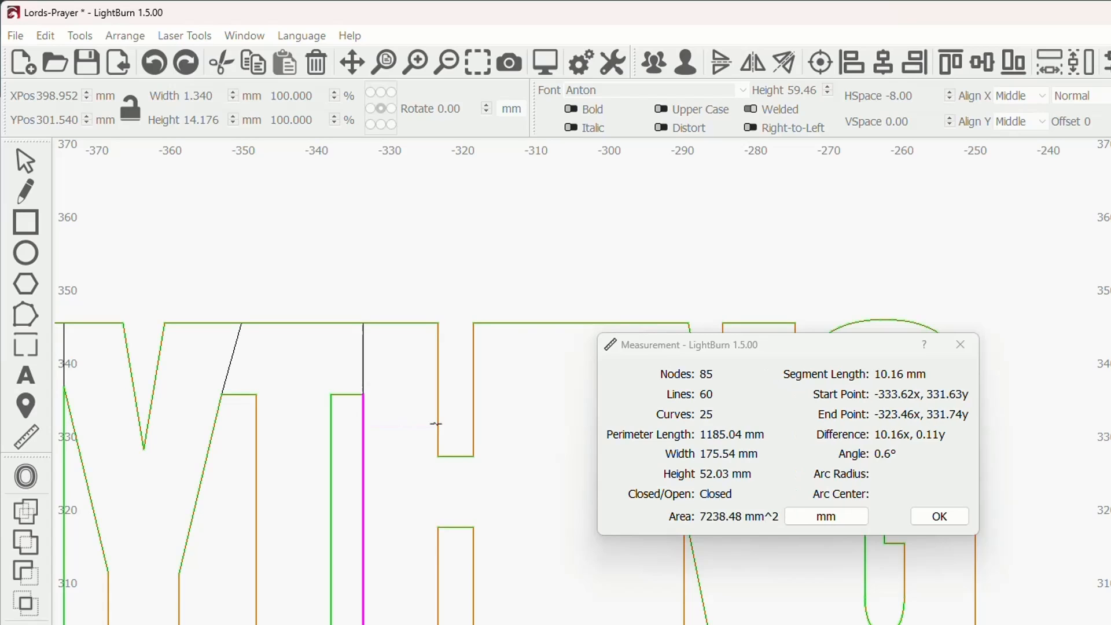
{"action": "left_click", "coordinate": [940, 516]}
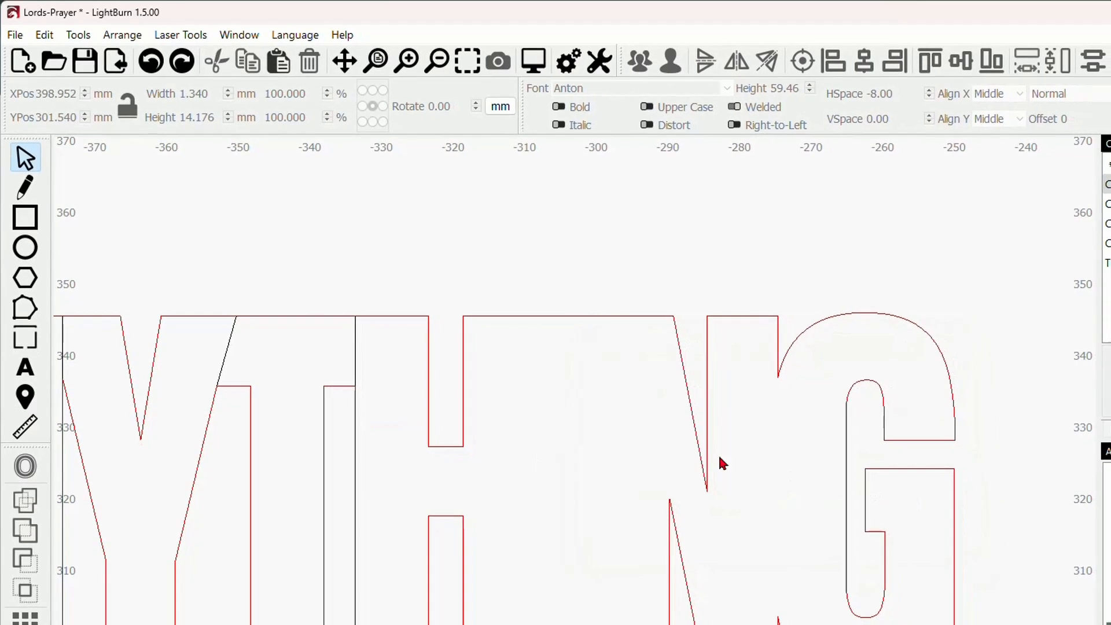
Draw a horizontal line about 11 mm long just above the H and select it.
{"action": "left_click", "coordinate": [25, 188]}
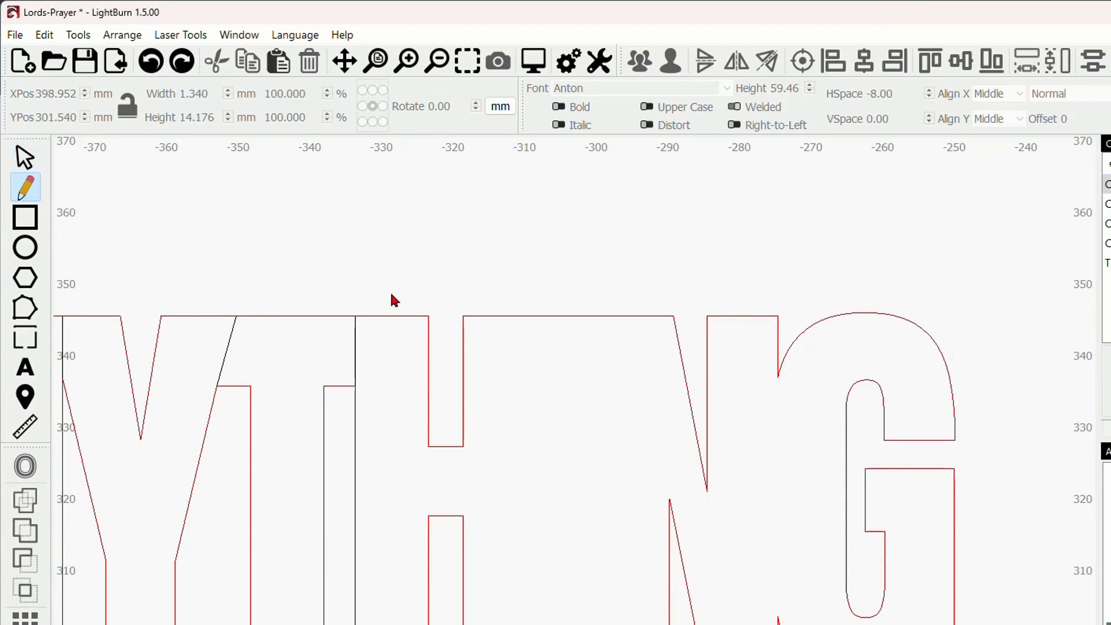
{"action": "left_click", "coordinate": [359, 284]}
{"action": "left_click", "coordinate": [546, 284]}
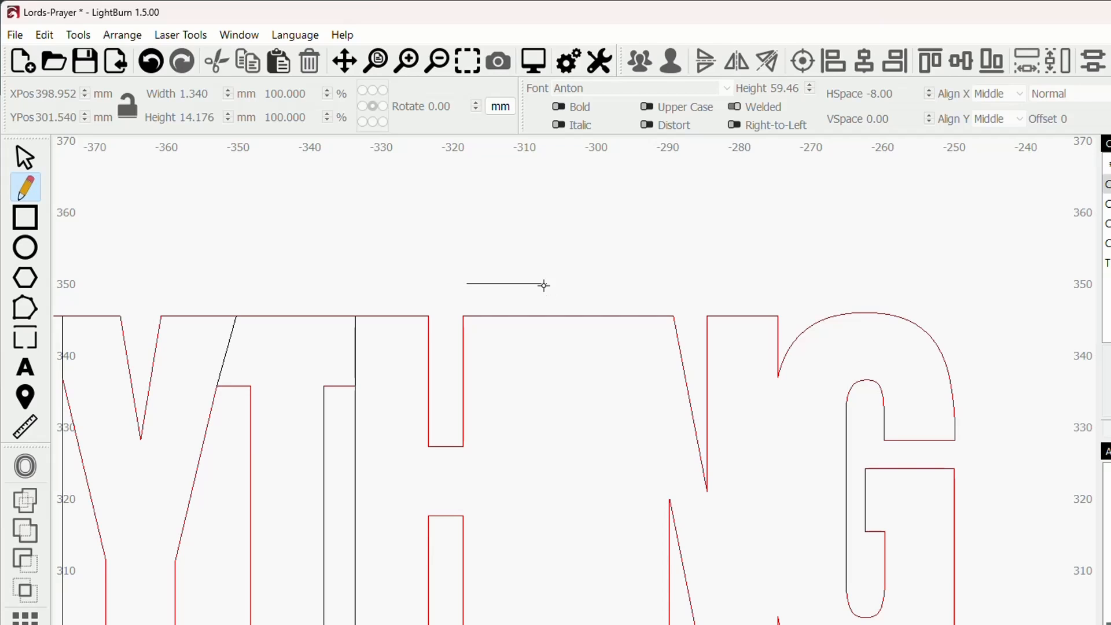
{"action": "key", "text": "Escape"}
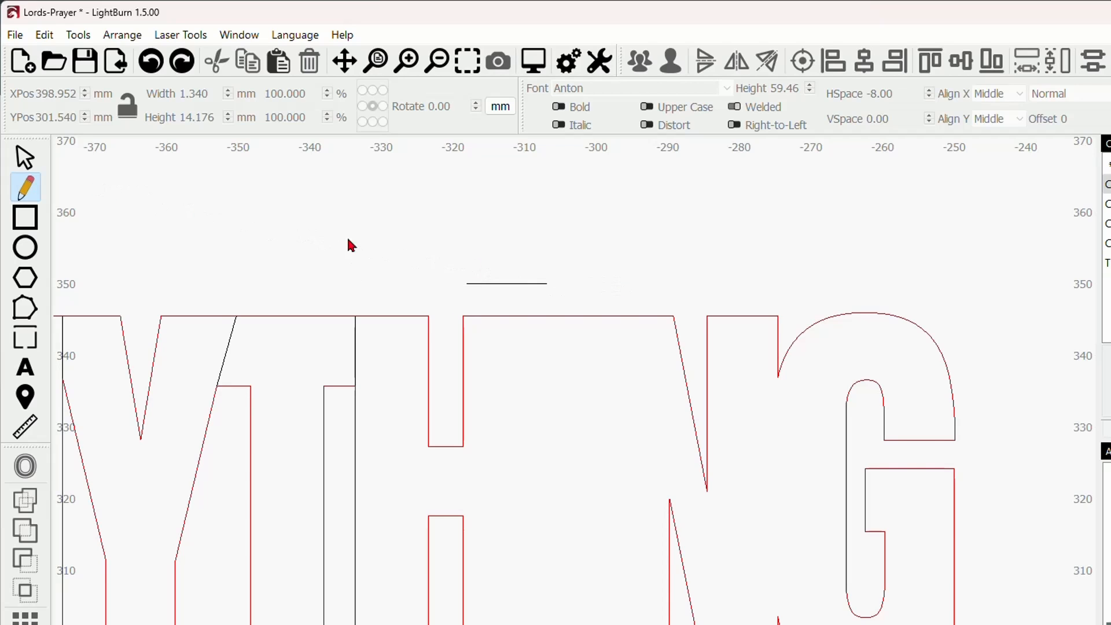
{"action": "left_click", "coordinate": [33, 158]}
{"action": "left_click", "coordinate": [506, 283]}
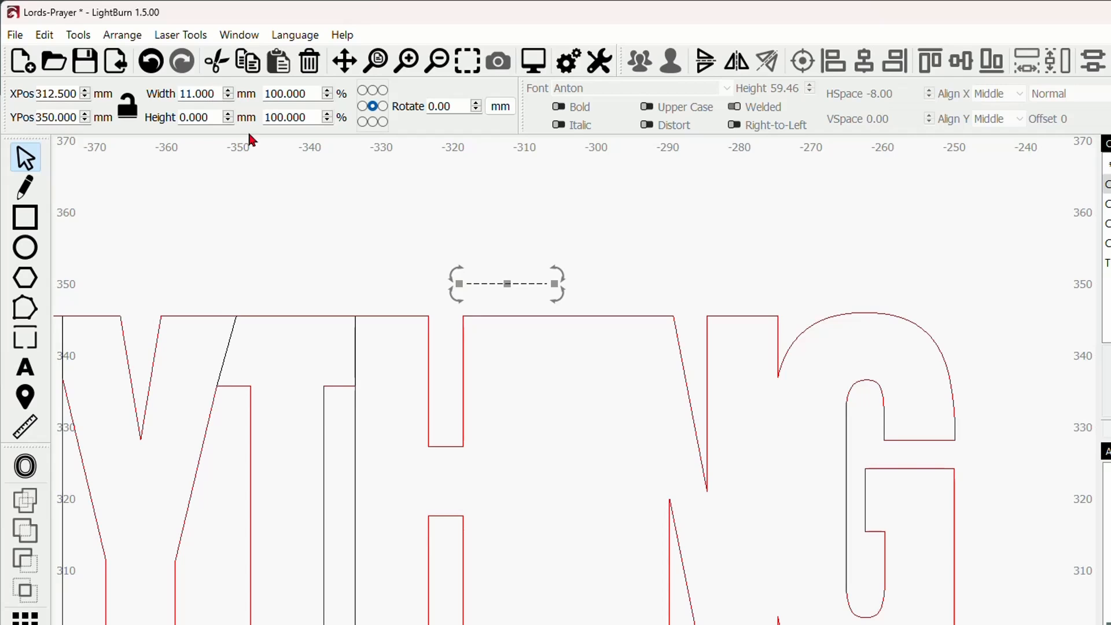
Set the line's width to 10 mm and move it just below the top edge, starting at the inner edge of the H's right stem.
{"action": "left_click", "coordinate": [206, 94]}
{"action": "key", "text": "Return"}
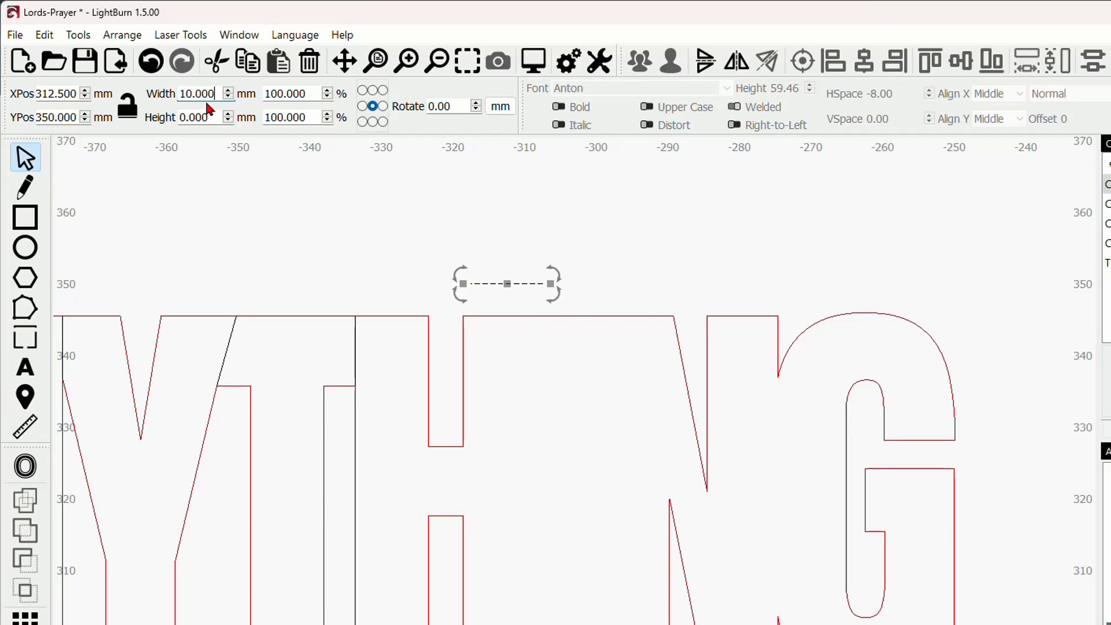
{"action": "scroll", "coordinate": [570, 363], "scroll_direction": "up", "scroll_amount": 2}
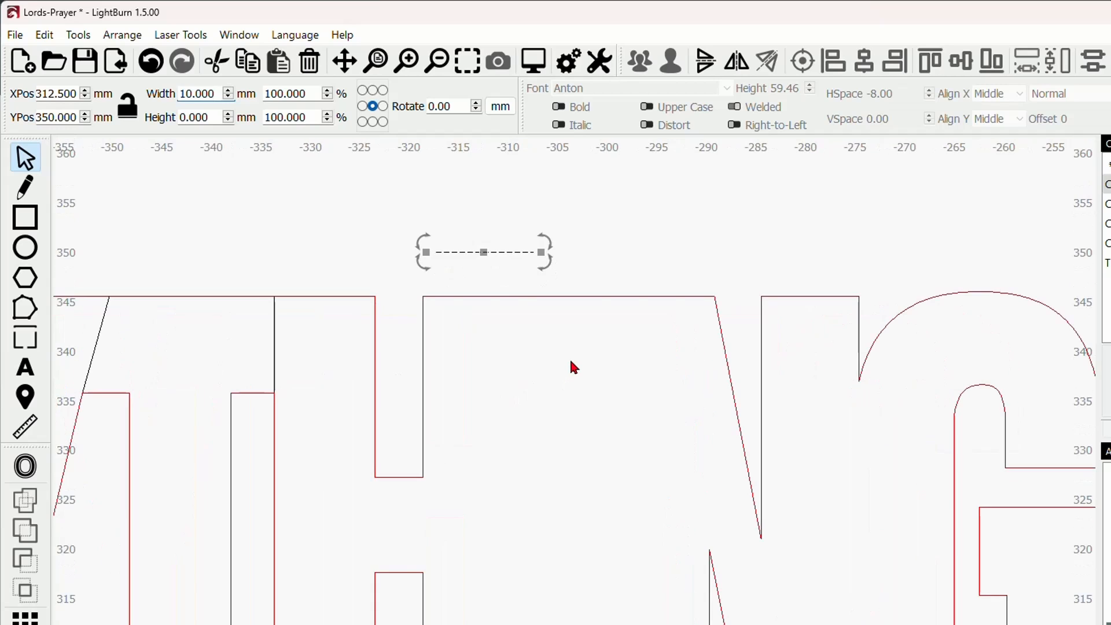
{"action": "left_click_drag", "start_coordinate": [485, 251], "coordinate": [472, 310]}
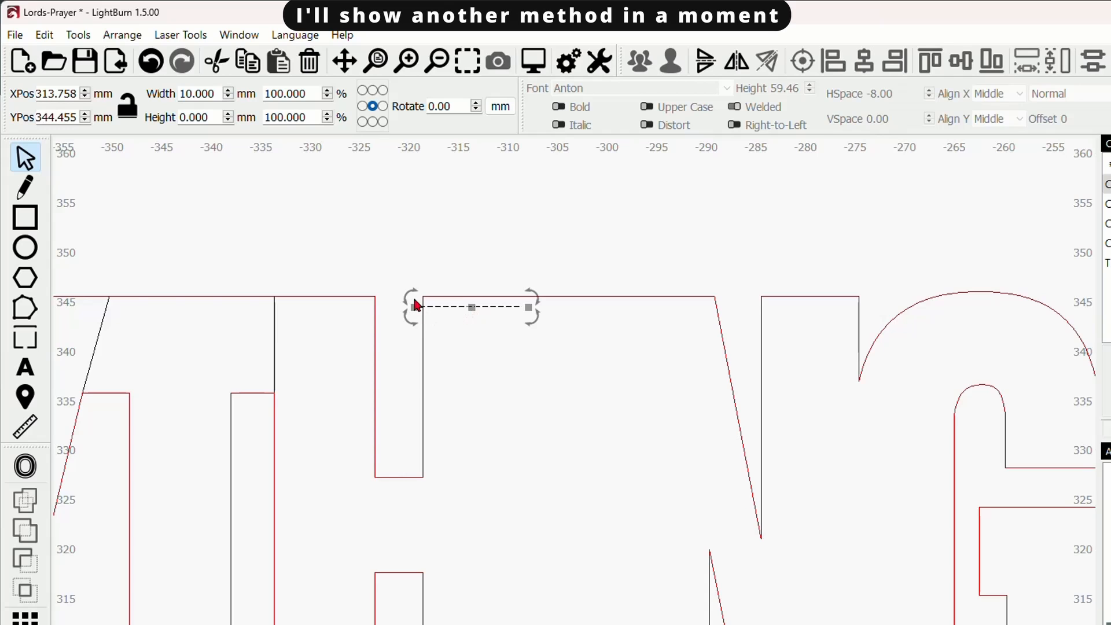
Add a separate letter H in the Anton font at height 59.46 overlapping the top of the lettering, and select it.
{"action": "scroll", "coordinate": [435, 405], "scroll_direction": "down", "scroll_amount": 2}
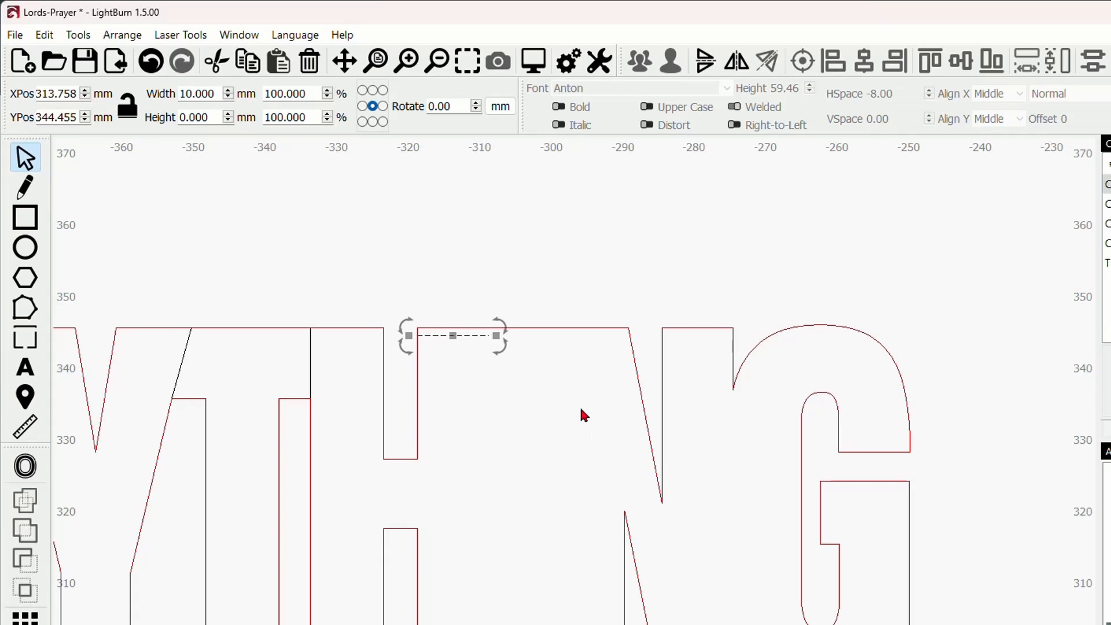
{"action": "scroll", "coordinate": [494, 400], "scroll_direction": "down", "scroll_amount": 3}
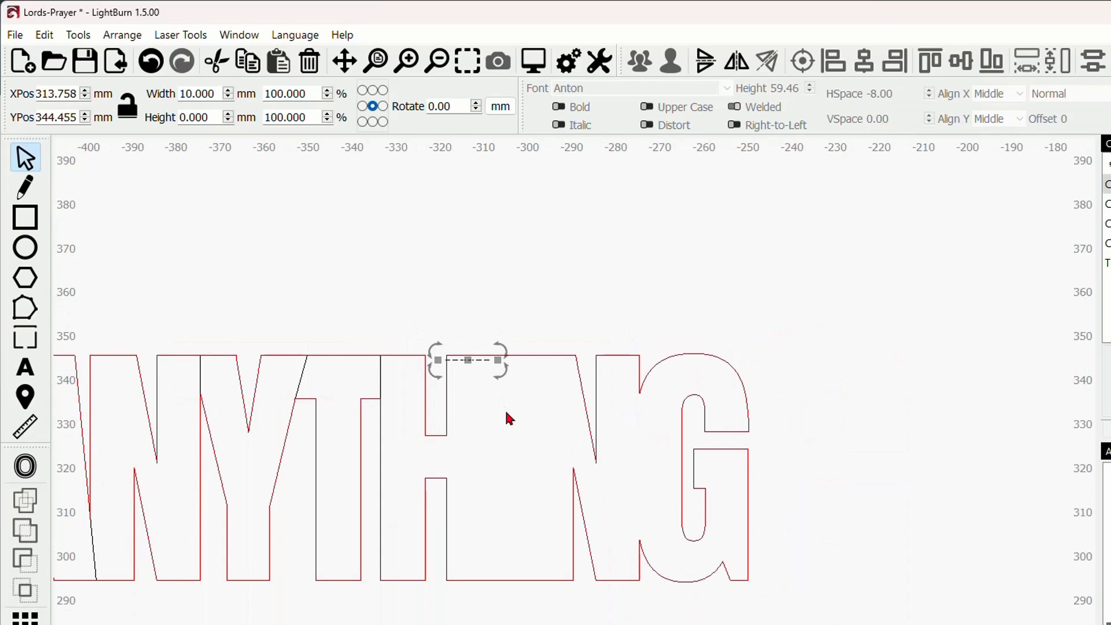
{"action": "scroll", "coordinate": [509, 415], "scroll_direction": "up", "scroll_amount": 1}
{"action": "left_click", "coordinate": [36, 369]}
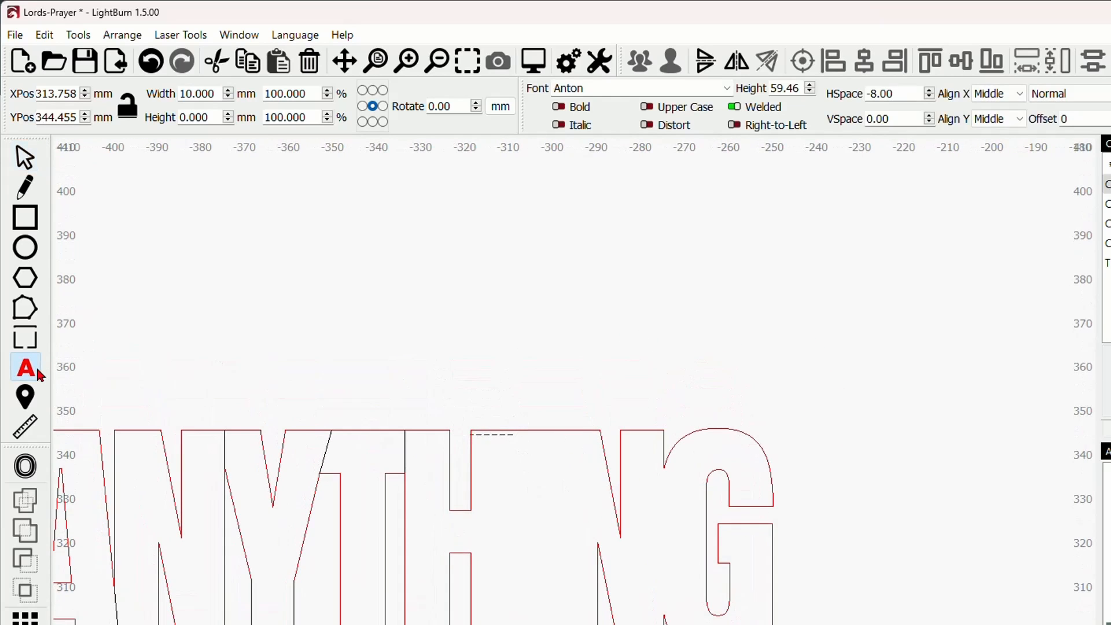
{"action": "left_click", "coordinate": [498, 275]}
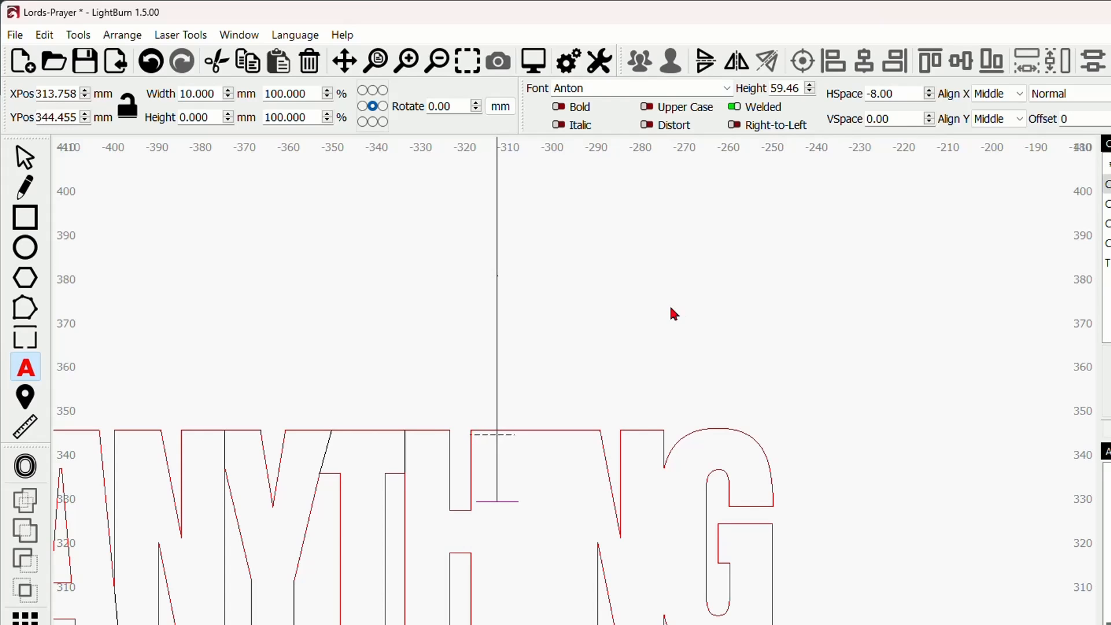
{"action": "type", "text": "H"}
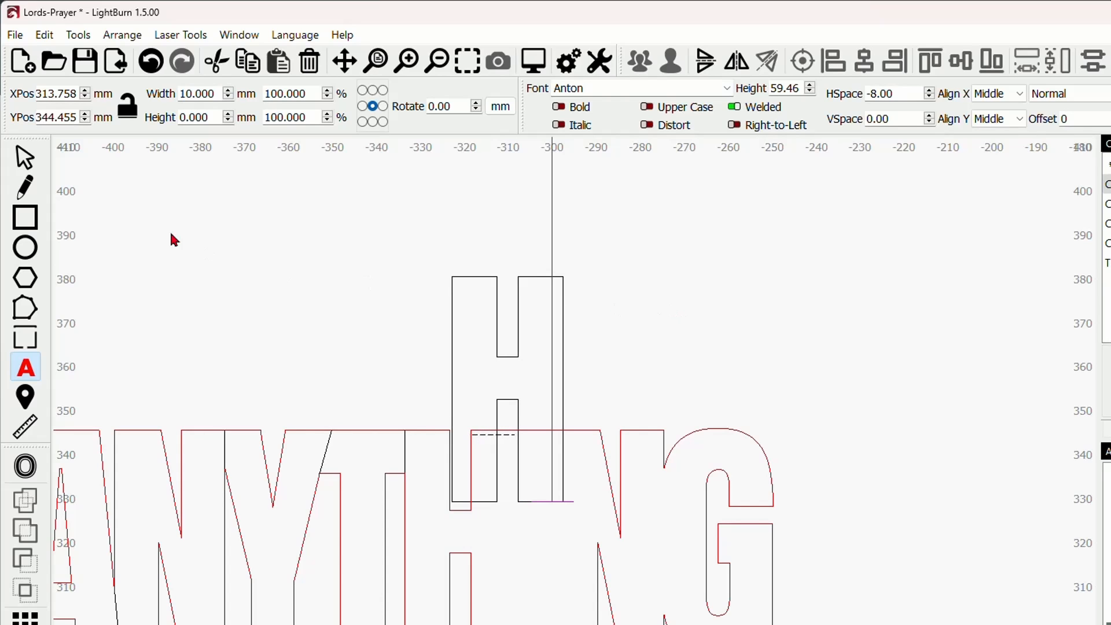
{"action": "left_click", "coordinate": [25, 158]}
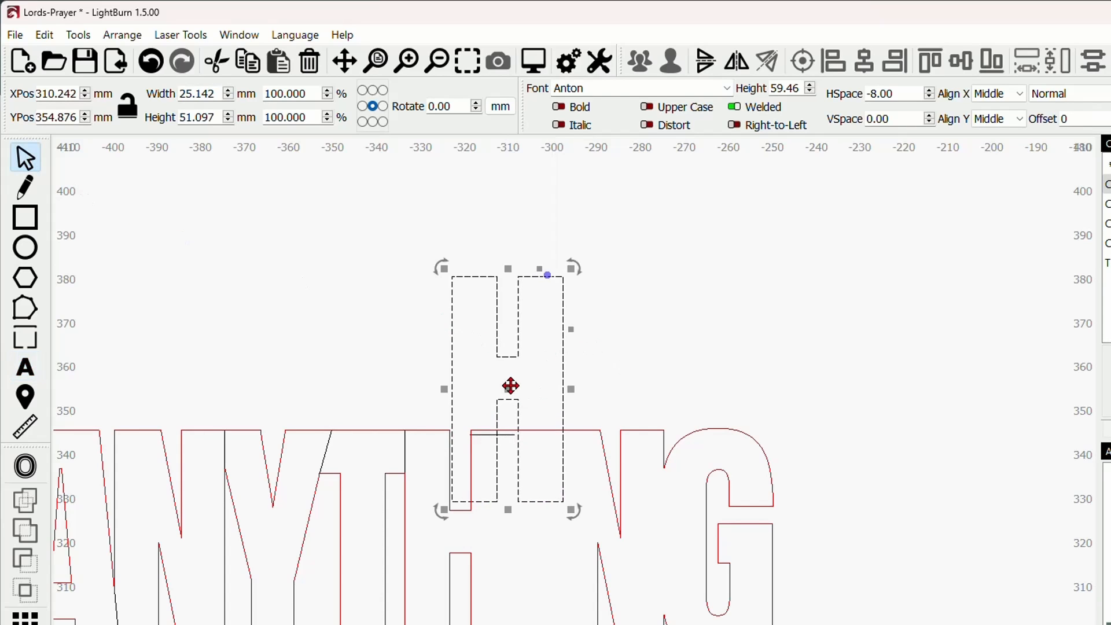
Try the separate letter H over the lettering's H and I, then park it beyond the upper right of the G.
{"action": "left_click_drag", "start_coordinate": [508, 411], "coordinate": [461, 544]}
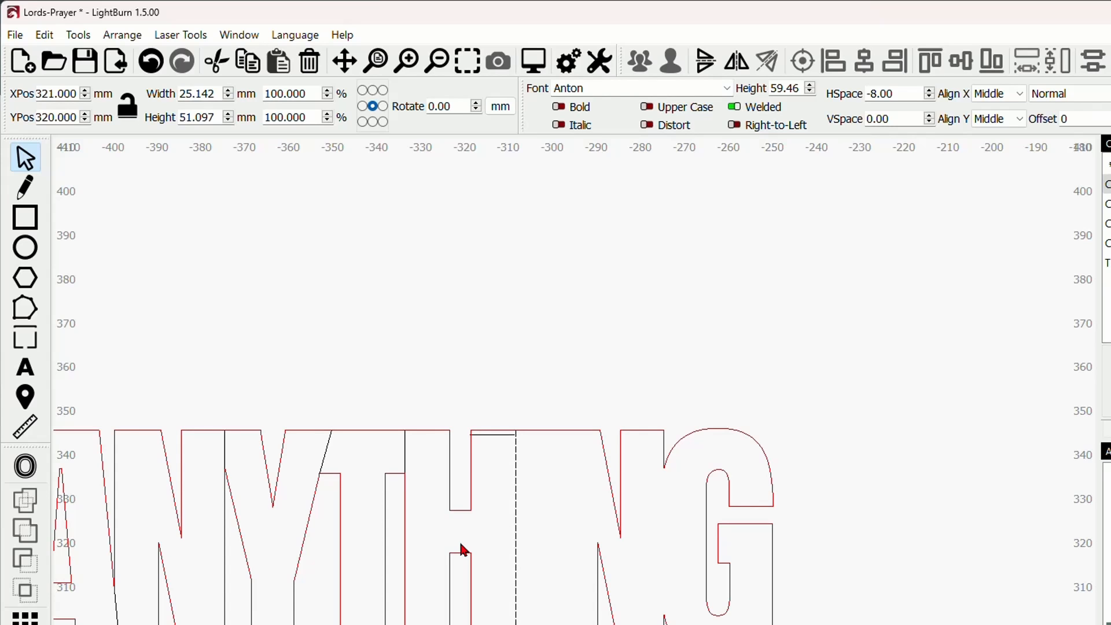
{"action": "left_click_drag", "start_coordinate": [461, 544], "coordinate": [906, 377]}
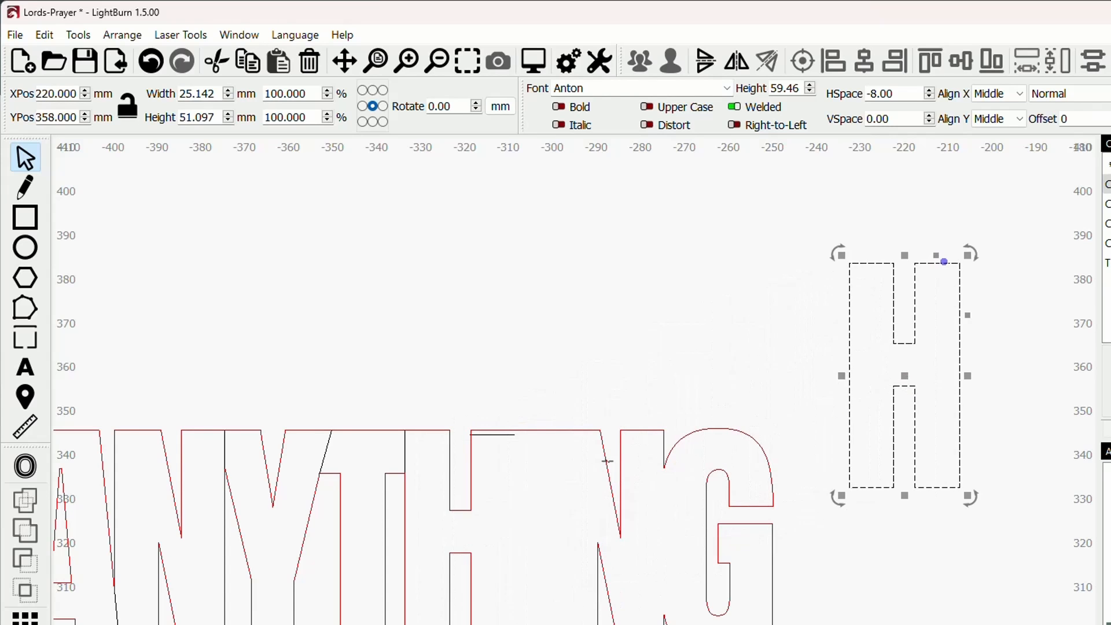
Draw a vertical line from the lettering's top edge at the 10 mm line's outer end down to the bottom edge, separating H from I.
{"action": "scroll", "coordinate": [535, 461], "scroll_direction": "up", "scroll_amount": 8}
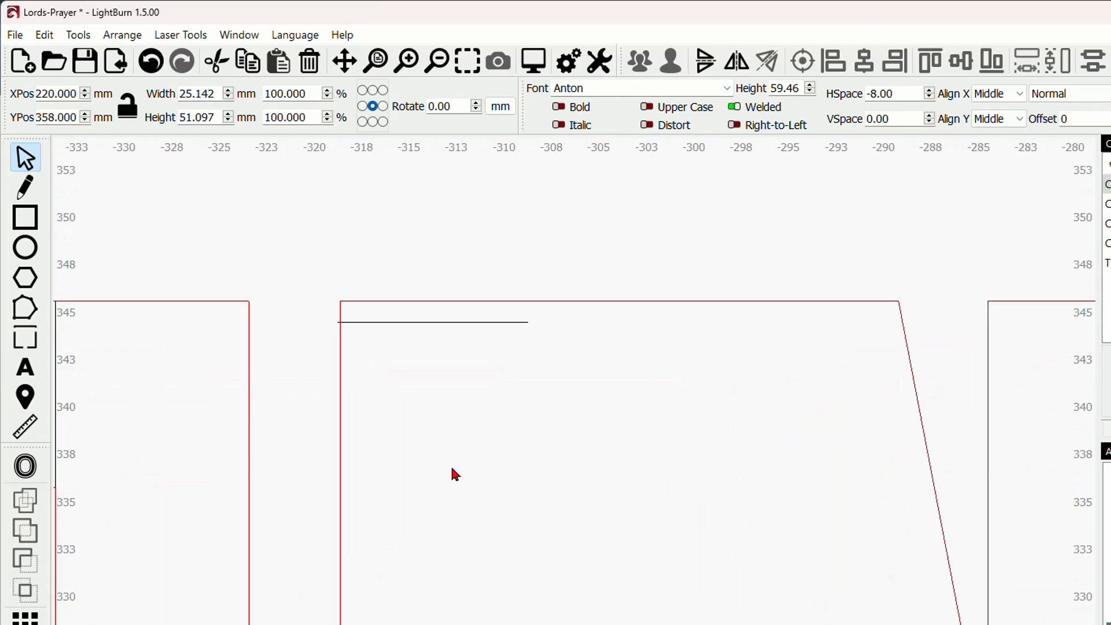
{"action": "scroll", "coordinate": [454, 457], "scroll_direction": "up", "scroll_amount": 2}
{"action": "left_click", "coordinate": [25, 186]}
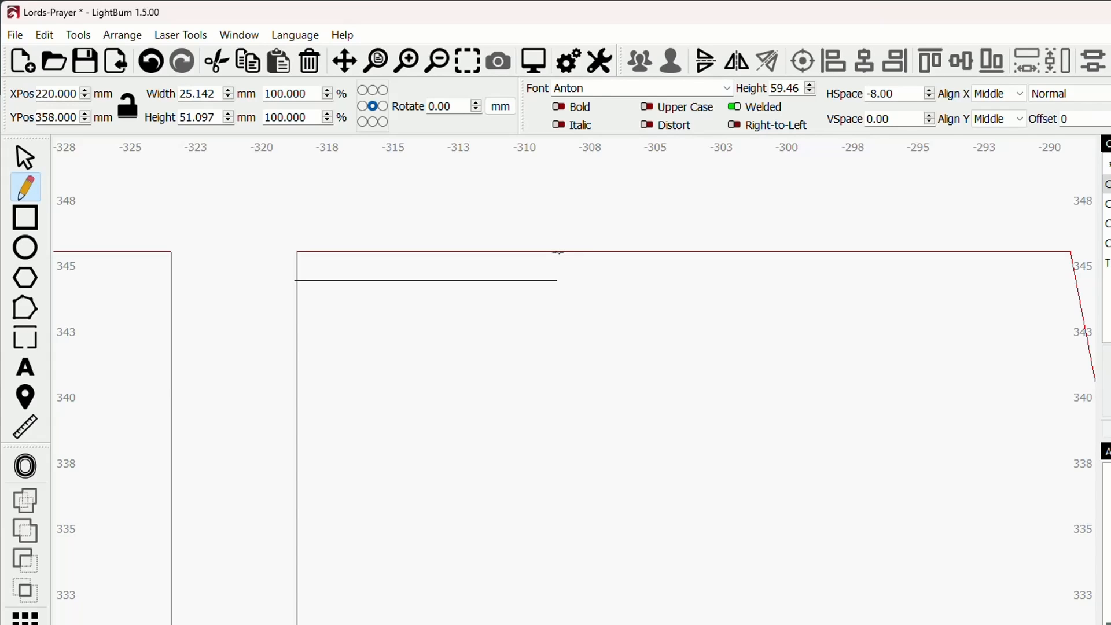
{"action": "left_click", "coordinate": [557, 252]}
{"action": "scroll", "coordinate": [556, 347], "scroll_direction": "down", "scroll_amount": 1}
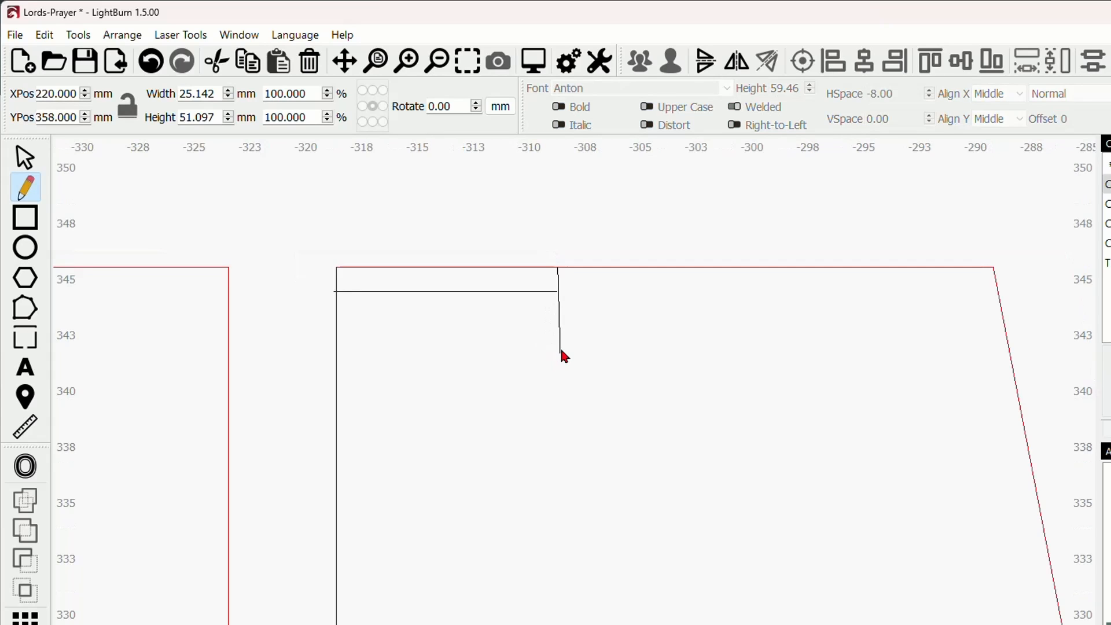
{"action": "scroll", "coordinate": [549, 382], "scroll_direction": "down", "scroll_amount": 6}
{"action": "left_click_drag", "start_coordinate": [566, 499], "coordinate": [552, 345]}
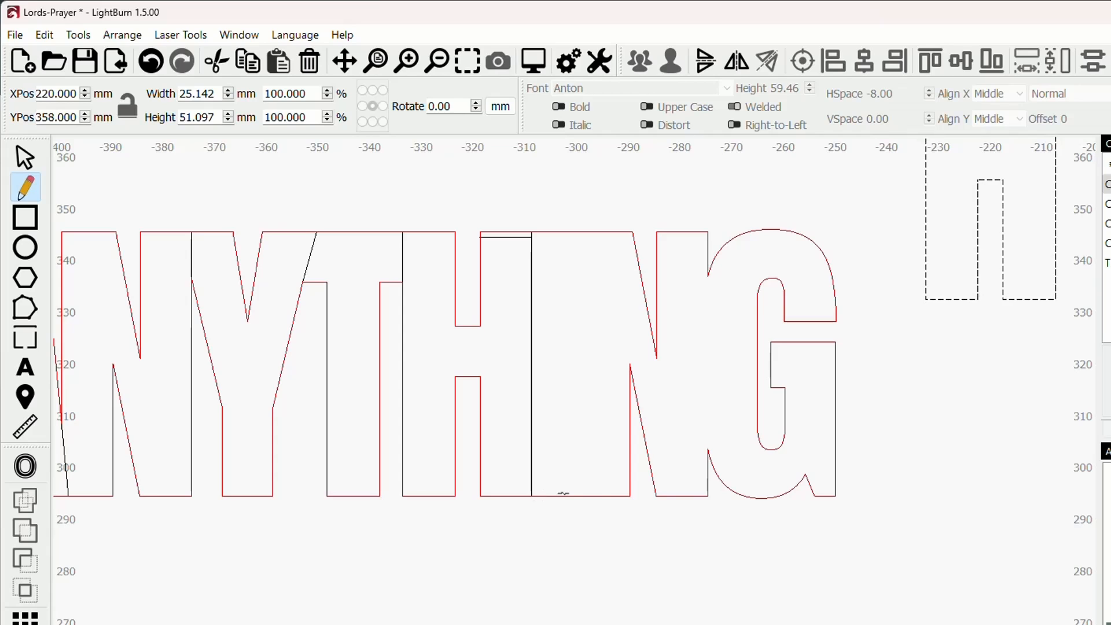
{"action": "key", "text": "ctrl+z"}
{"action": "key", "text": "Escape"}
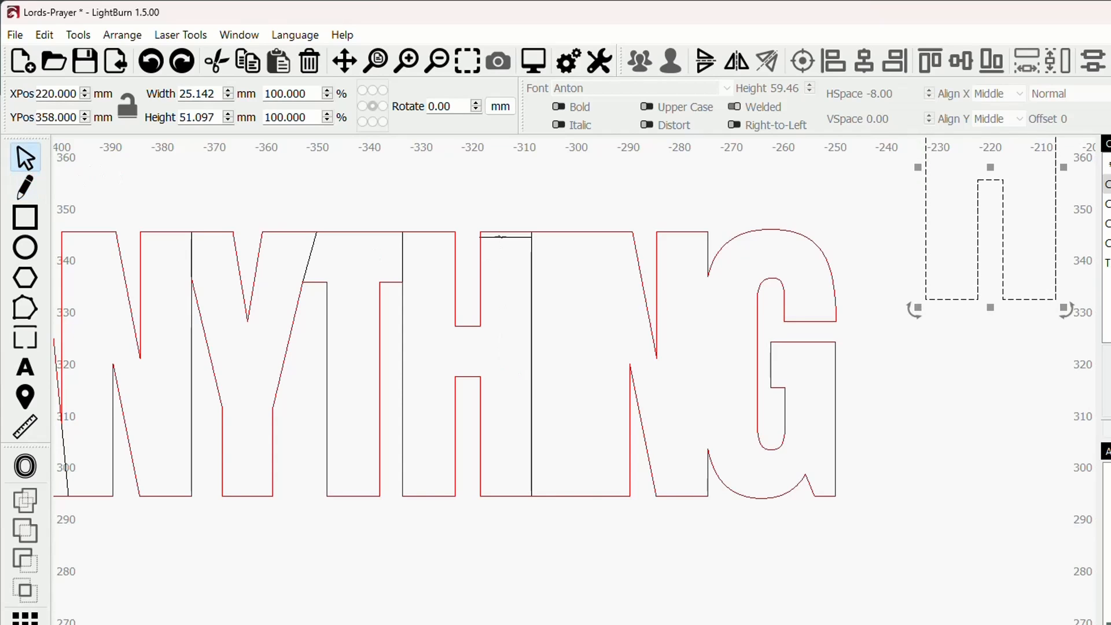
{"action": "key", "text": "Escape"}
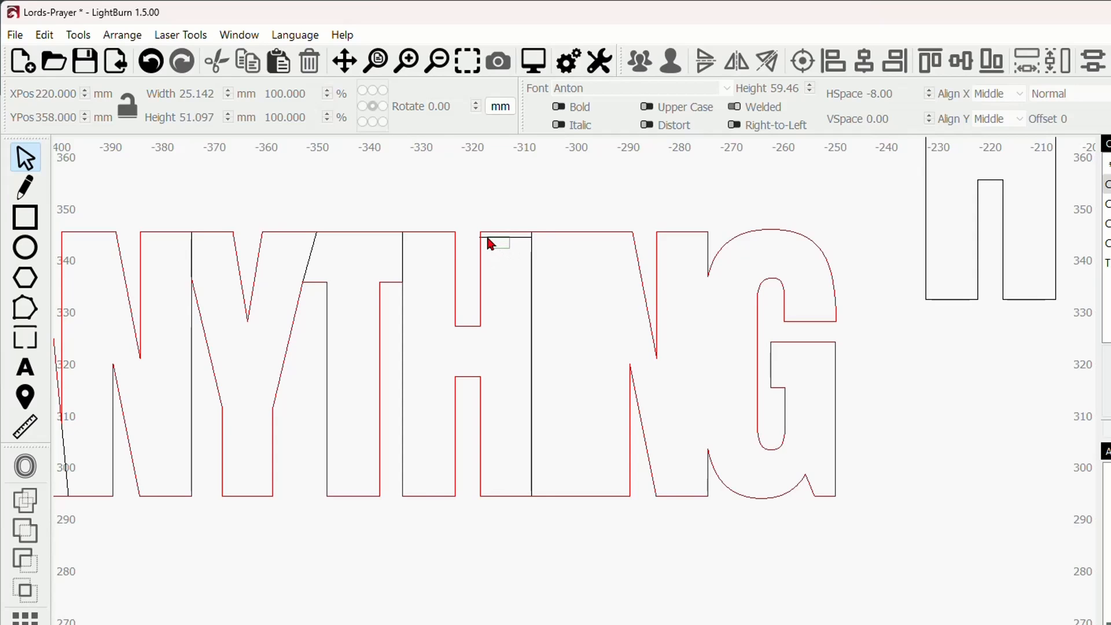
Delete the 10 mm horizontal guide line and the separate letter H.
{"action": "left_click", "coordinate": [490, 240]}
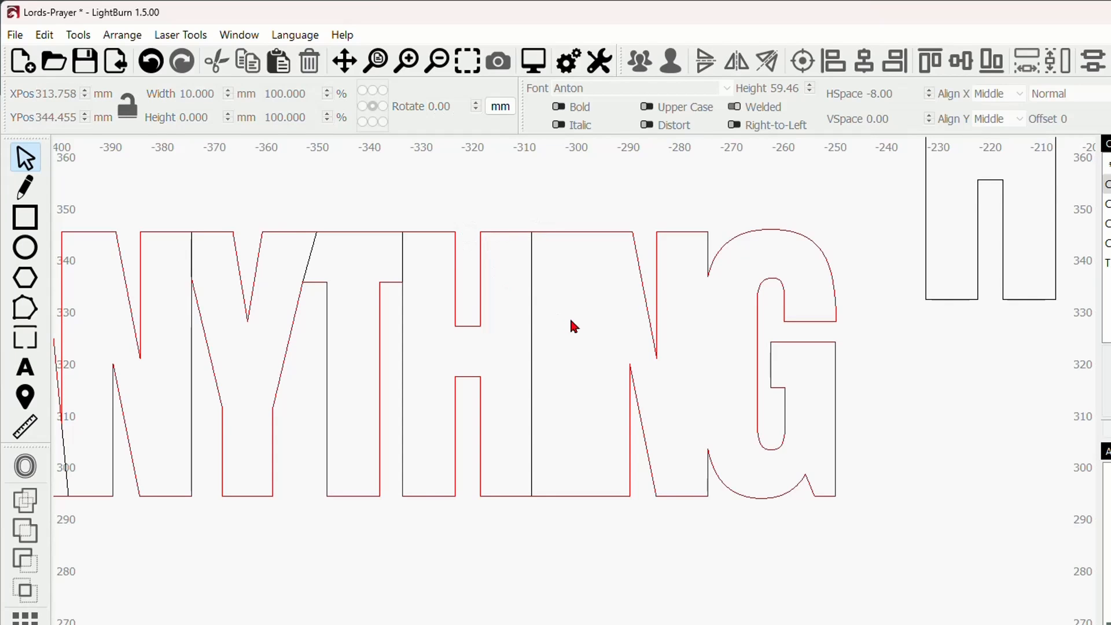
{"action": "scroll", "coordinate": [526, 329], "scroll_direction": "down", "scroll_amount": 3}
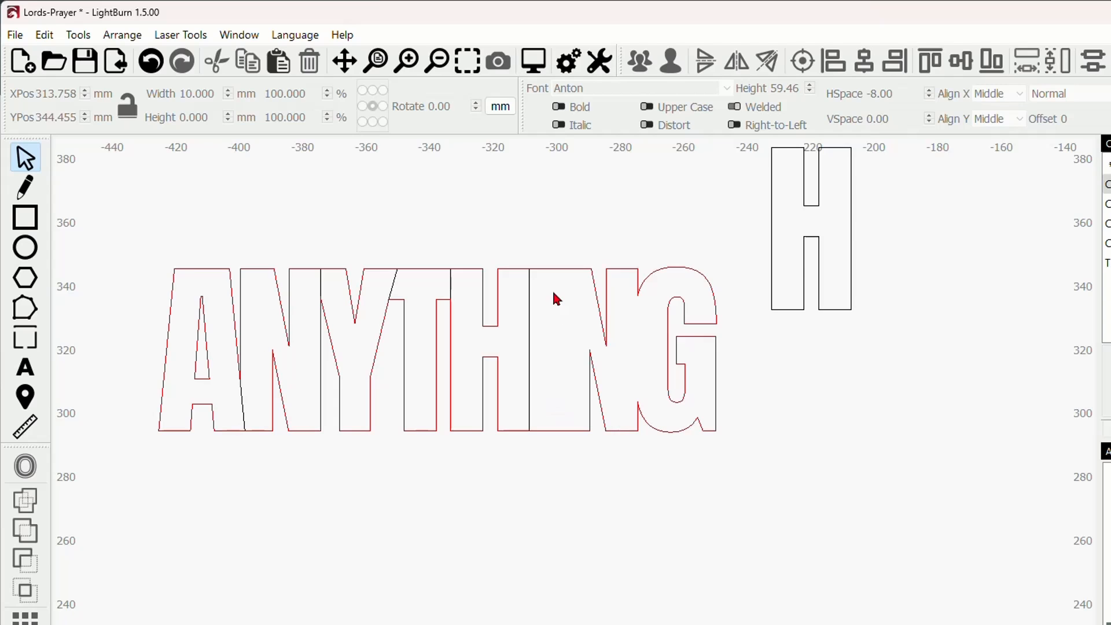
{"action": "left_click_drag", "start_coordinate": [558, 297], "coordinate": [524, 366]}
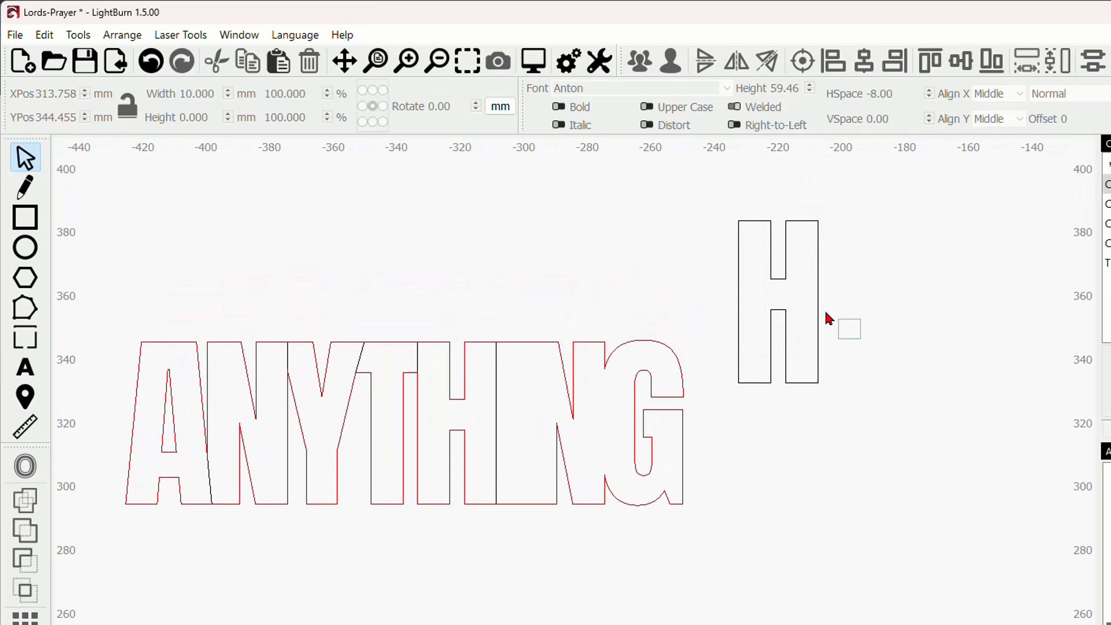
{"action": "left_click", "coordinate": [806, 303]}
{"action": "key", "text": "Delete"}
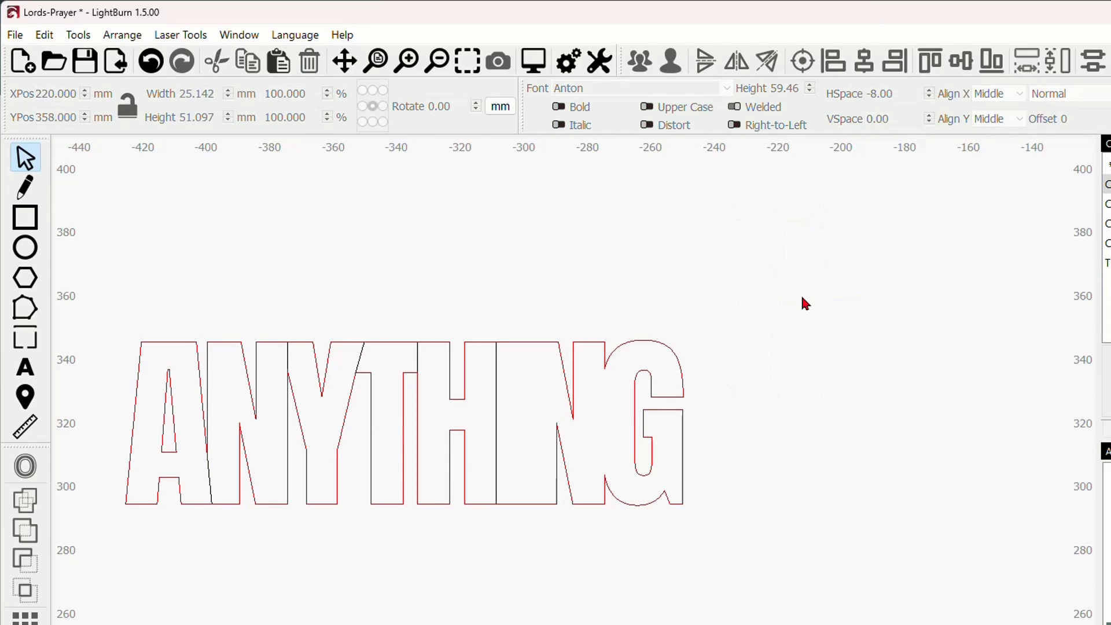
Add a separate letter I in the Anton font at height 59.46 beside the G and select it.
{"action": "key", "text": "ctrl+t"}
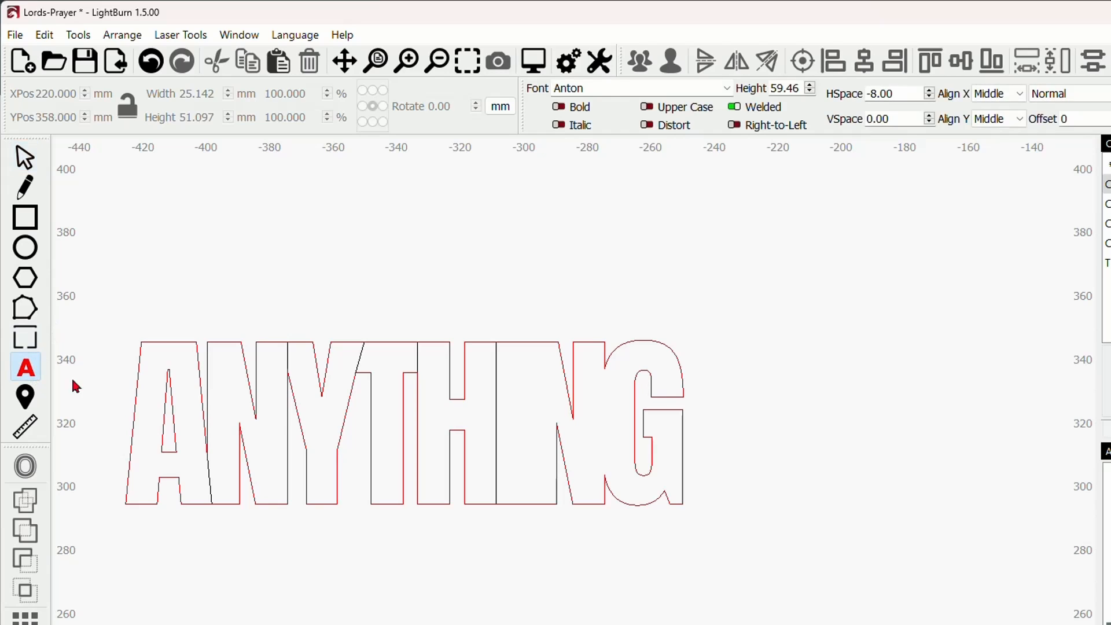
{"action": "left_click", "coordinate": [746, 373]}
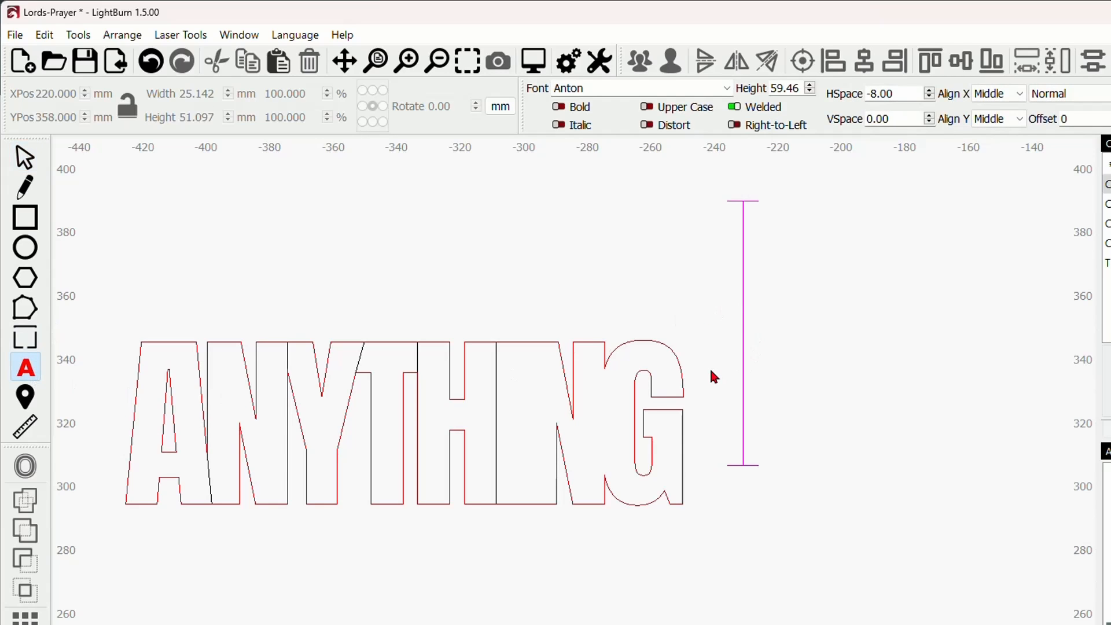
{"action": "type", "text": "I"}
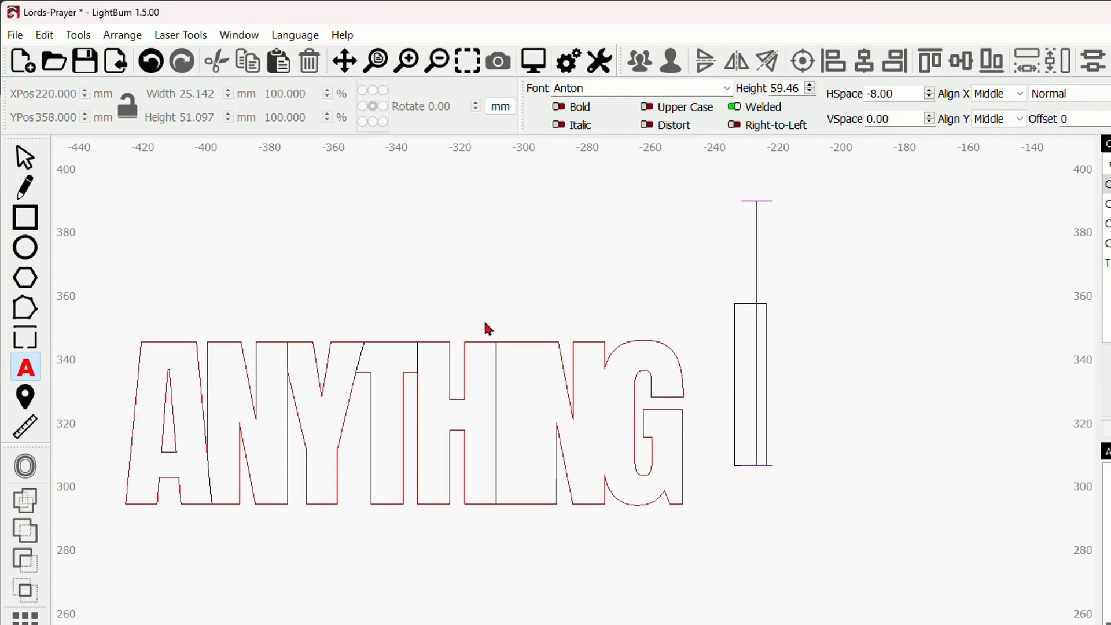
{"action": "left_click", "coordinate": [24, 159]}
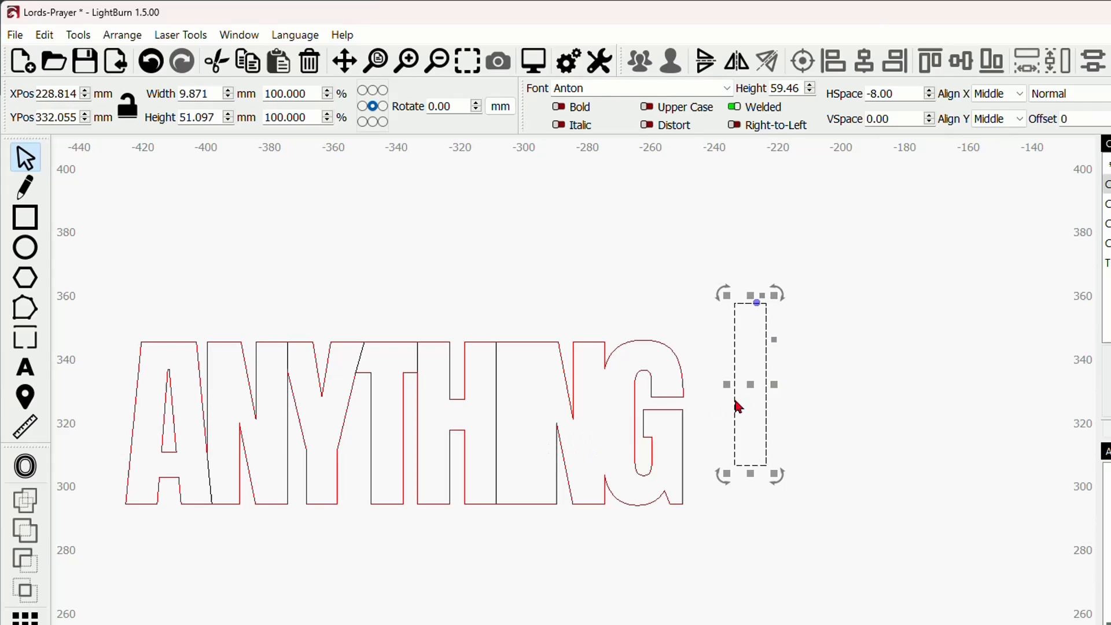
Move the letter I into the gap before the N, aligning its top-left corner with the top end of the vertical separating line.
{"action": "left_click_drag", "start_coordinate": [744, 384], "coordinate": [522, 427]}
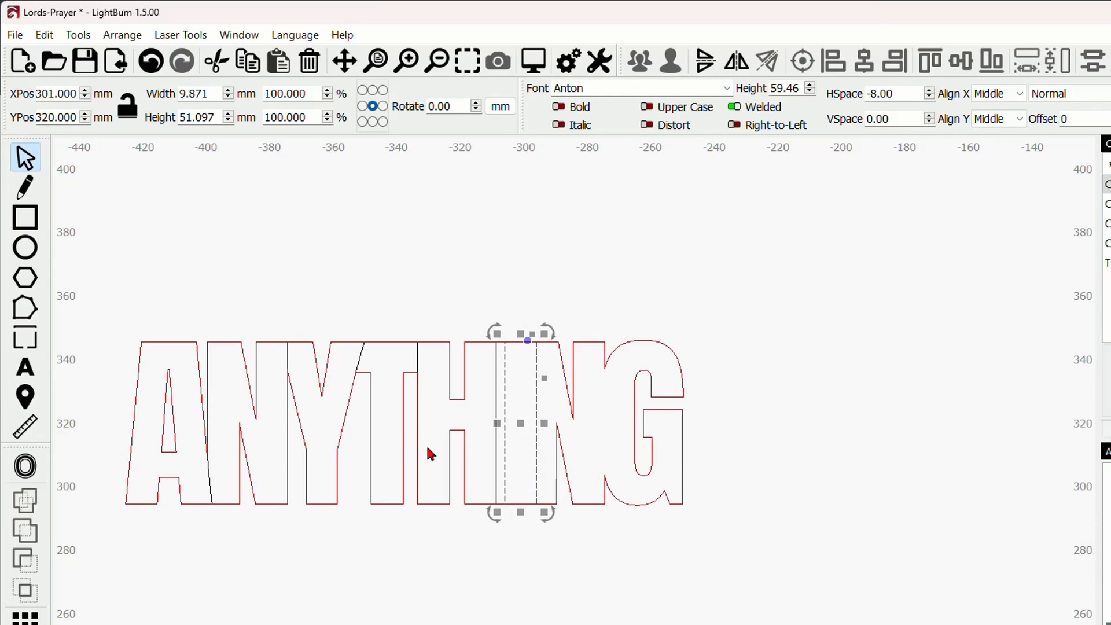
{"action": "scroll", "coordinate": [435, 440], "scroll_direction": "up", "scroll_amount": 3}
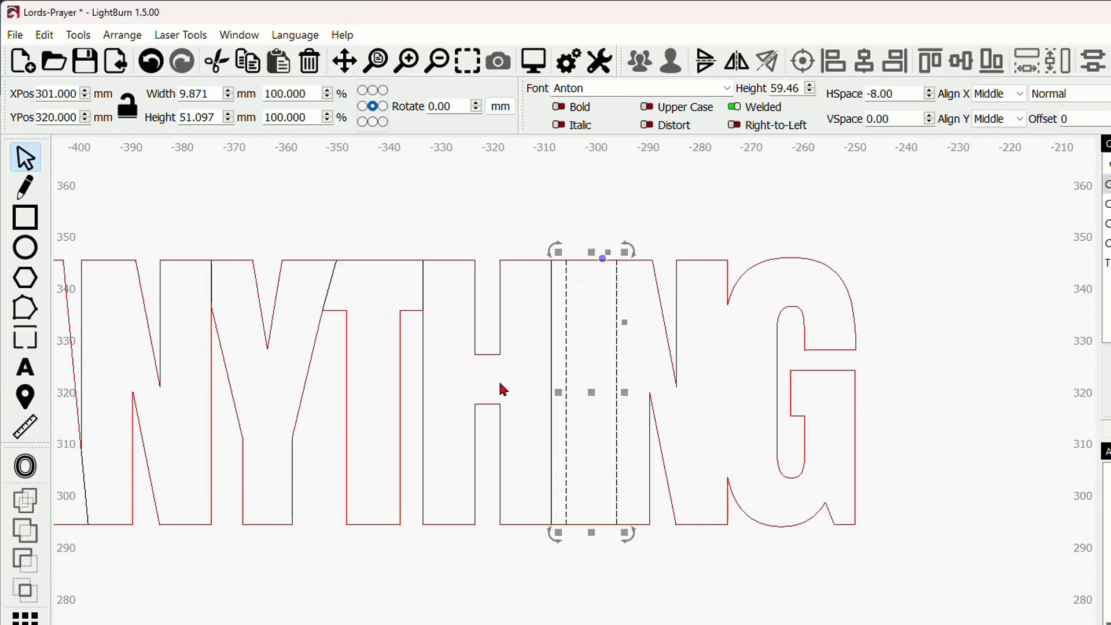
{"action": "scroll", "coordinate": [503, 389], "scroll_direction": "up", "scroll_amount": 3}
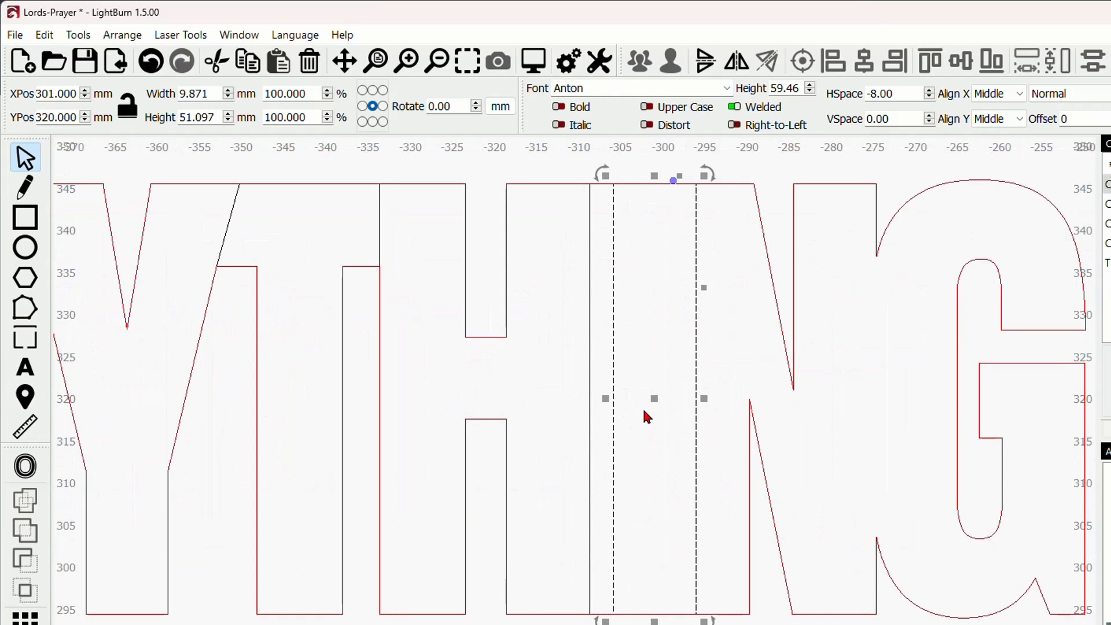
{"action": "mouse_move", "coordinate": [659, 395]}
{"action": "left_mouse_down"}
{"action": "mouse_move", "coordinate": [625, 399]}
{"action": "mouse_move", "coordinate": [662, 415]}
{"action": "left_mouse_up"}
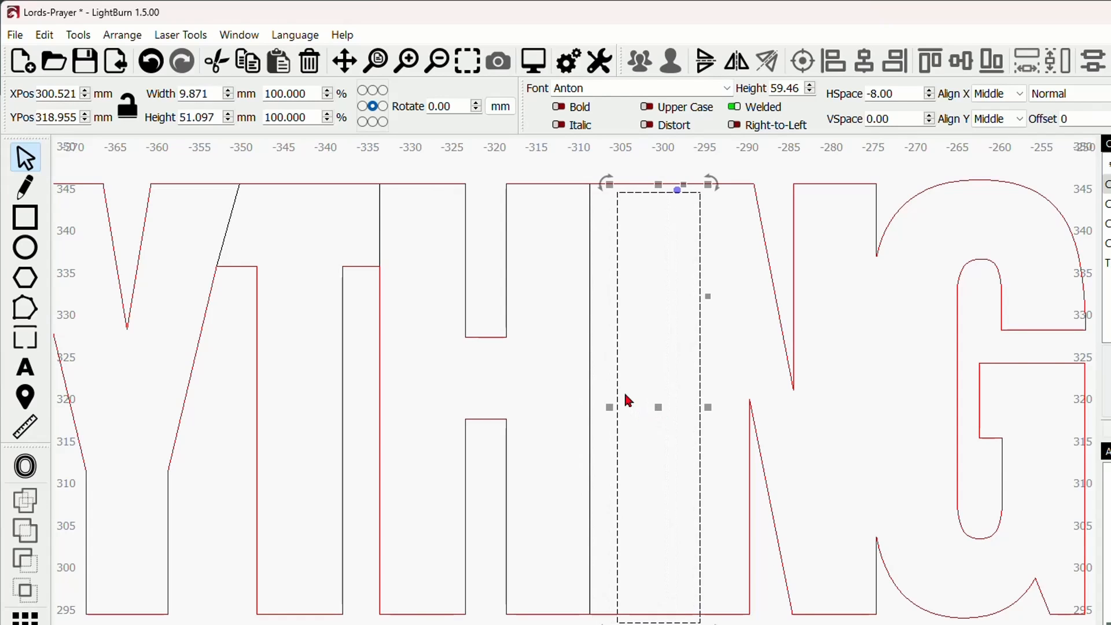
{"action": "left_click_drag", "start_coordinate": [578, 273], "coordinate": [551, 420]}
{"action": "scroll", "coordinate": [561, 378], "scroll_direction": "up", "scroll_amount": 4}
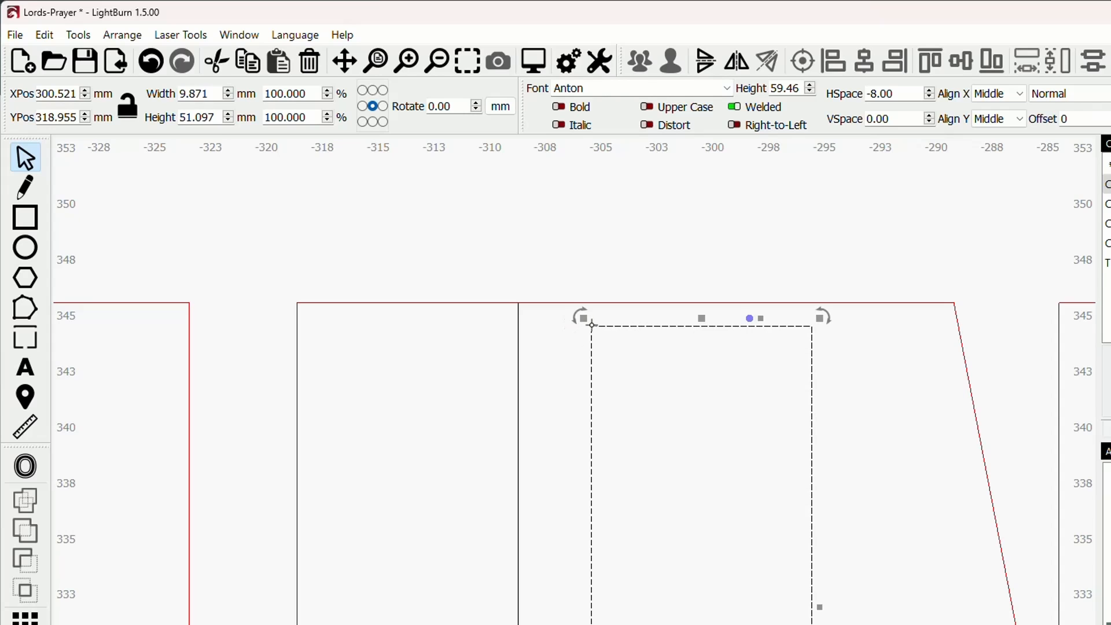
{"action": "left_click_drag", "start_coordinate": [590, 326], "coordinate": [521, 305]}
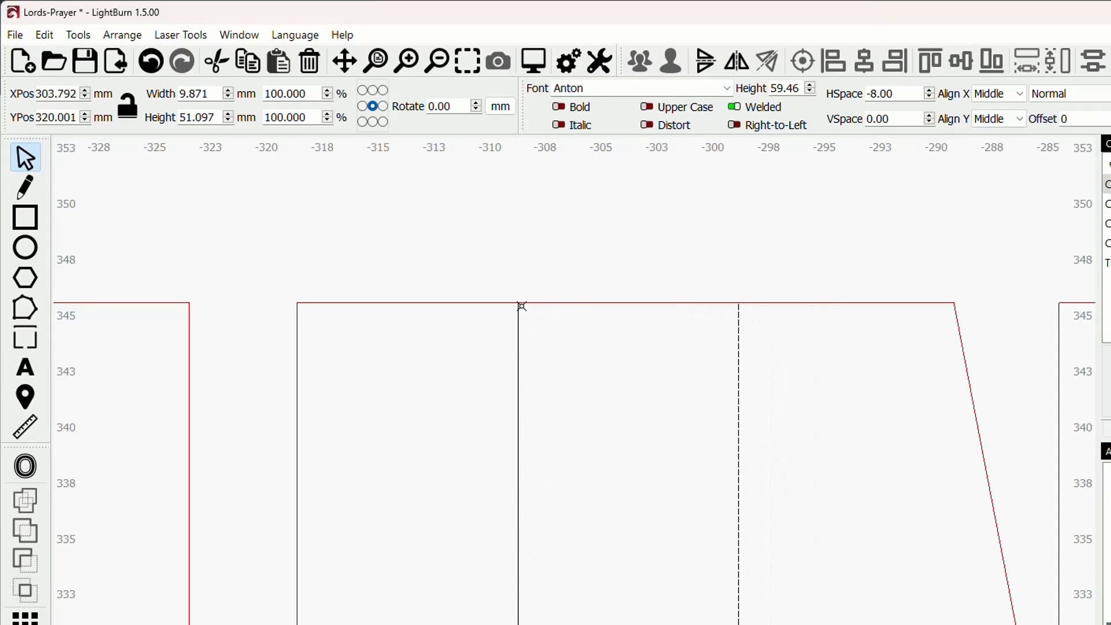
Convert the letter I to a path and show its nodes for editing.
{"action": "scroll", "coordinate": [693, 363], "scroll_direction": "down", "scroll_amount": 5}
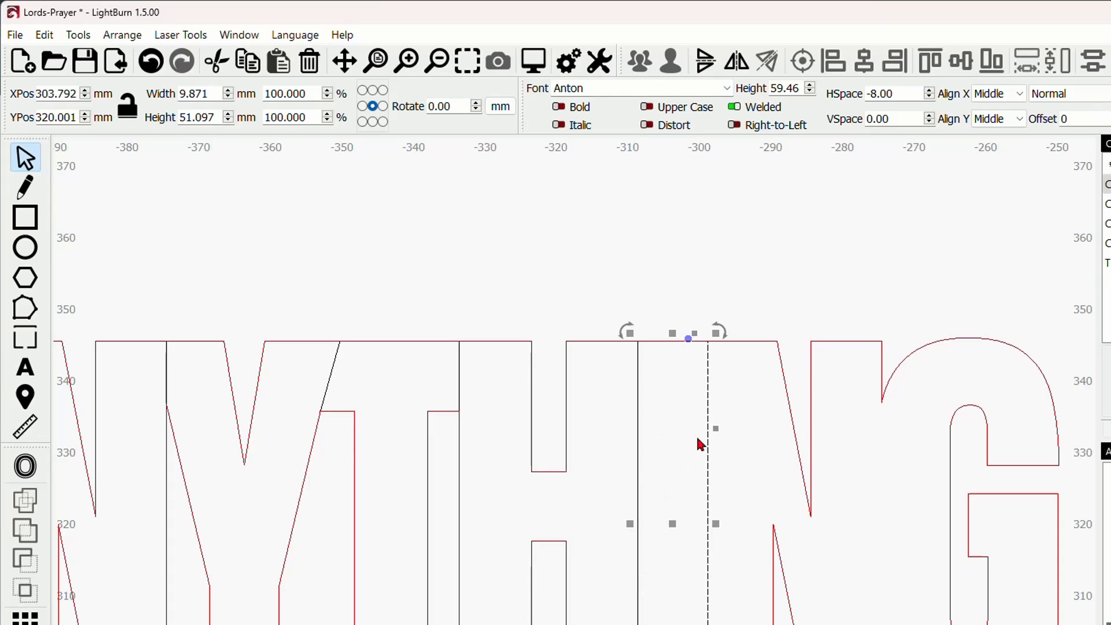
{"action": "scroll", "coordinate": [697, 438], "scroll_direction": "down", "scroll_amount": 2}
{"action": "left_click_drag", "start_coordinate": [741, 448], "coordinate": [602, 371]}
{"action": "scroll", "coordinate": [533, 353], "scroll_direction": "up", "scroll_amount": 2}
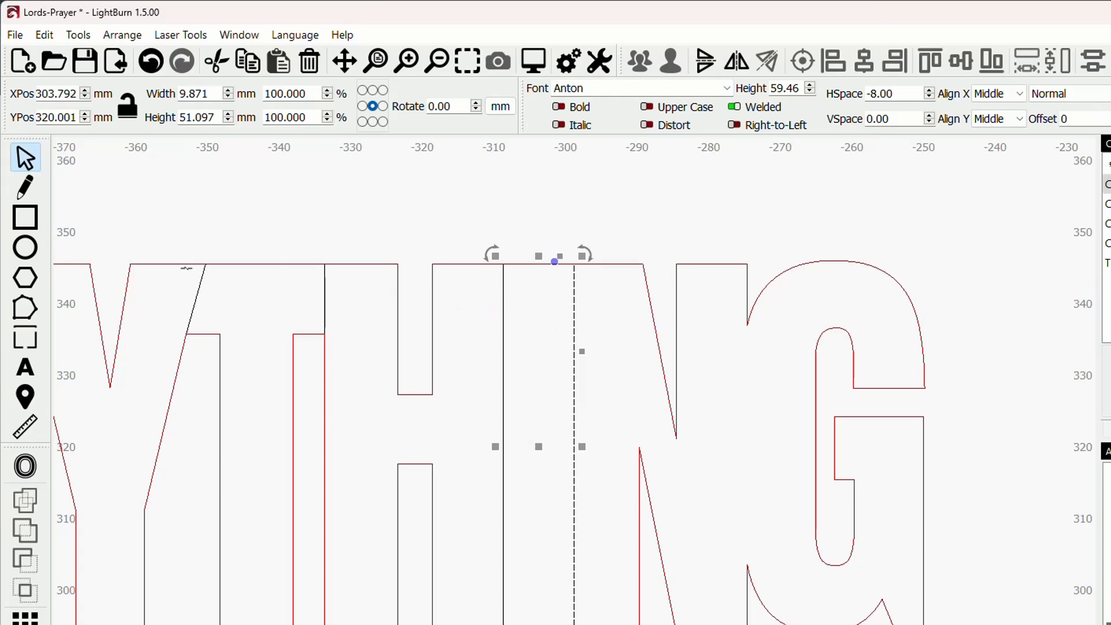
{"action": "left_click", "coordinate": [24, 311]}
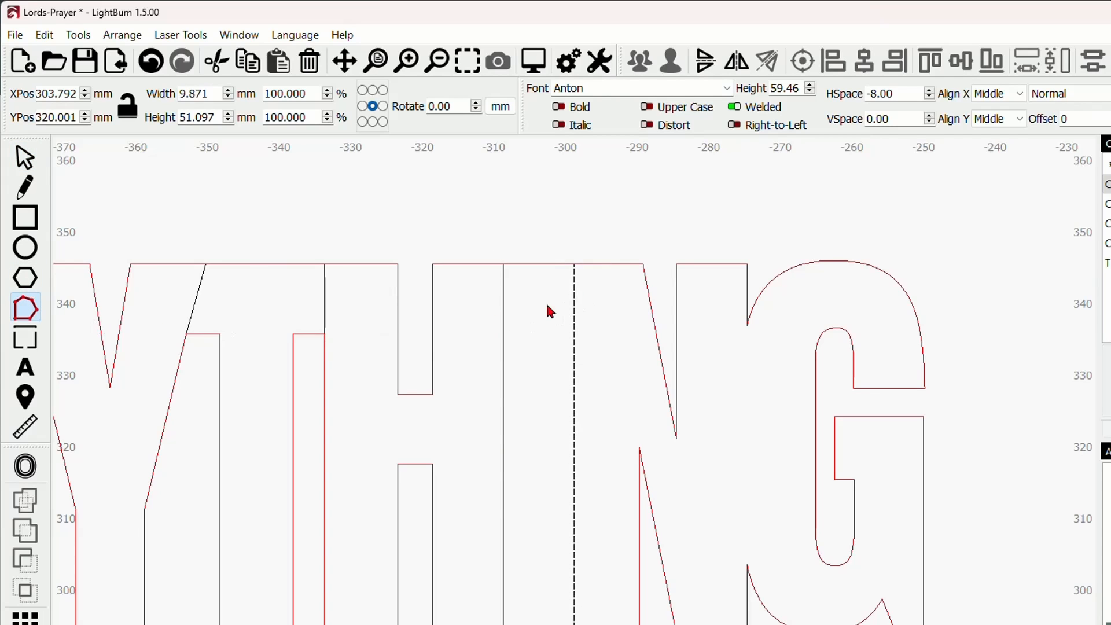
{"action": "left_click", "coordinate": [49, 37]}
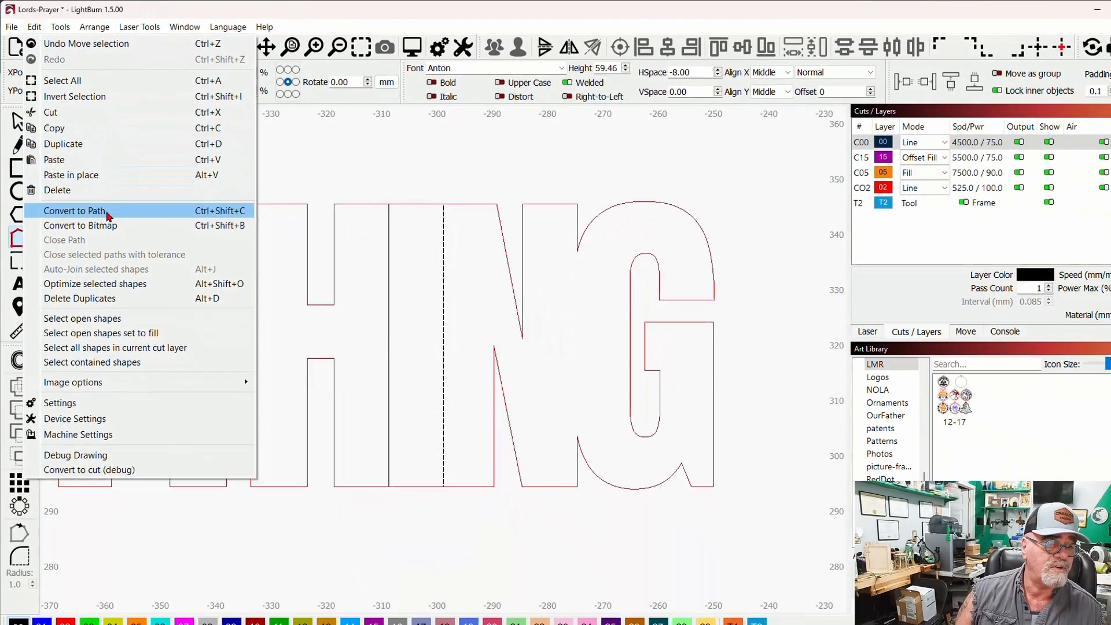
{"action": "left_click", "coordinate": [86, 273]}
{"action": "scroll", "coordinate": [421, 193], "scroll_direction": "up", "scroll_amount": 3}
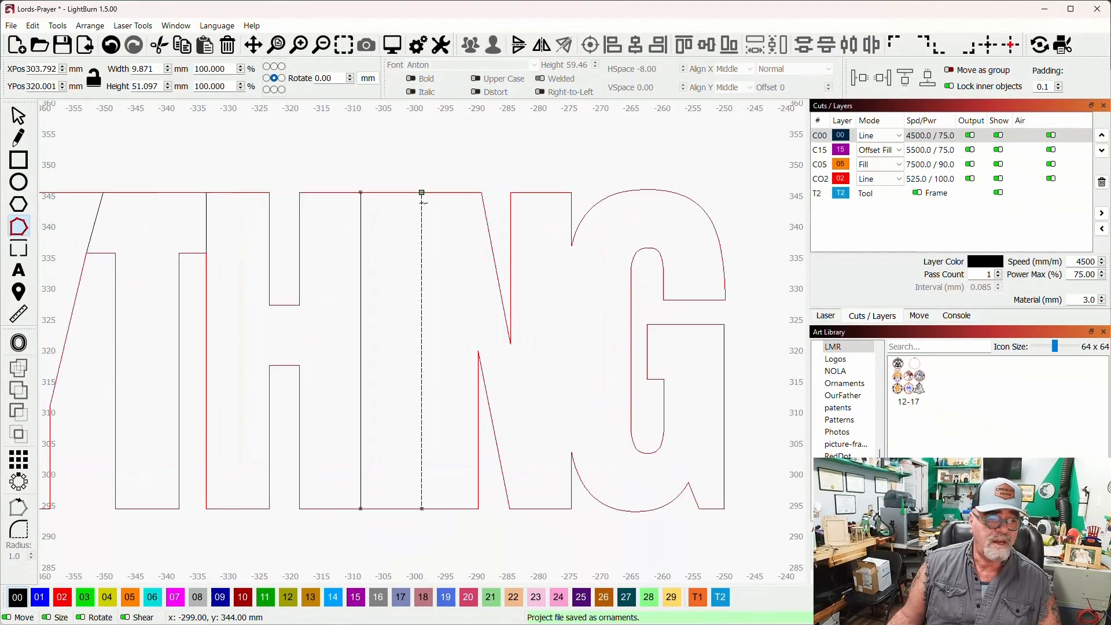
Break the I's path at its top-right corner node and pull the top edge's loose end up above the lettering.
{"action": "scroll", "coordinate": [416, 190], "scroll_direction": "down", "scroll_amount": 2}
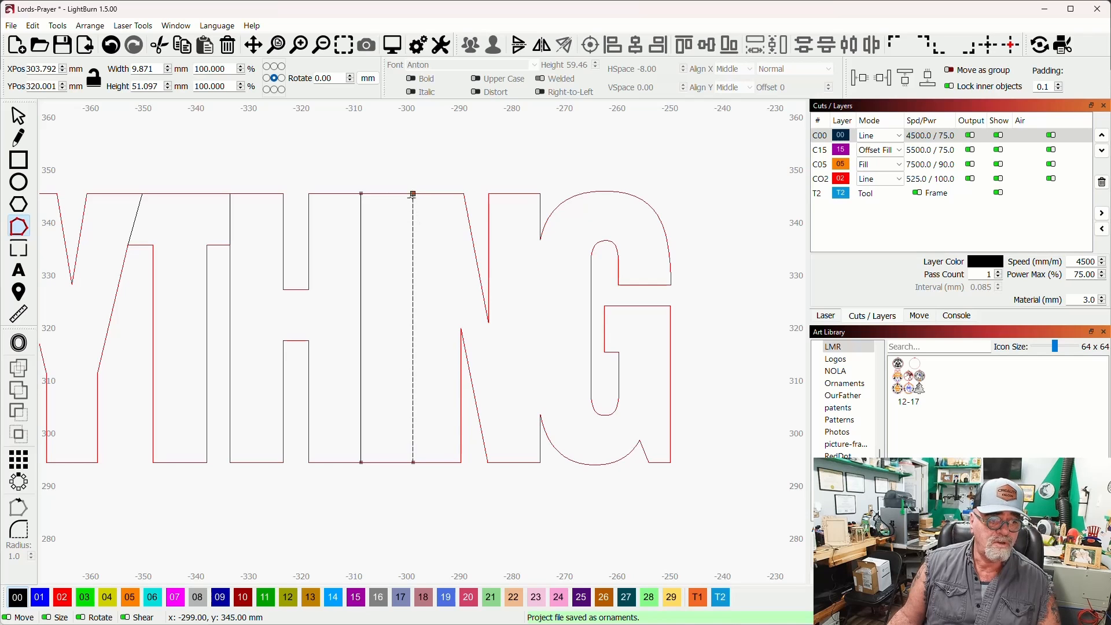
{"action": "scroll", "coordinate": [413, 193], "scroll_direction": "up", "scroll_amount": 3}
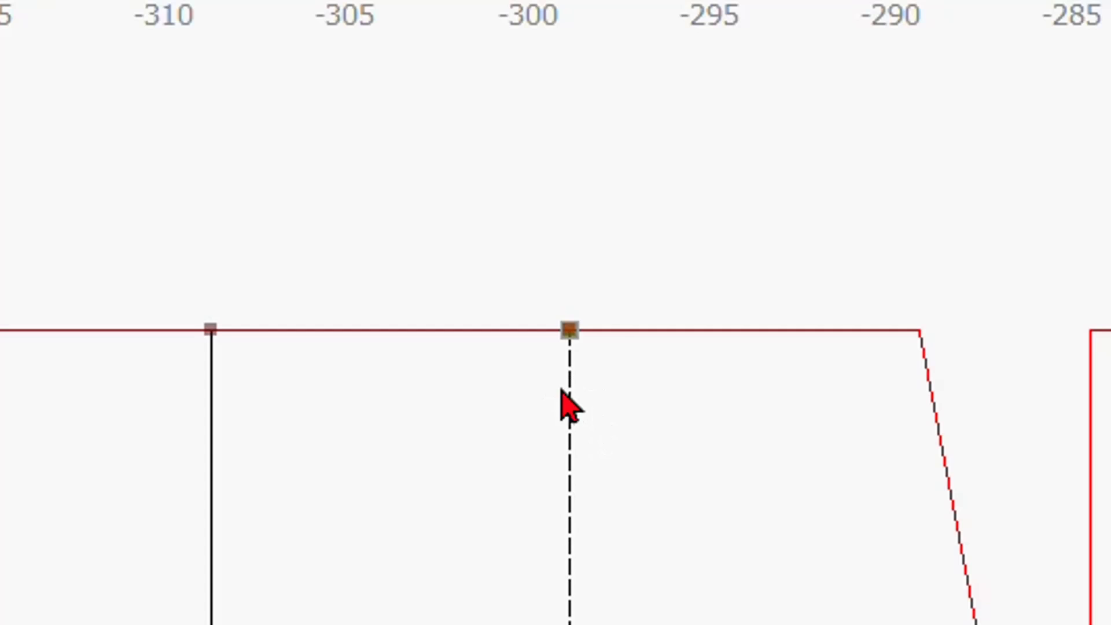
{"action": "left_click_drag", "start_coordinate": [568, 330], "coordinate": [482, 242]}
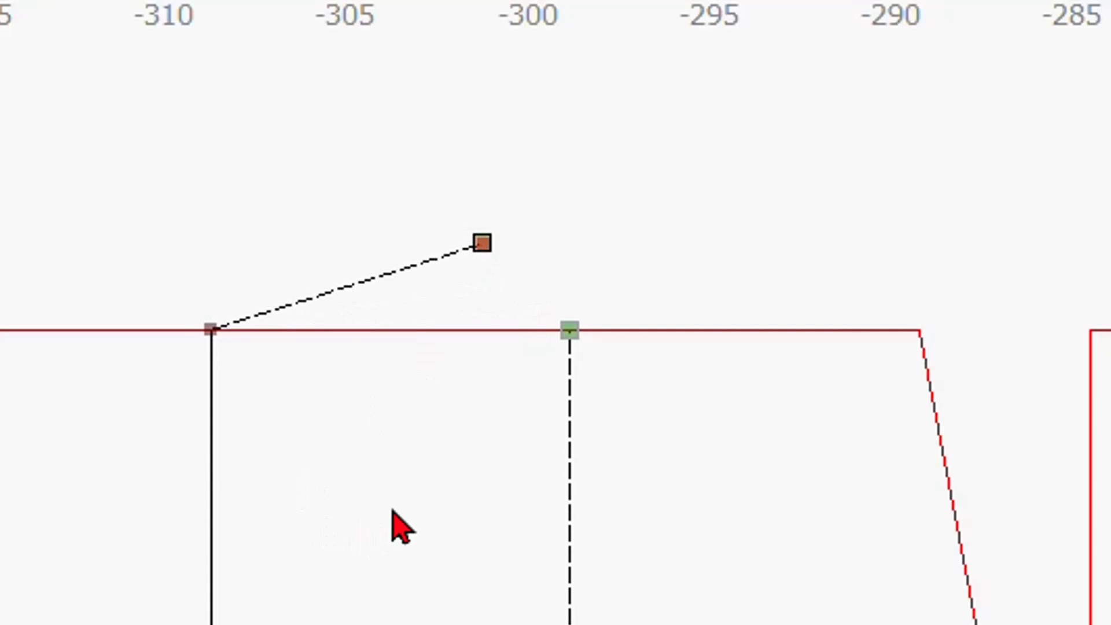
Break the I's path at its bottom-right corner node and pull the right side's loose end slightly up from the bottom edge.
{"action": "left_click_drag", "start_coordinate": [375, 602], "coordinate": [461, 151]}
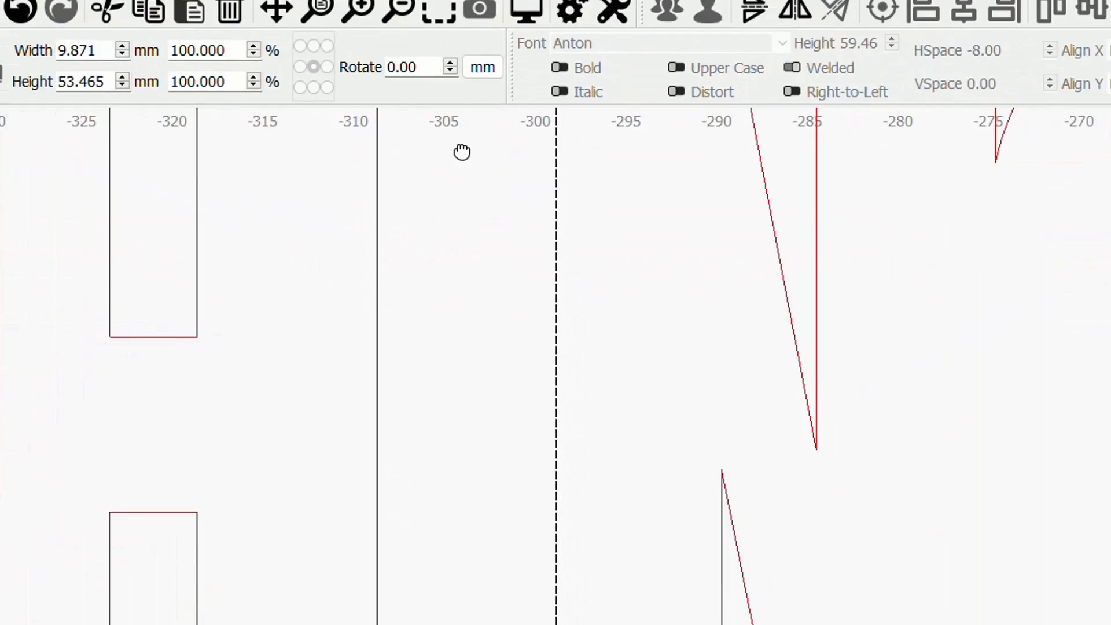
{"action": "scroll", "coordinate": [491, 379], "scroll_direction": "down", "scroll_amount": 2}
{"action": "left_click_drag", "start_coordinate": [470, 413], "coordinate": [487, 262]}
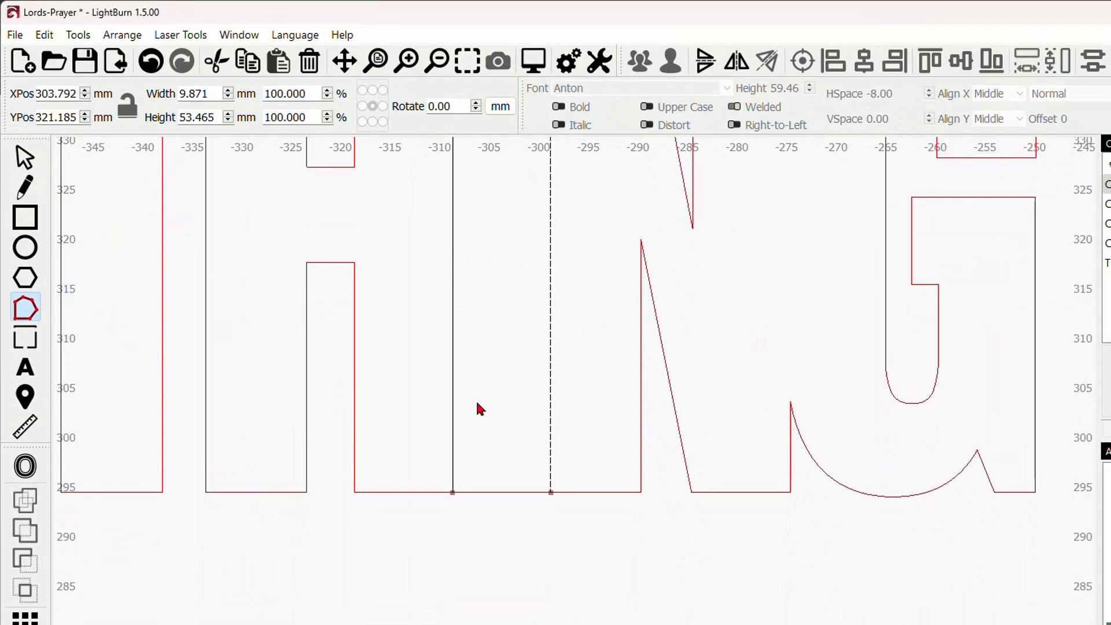
{"action": "left_click", "coordinate": [550, 493]}
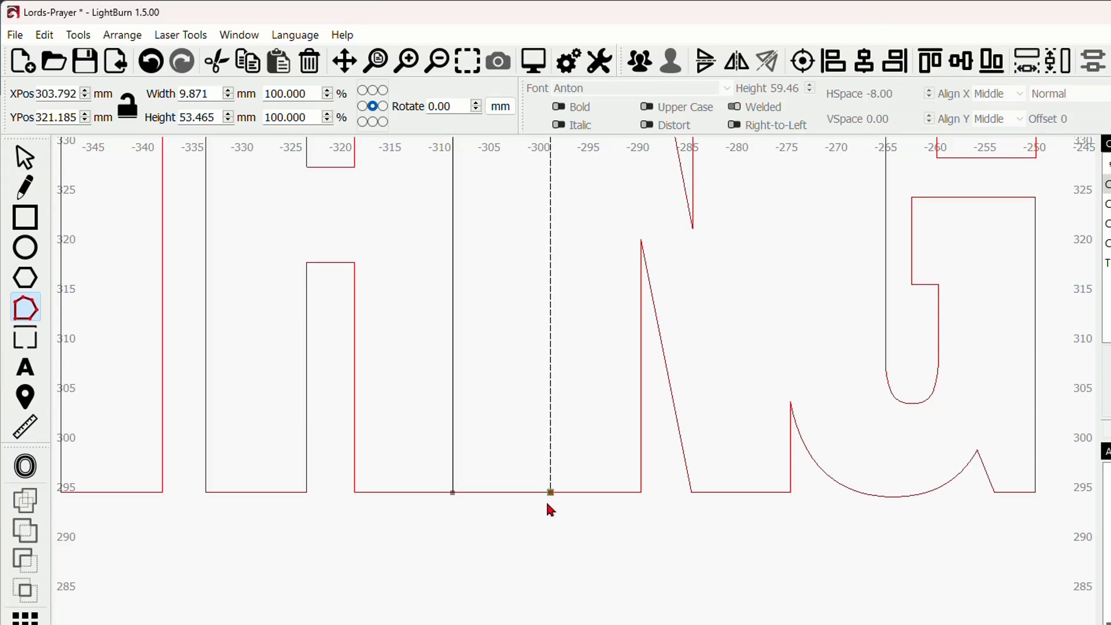
{"action": "mouse_move", "coordinate": [550, 493]}
{"action": "left_mouse_down"}
{"action": "mouse_move", "coordinate": [548, 508]}
{"action": "mouse_move", "coordinate": [548, 478]}
{"action": "left_mouse_up"}
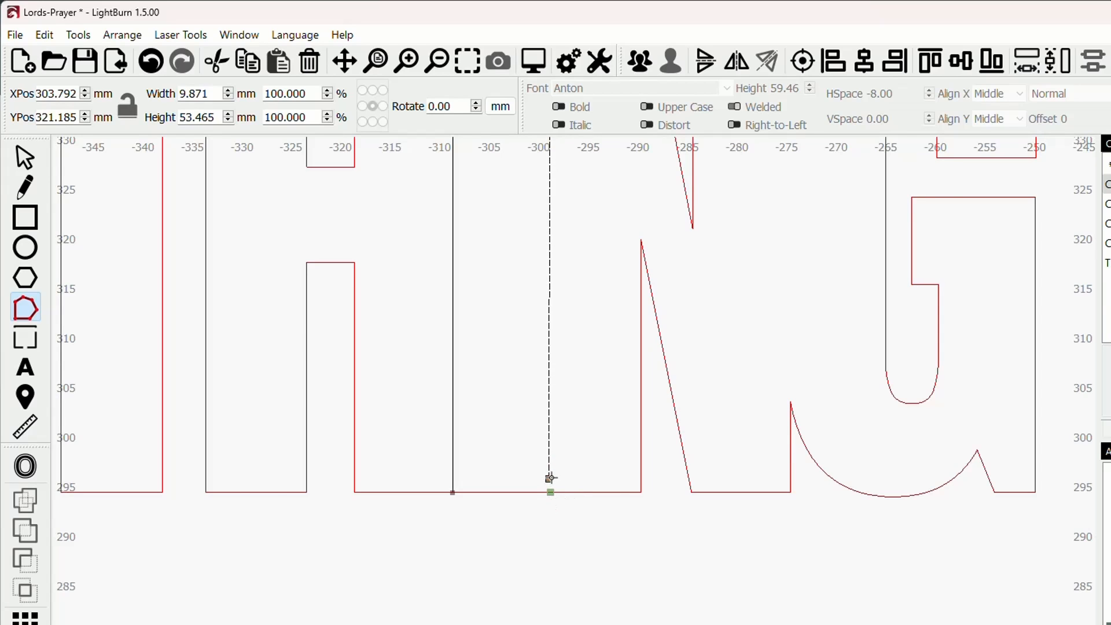
{"action": "left_click_drag", "start_coordinate": [549, 478], "coordinate": [552, 477]}
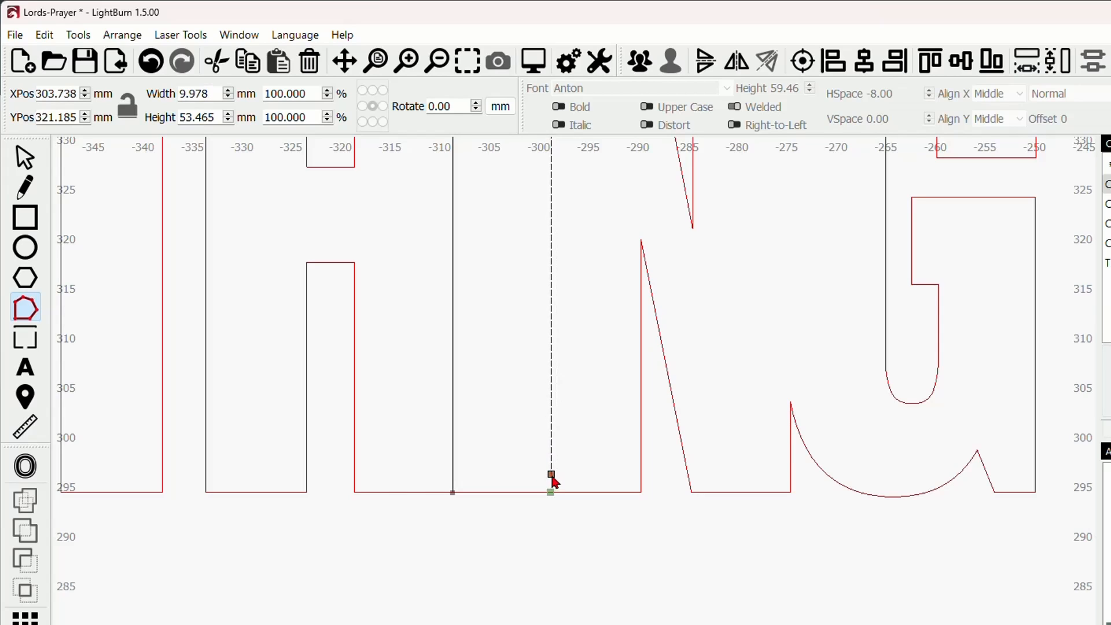
Delete the I's loose remaining outline above the lettering, keeping only its separated right edge as a dividing line.
{"action": "scroll", "coordinate": [539, 499], "scroll_direction": "up", "scroll_amount": 1}
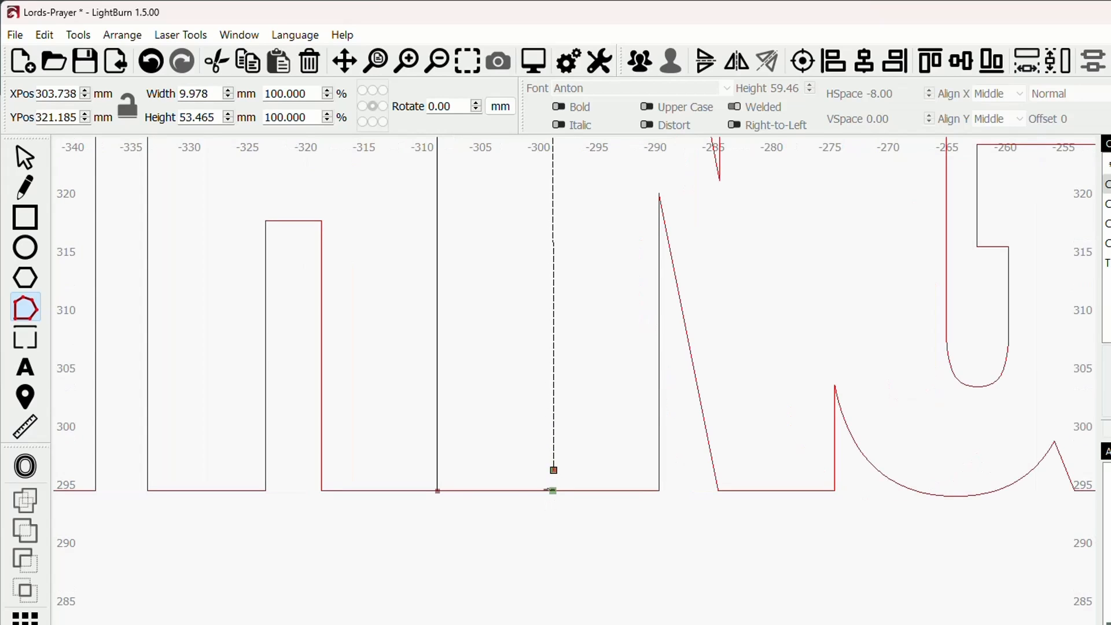
{"action": "left_click", "coordinate": [26, 163]}
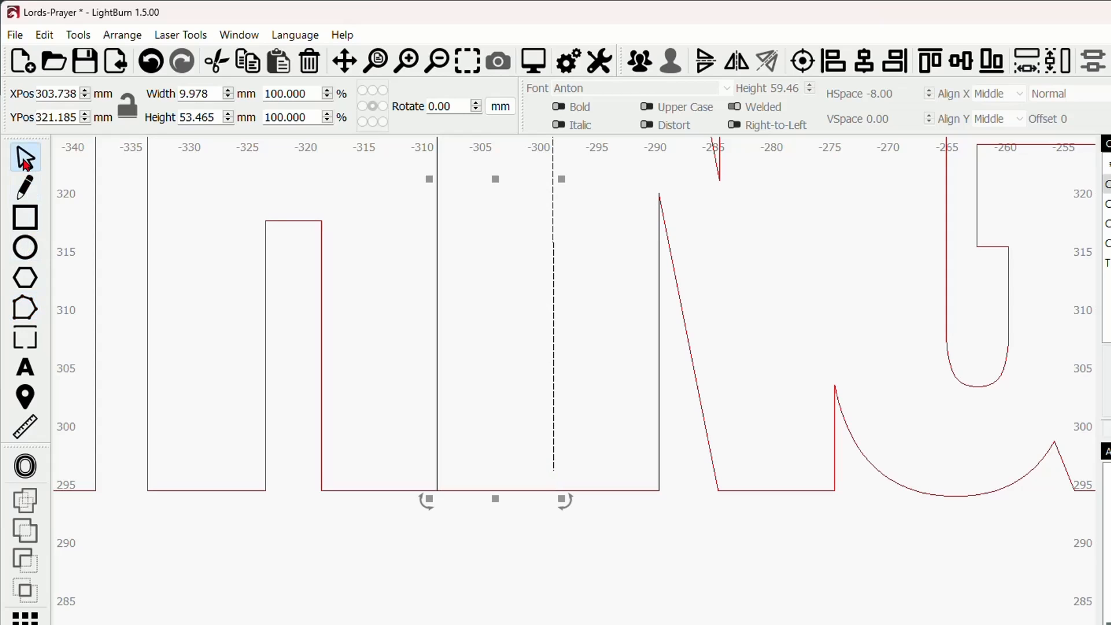
{"action": "scroll", "coordinate": [454, 419], "scroll_direction": "down", "scroll_amount": 2}
{"action": "left_click_drag", "start_coordinate": [470, 334], "coordinate": [485, 531]}
{"action": "left_click", "coordinate": [504, 280]}
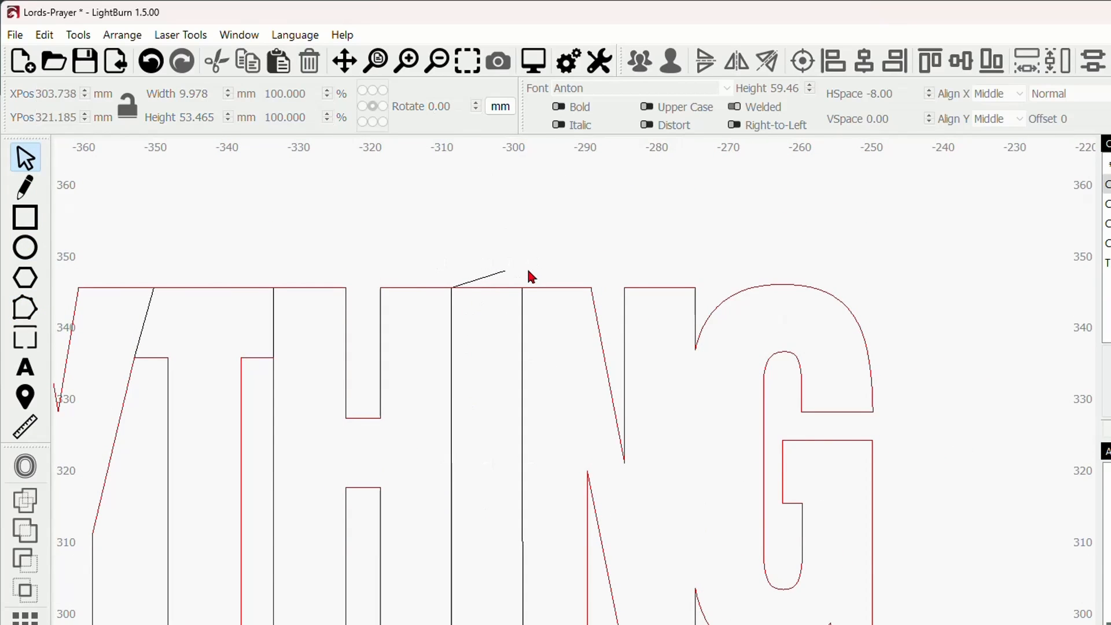
{"action": "left_click", "coordinate": [492, 274]}
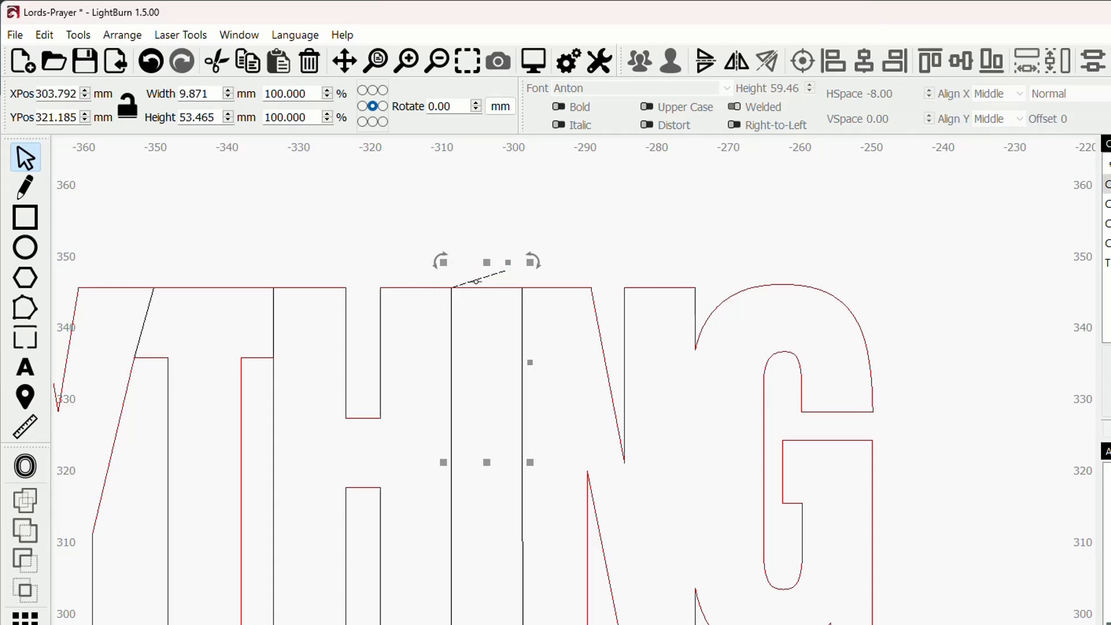
{"action": "key", "text": "Delete"}
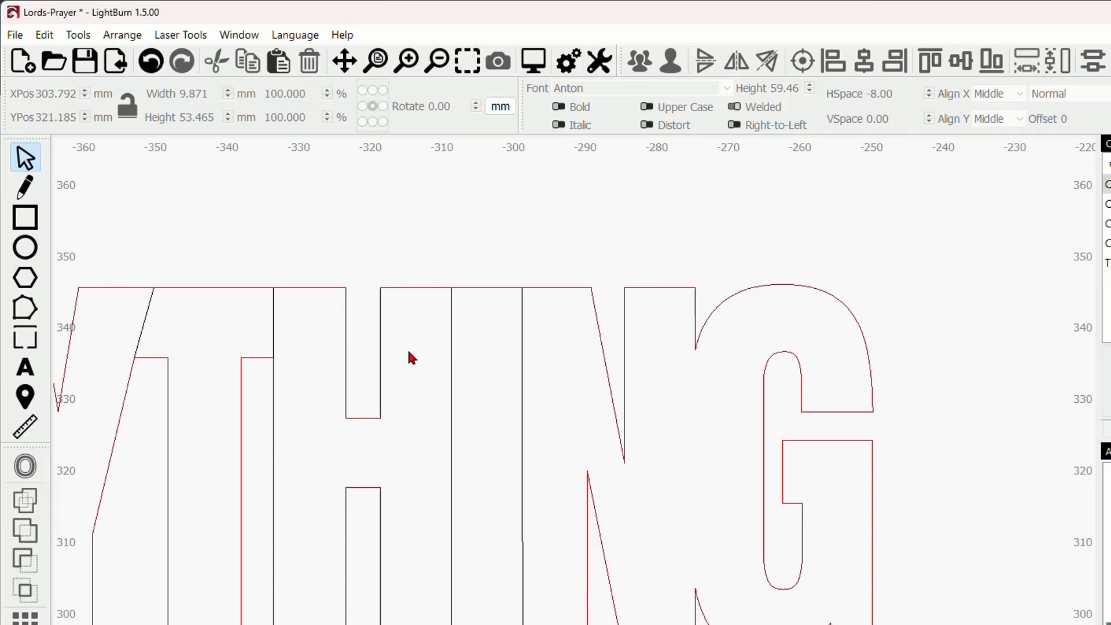
Stretch the I's right edge line down to the lettering's bottom edge, giving it a height of 51.111 mm.
{"action": "scroll", "coordinate": [411, 357], "scroll_direction": "down", "scroll_amount": 1}
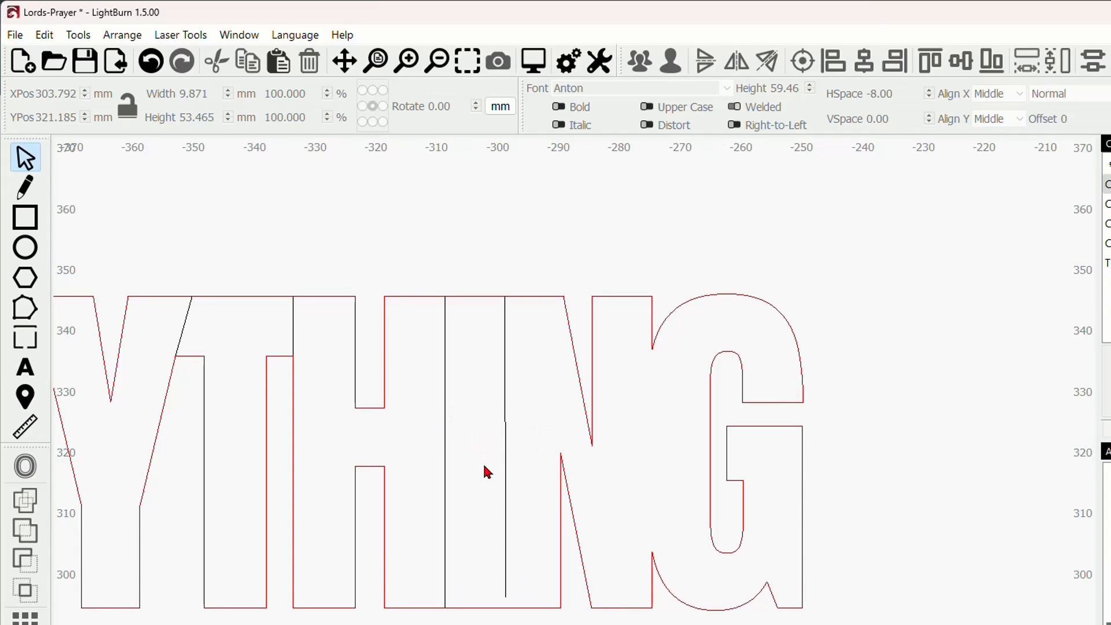
{"action": "left_click_drag", "start_coordinate": [485, 472], "coordinate": [500, 372]}
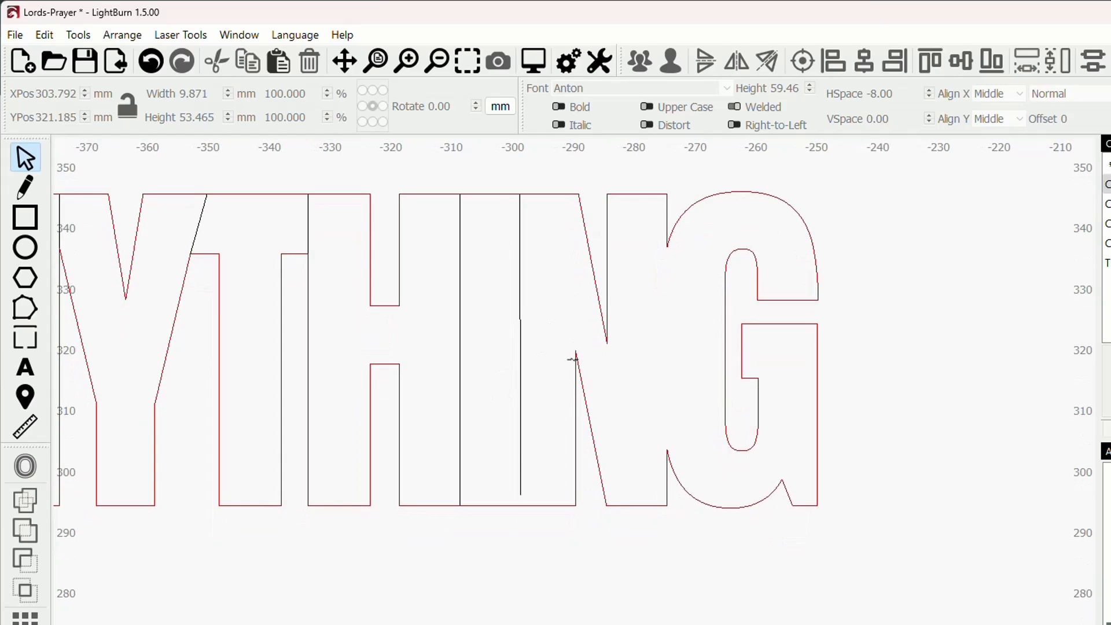
{"action": "scroll", "coordinate": [496, 498], "scroll_direction": "up", "scroll_amount": 5}
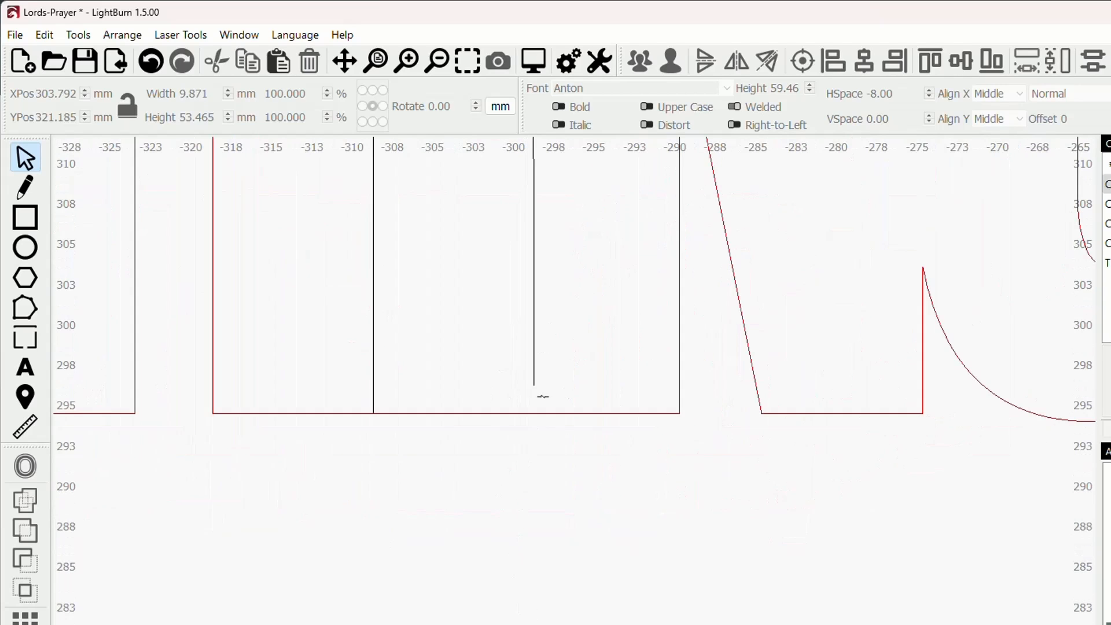
{"action": "left_click", "coordinate": [534, 338]}
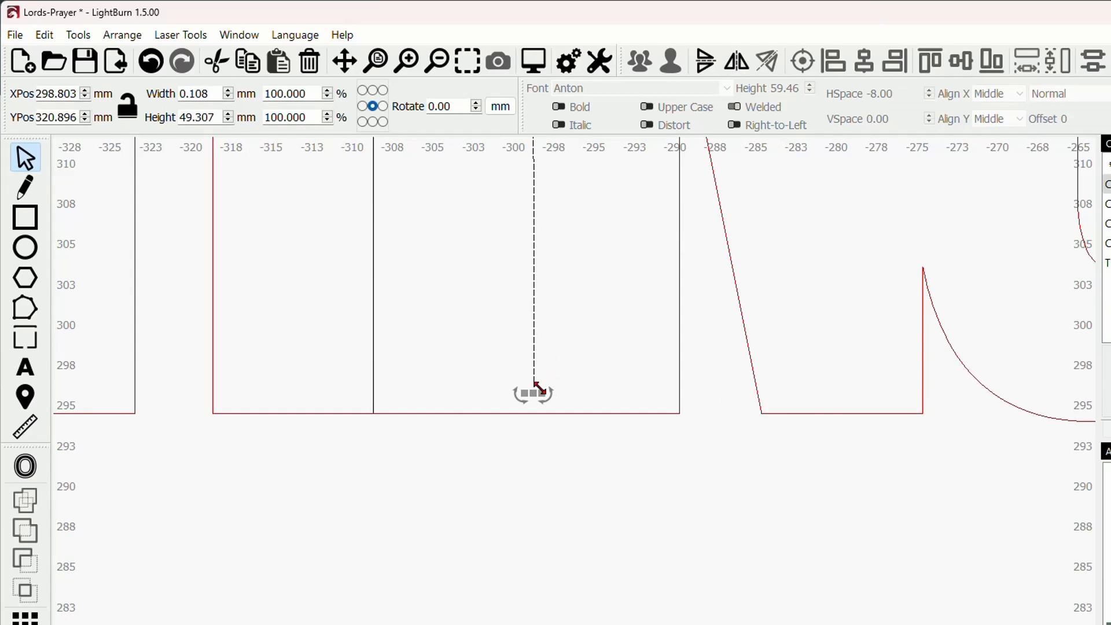
{"action": "left_click_drag", "start_coordinate": [533, 391], "coordinate": [579, 420]}
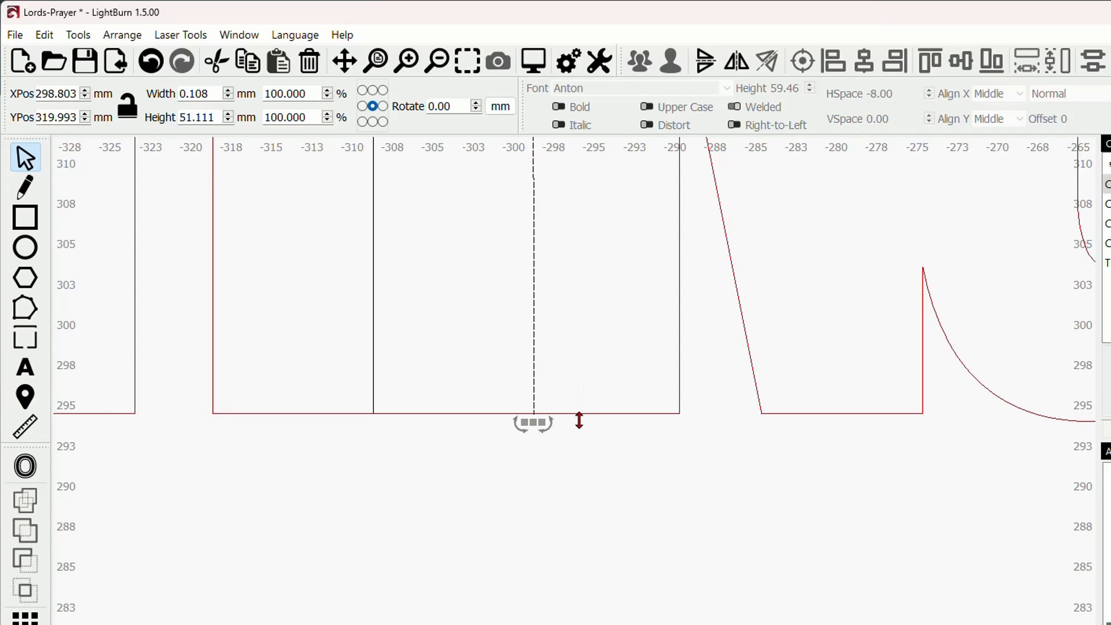
{"action": "scroll", "coordinate": [568, 454], "scroll_direction": "down", "scroll_amount": 5}
{"action": "left_click", "coordinate": [523, 512]}
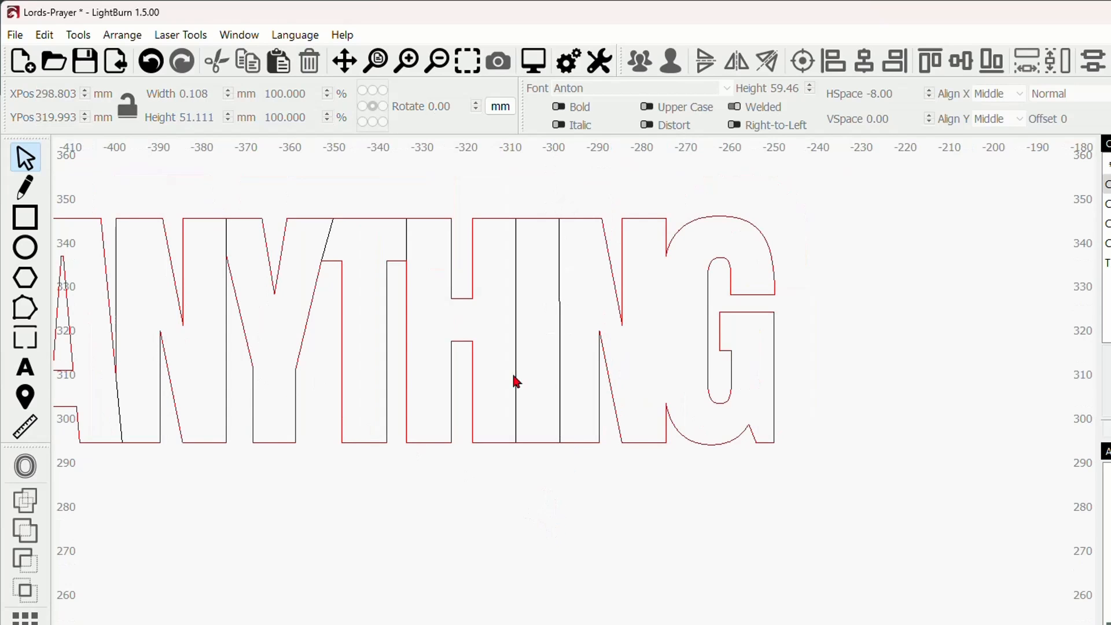
Draw a straight vertical line about 33.3 mm long joining the upper and lower notches where the last N meets the G.
{"action": "left_click_drag", "start_coordinate": [585, 362], "coordinate": [496, 380]}
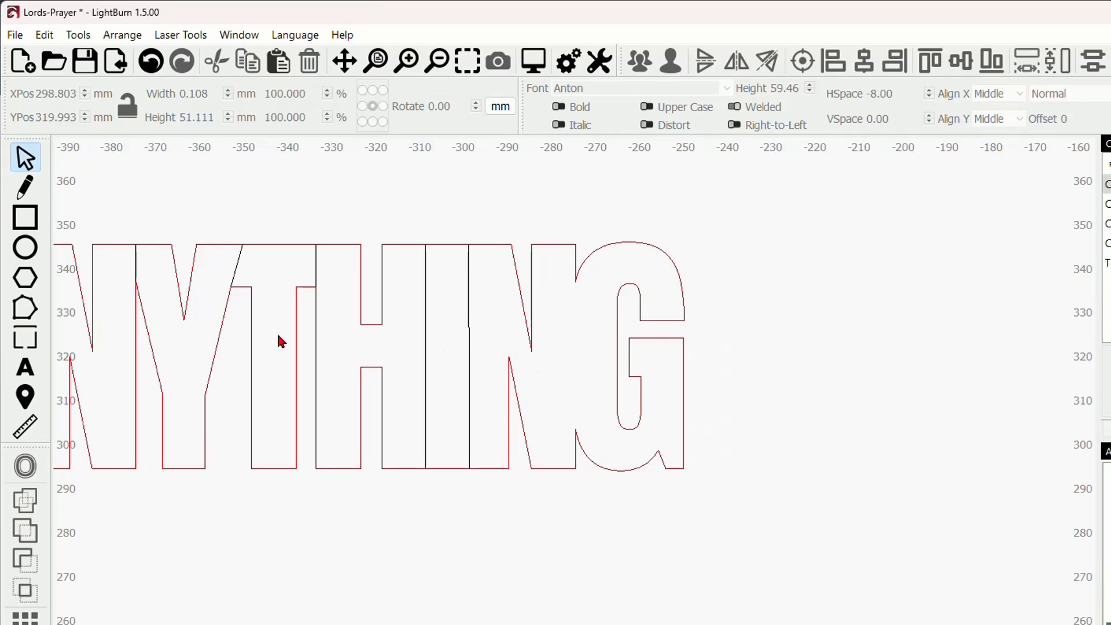
{"action": "left_click", "coordinate": [26, 188]}
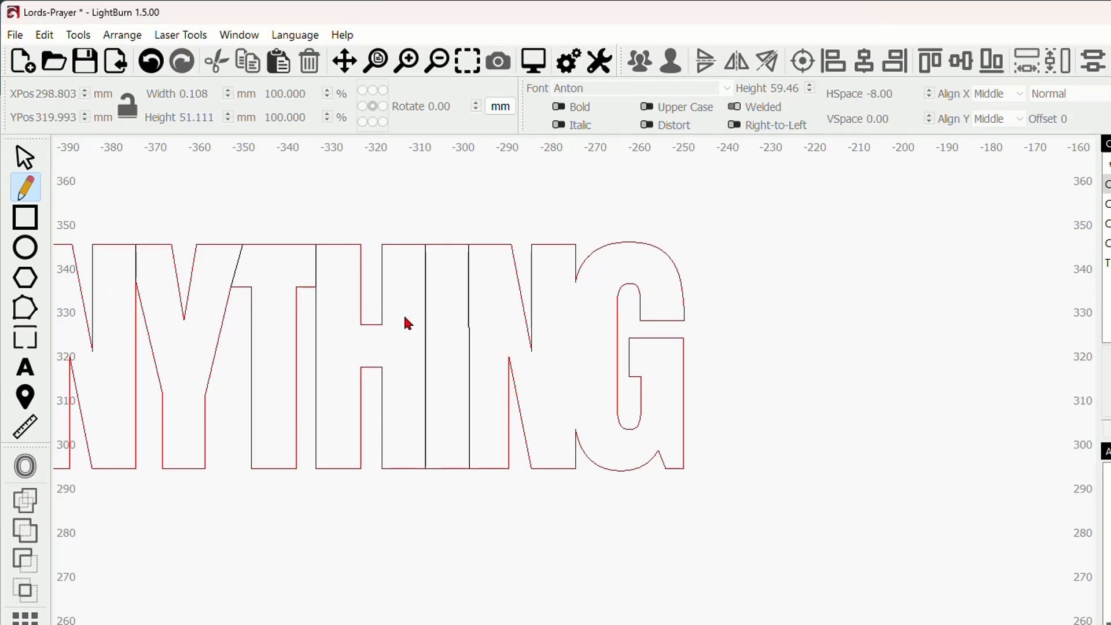
{"action": "scroll", "coordinate": [576, 316], "scroll_direction": "up", "scroll_amount": 2}
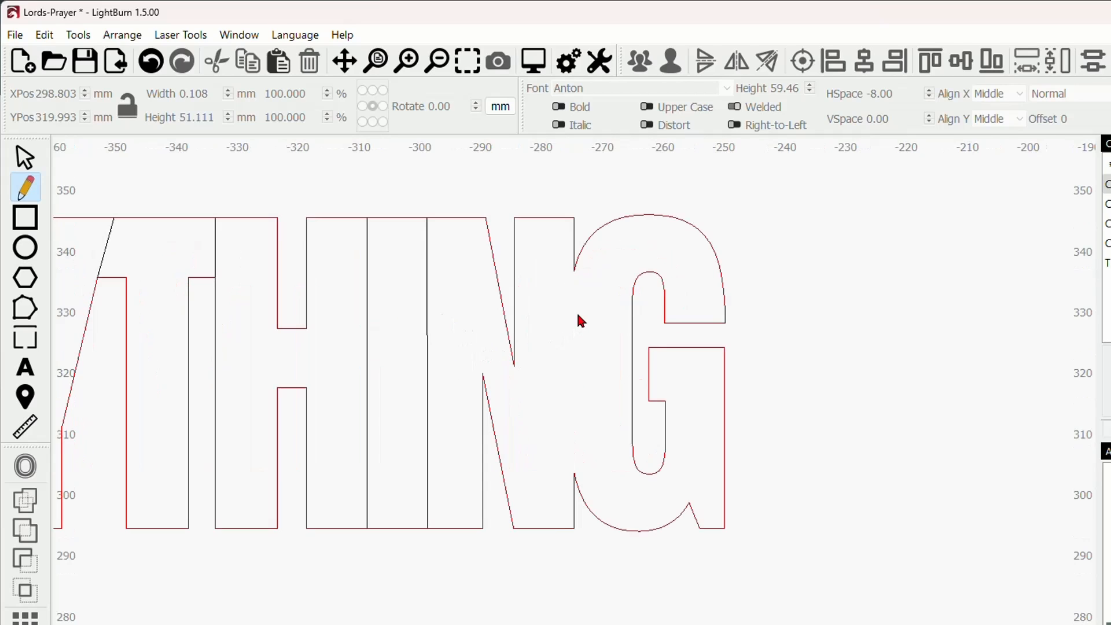
{"action": "scroll", "coordinate": [567, 314], "scroll_direction": "up", "scroll_amount": 1}
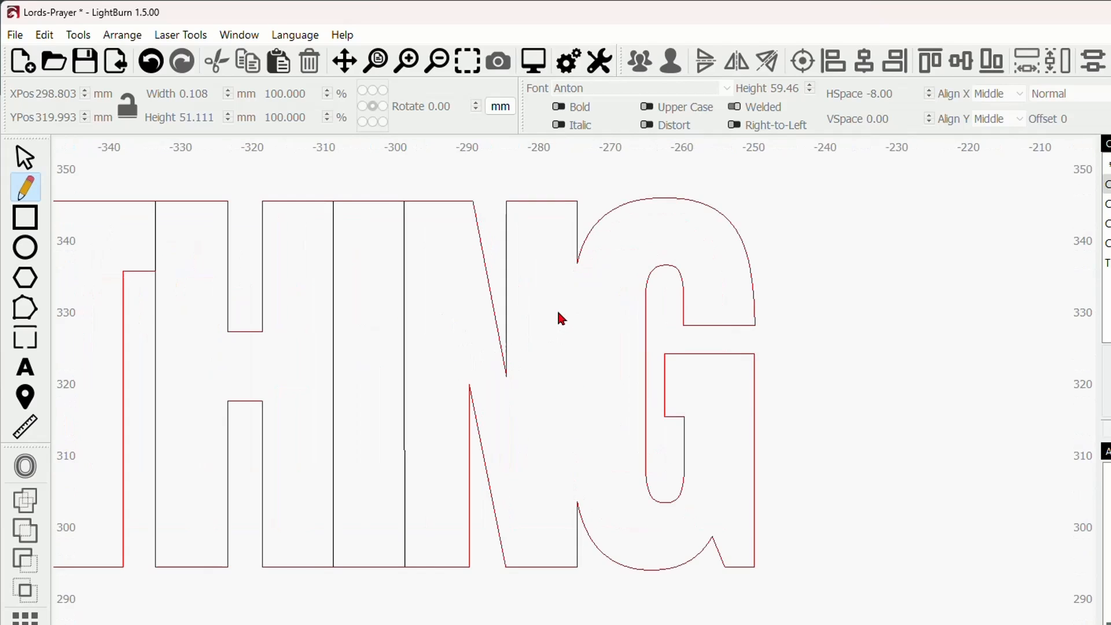
{"action": "left_click", "coordinate": [576, 263]}
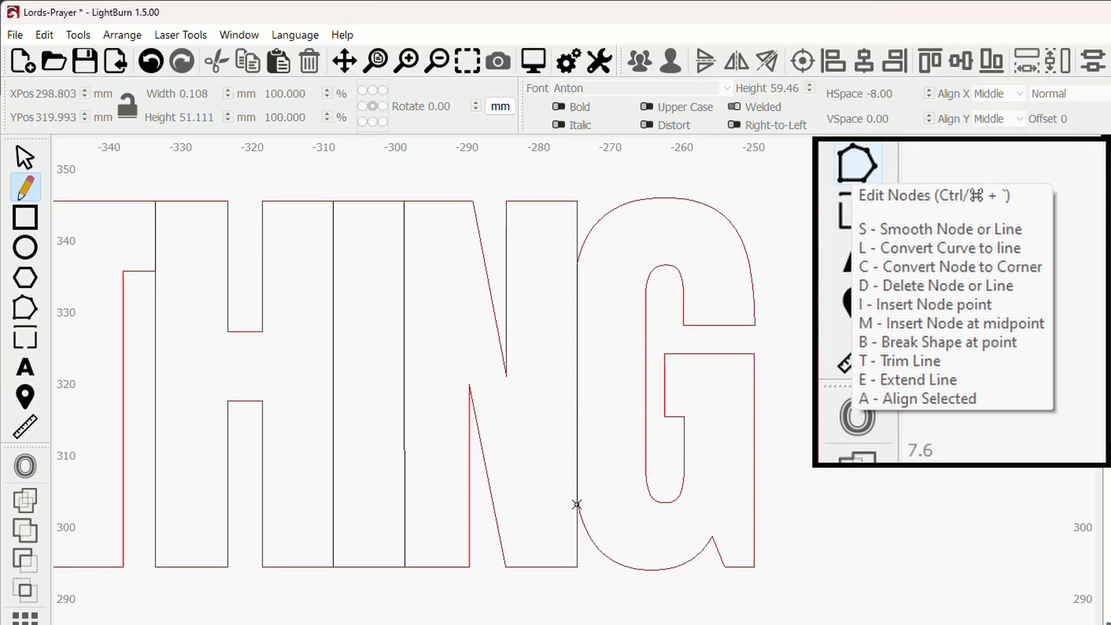
{"action": "key", "text": "ctrl+z"}
{"action": "key", "text": "ctrl+shift+z"}
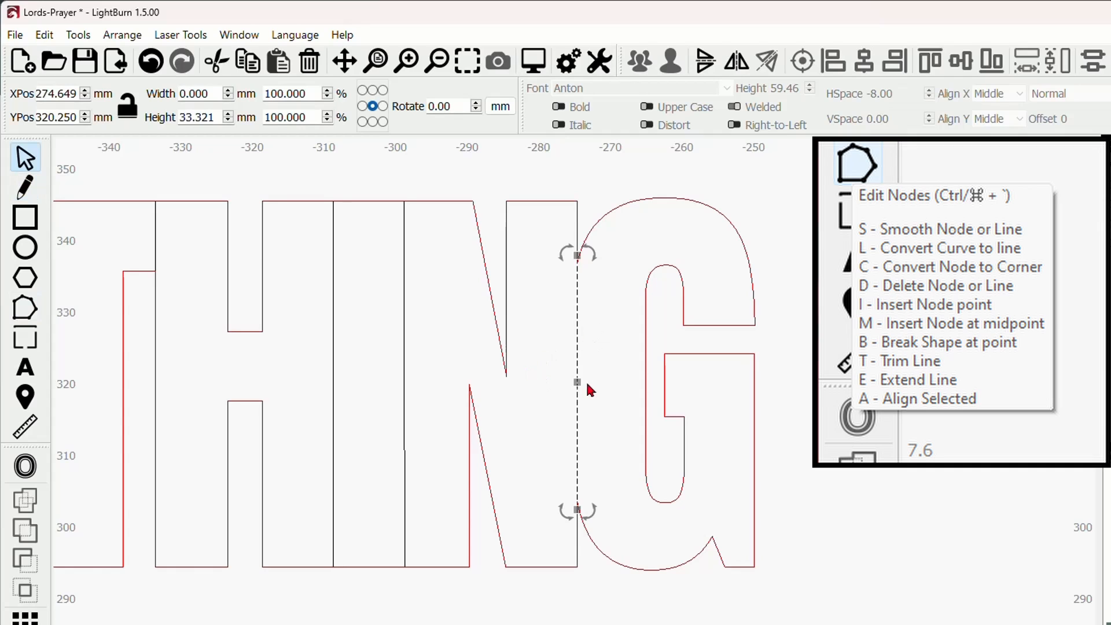
Bow the line between the N and G slightly toward the N by moving its smooth midpoint node.
{"action": "left_click", "coordinate": [33, 316]}
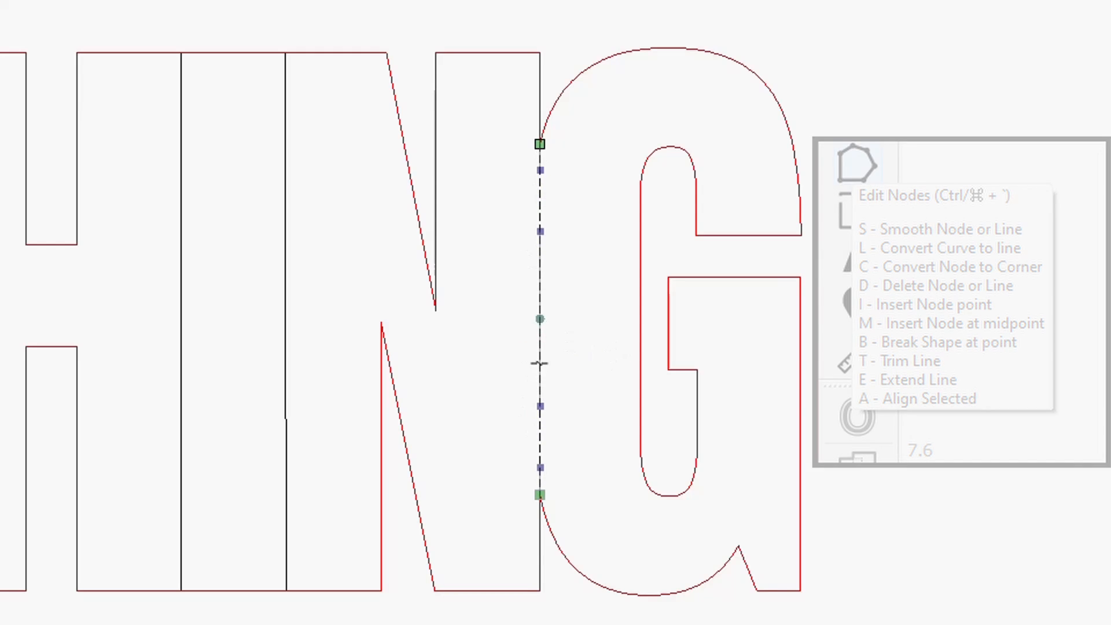
{"action": "scroll", "coordinate": [516, 342], "scroll_direction": "up", "scroll_amount": 2}
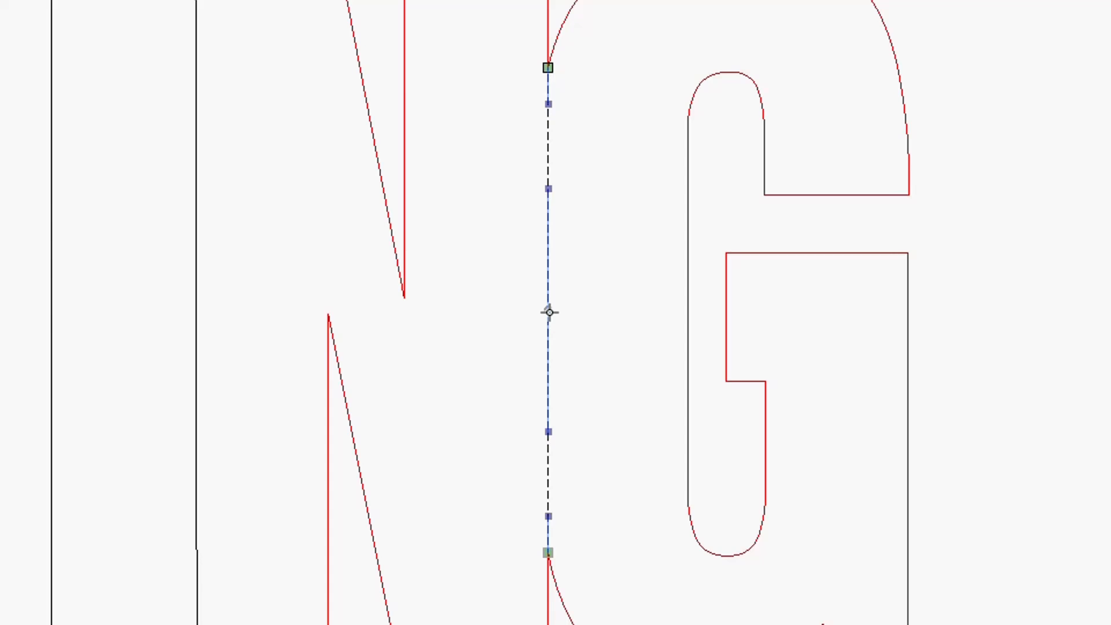
{"action": "mouse_move", "coordinate": [548, 311]}
{"action": "left_mouse_down"}
{"action": "mouse_move", "coordinate": [522, 318]}
{"action": "mouse_move", "coordinate": [513, 307]}
{"action": "mouse_move", "coordinate": [514, 227]}
{"action": "mouse_move", "coordinate": [516, 375]}
{"action": "mouse_move", "coordinate": [531, 309]}
{"action": "left_mouse_up"}
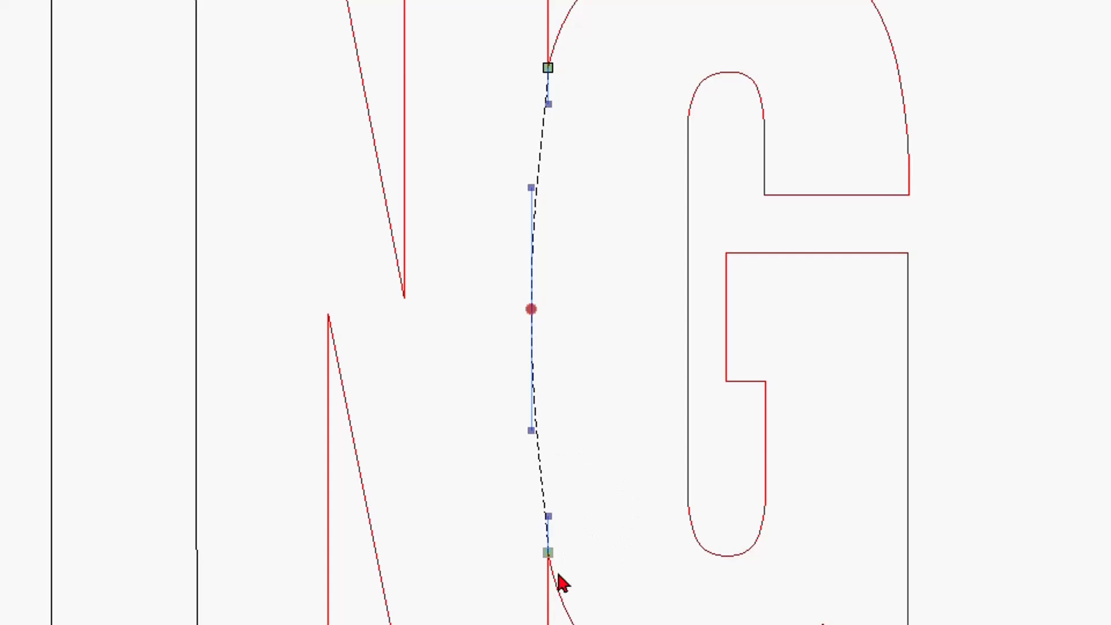
Adjust the curve handles at the dividing line's lower and upper ends so it flows smoothly into the G's outline.
{"action": "scroll", "coordinate": [541, 587], "scroll_direction": "up", "scroll_amount": 5}
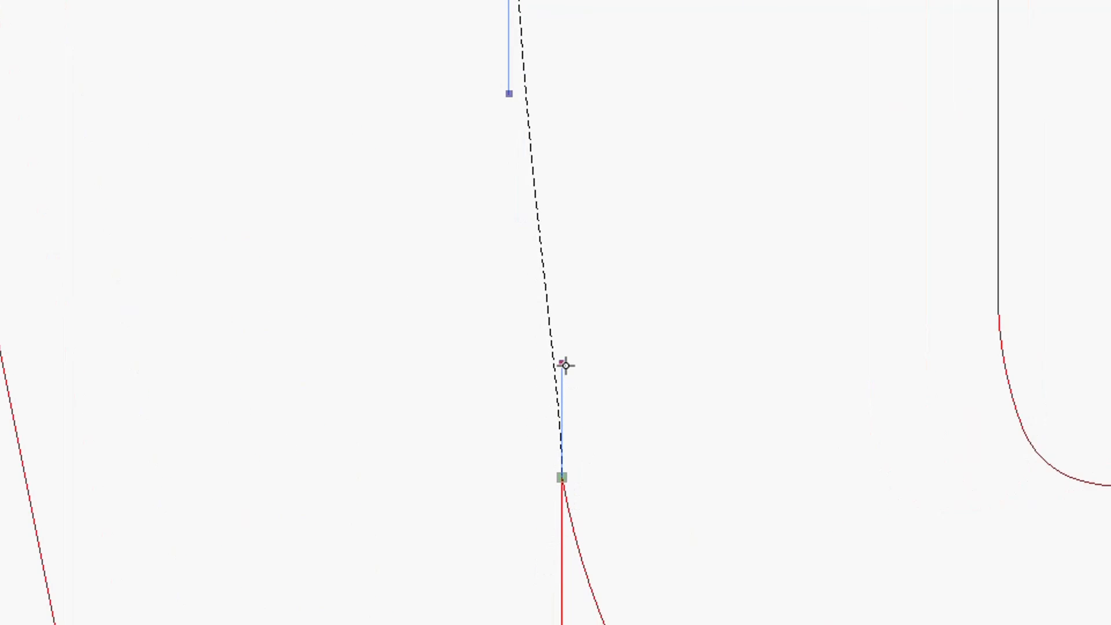
{"action": "left_click_drag", "start_coordinate": [565, 365], "coordinate": [540, 362]}
{"action": "scroll", "coordinate": [673, 362], "scroll_direction": "down", "scroll_amount": 2}
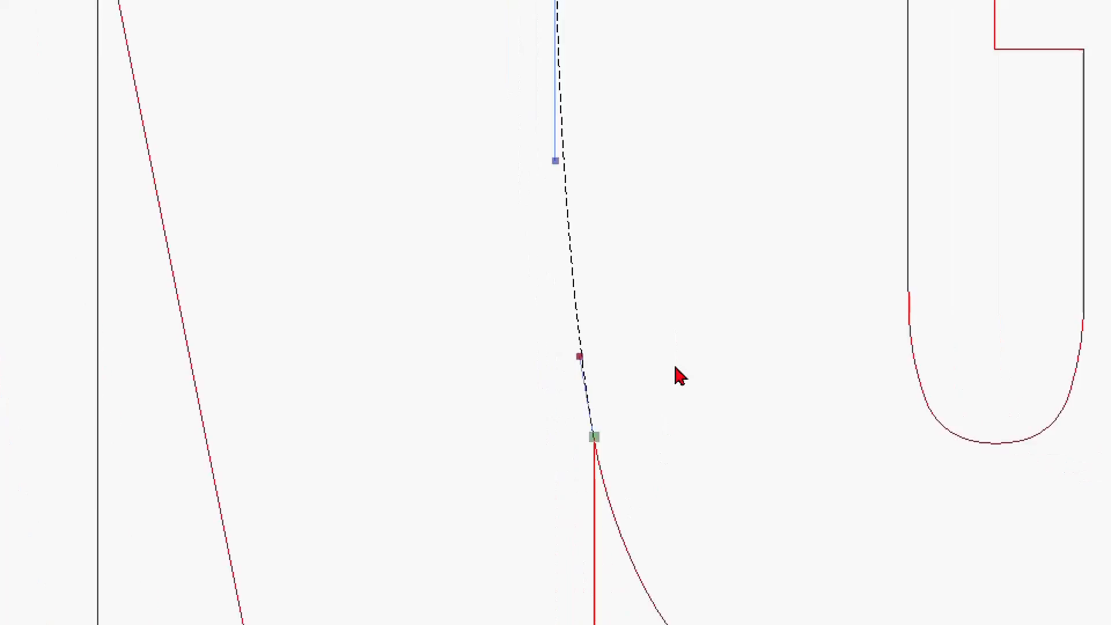
{"action": "left_click_drag", "start_coordinate": [724, 169], "coordinate": [718, 624]}
{"action": "left_click_drag", "start_coordinate": [729, 364], "coordinate": [731, 616]}
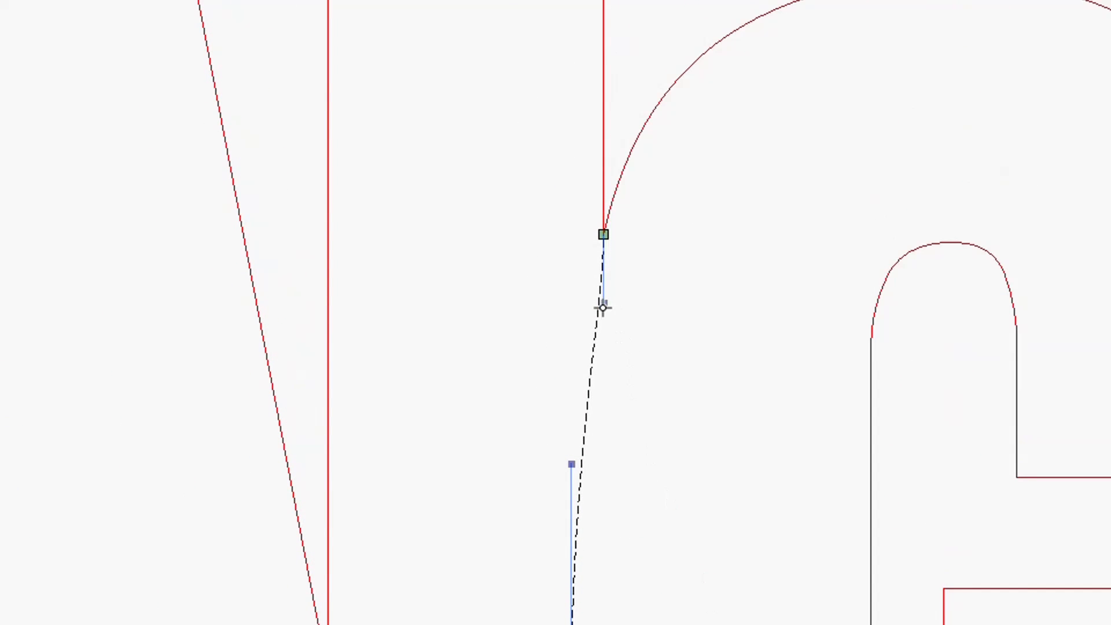
{"action": "left_click_drag", "start_coordinate": [606, 305], "coordinate": [598, 305]}
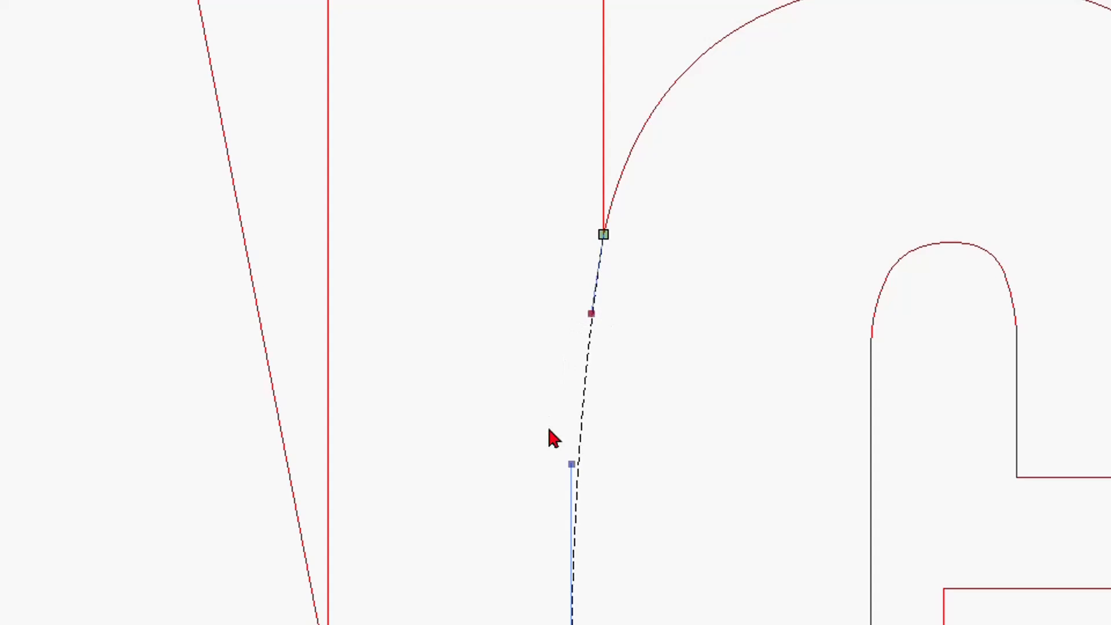
{"action": "scroll", "coordinate": [579, 437], "scroll_direction": "down", "scroll_amount": 1}
{"action": "scroll", "coordinate": [599, 431], "scroll_direction": "down", "scroll_amount": 1}
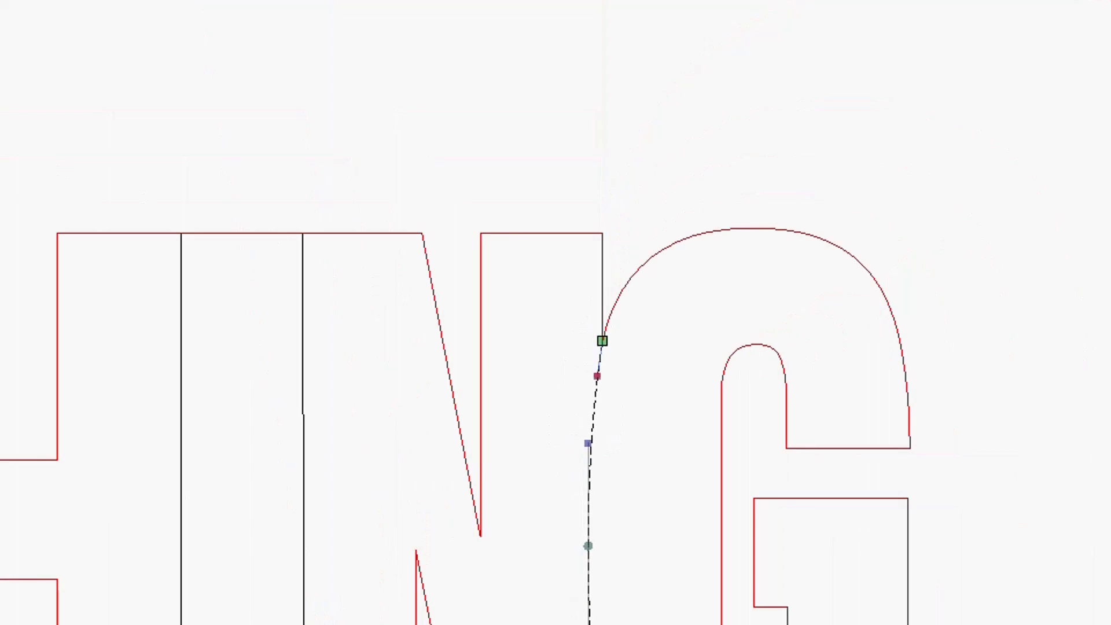
{"action": "left_click", "coordinate": [593, 489]}
{"action": "left_click", "coordinate": [658, 470]}
Examine the whole ANYTHING lettering with its dividing lines, selecting the red outline to check that it is one object.
{"action": "scroll", "coordinate": [685, 476], "scroll_direction": "down", "scroll_amount": 1}
{"action": "left_click_drag", "start_coordinate": [688, 499], "coordinate": [868, 301]}
{"action": "scroll", "coordinate": [873, 335], "scroll_direction": "down", "scroll_amount": 1}
{"action": "scroll", "coordinate": [746, 428], "scroll_direction": "down", "scroll_amount": 1}
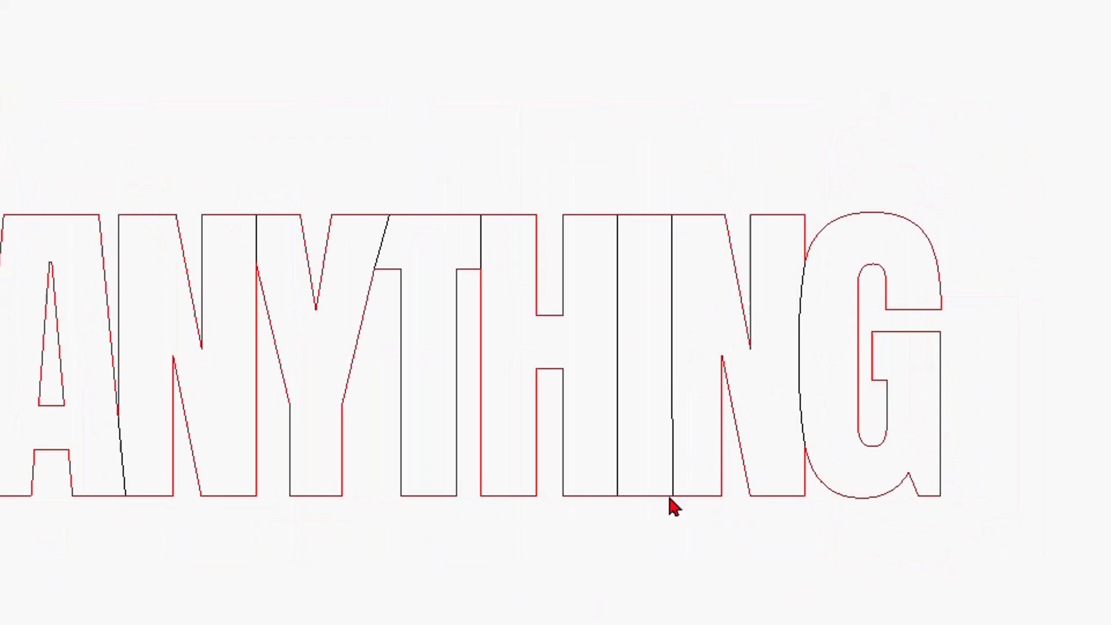
{"action": "left_click_drag", "start_coordinate": [623, 533], "coordinate": [627, 489]}
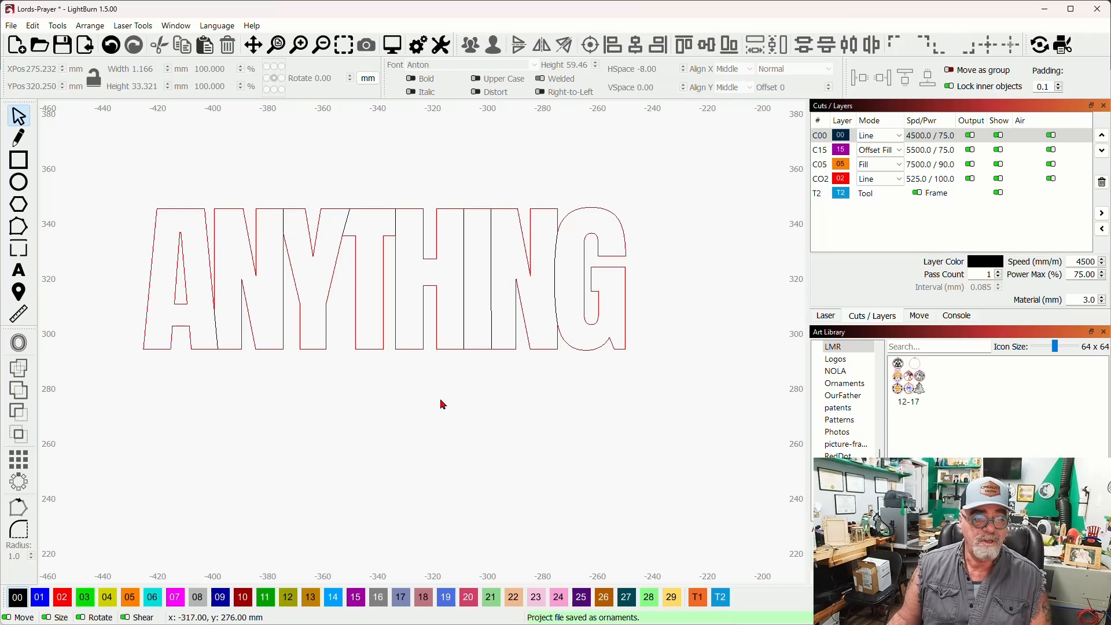
{"action": "left_click", "coordinate": [625, 304]}
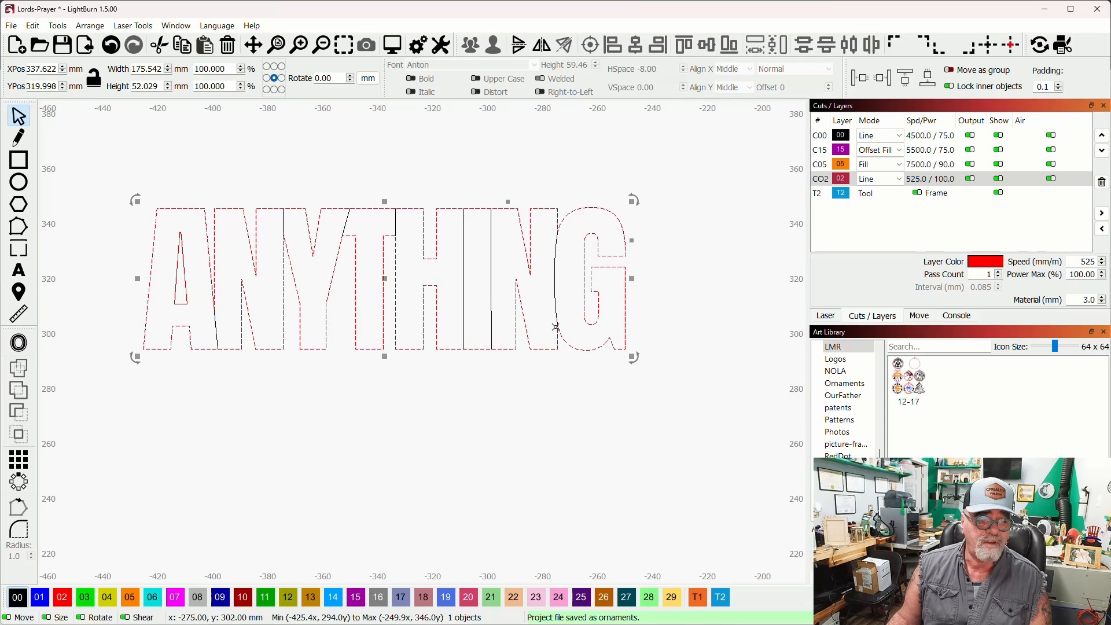
{"action": "left_click", "coordinate": [517, 387]}
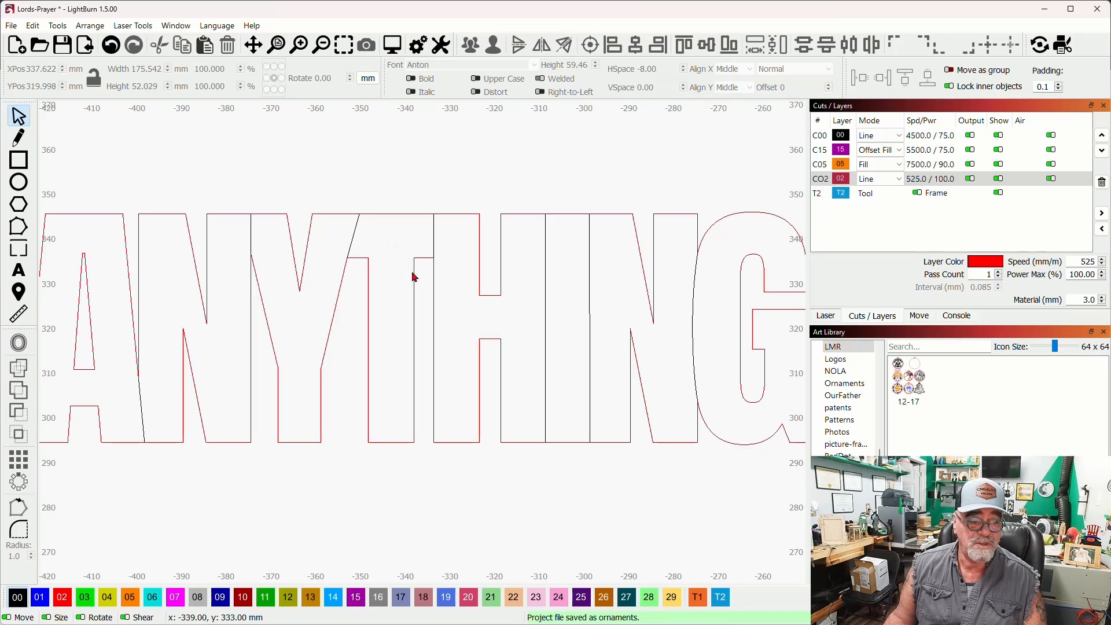
Show the nodes of the short vertical dividing line between the T and the H.
{"action": "scroll", "coordinate": [429, 261], "scroll_direction": "up", "scroll_amount": 2}
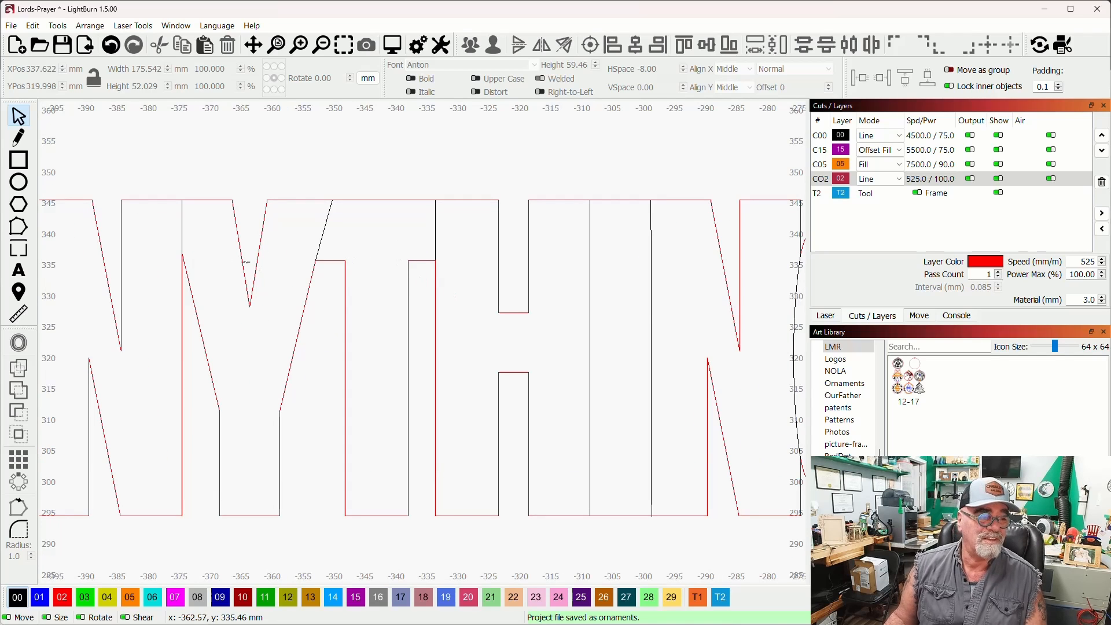
{"action": "left_click", "coordinate": [13, 229]}
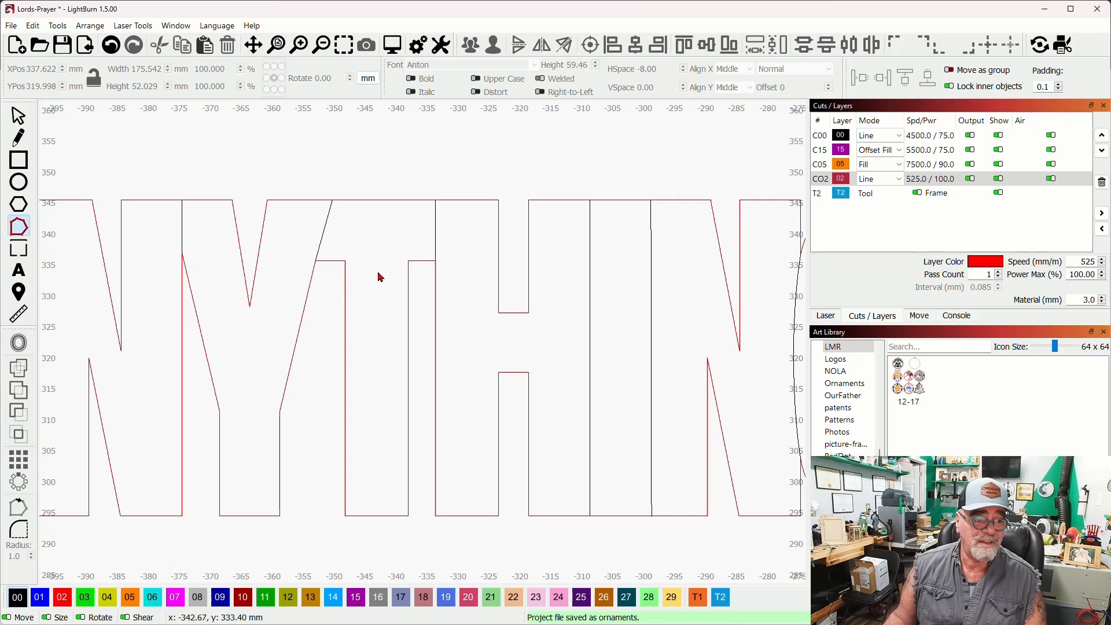
{"action": "left_click", "coordinate": [435, 225]}
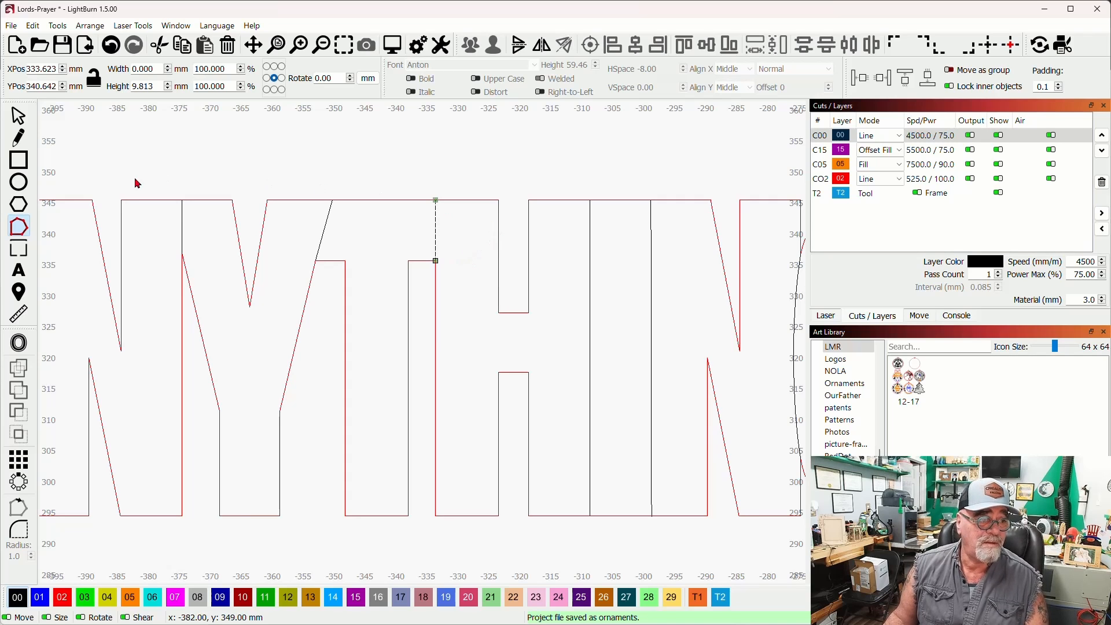
Draw a short horizontal line about 7 mm long in the empty space above the T.
{"action": "left_click", "coordinate": [19, 138]}
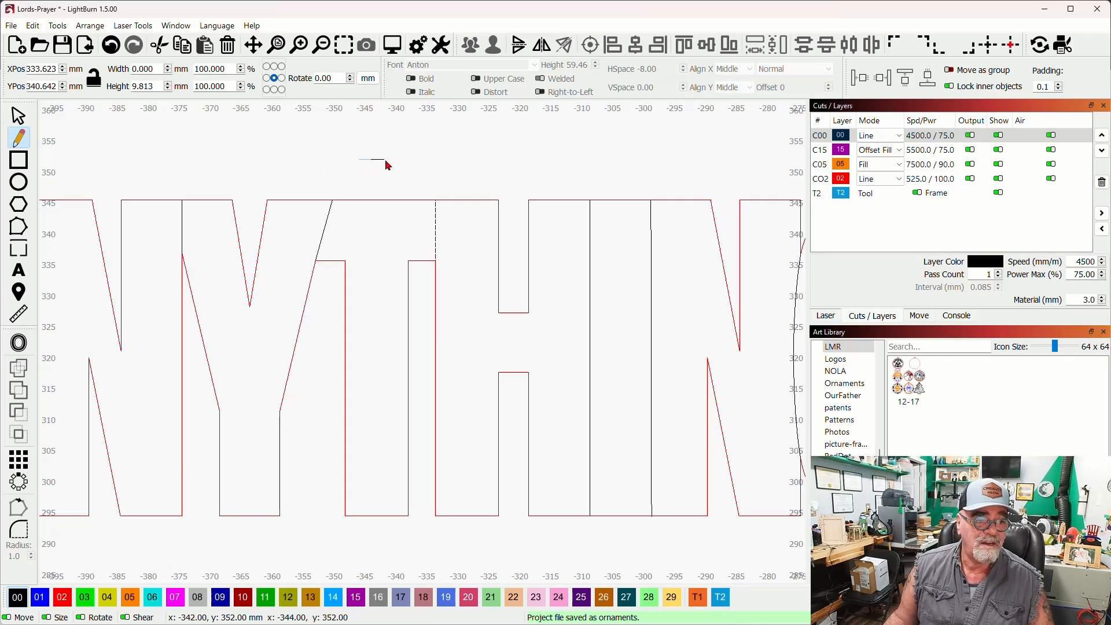
{"action": "left_click_drag", "start_coordinate": [412, 161], "coordinate": [413, 162]}
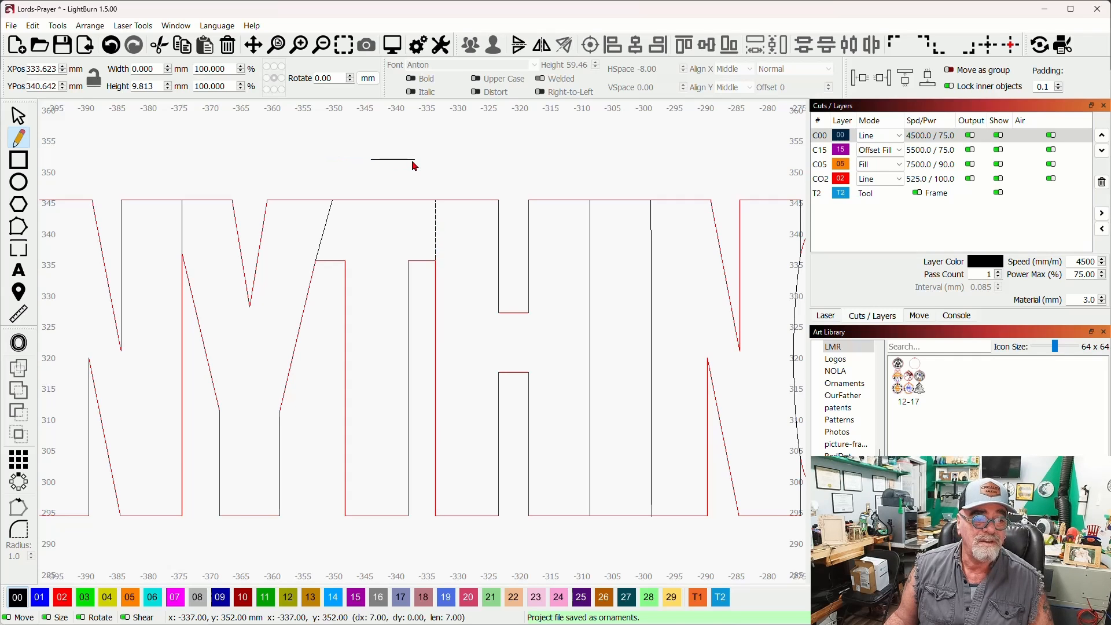
{"action": "key", "text": "Escape"}
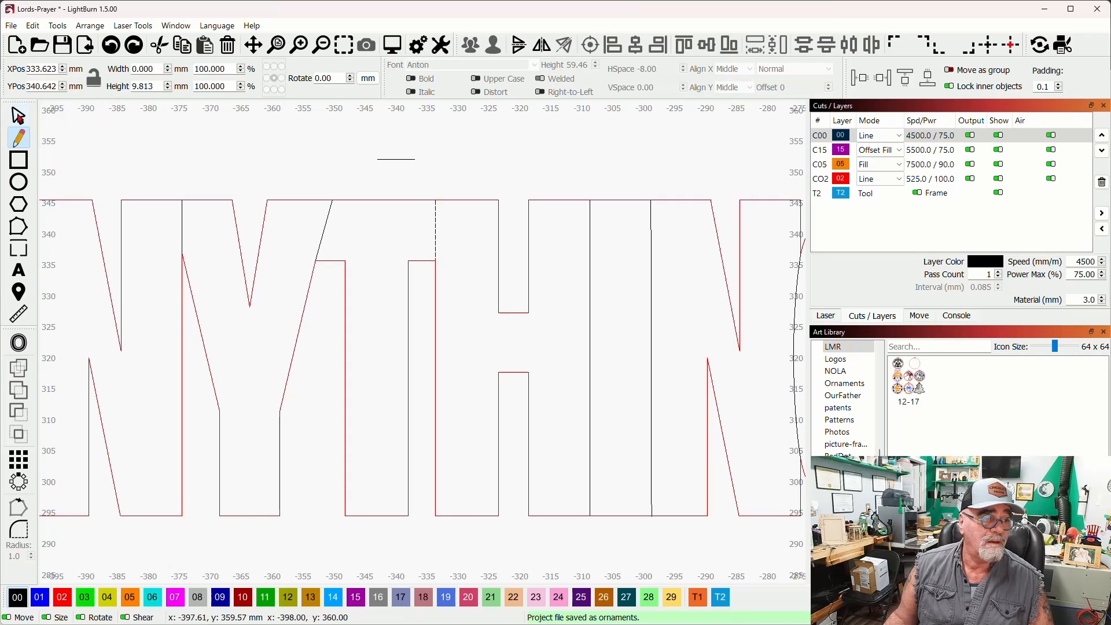
Select the short horizontal line above the T and set its width to 10 mm.
{"action": "key", "text": "Escape"}
{"action": "left_click", "coordinate": [397, 160]}
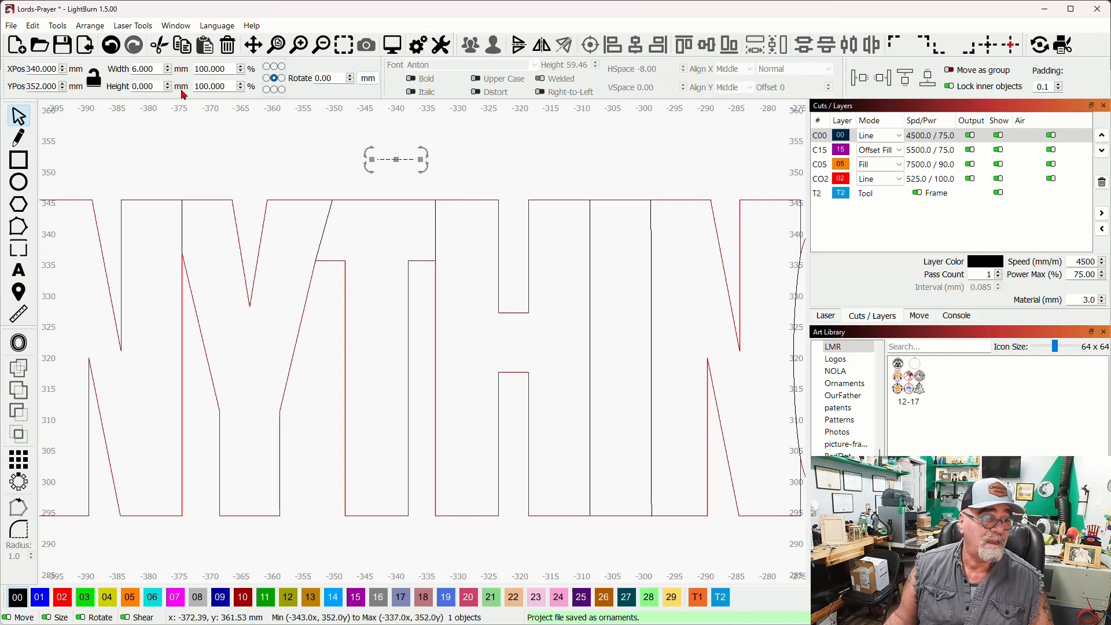
{"action": "left_click_drag", "start_coordinate": [154, 69], "coordinate": [122, 76]}
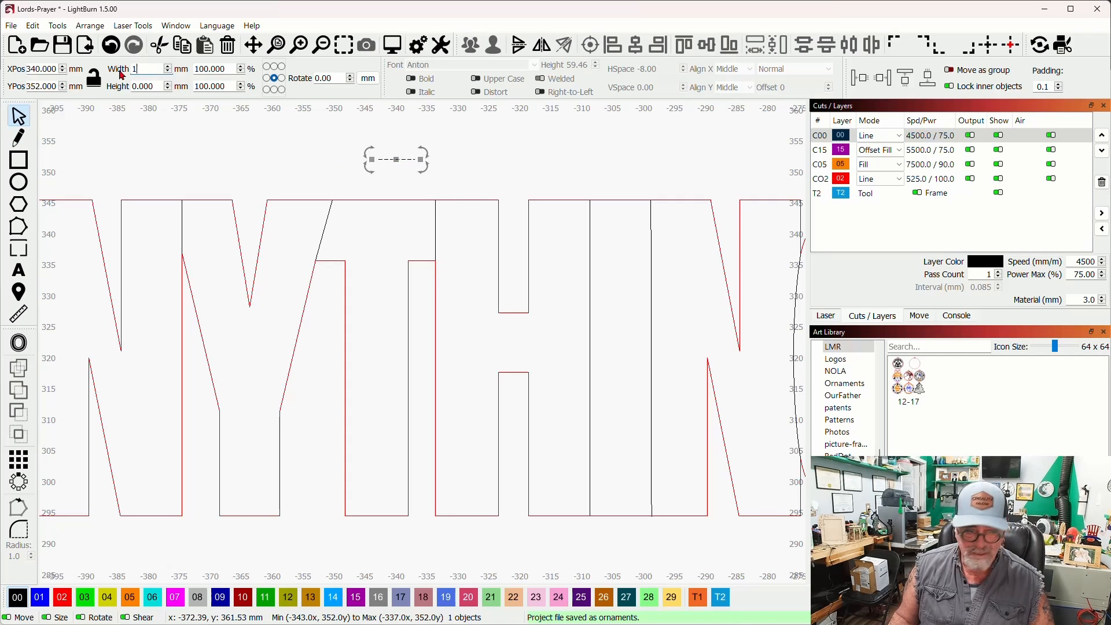
{"action": "type", "text": "10"}
{"action": "key", "text": "Return"}
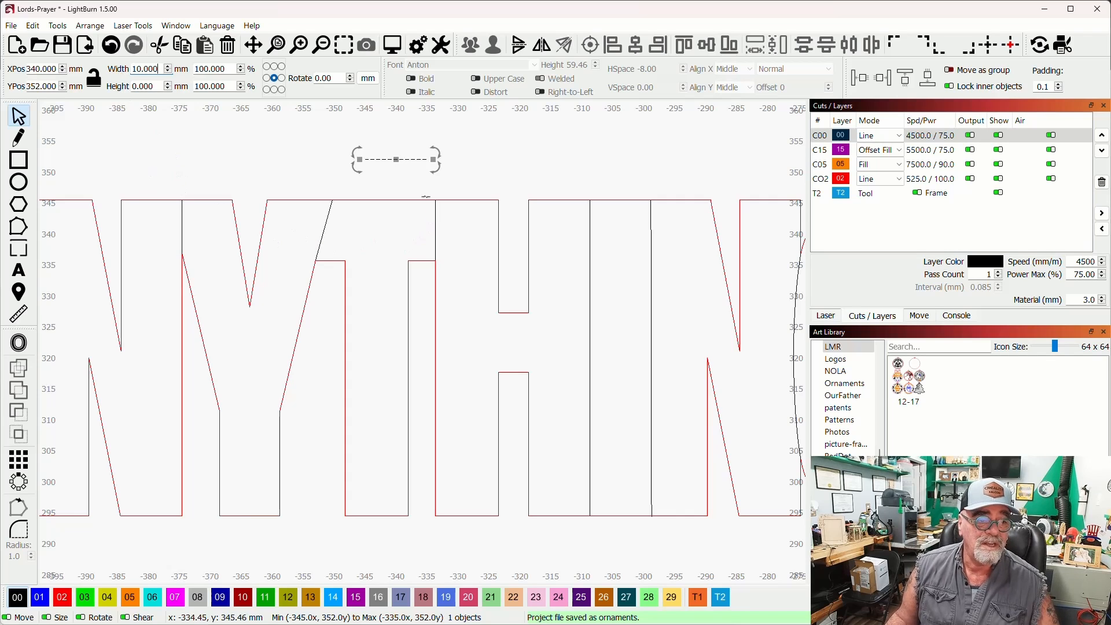
Try the short horizontal line at the T's stem just below the arm, and delete it.
{"action": "left_click_drag", "start_coordinate": [397, 160], "coordinate": [442, 280]}
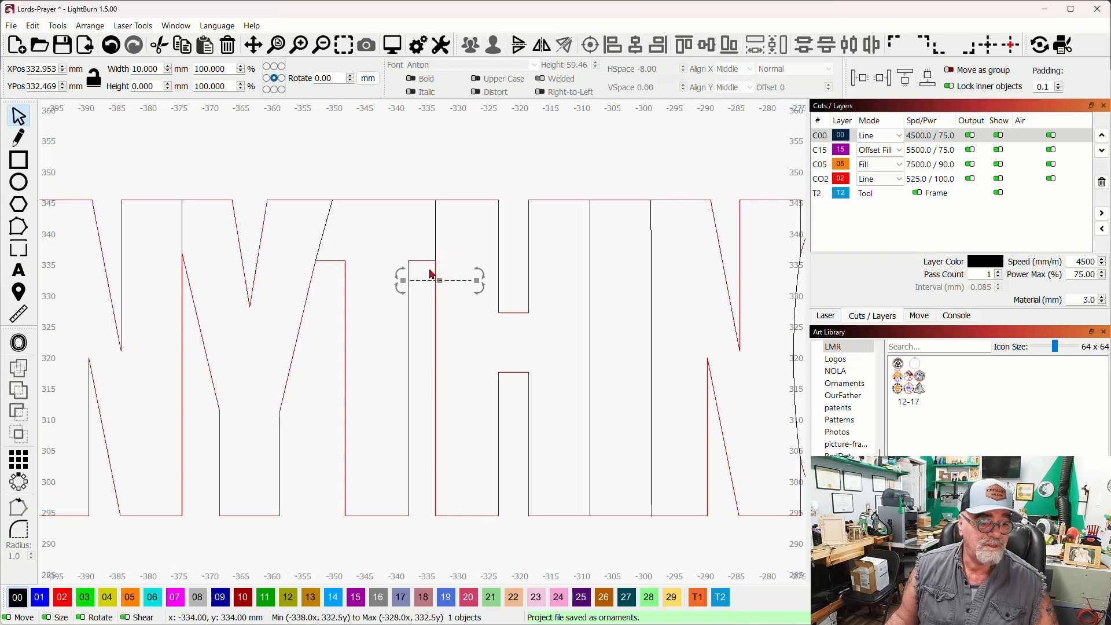
{"action": "left_click_drag", "start_coordinate": [439, 280], "coordinate": [410, 283]}
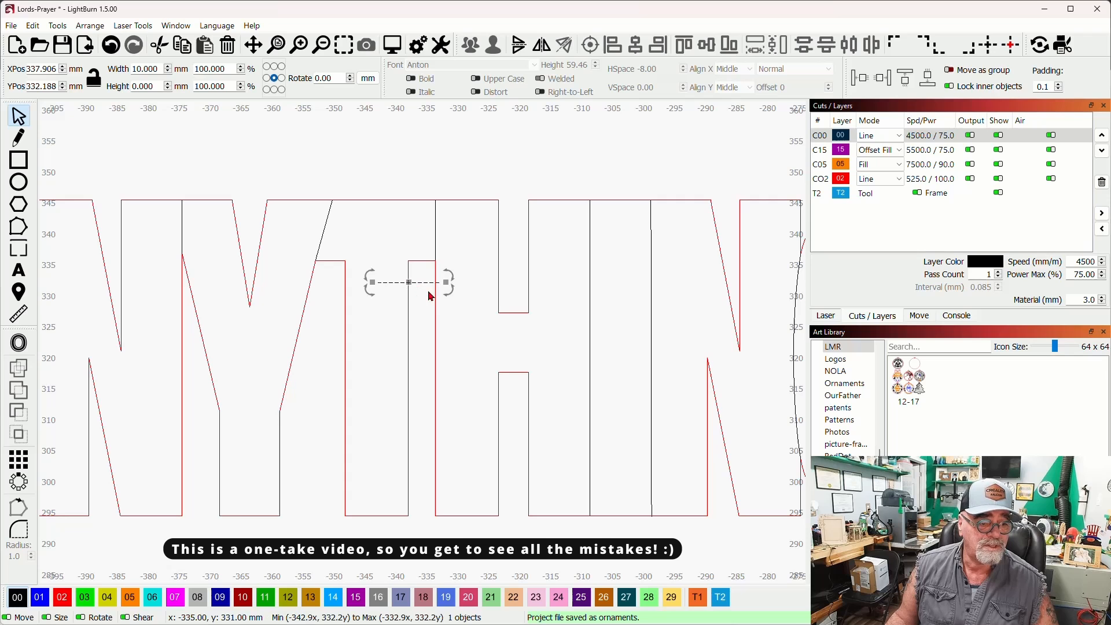
{"action": "left_click", "coordinate": [427, 279]}
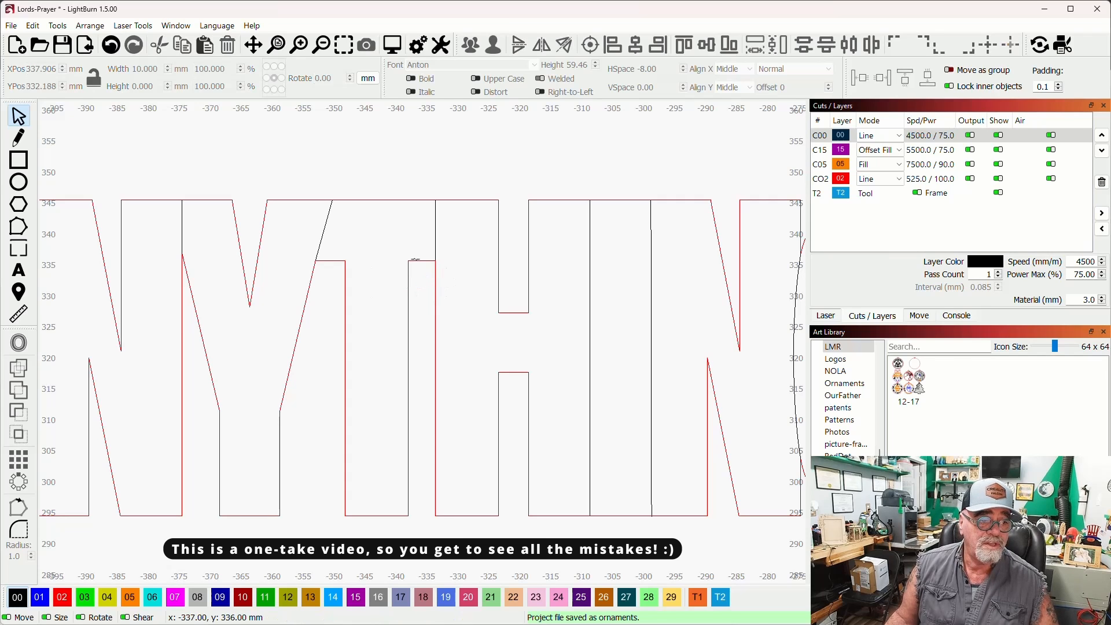
Create a separate welded letter T in the Anton font and place it over the T of the lettering.
{"action": "scroll", "coordinate": [422, 272], "scroll_direction": "down", "scroll_amount": 5}
{"action": "left_click", "coordinate": [19, 270]}
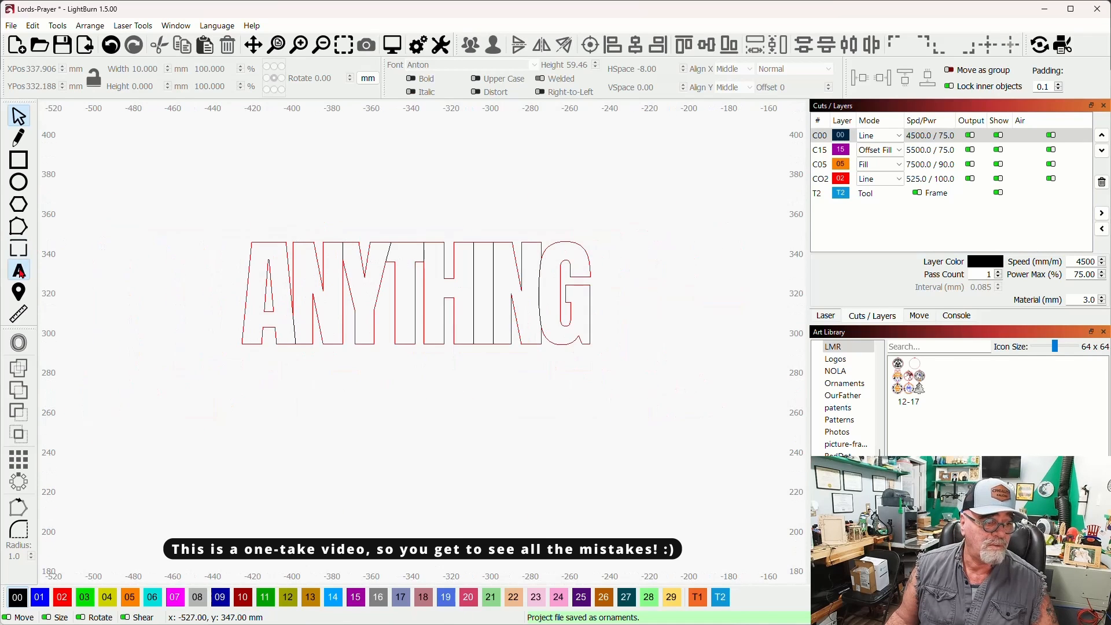
{"action": "left_click", "coordinate": [414, 197]}
{"action": "type", "text": "T"}
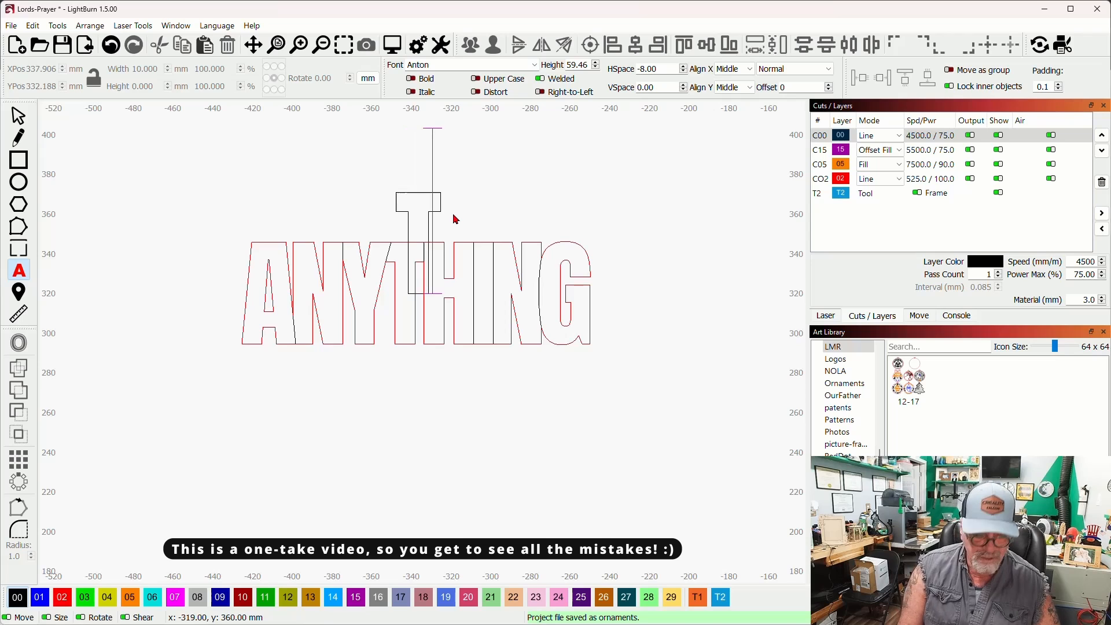
{"action": "key", "text": "Escape"}
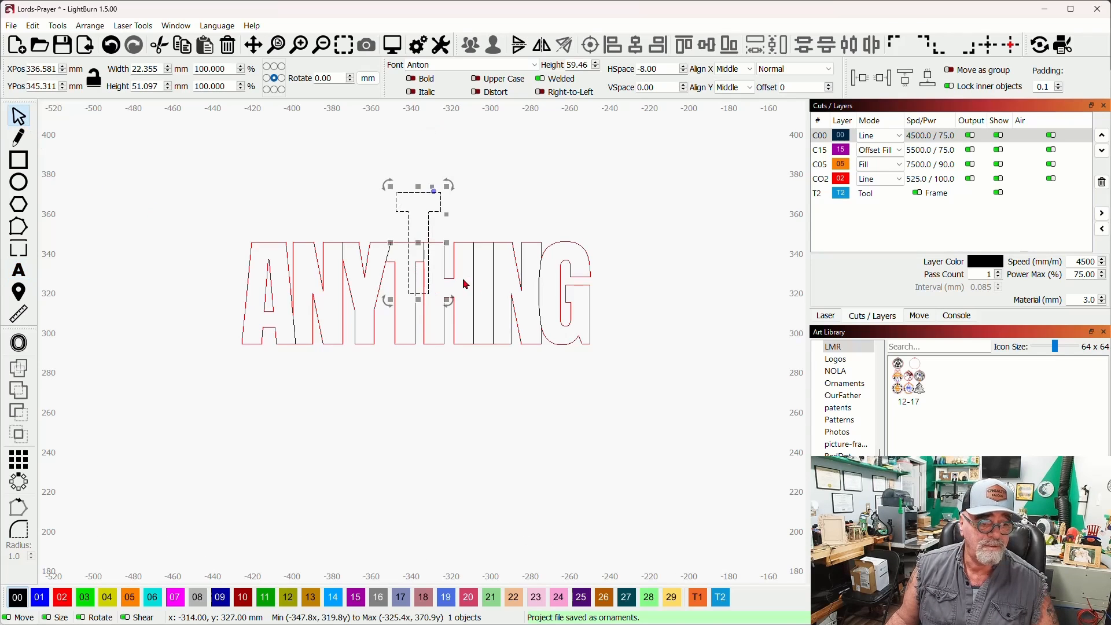
{"action": "scroll", "coordinate": [461, 278], "scroll_direction": "down", "scroll_amount": 3}
{"action": "left_click_drag", "start_coordinate": [431, 272], "coordinate": [433, 290]}
{"action": "scroll", "coordinate": [431, 289], "scroll_direction": "up", "scroll_amount": 6}
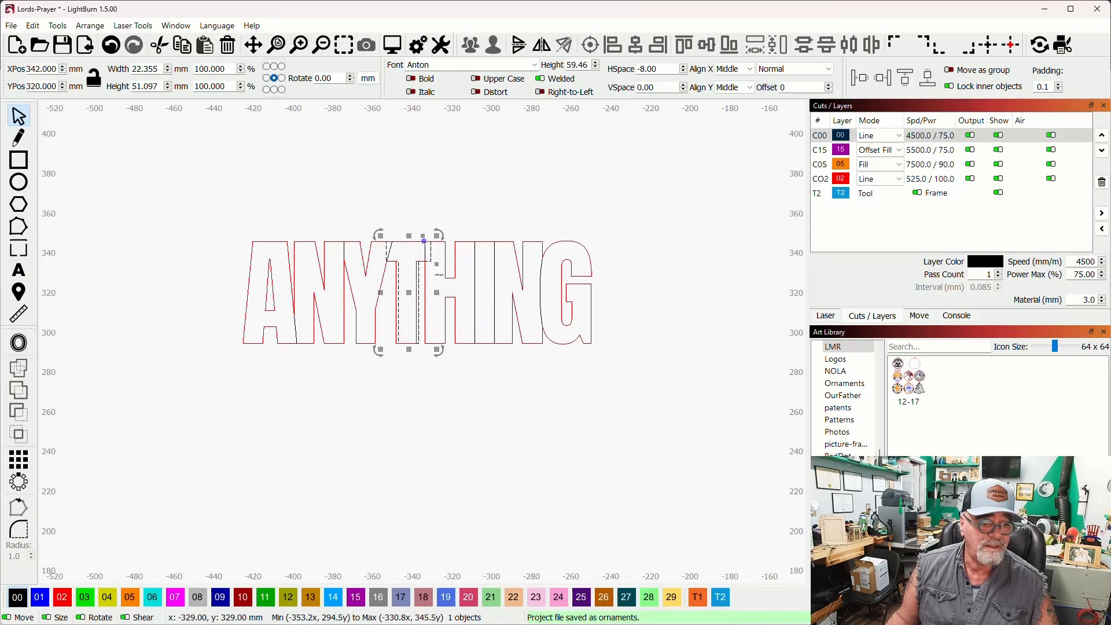
Delete the short vertical dividing line between the T and the H.
{"action": "left_click", "coordinate": [446, 210]}
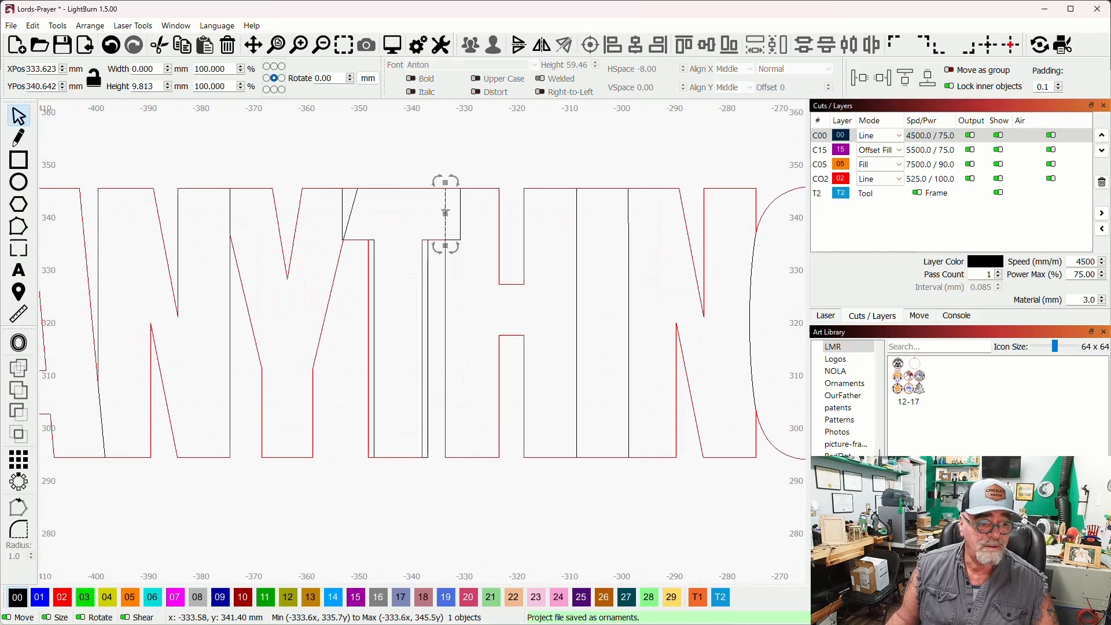
{"action": "left_click", "coordinate": [477, 260]}
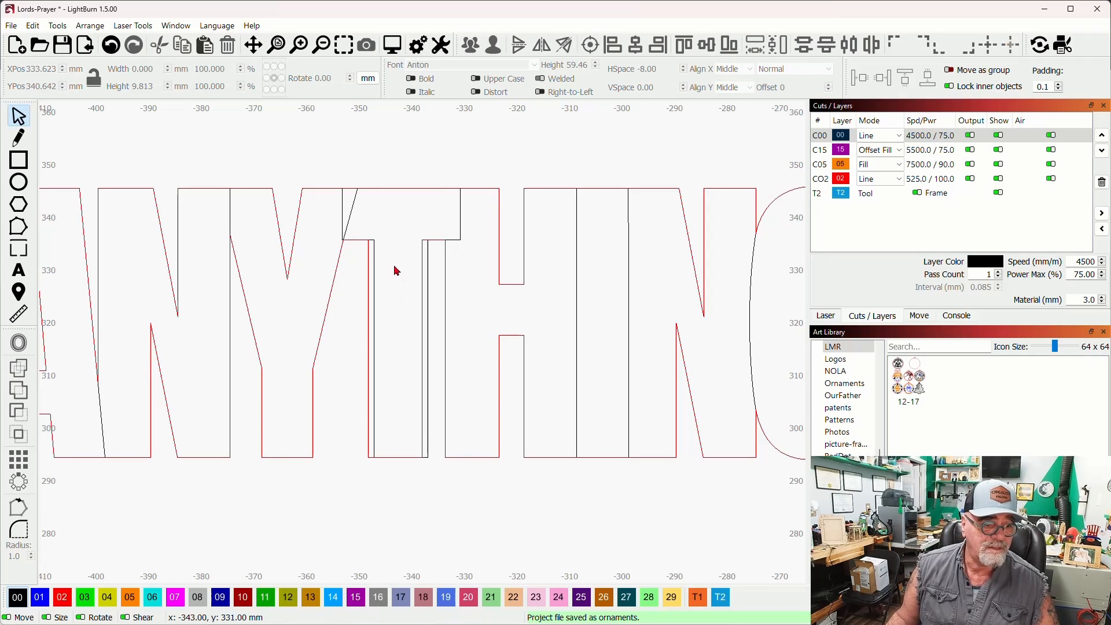
Adjust both sides of the overlaid T to a width of about 21.8 mm so its stem matches the lettering.
{"action": "left_click", "coordinate": [429, 256]}
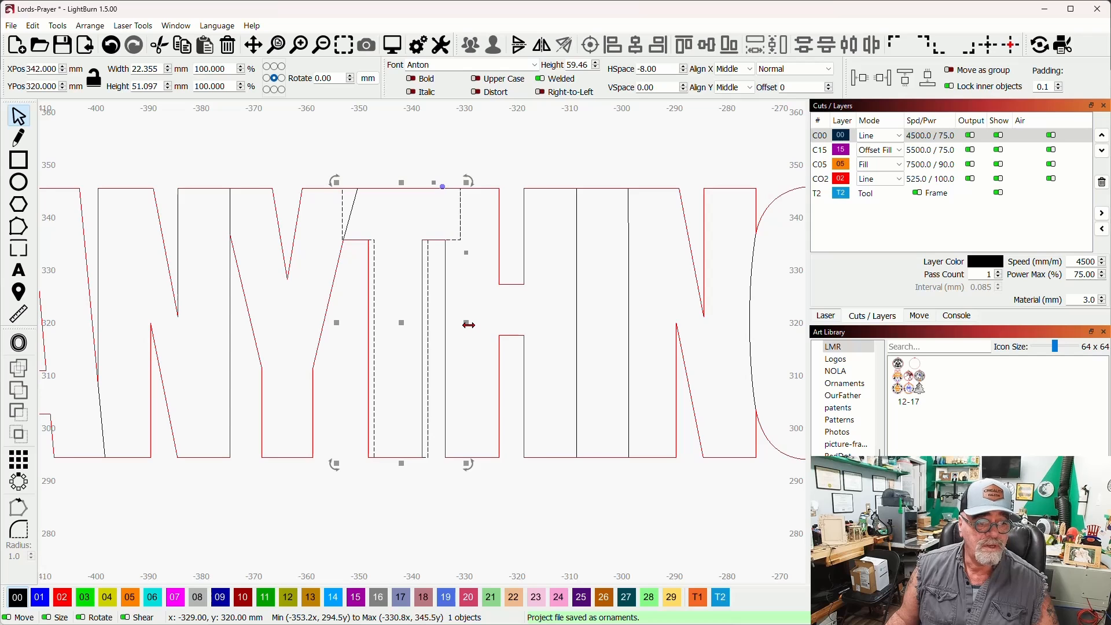
{"action": "left_click_drag", "start_coordinate": [468, 325], "coordinate": [460, 326]}
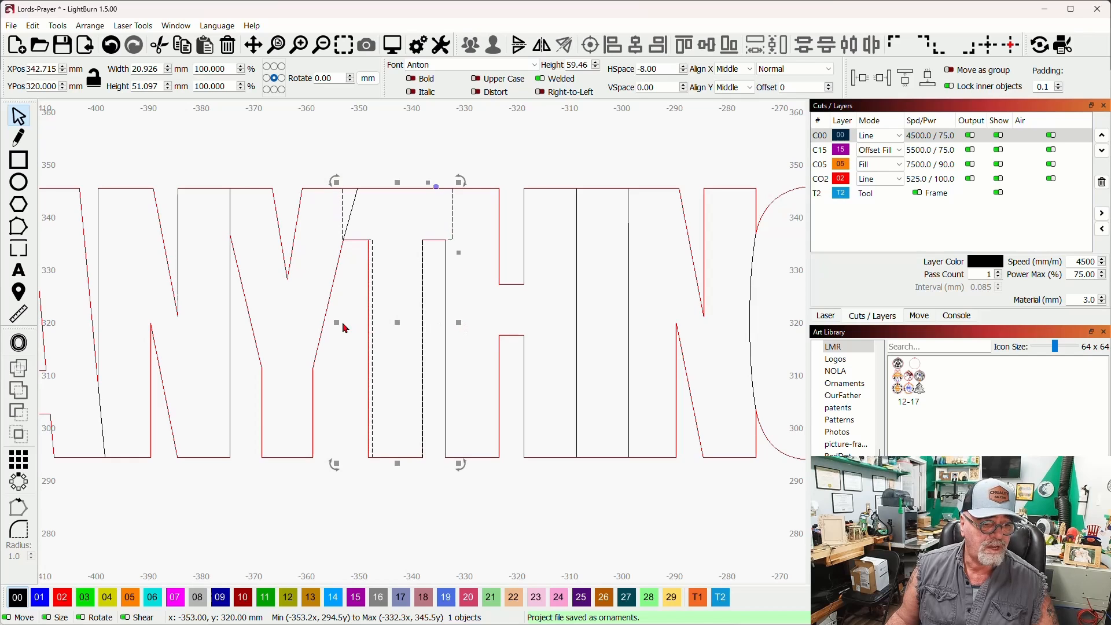
{"action": "left_click_drag", "start_coordinate": [338, 322], "coordinate": [334, 322]}
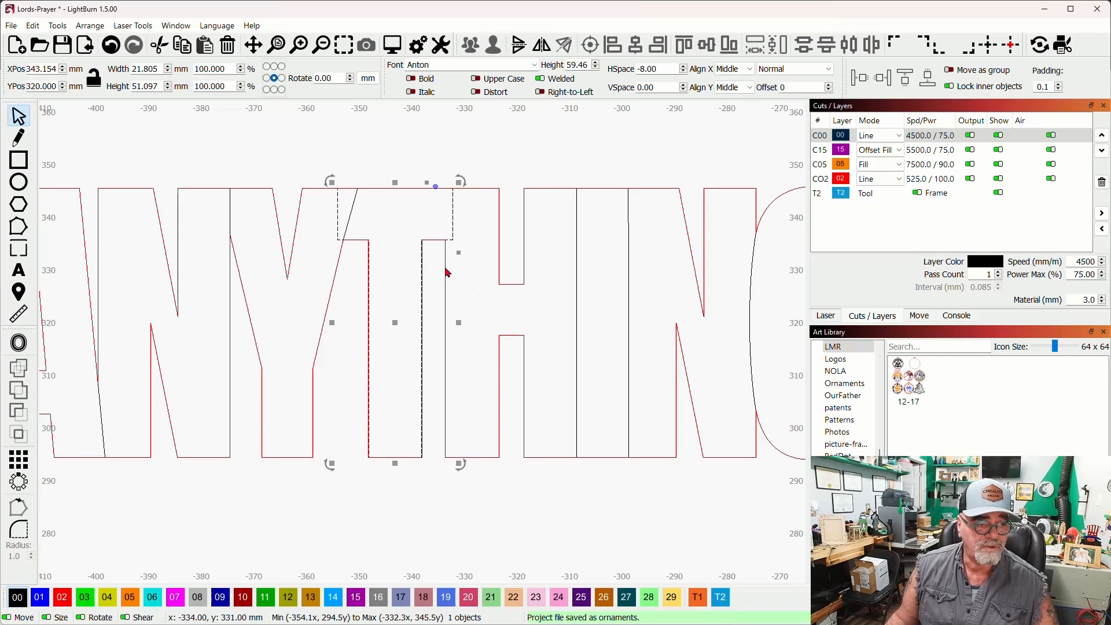
Convert the overlaid T to a path and break it at the right arm's upper corner and the arm-stem junction.
{"action": "left_click", "coordinate": [18, 226]}
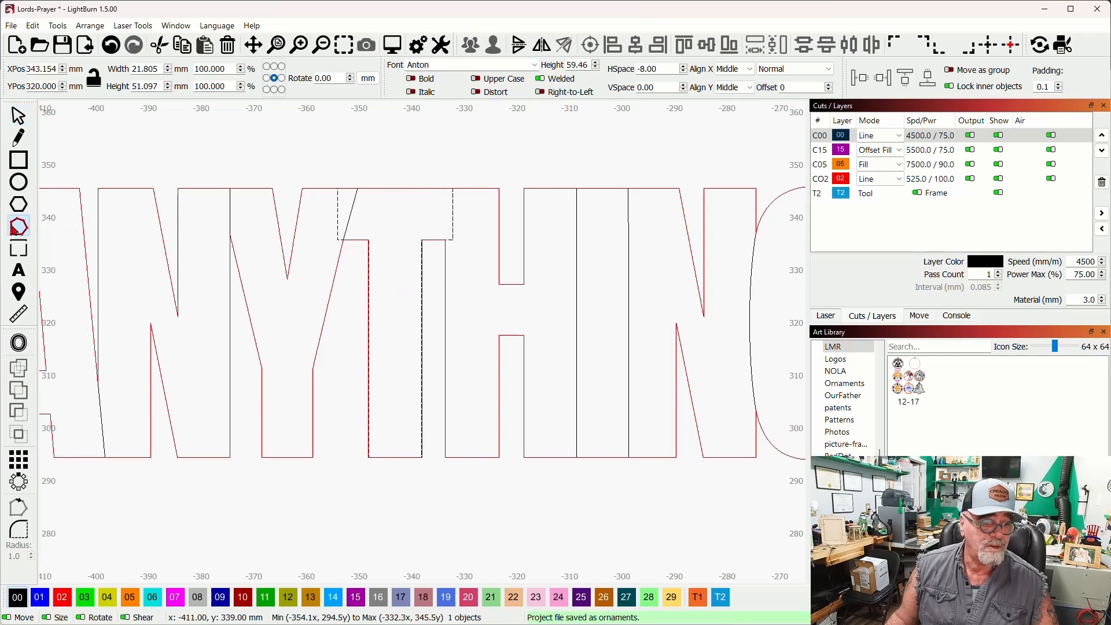
{"action": "left_click", "coordinate": [33, 26]}
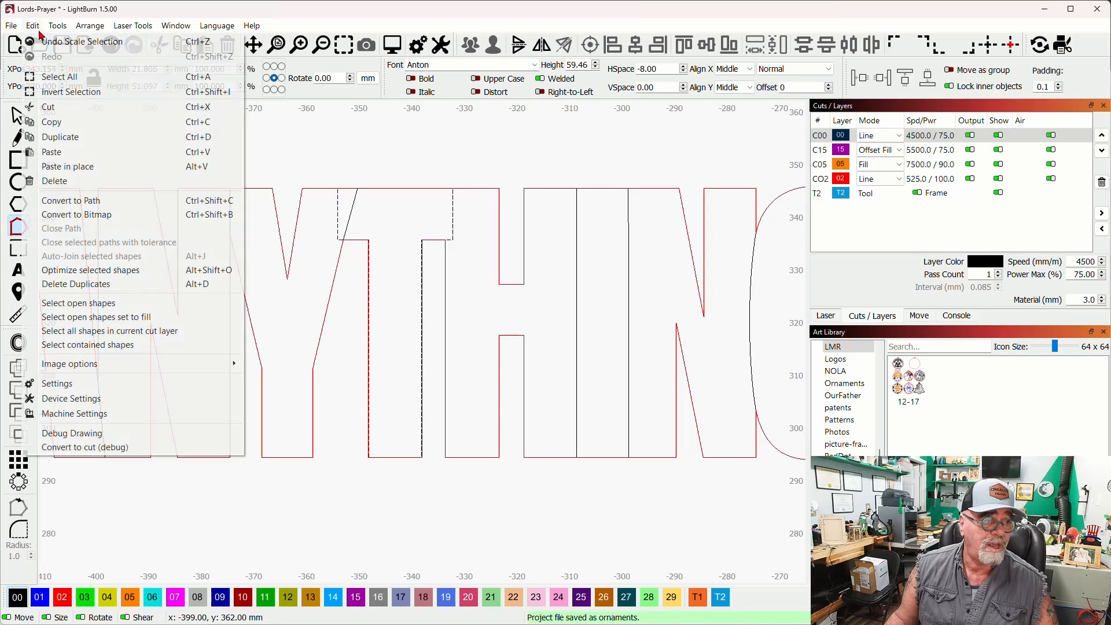
{"action": "left_click", "coordinate": [79, 202]}
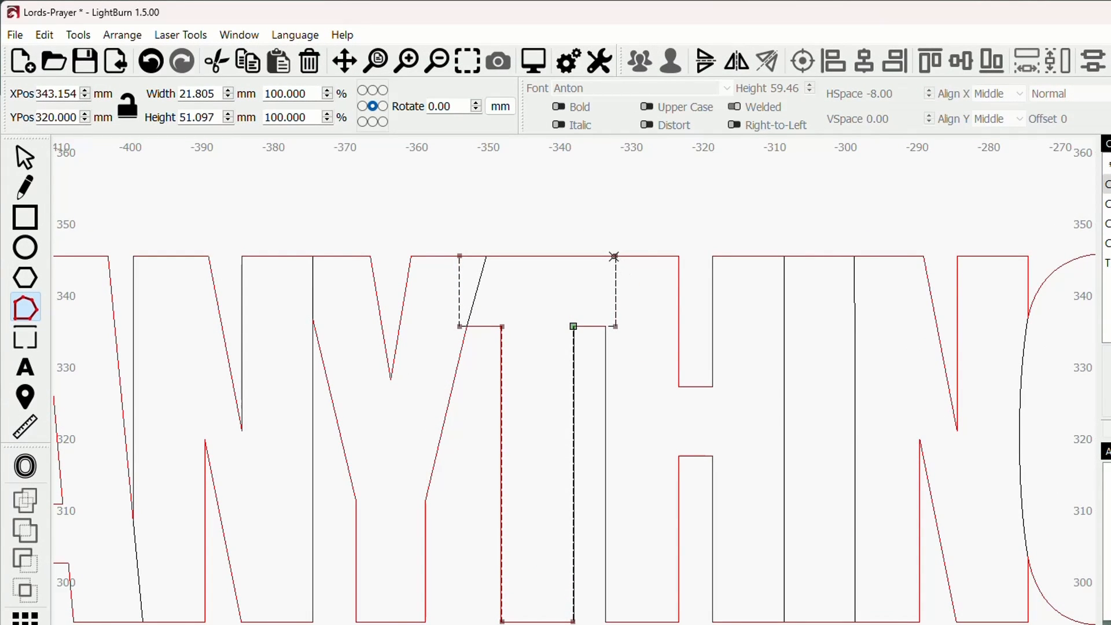
{"action": "left_click", "coordinate": [614, 256]}
{"action": "left_click", "coordinate": [573, 326], "text": "shift"}
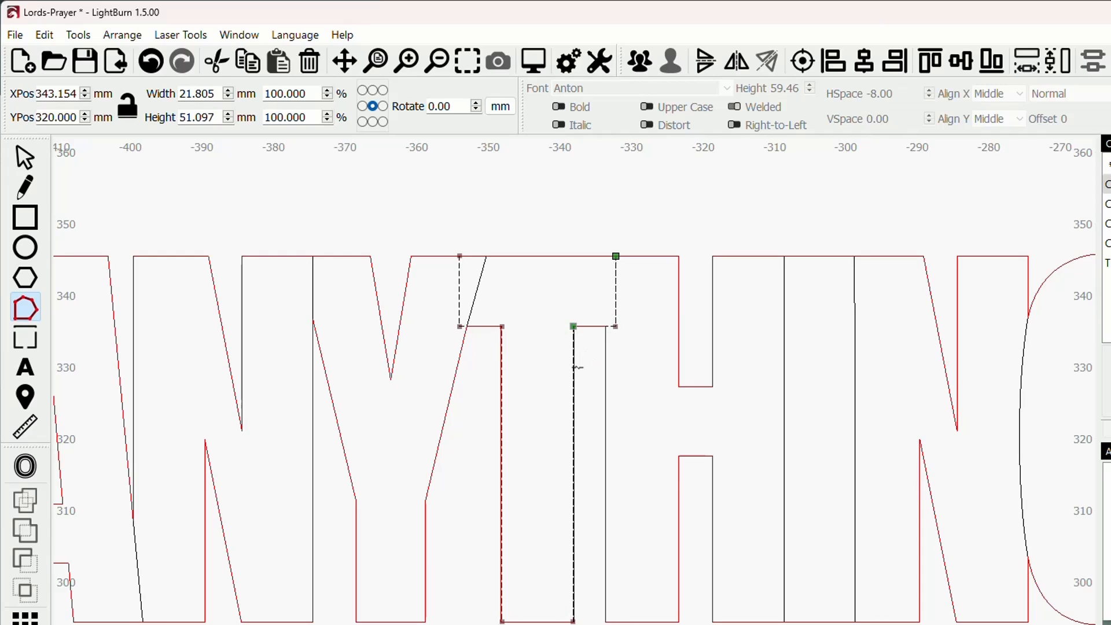
Delete the rest of the overlaid T, keeping only the segments outlining the end of its right arm.
{"action": "left_click", "coordinate": [30, 165]}
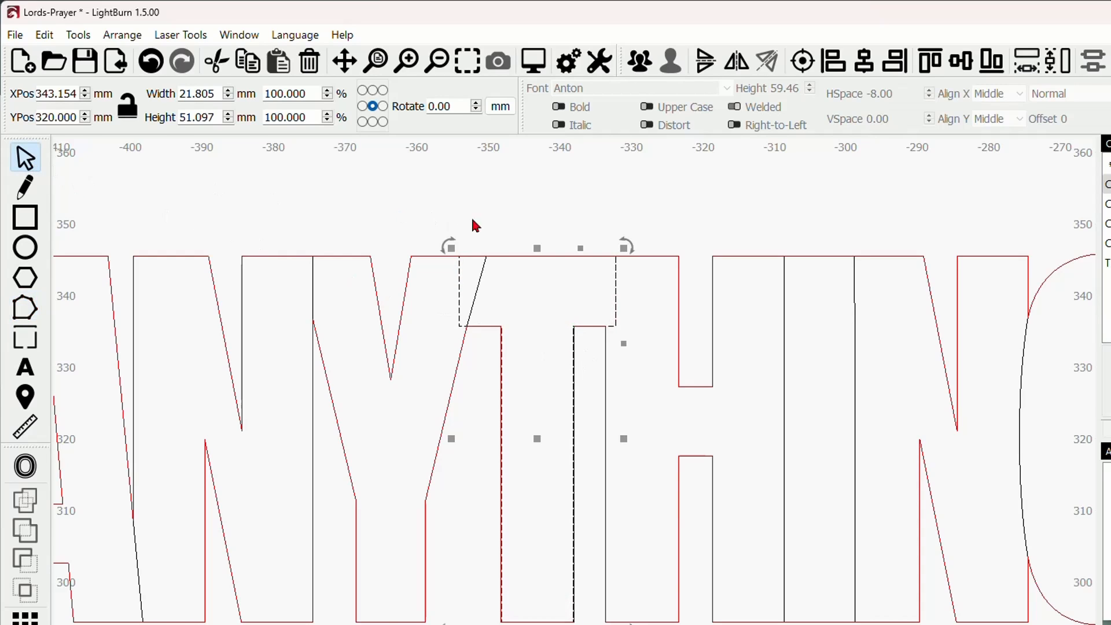
{"action": "left_click", "coordinate": [493, 276]}
{"action": "left_click", "coordinate": [459, 272]}
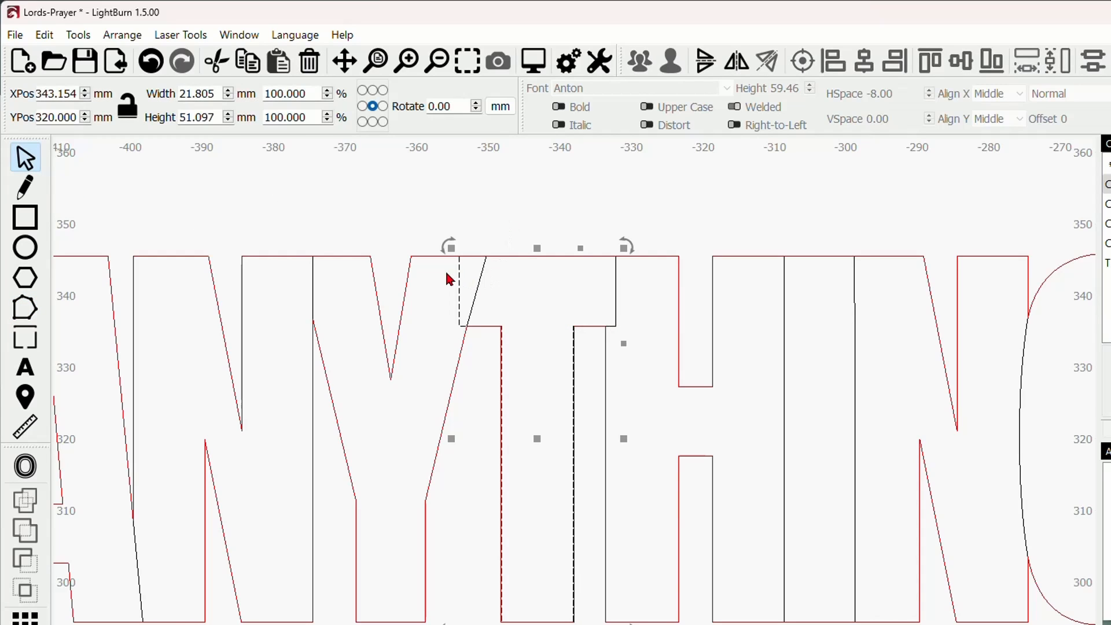
{"action": "left_click", "coordinate": [499, 302]}
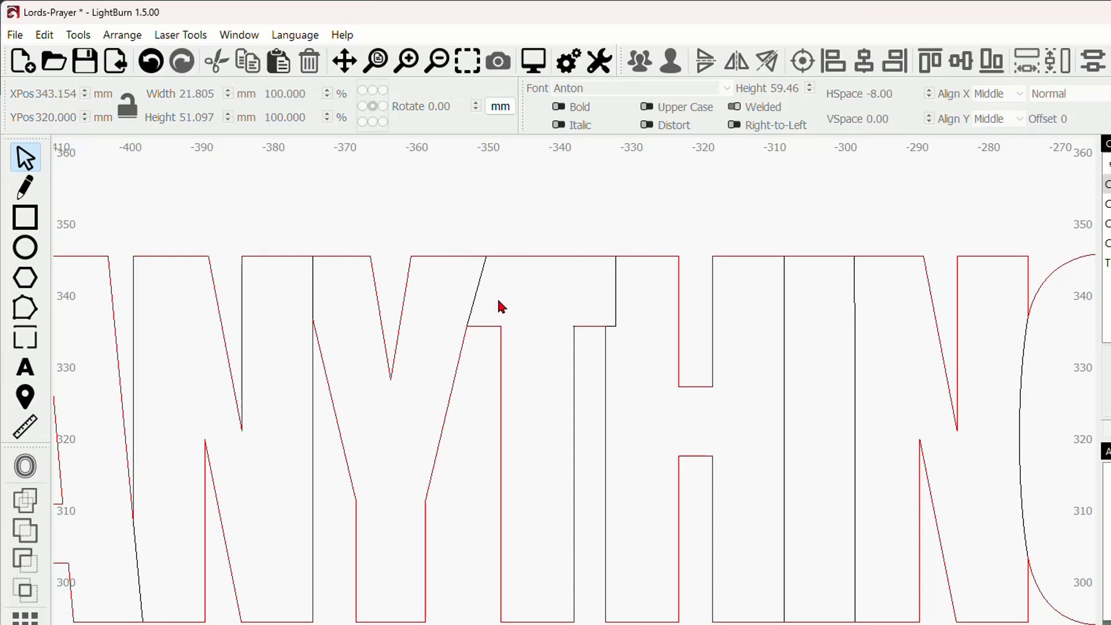
Delete the curved dividing line between the N and the G.
{"action": "scroll", "coordinate": [668, 317], "scroll_direction": "up", "scroll_amount": 3}
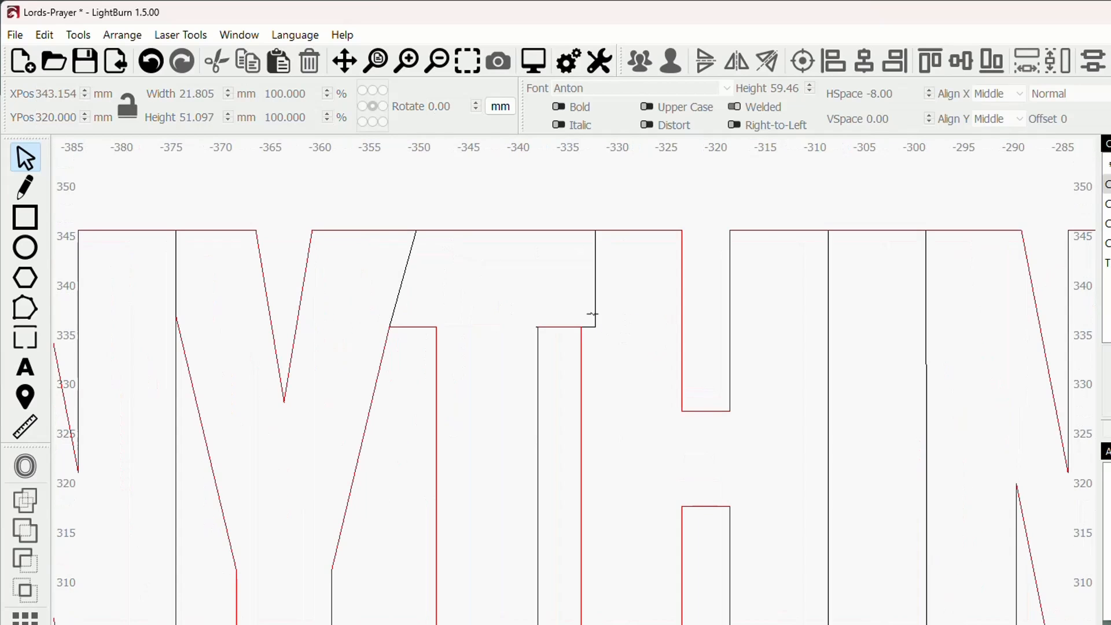
{"action": "scroll", "coordinate": [592, 314], "scroll_direction": "up", "scroll_amount": 3}
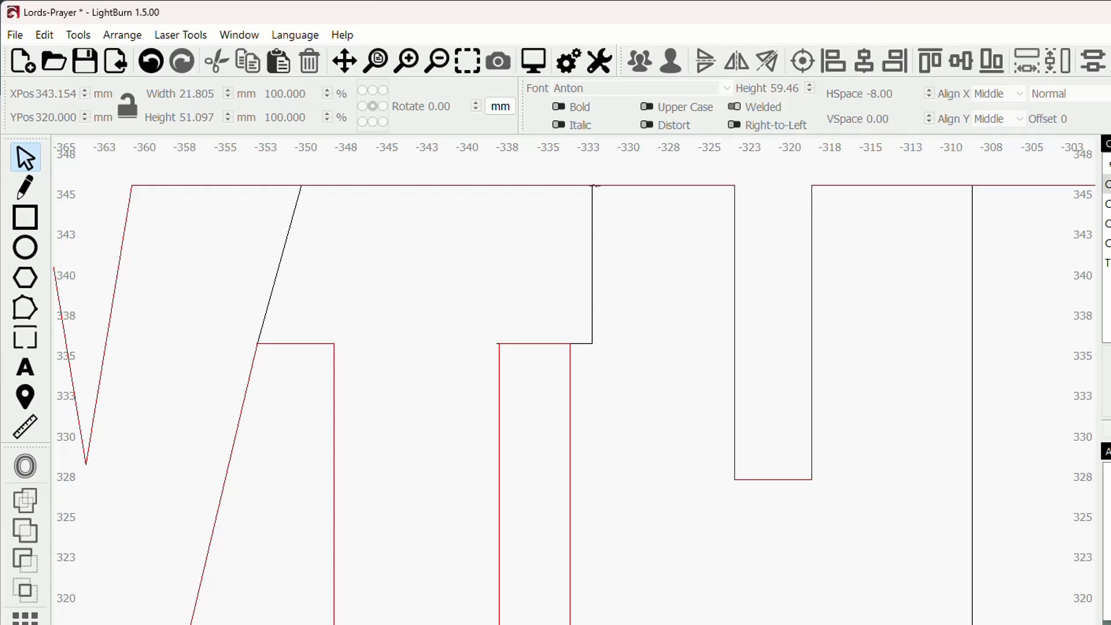
{"action": "scroll", "coordinate": [579, 346], "scroll_direction": "down", "scroll_amount": 3}
{"action": "scroll", "coordinate": [612, 352], "scroll_direction": "down", "scroll_amount": 5}
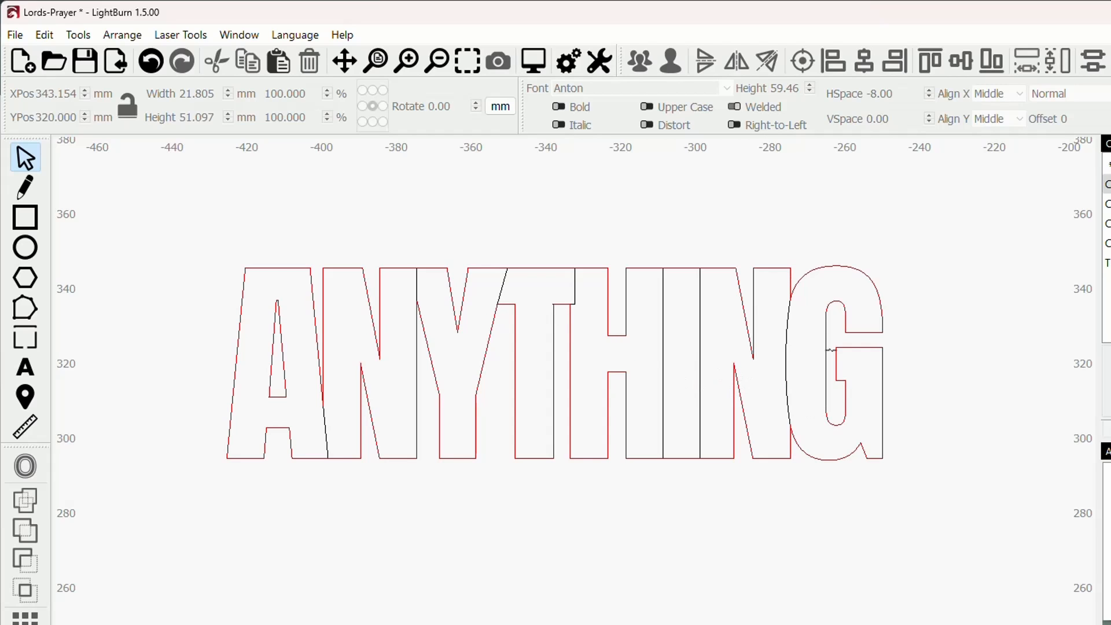
{"action": "left_click_drag", "start_coordinate": [801, 346], "coordinate": [732, 351]}
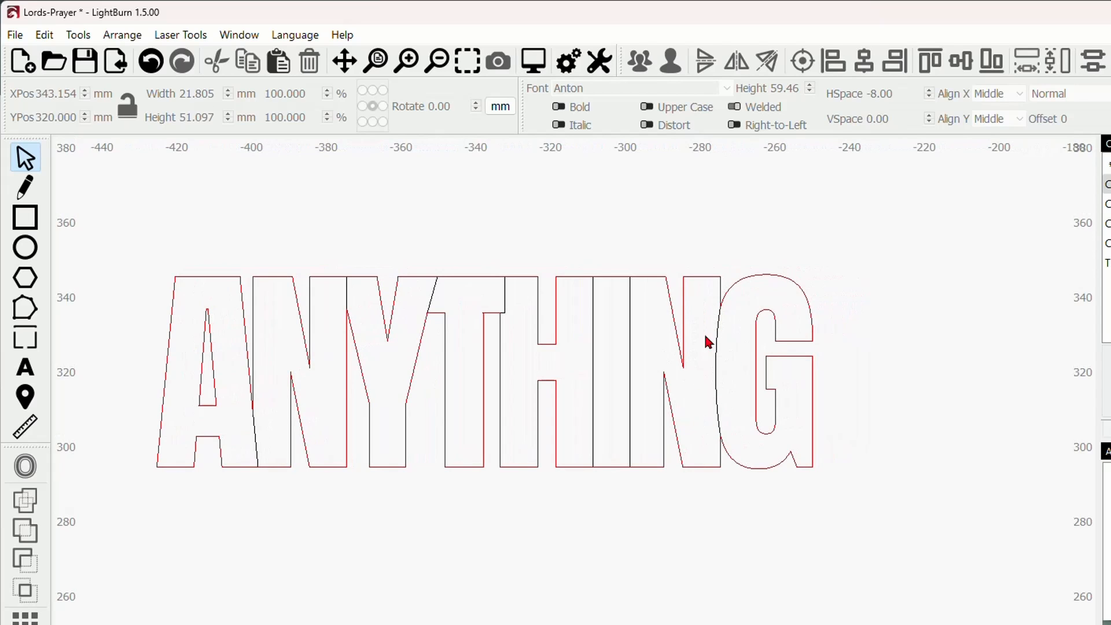
{"action": "scroll", "coordinate": [724, 356], "scroll_direction": "up", "scroll_amount": 4}
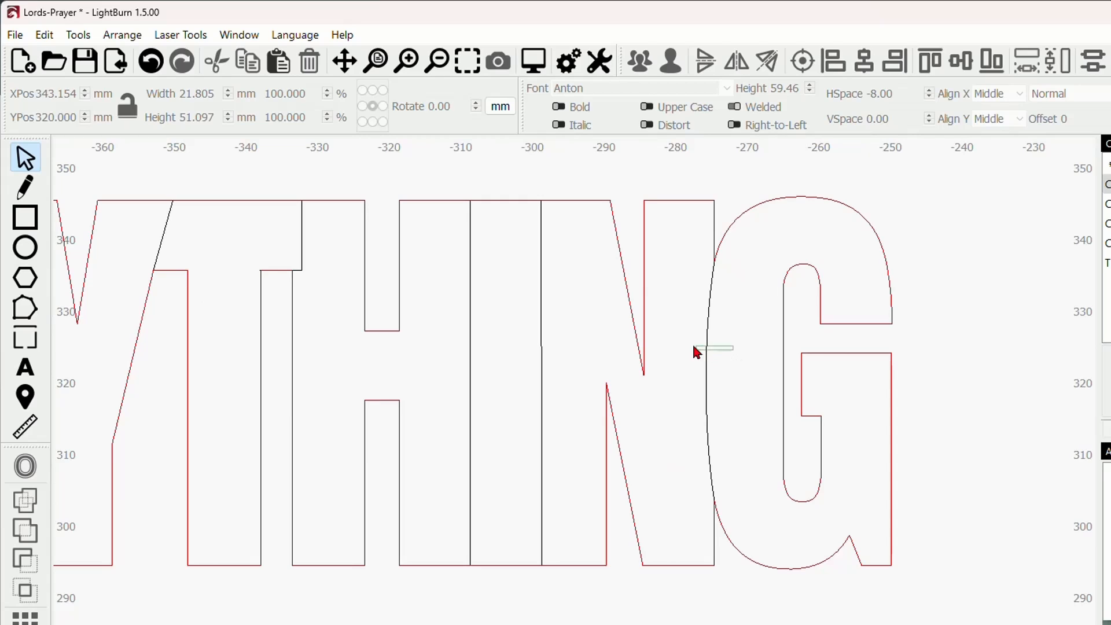
{"action": "left_click", "coordinate": [698, 344]}
{"action": "key", "text": "Delete"}
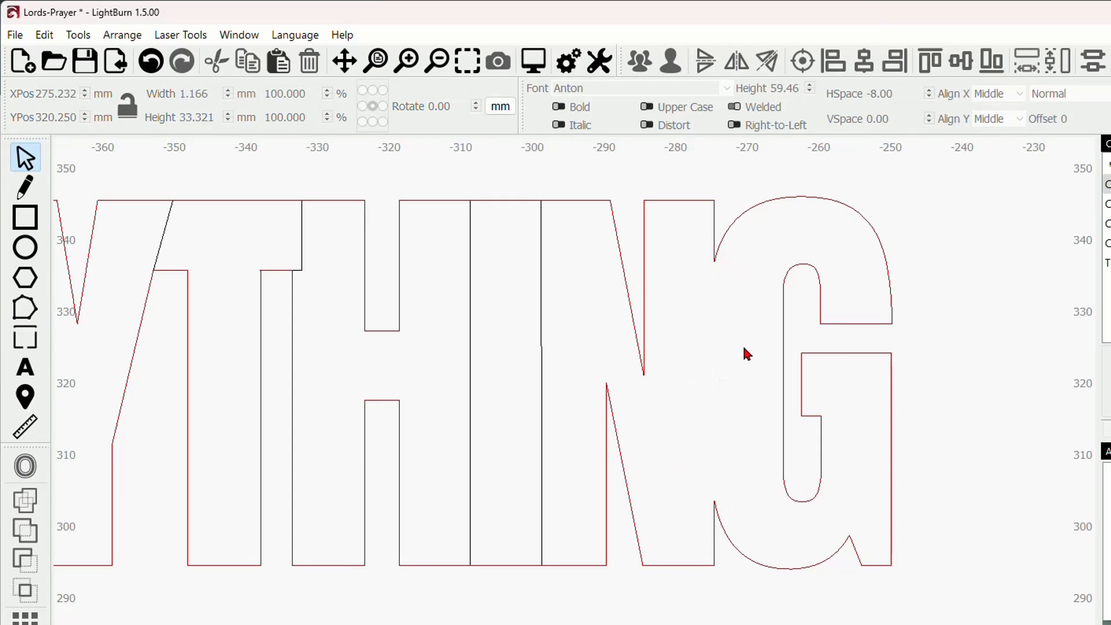
Draw a straight vertical dividing line between the N and the G, connecting the two corners where their outlines meet.
{"action": "left_click", "coordinate": [25, 187]}
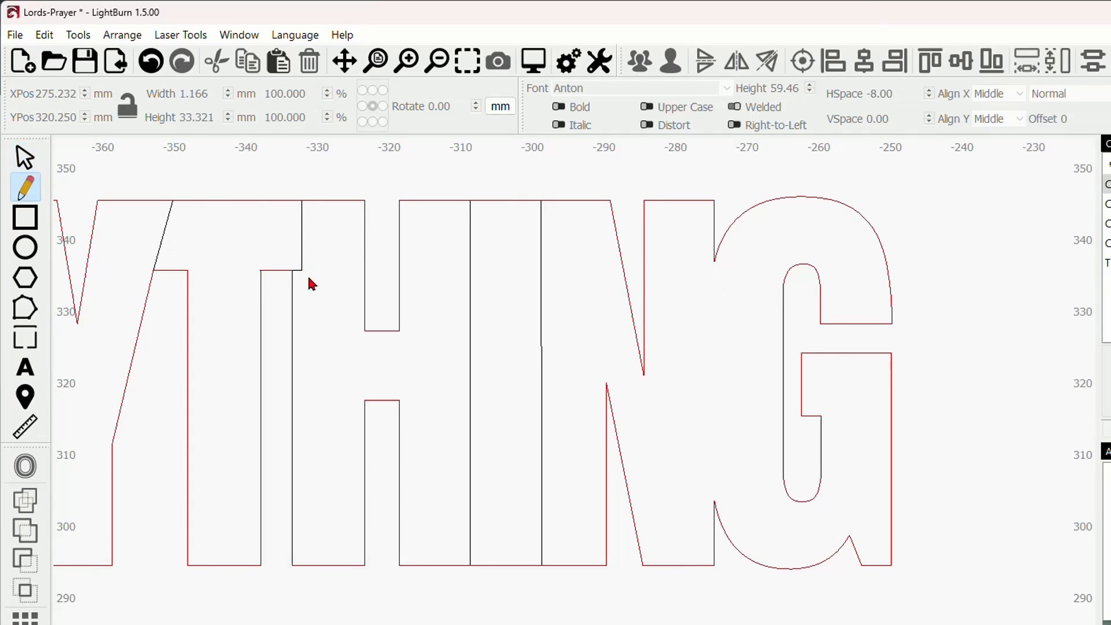
{"action": "left_click", "coordinate": [714, 261]}
{"action": "left_click", "coordinate": [715, 503]}
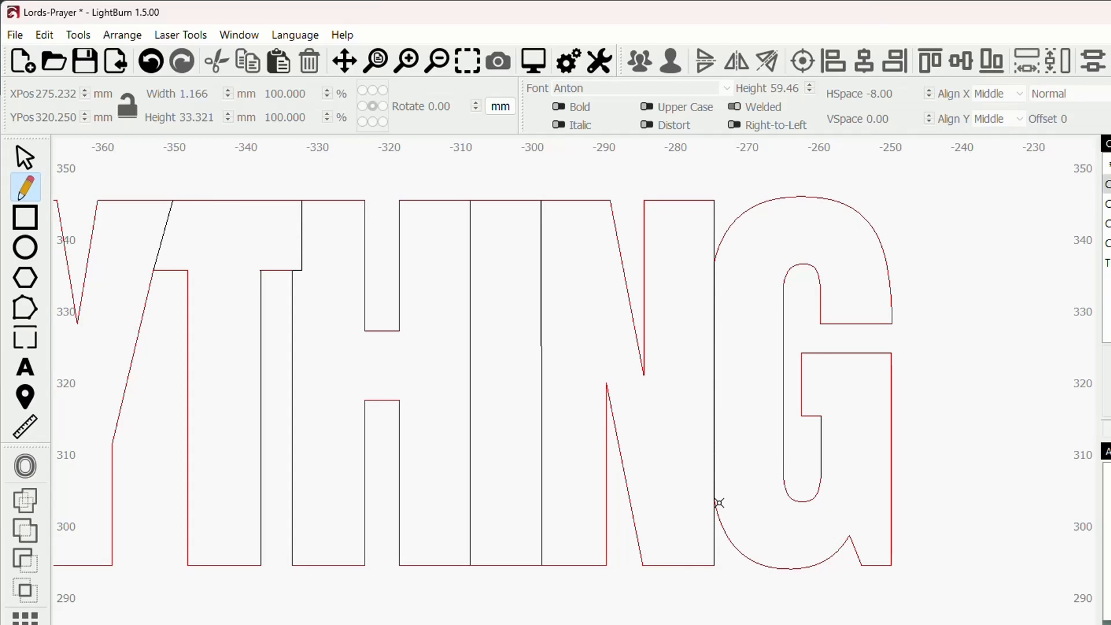
{"action": "scroll", "coordinate": [775, 497], "scroll_direction": "down", "scroll_amount": 5}
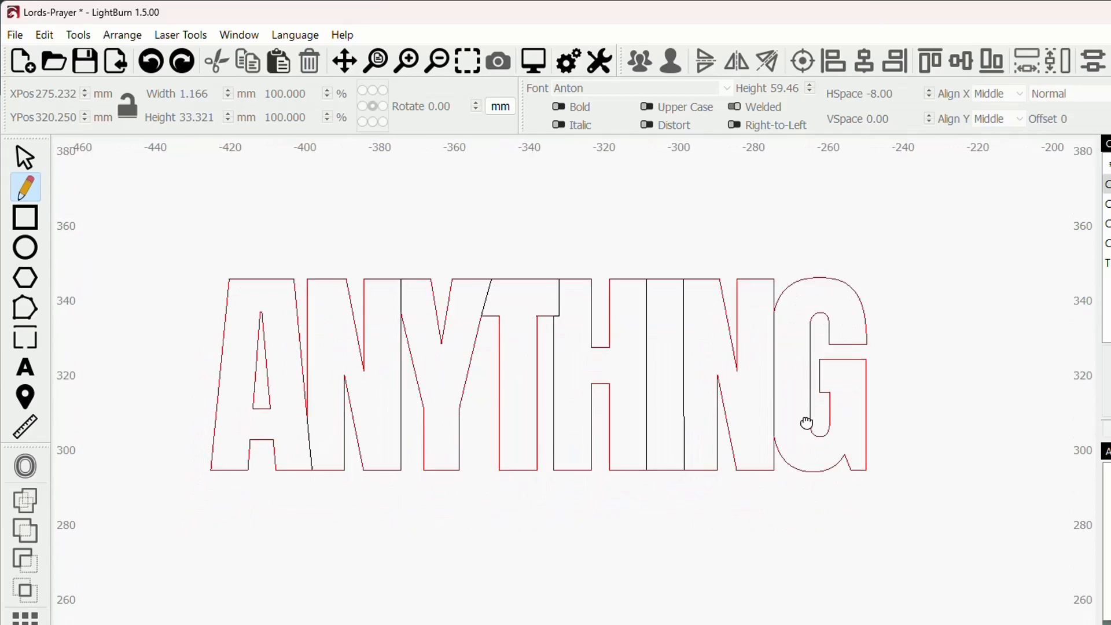
{"action": "left_click_drag", "start_coordinate": [806, 422], "coordinate": [858, 384]}
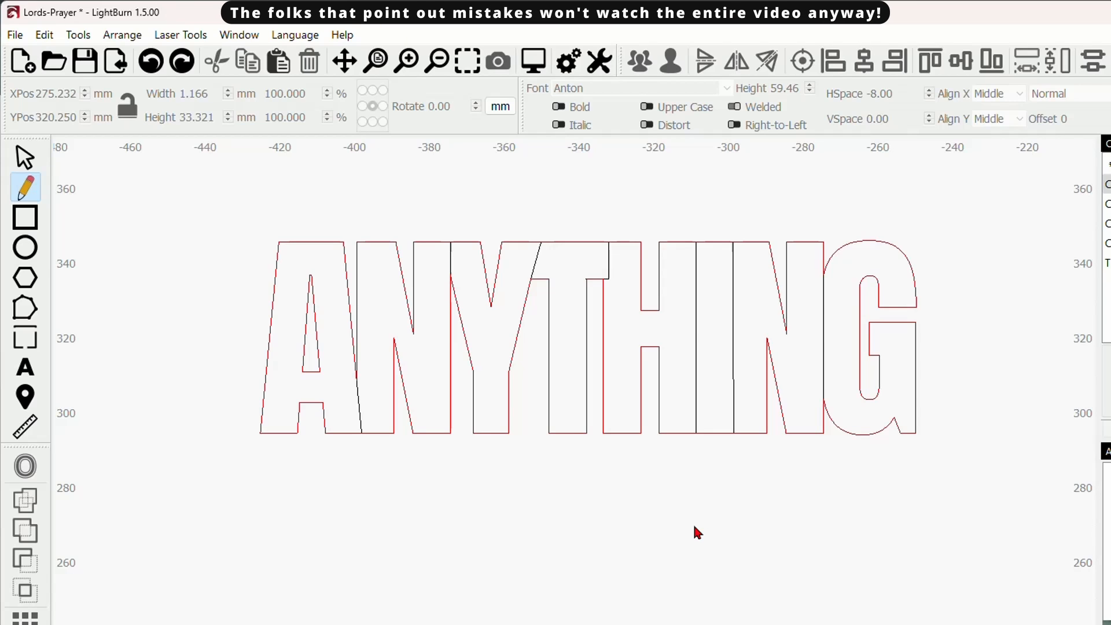
{"action": "scroll", "coordinate": [693, 522], "scroll_direction": "up", "scroll_amount": 3}
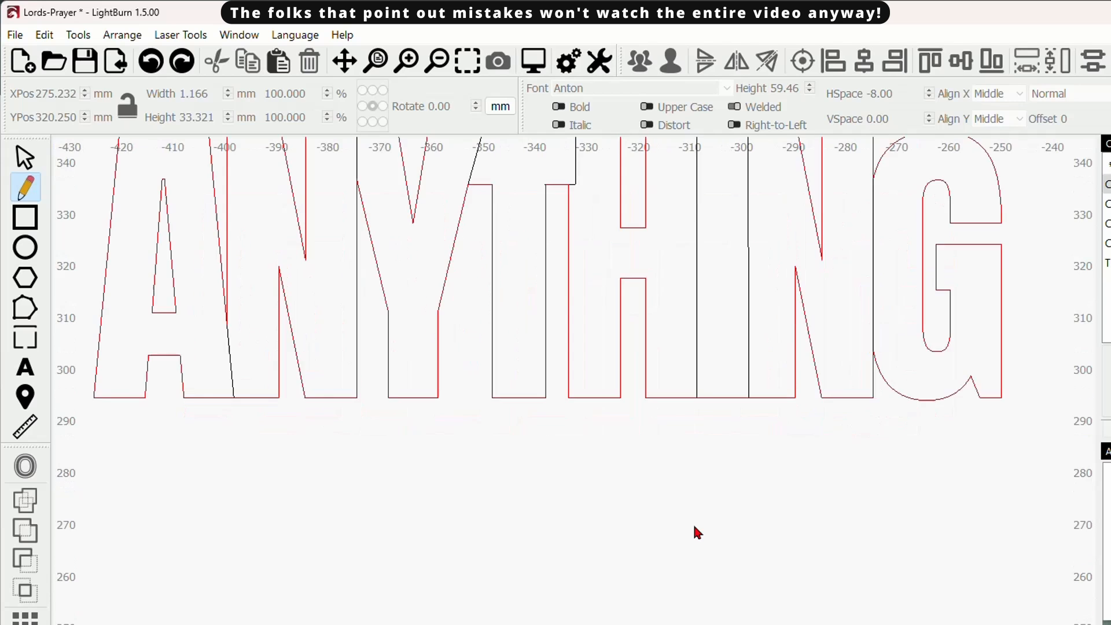
{"action": "left_click_drag", "start_coordinate": [695, 501], "coordinate": [670, 581]}
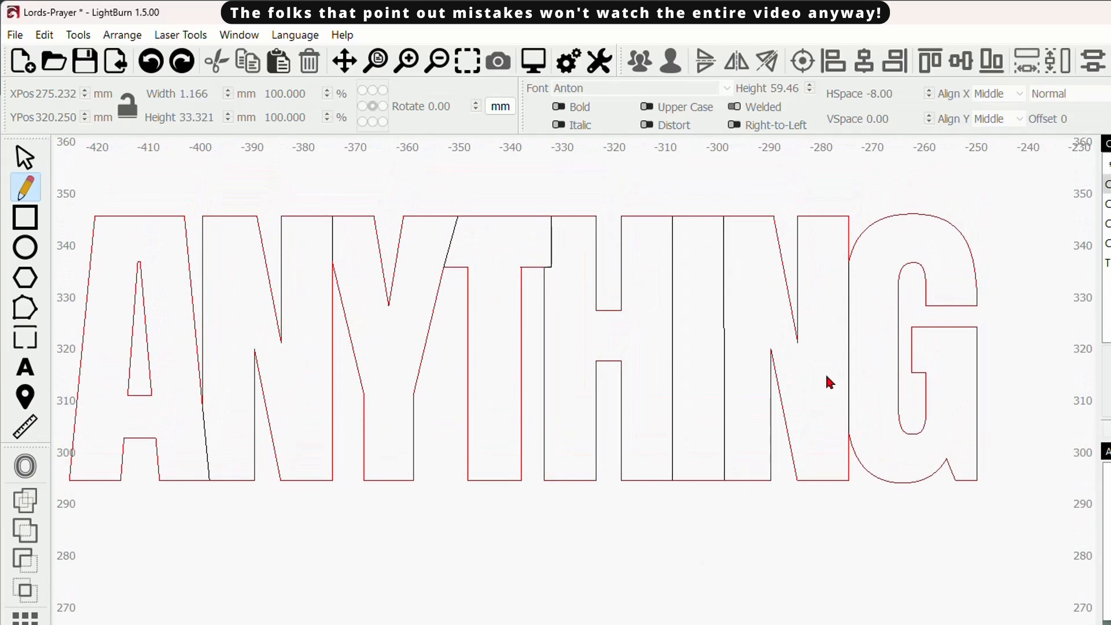
{"action": "scroll", "coordinate": [801, 385], "scroll_direction": "down", "scroll_amount": 2}
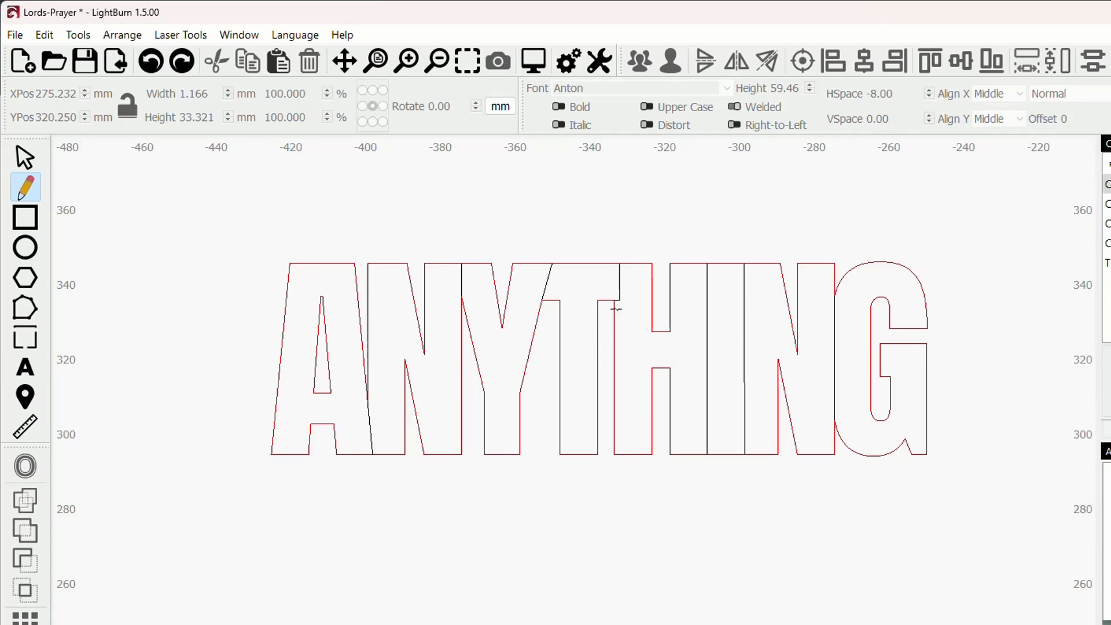
Delete the black segments outlining the end of the T's right arm.
{"action": "scroll", "coordinate": [610, 295], "scroll_direction": "up", "scroll_amount": 3}
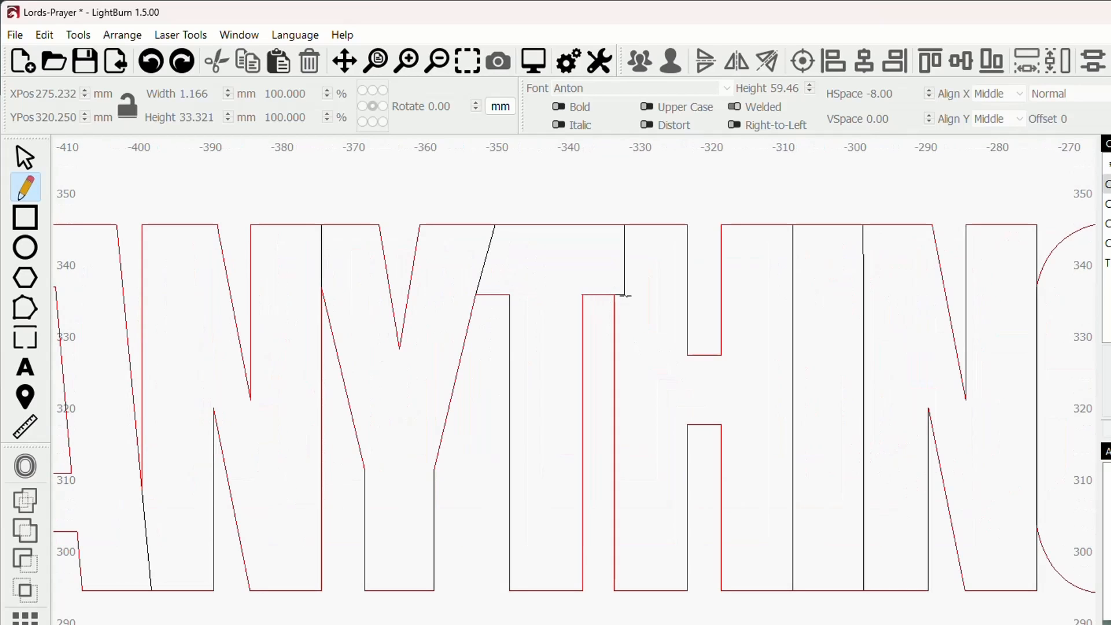
{"action": "left_click", "coordinate": [29, 160]}
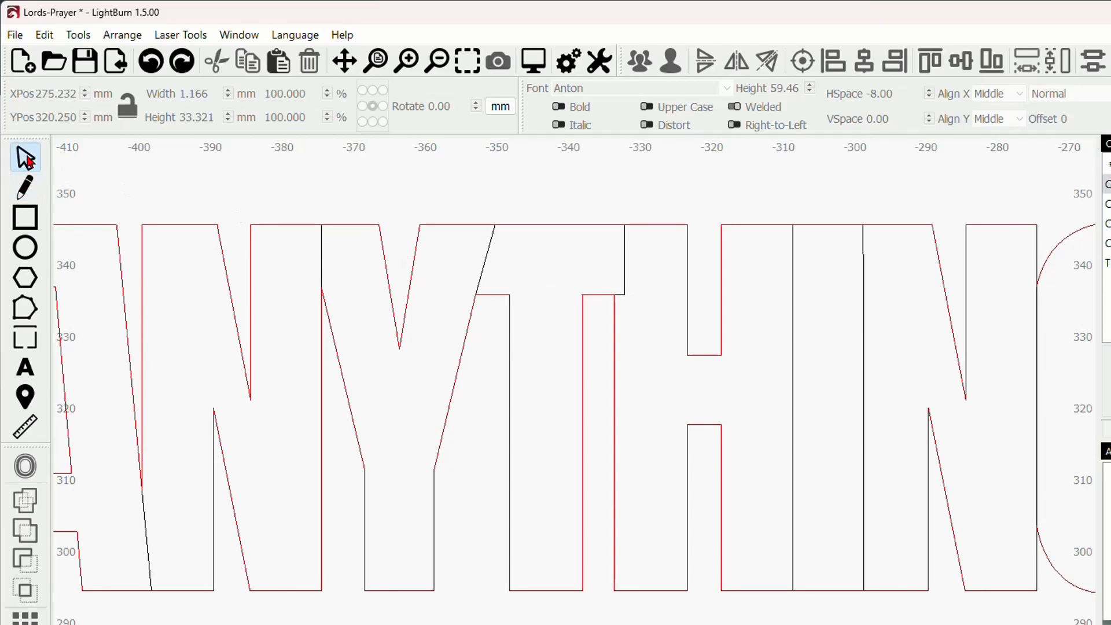
{"action": "left_click", "coordinate": [626, 265]}
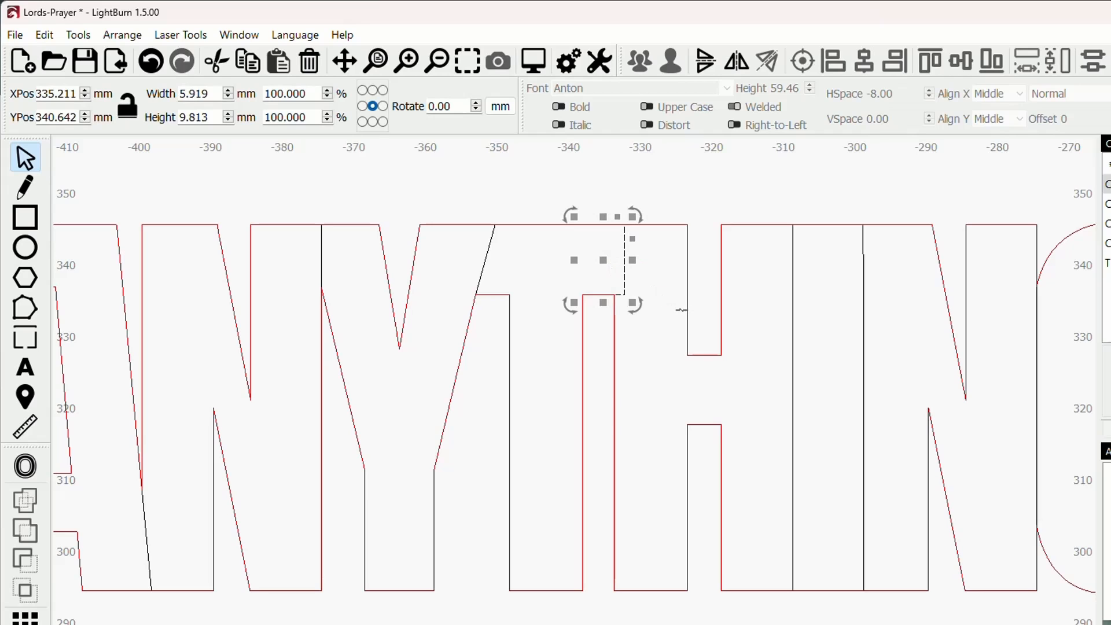
{"action": "key", "text": "Delete"}
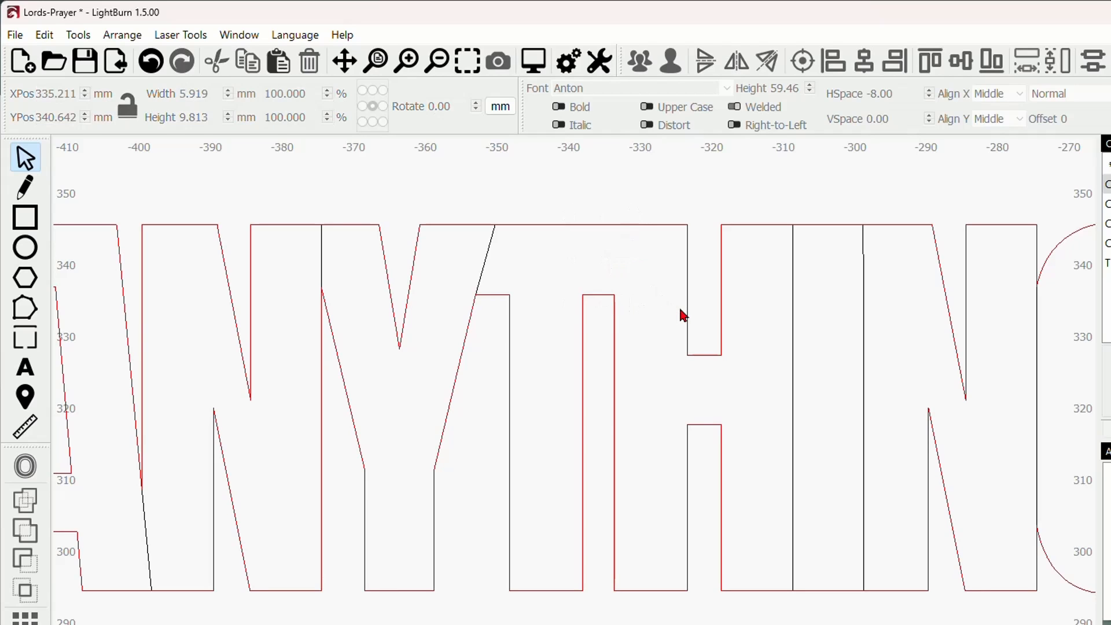
Draw an L-shaped dividing line from the T's upper edge down to arm level and across to the H's upper inner corner.
{"action": "left_click", "coordinate": [33, 192]}
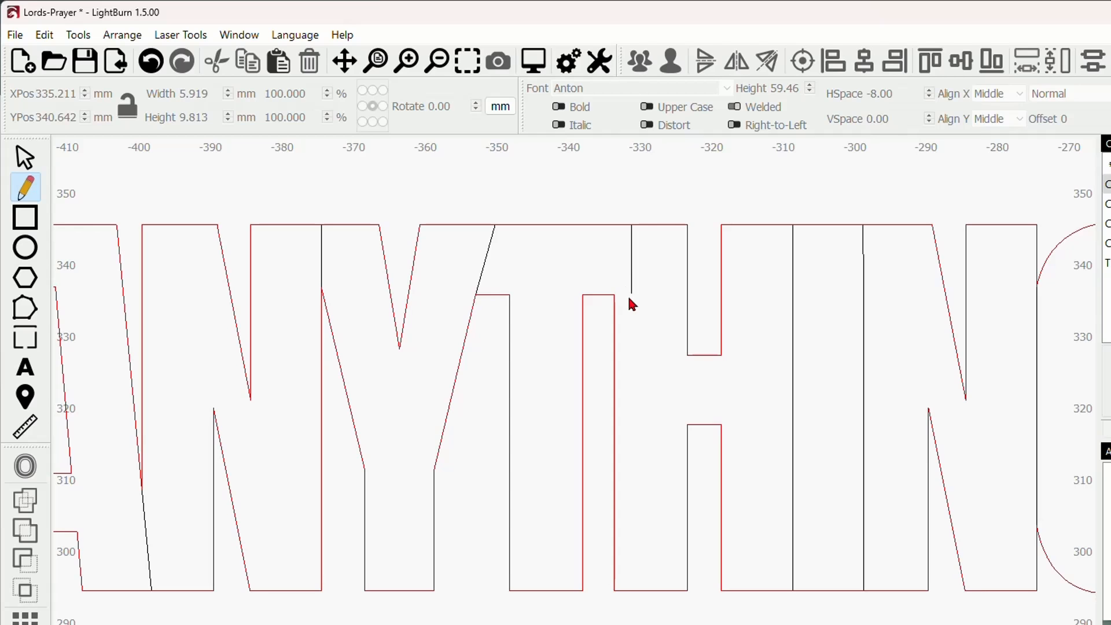
{"action": "scroll", "coordinate": [634, 305], "scroll_direction": "up", "scroll_amount": 3}
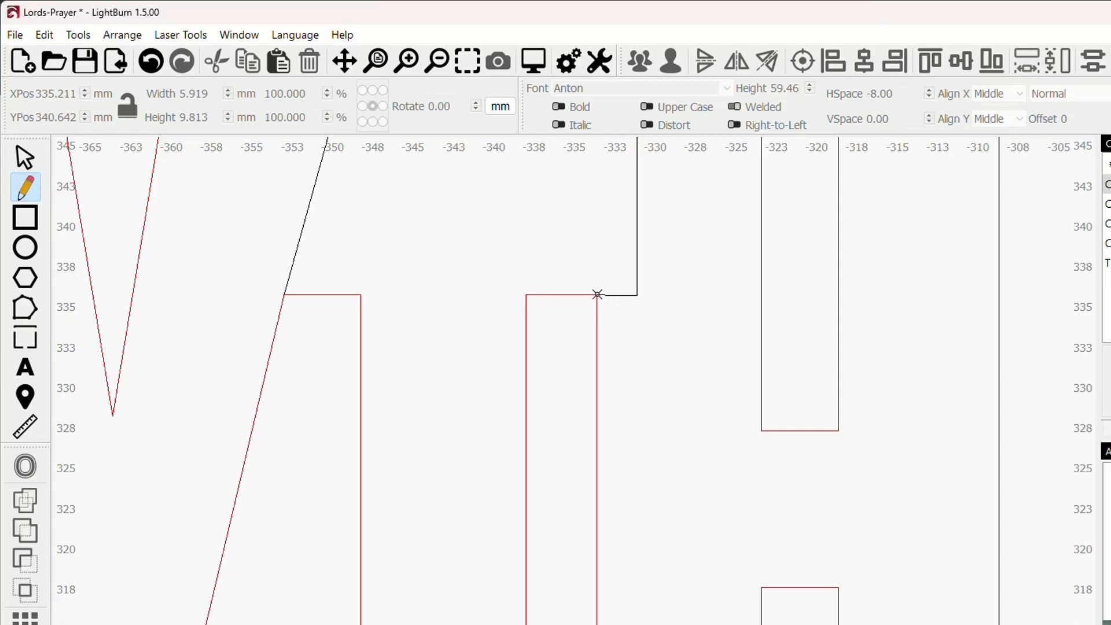
{"action": "left_click", "coordinate": [604, 295]}
{"action": "scroll", "coordinate": [660, 356], "scroll_direction": "down", "scroll_amount": 6}
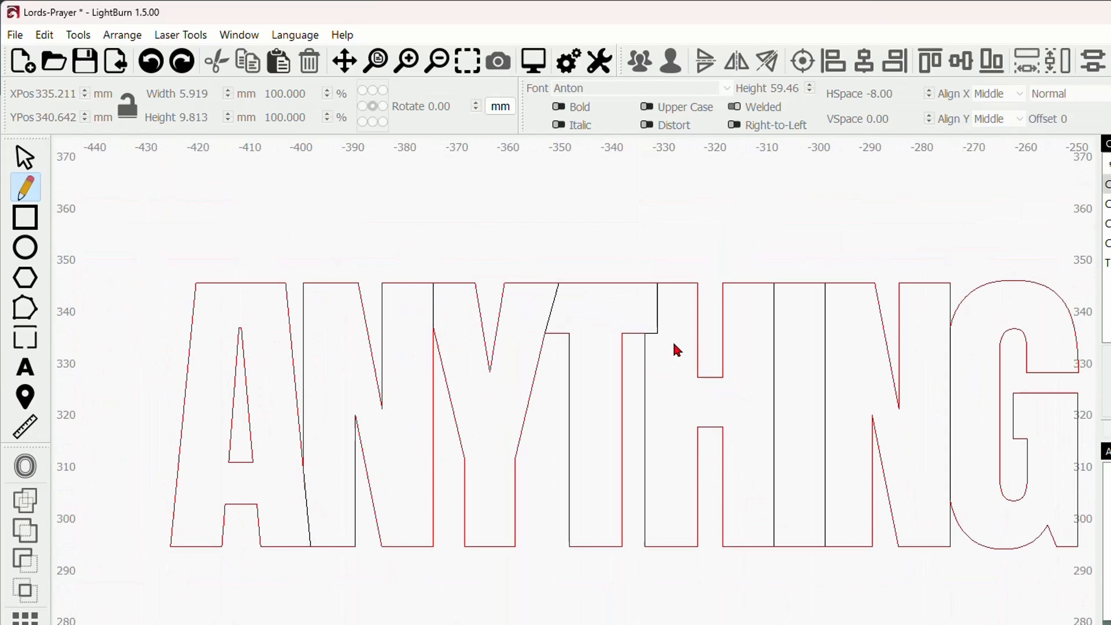
{"action": "scroll", "coordinate": [674, 346], "scroll_direction": "down", "scroll_amount": 3}
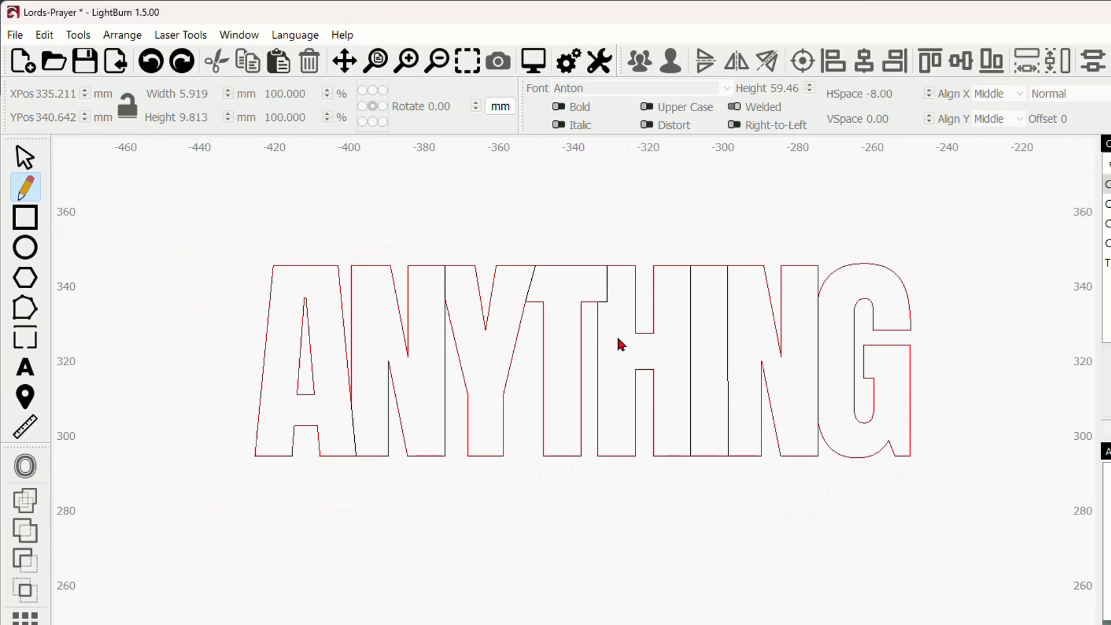
{"action": "scroll", "coordinate": [578, 283], "scroll_direction": "up", "scroll_amount": 3}
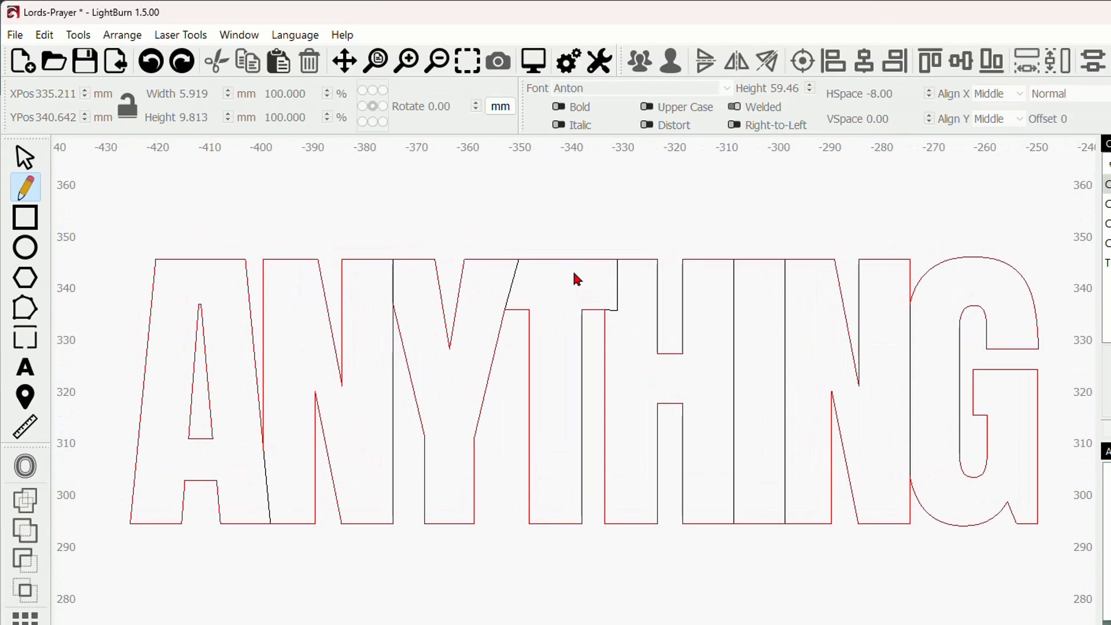
{"action": "scroll", "coordinate": [576, 301], "scroll_direction": "down", "scroll_amount": 1}
{"action": "left_click_drag", "start_coordinate": [572, 303], "coordinate": [576, 354]}
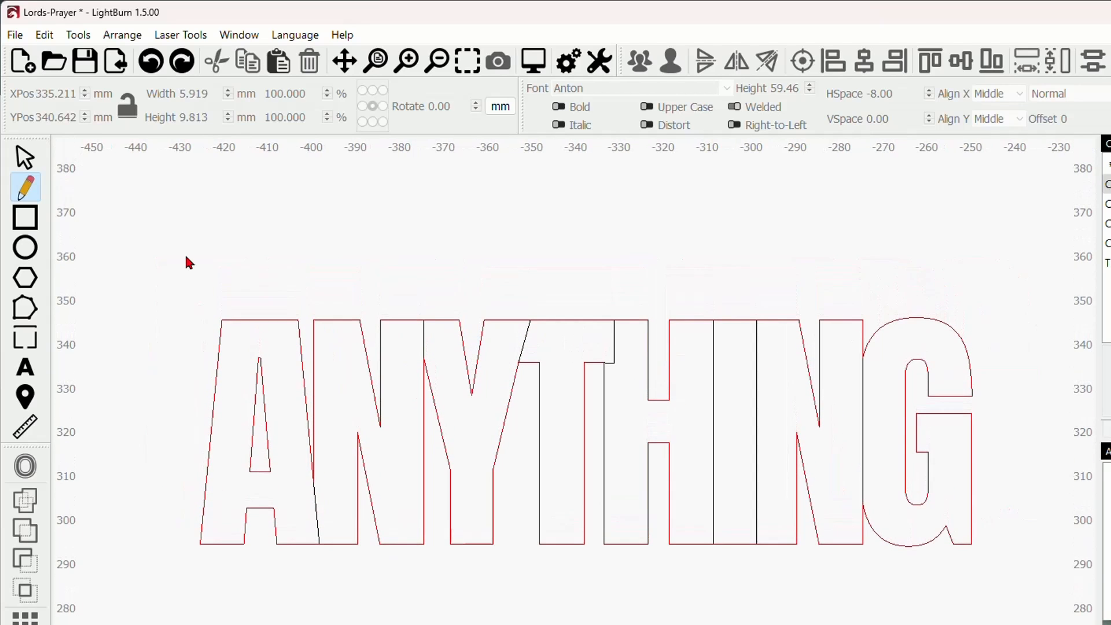
Draw an open zigzag line with a curved end above the lettering, about 52 mm wide and 16 mm high.
{"action": "left_click", "coordinate": [540, 256]}
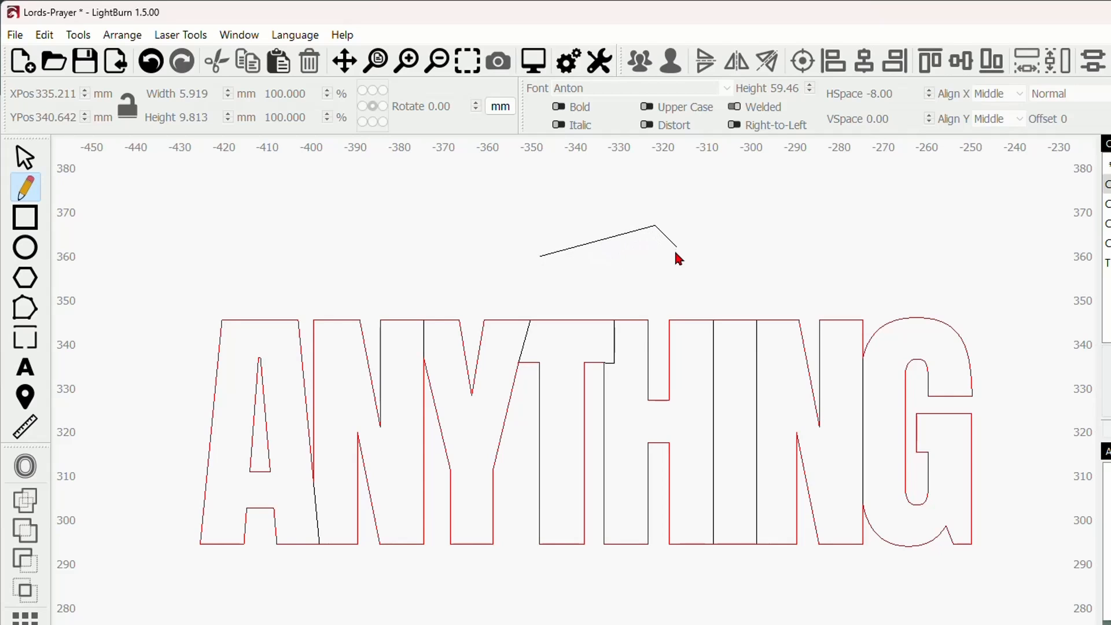
{"action": "left_click", "coordinate": [732, 228]}
{"action": "left_click_drag", "start_coordinate": [811, 270], "coordinate": [773, 214]}
{"action": "key", "text": "ctrl+z"}
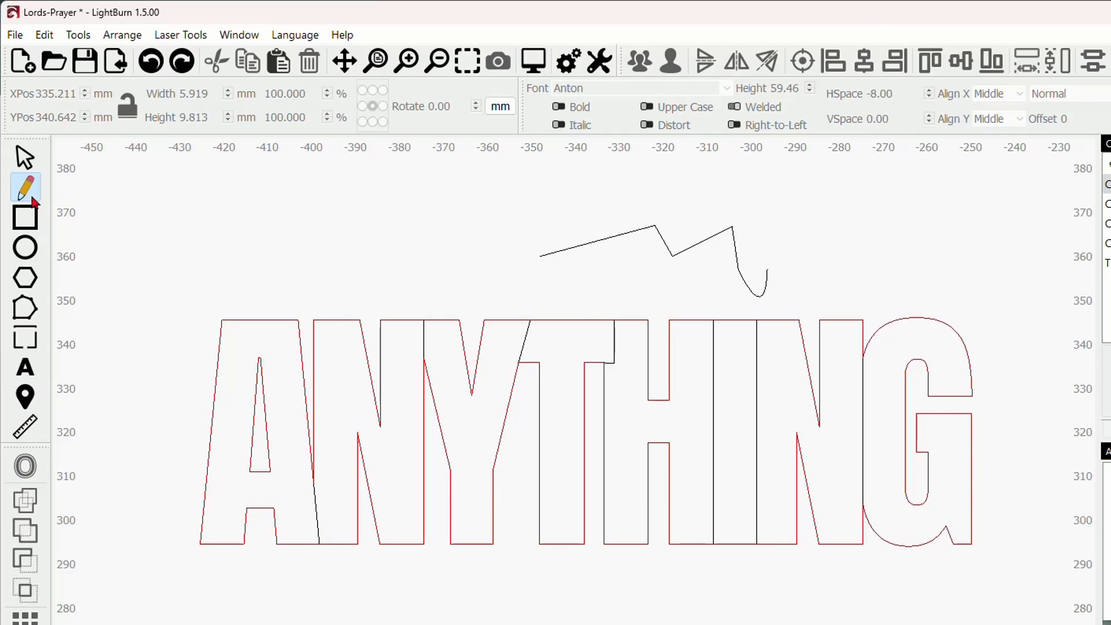
Delete the zigzag line above the ANYTHING lettering.
{"action": "left_click", "coordinate": [25, 157]}
{"action": "left_click", "coordinate": [652, 241]}
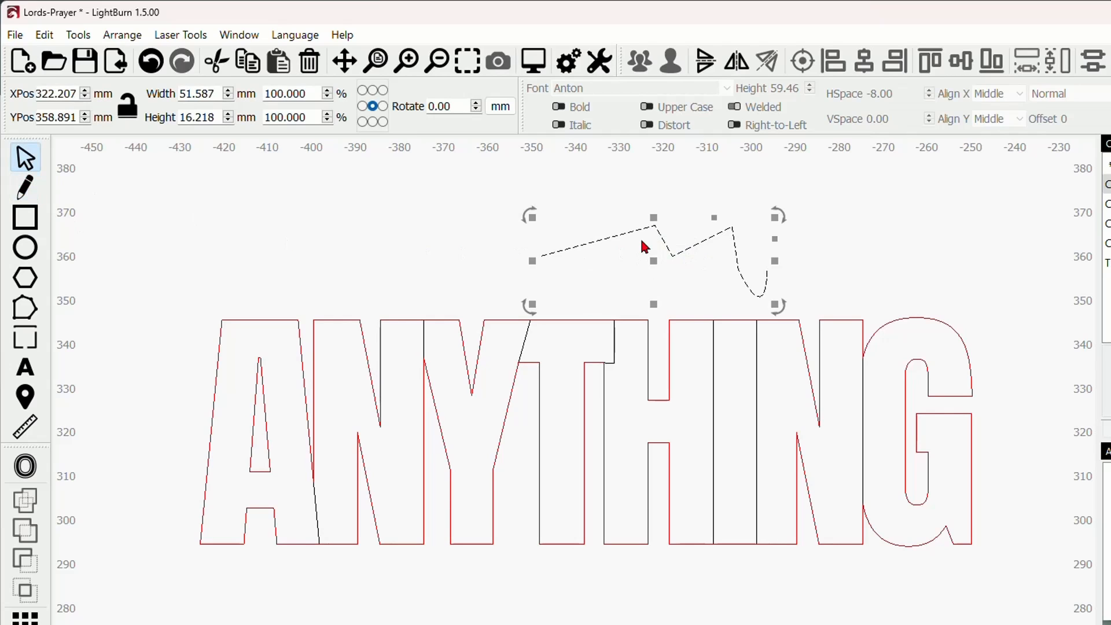
{"action": "key", "text": "Delete"}
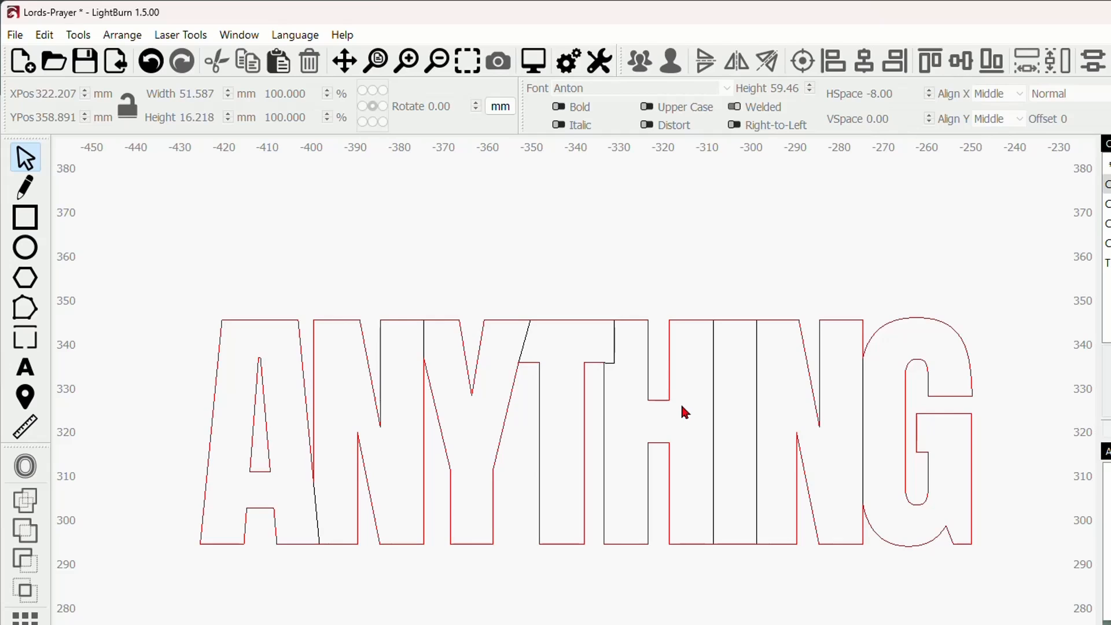
{"action": "left_click_drag", "start_coordinate": [679, 401], "coordinate": [683, 363]}
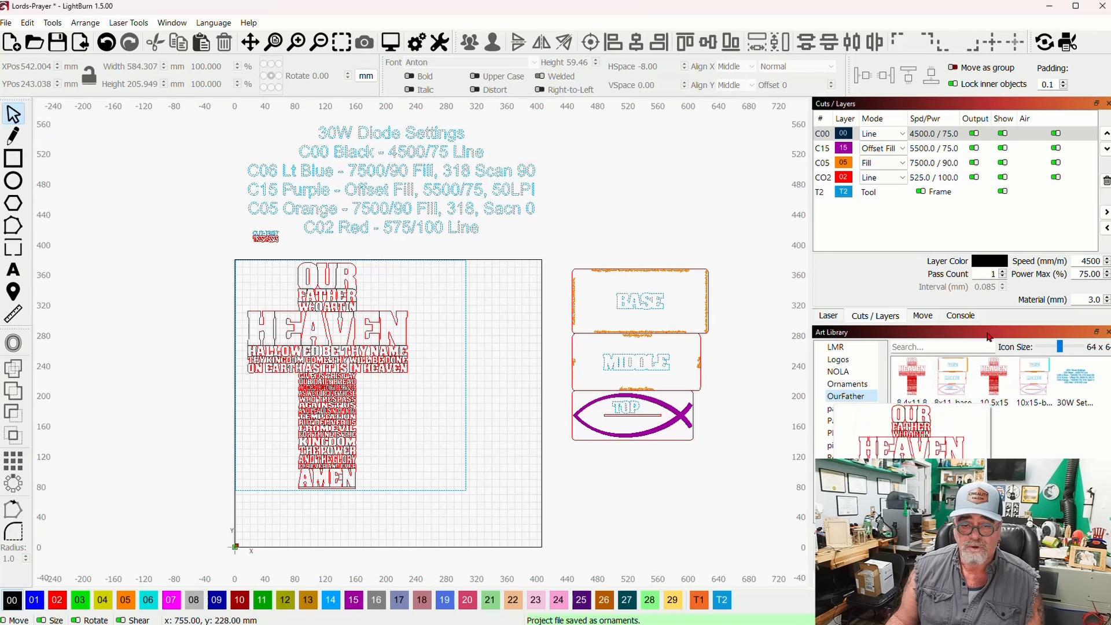
Undock and enlarge the Art Library, and set its icon size to 192 x 192.
{"action": "left_click_drag", "start_coordinate": [936, 333], "coordinate": [413, 64]}
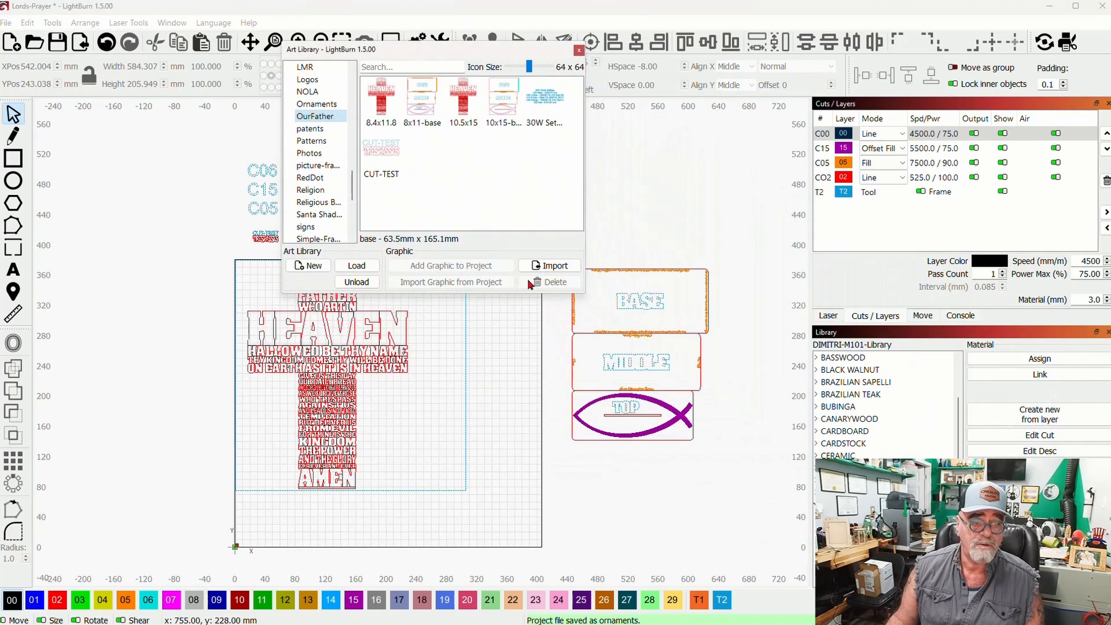
{"action": "left_click_drag", "start_coordinate": [583, 292], "coordinate": [860, 511]}
{"action": "left_click", "coordinate": [816, 68]}
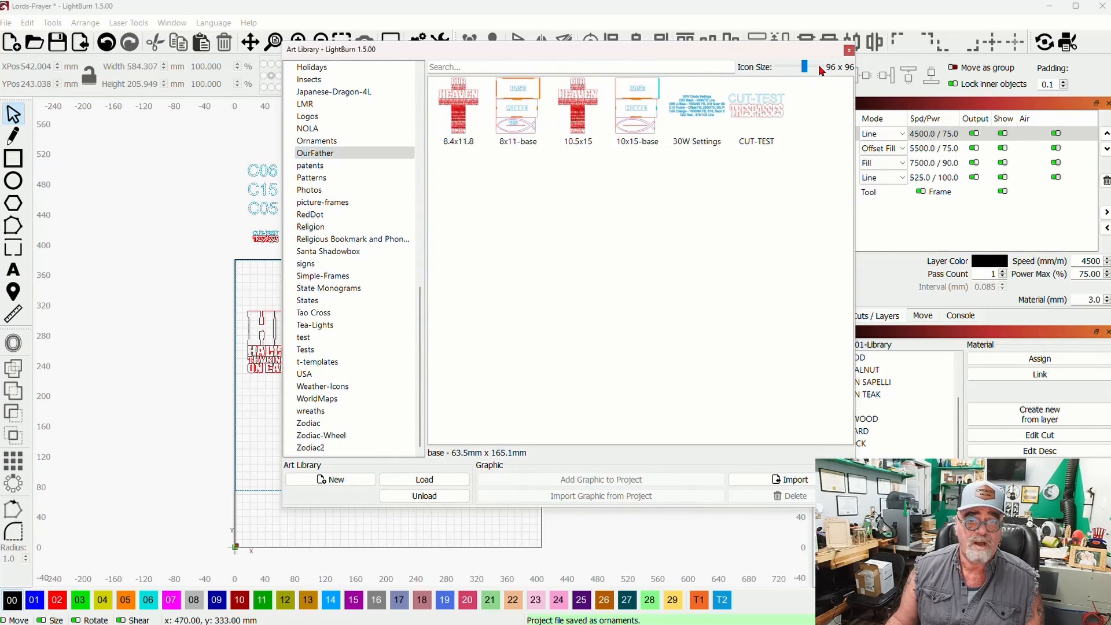
{"action": "left_click", "coordinate": [817, 68]}
{"action": "left_click", "coordinate": [817, 68]}
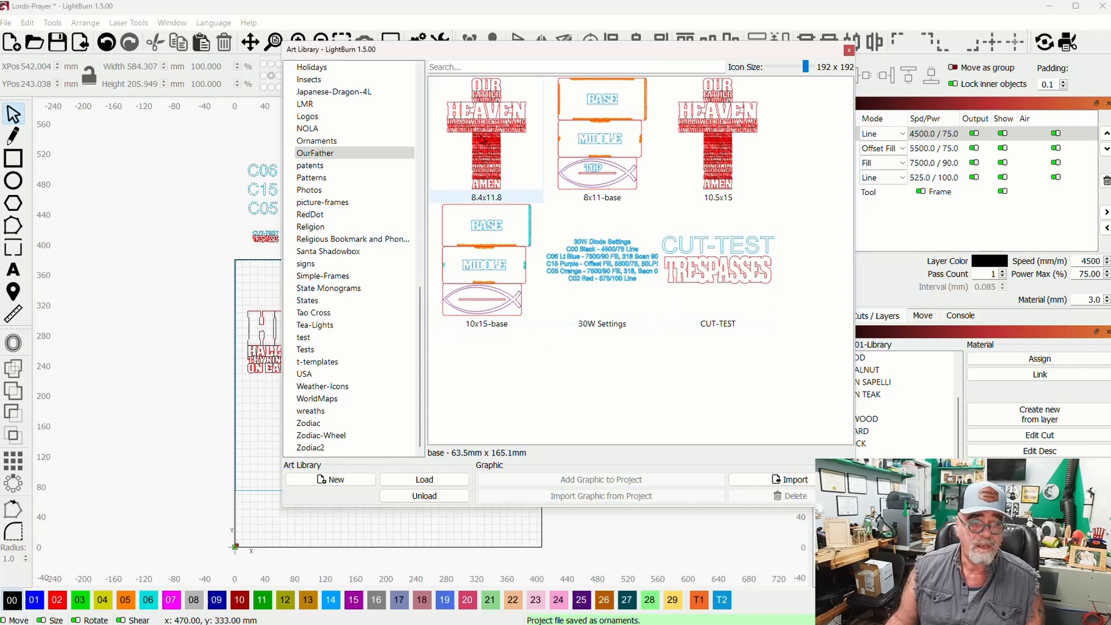
Review the cross, base, 30W Settings and CUT-TEST graphics in the OurFather library, and dock the Art Library again.
{"action": "mouse_move", "coordinate": [483, 141]}
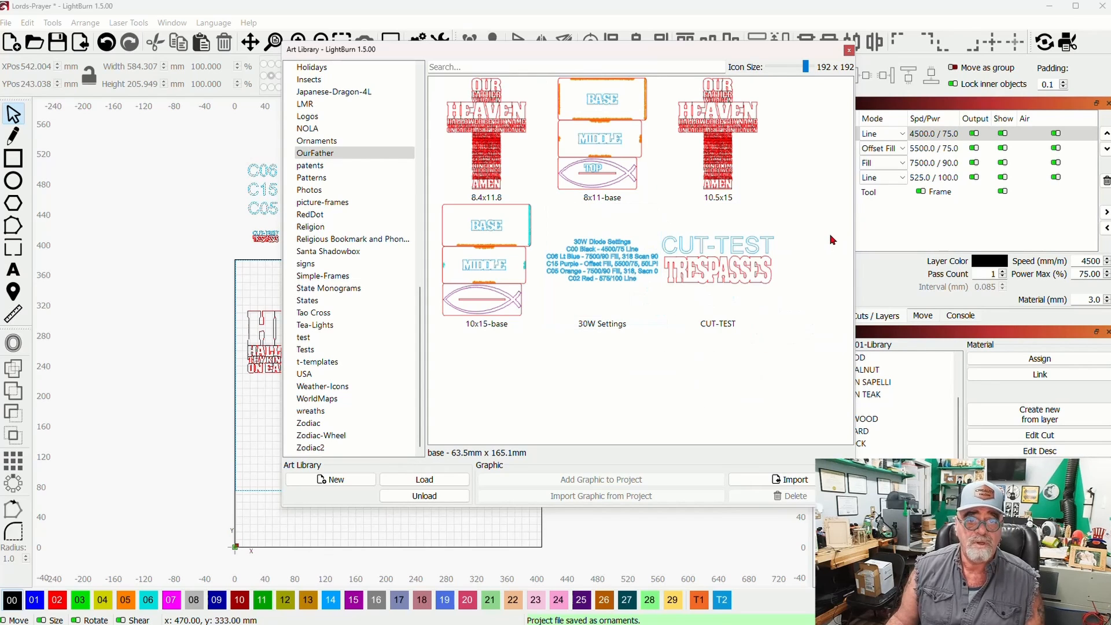
{"action": "mouse_move", "coordinate": [729, 146]}
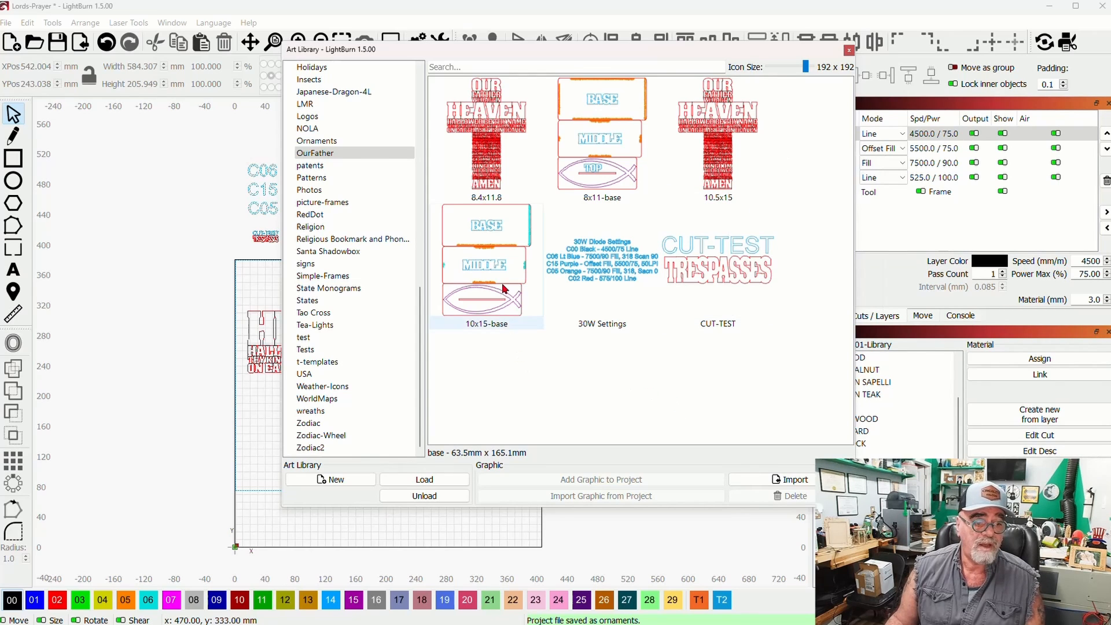
{"action": "mouse_move", "coordinate": [501, 272]}
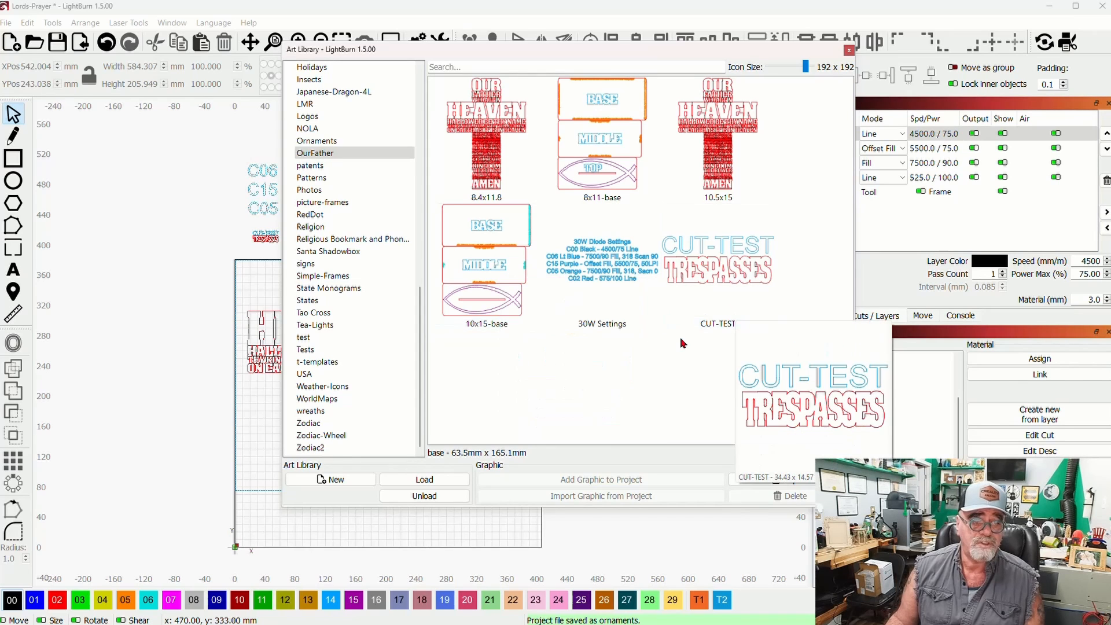
{"action": "mouse_move", "coordinate": [495, 306]}
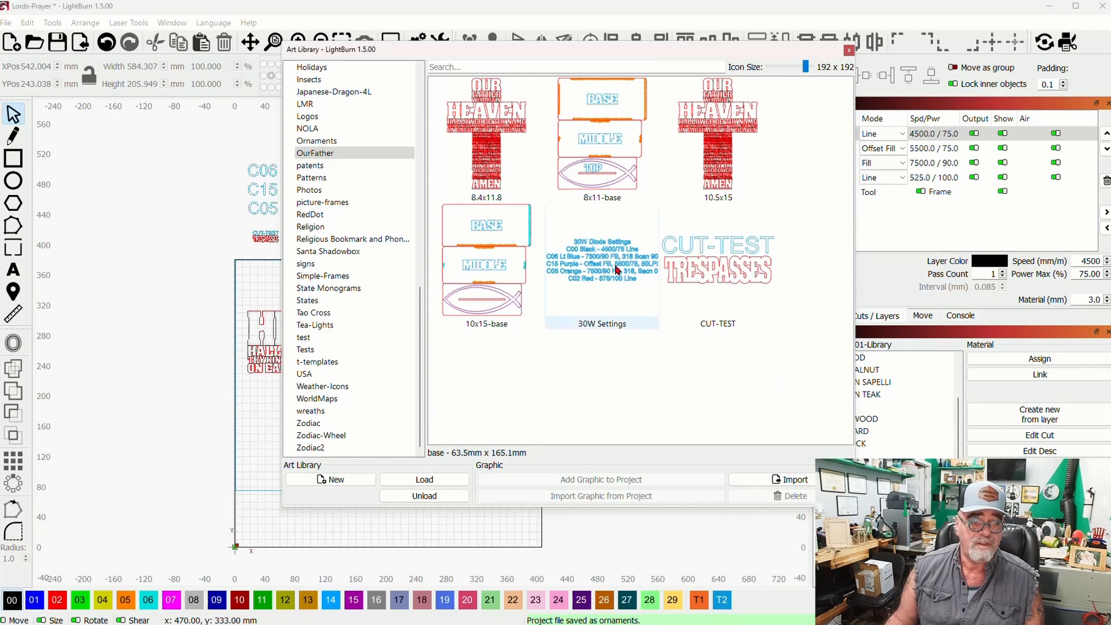
{"action": "mouse_move", "coordinate": [618, 270]}
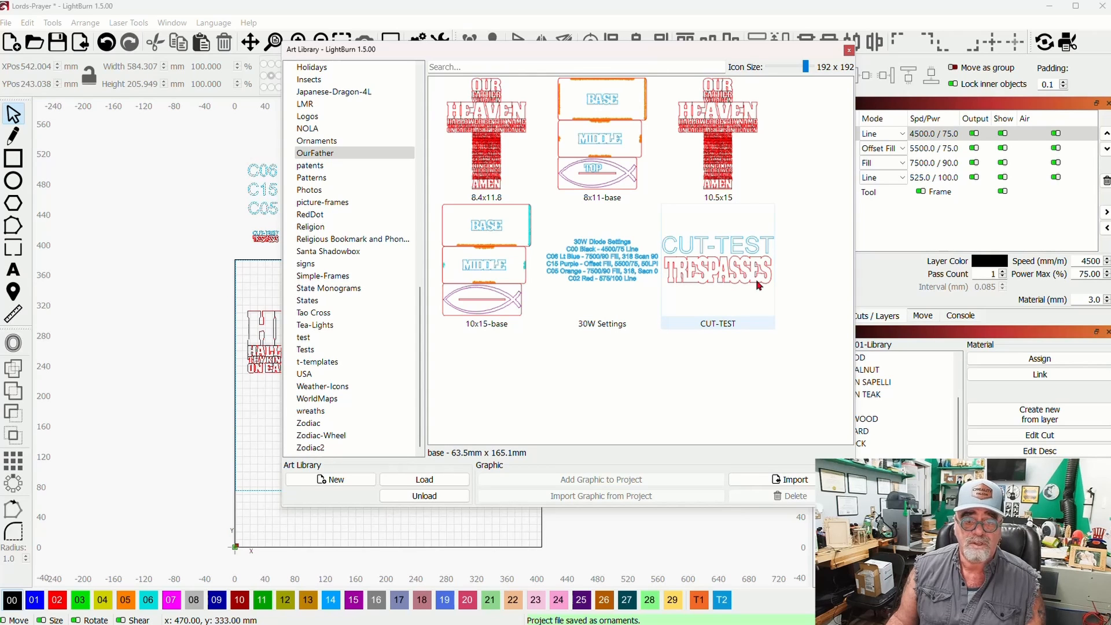
{"action": "left_click_drag", "start_coordinate": [620, 53], "coordinate": [846, 416]}
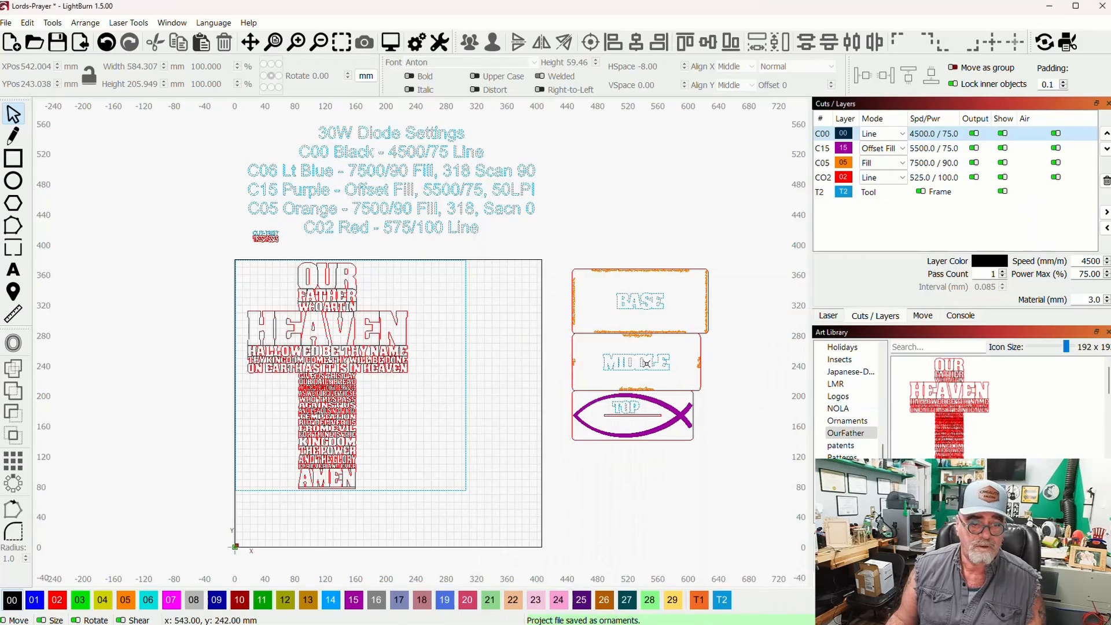
Set the docked Art Library's icon size to 32 x 32.
{"action": "scroll", "coordinate": [672, 370], "scroll_direction": "up", "scroll_amount": 1}
{"action": "left_click_drag", "start_coordinate": [506, 309], "coordinate": [659, 387]}
{"action": "scroll", "coordinate": [373, 286], "scroll_direction": "up", "scroll_amount": 5}
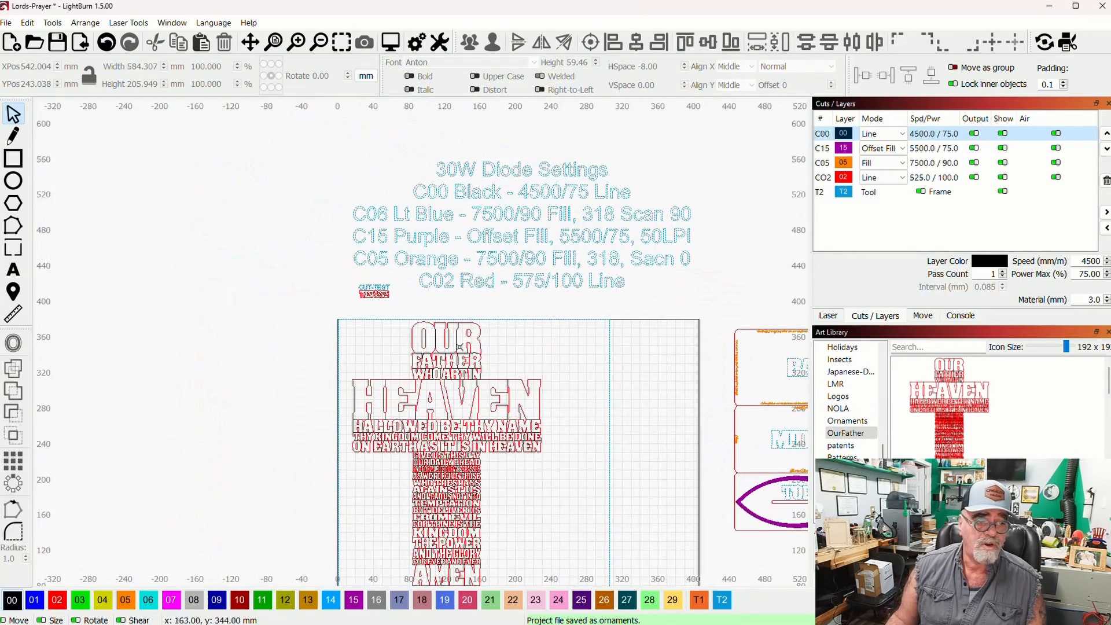
{"action": "scroll", "coordinate": [376, 286], "scroll_direction": "up", "scroll_amount": 3}
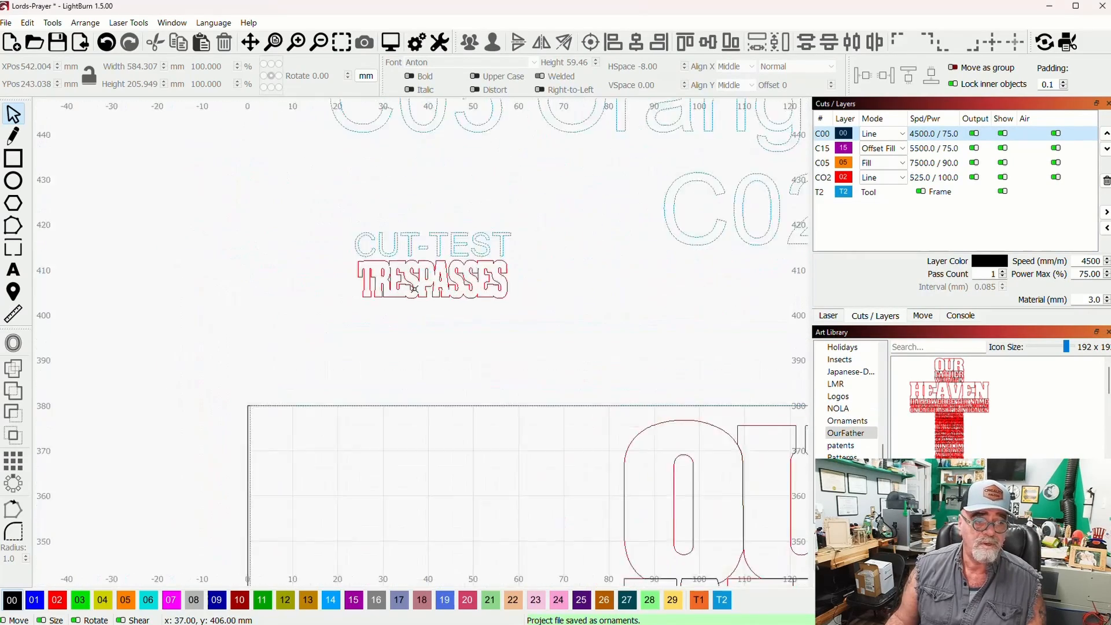
{"action": "left_click", "coordinate": [1034, 348]}
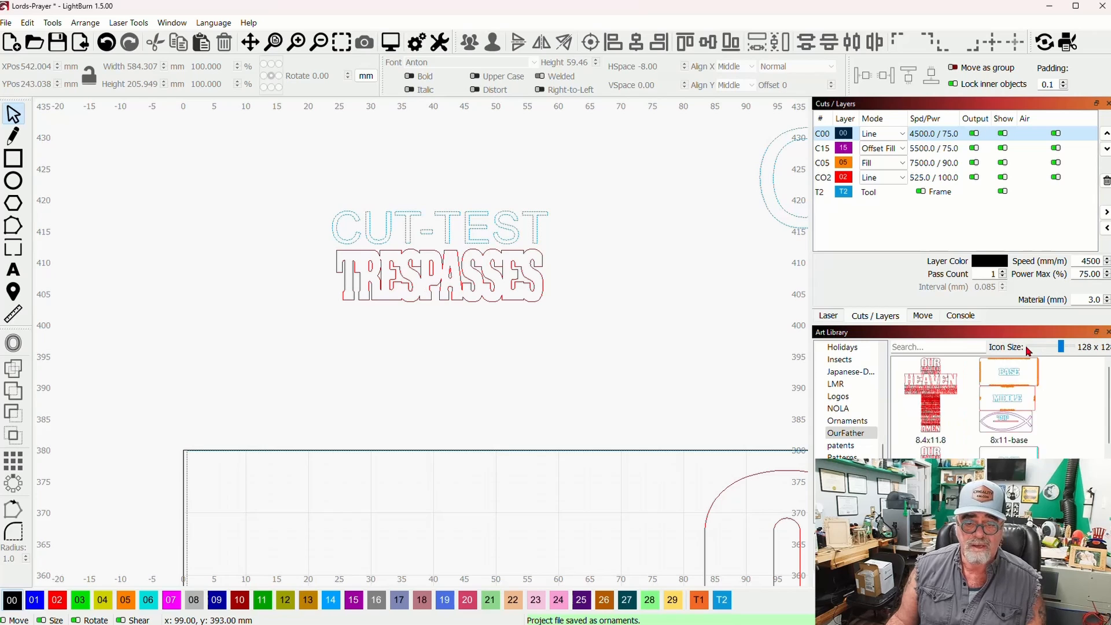
{"action": "left_click", "coordinate": [1030, 348]}
{"action": "left_click", "coordinate": [1032, 347]}
{"action": "left_click", "coordinate": [1034, 346]}
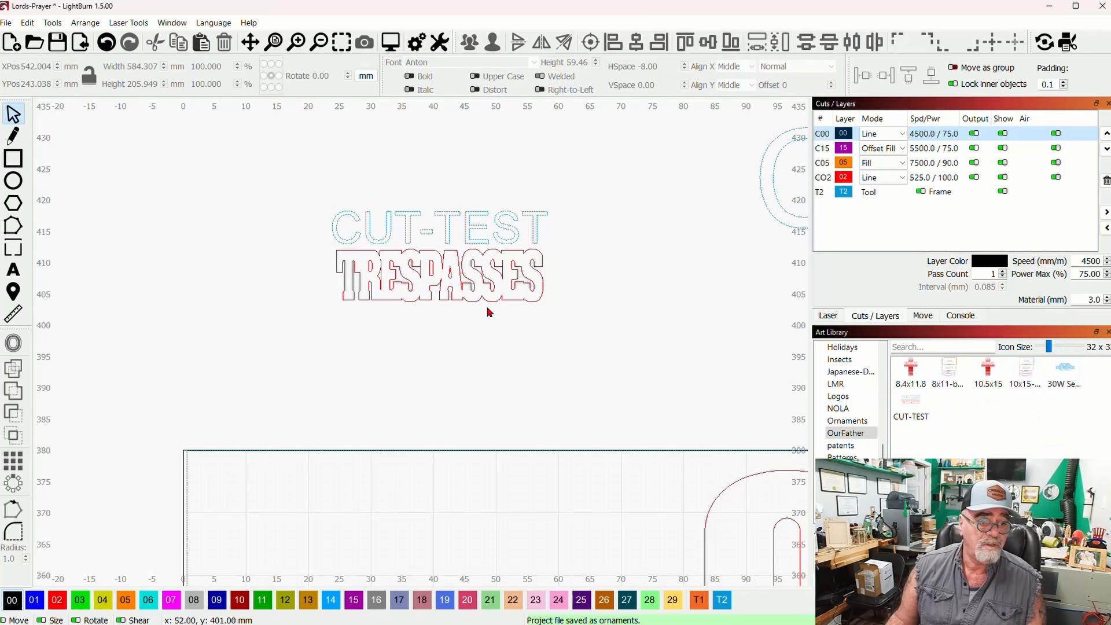
Examine the CUT-TEST graphic above the work area, including the cut and dividing lines of the welded word TRESPASSES.
{"action": "left_click", "coordinate": [460, 272]}
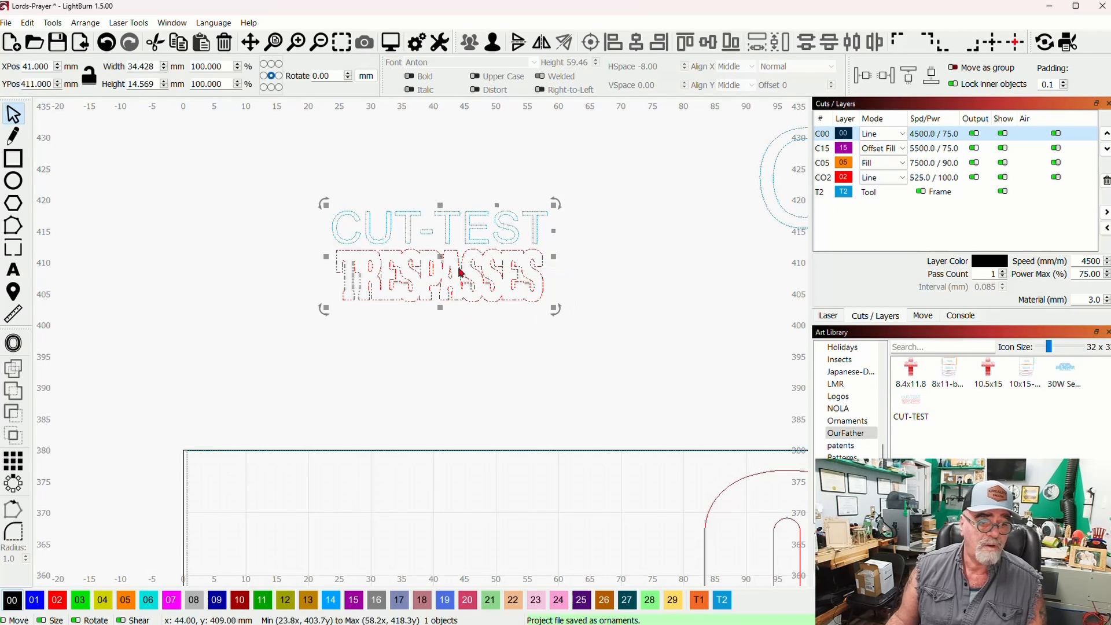
{"action": "left_click", "coordinate": [457, 329]}
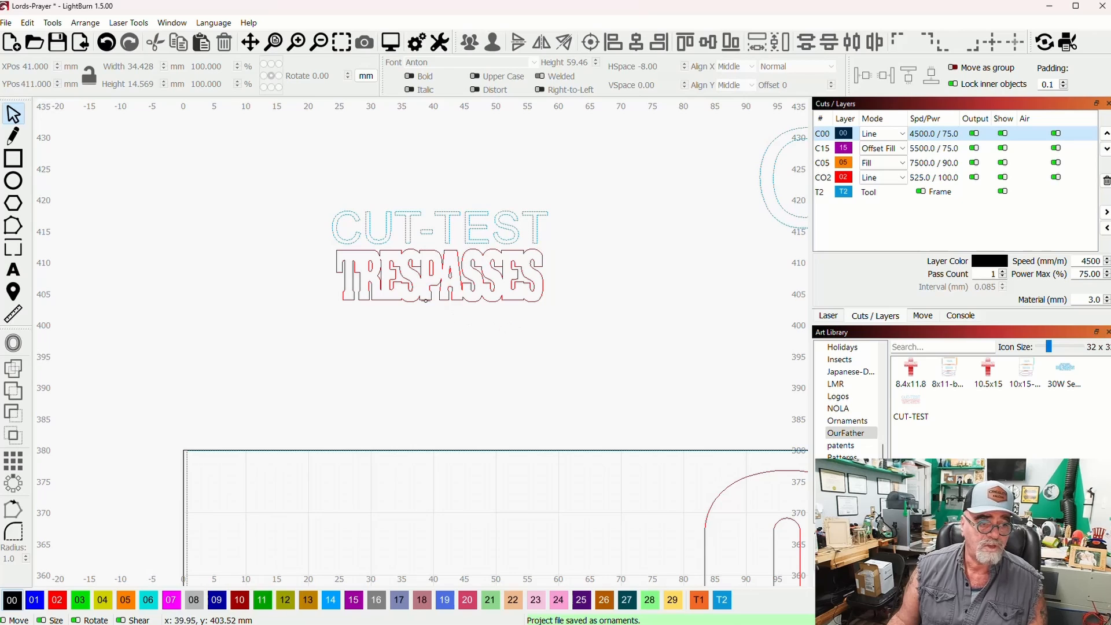
{"action": "scroll", "coordinate": [399, 278], "scroll_direction": "up", "scroll_amount": 2}
{"action": "scroll", "coordinate": [425, 281], "scroll_direction": "up", "scroll_amount": 1}
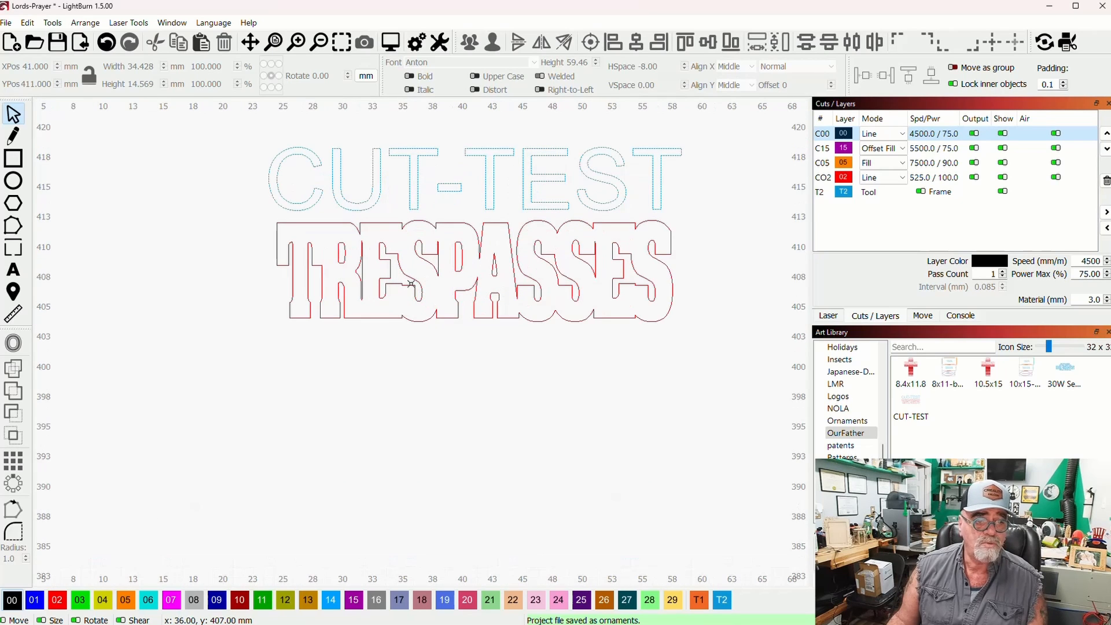
{"action": "scroll", "coordinate": [504, 294], "scroll_direction": "up", "scroll_amount": 1}
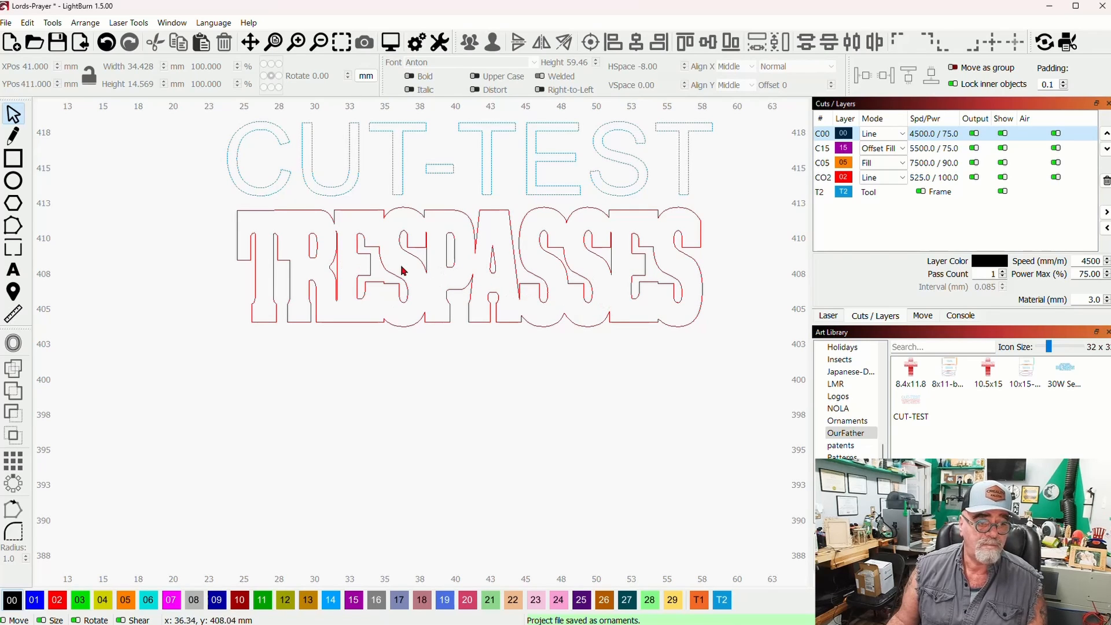
{"action": "scroll", "coordinate": [356, 275], "scroll_direction": "up", "scroll_amount": 2}
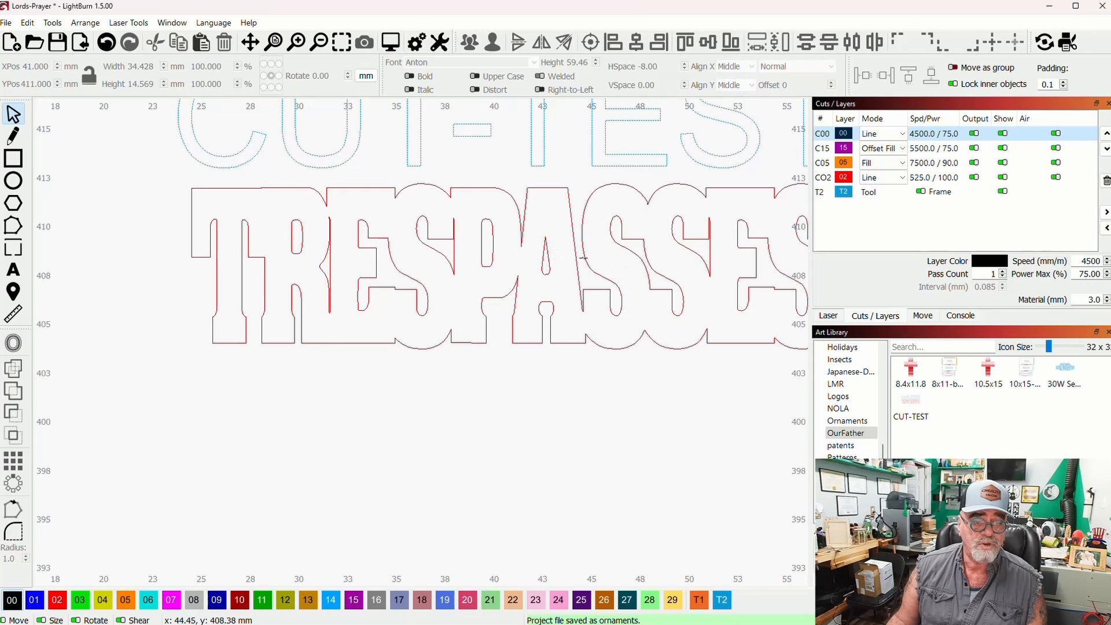
{"action": "scroll", "coordinate": [575, 281], "scroll_direction": "down", "scroll_amount": 10}
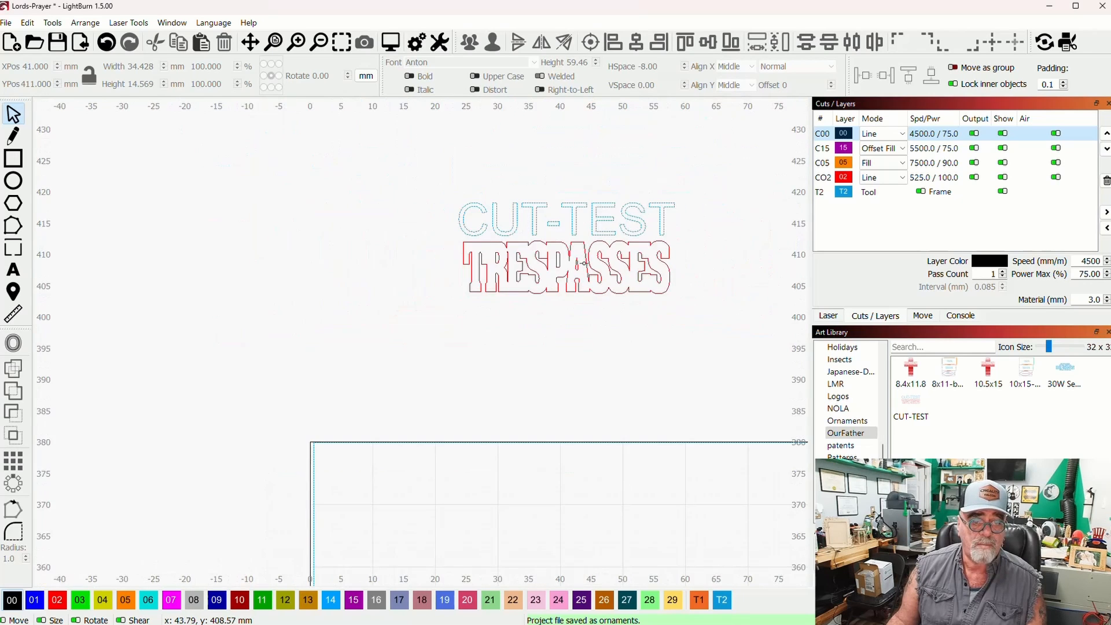
{"action": "scroll", "coordinate": [576, 284], "scroll_direction": "down", "scroll_amount": 3}
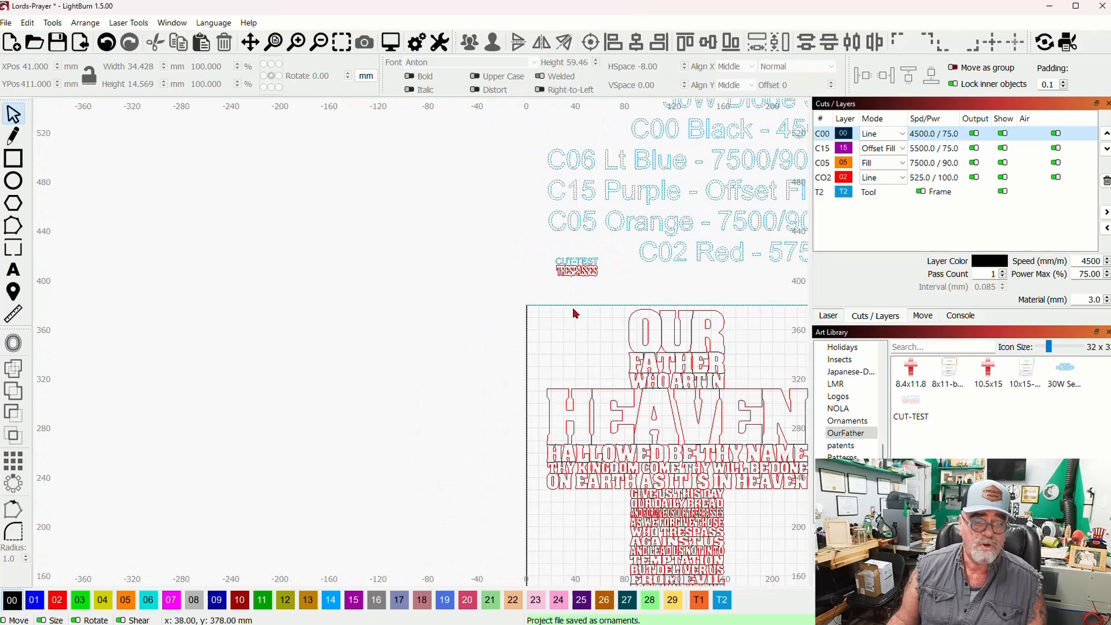
Move the CUT-TEST graphic from above the work area onto the bed beside the lower part of the cross.
{"action": "left_click_drag", "start_coordinate": [573, 309], "coordinate": [460, 211]}
{"action": "left_click", "coordinate": [466, 173]}
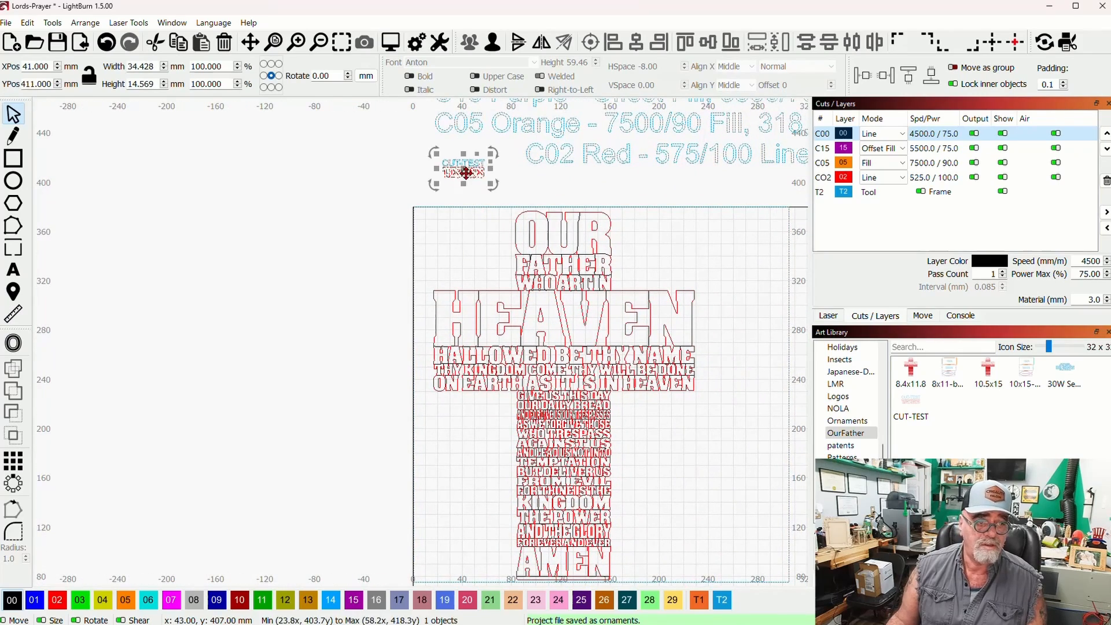
{"action": "left_click_drag", "start_coordinate": [465, 173], "coordinate": [679, 446]}
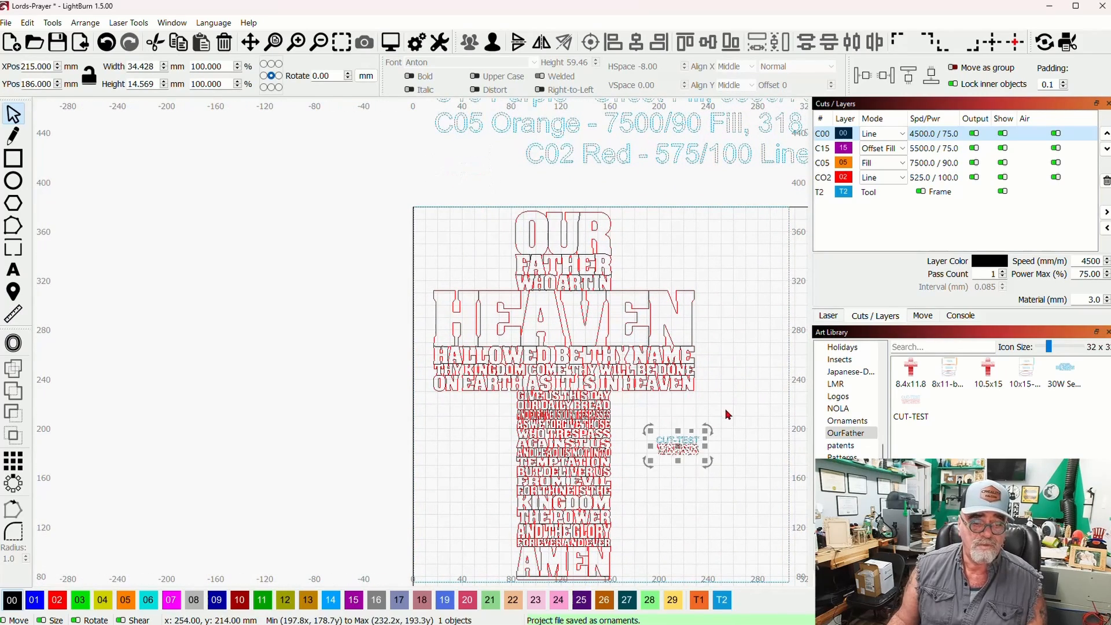
{"action": "scroll", "coordinate": [726, 411], "scroll_direction": "up", "scroll_amount": 1}
{"action": "left_click_drag", "start_coordinate": [724, 407], "coordinate": [698, 290]}
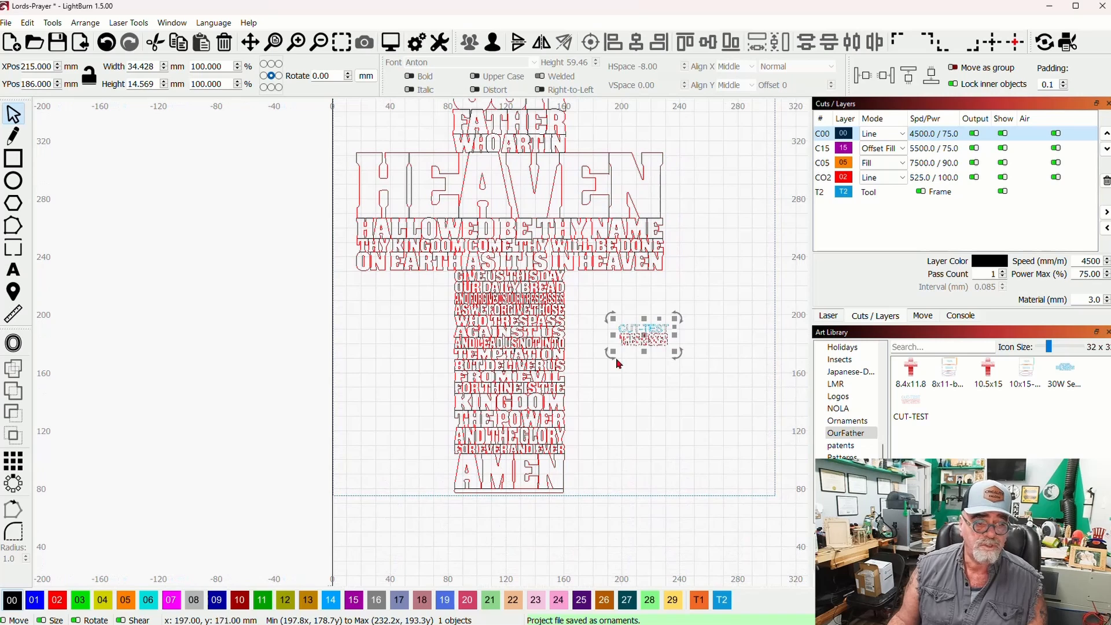
{"action": "scroll", "coordinate": [588, 323], "scroll_direction": "up", "scroll_amount": 1}
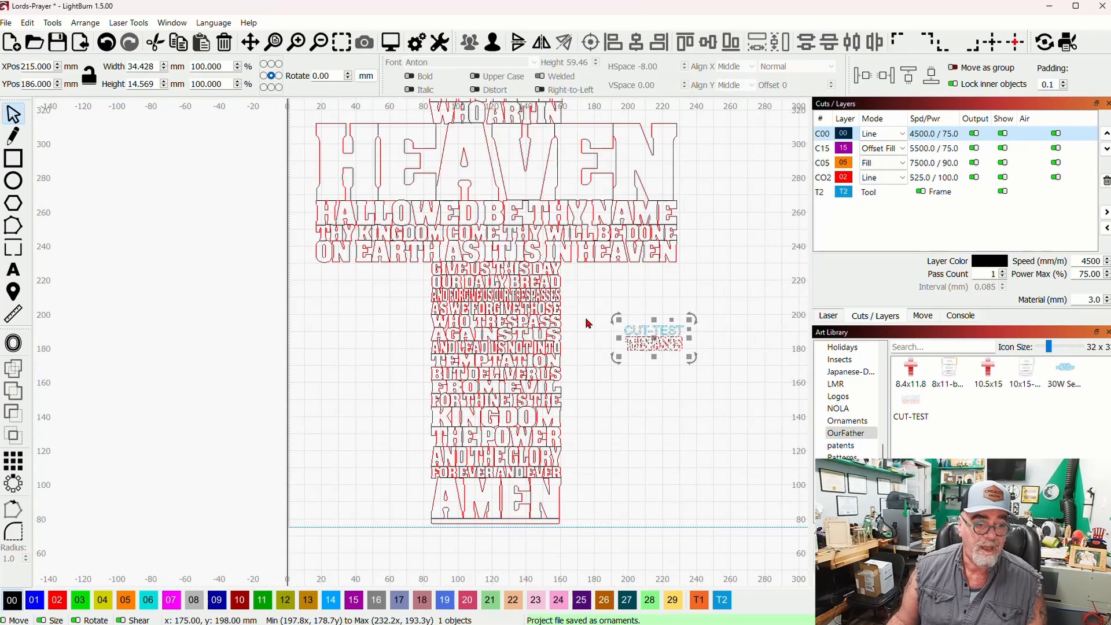
{"action": "scroll", "coordinate": [585, 321], "scroll_direction": "up", "scroll_amount": 2}
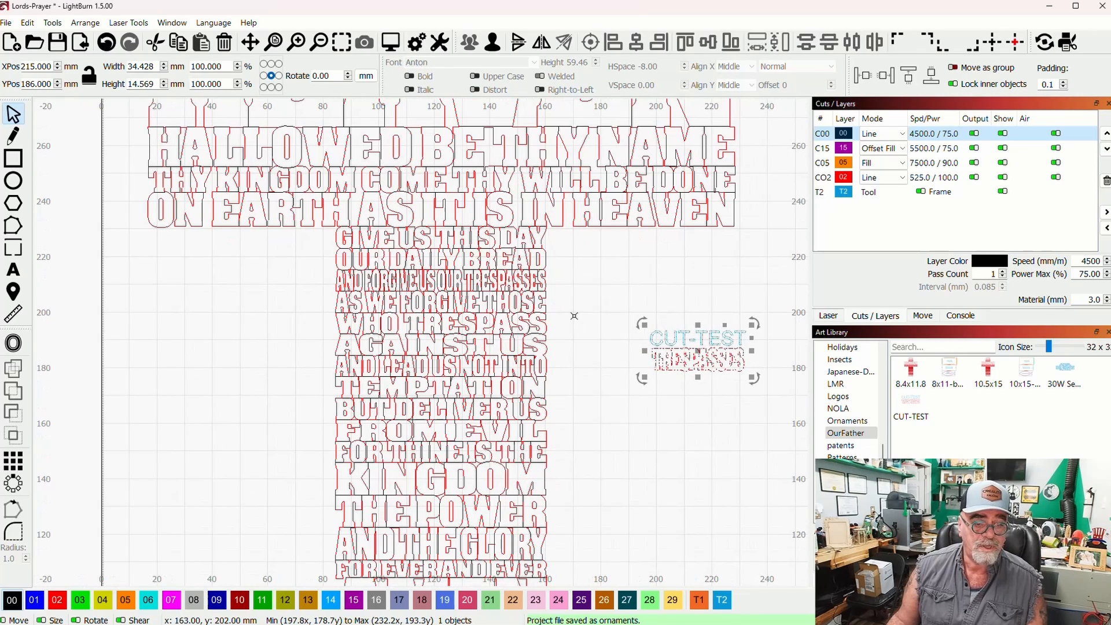
Shift the CUT-TEST graphic closer to the cross and check its size in inches.
{"action": "left_click_drag", "start_coordinate": [698, 351], "coordinate": [680, 323]}
{"action": "left_click", "coordinate": [705, 341]}
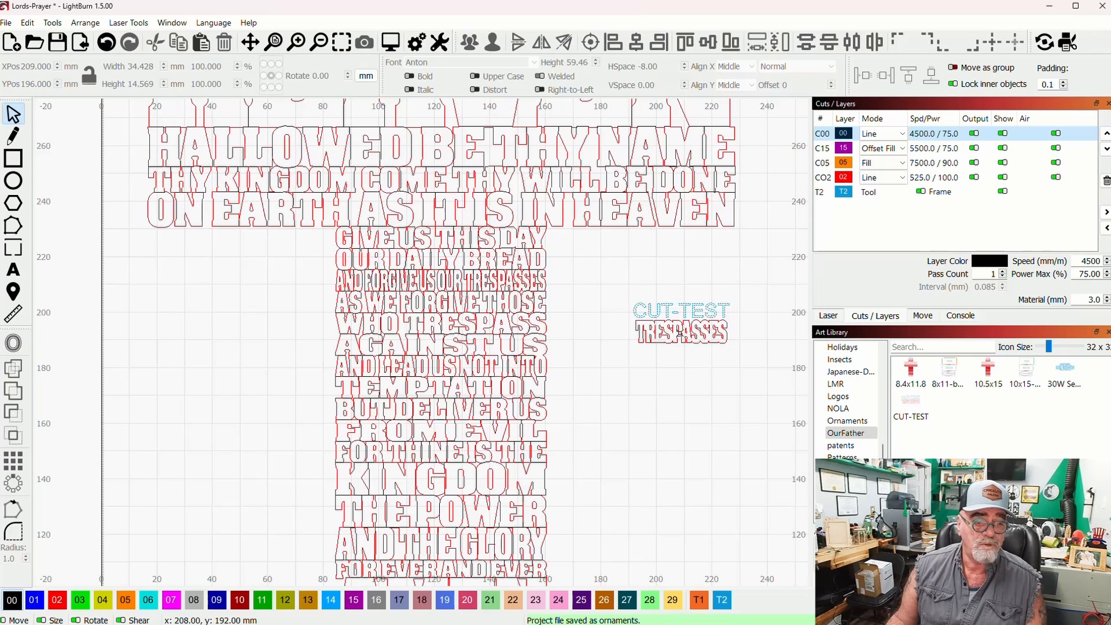
{"action": "left_click_drag", "start_coordinate": [694, 336], "coordinate": [679, 337]}
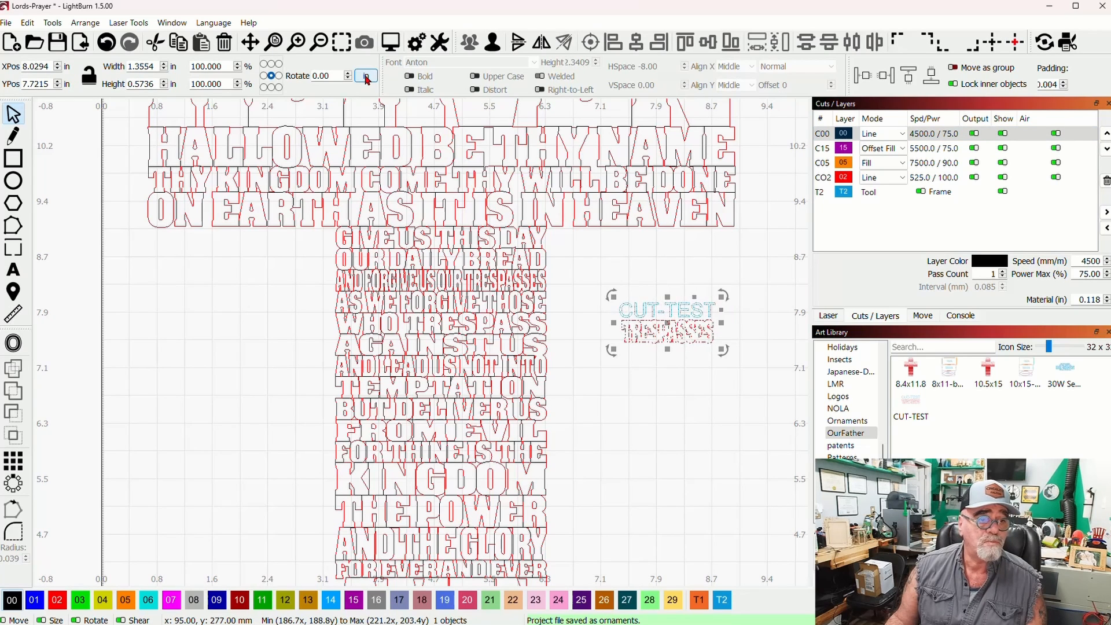
Move the CUT-TEST graphic back above the work area, to about X 30 mm and Y 405 mm, and deselect it.
{"action": "scroll", "coordinate": [653, 367], "scroll_direction": "down", "scroll_amount": 4}
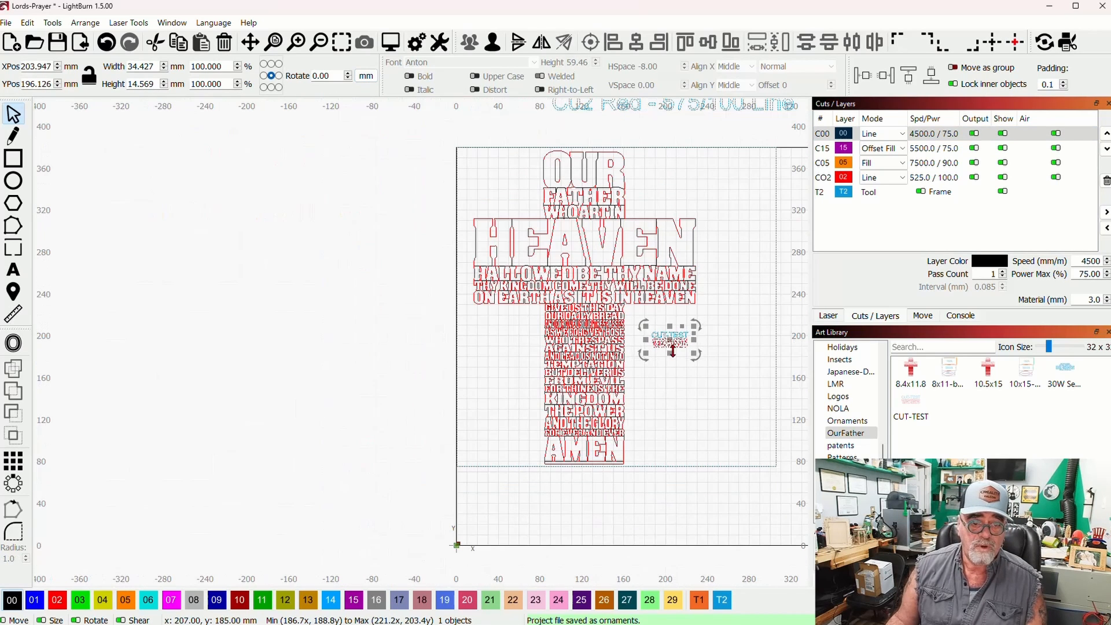
{"action": "left_click_drag", "start_coordinate": [669, 336], "coordinate": [488, 119]}
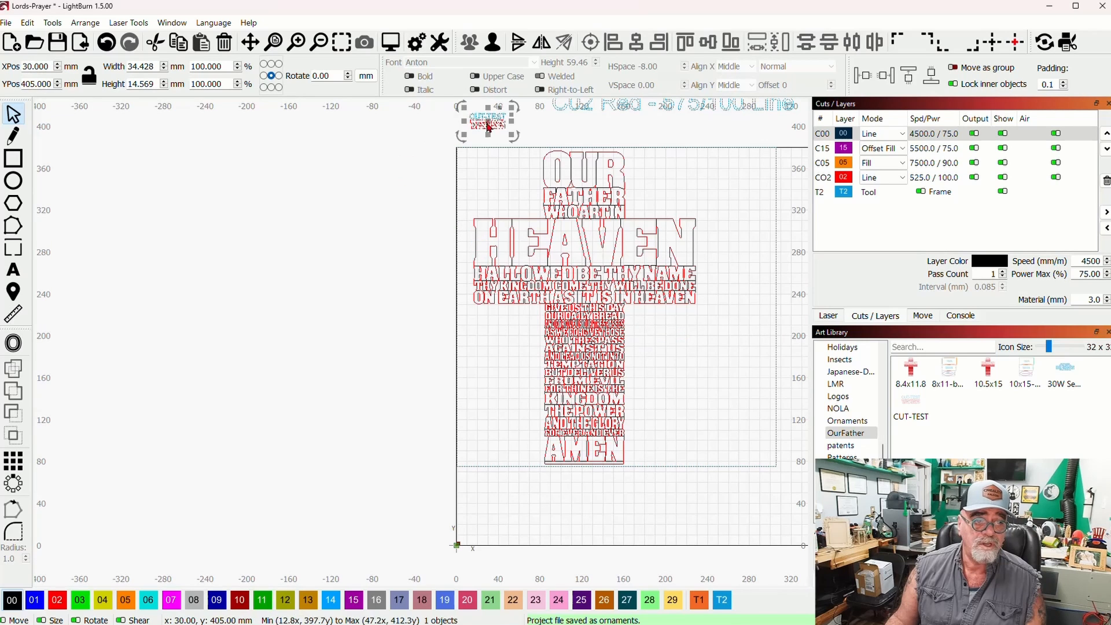
{"action": "left_click", "coordinate": [426, 220]}
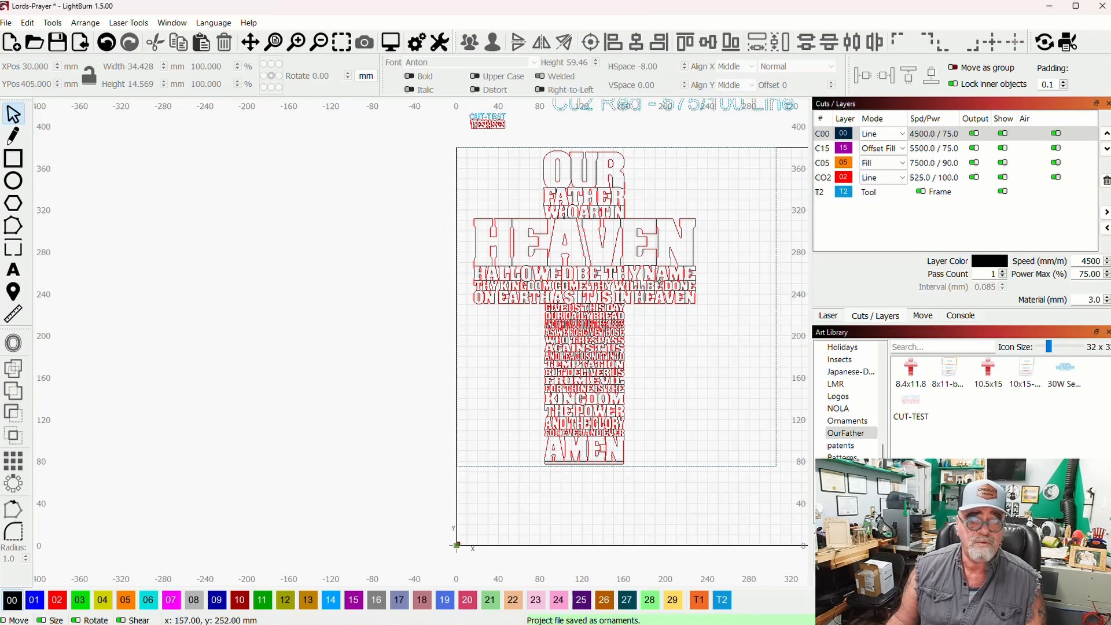
Hide the red C02 layer to examine the cross's black C00 dividing lines, and show the layer again.
{"action": "left_click_drag", "start_coordinate": [712, 275], "coordinate": [638, 309]}
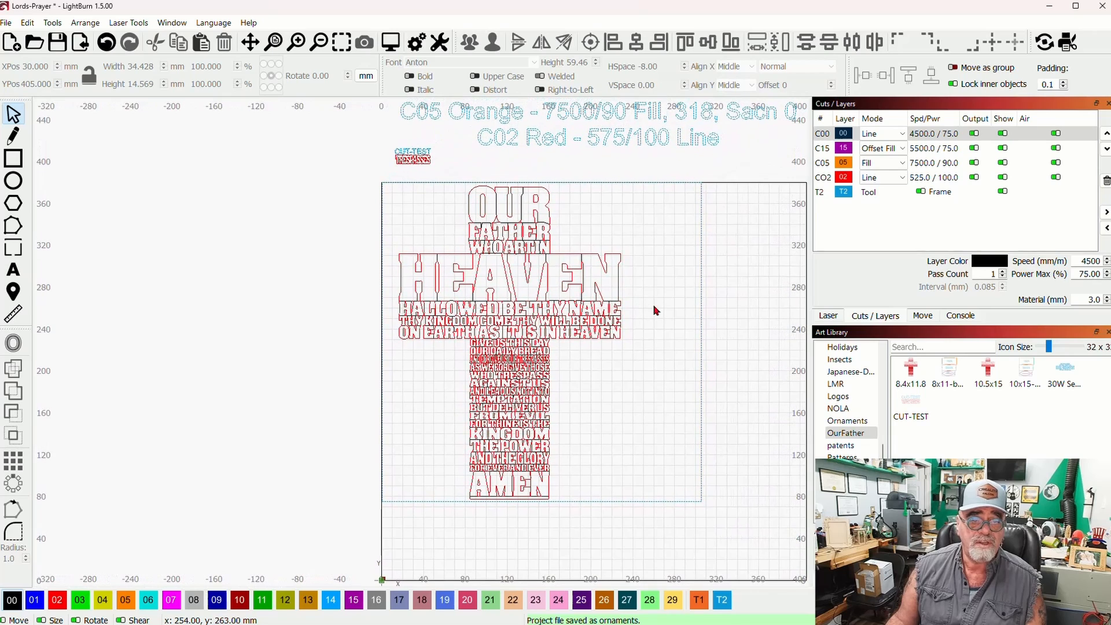
{"action": "scroll", "coordinate": [656, 300], "scroll_direction": "down", "scroll_amount": 2}
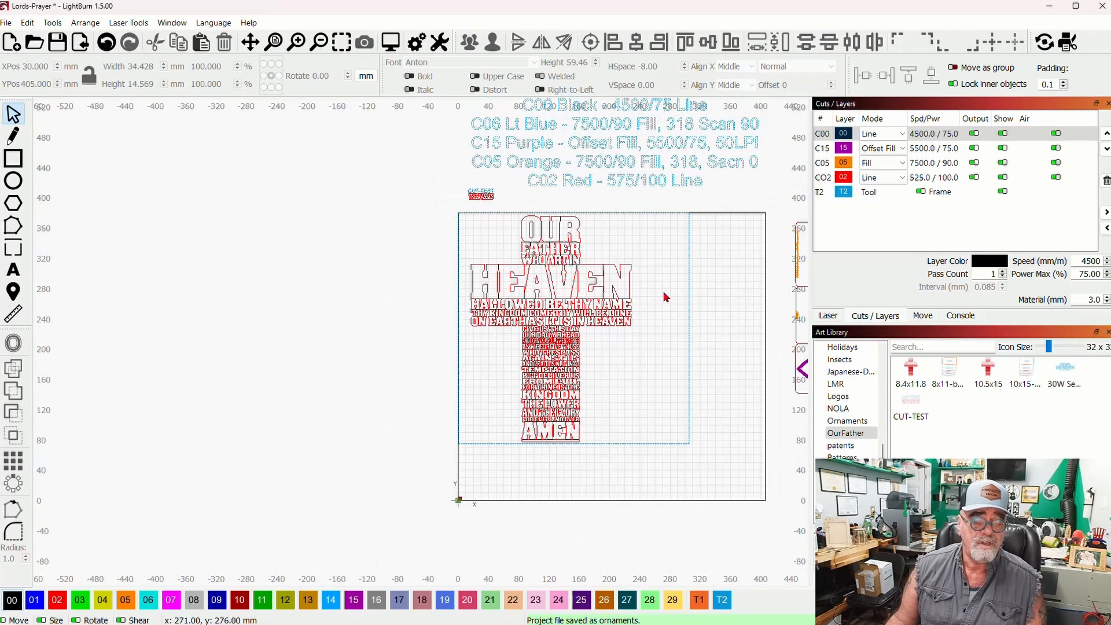
{"action": "left_click_drag", "start_coordinate": [670, 279], "coordinate": [607, 325]}
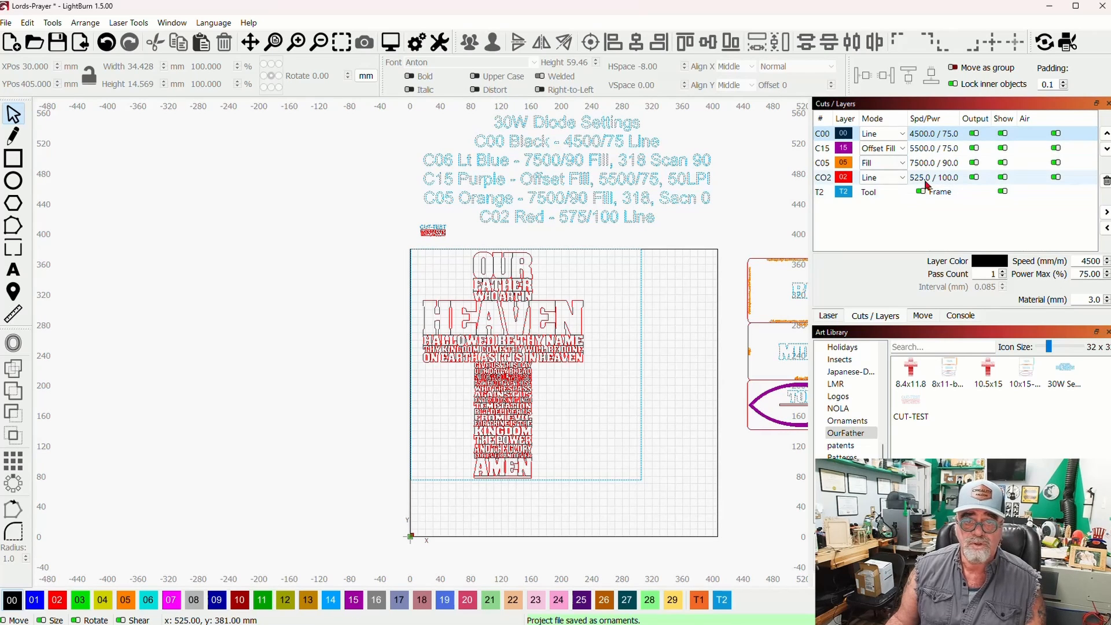
{"action": "left_click", "coordinate": [1003, 178]}
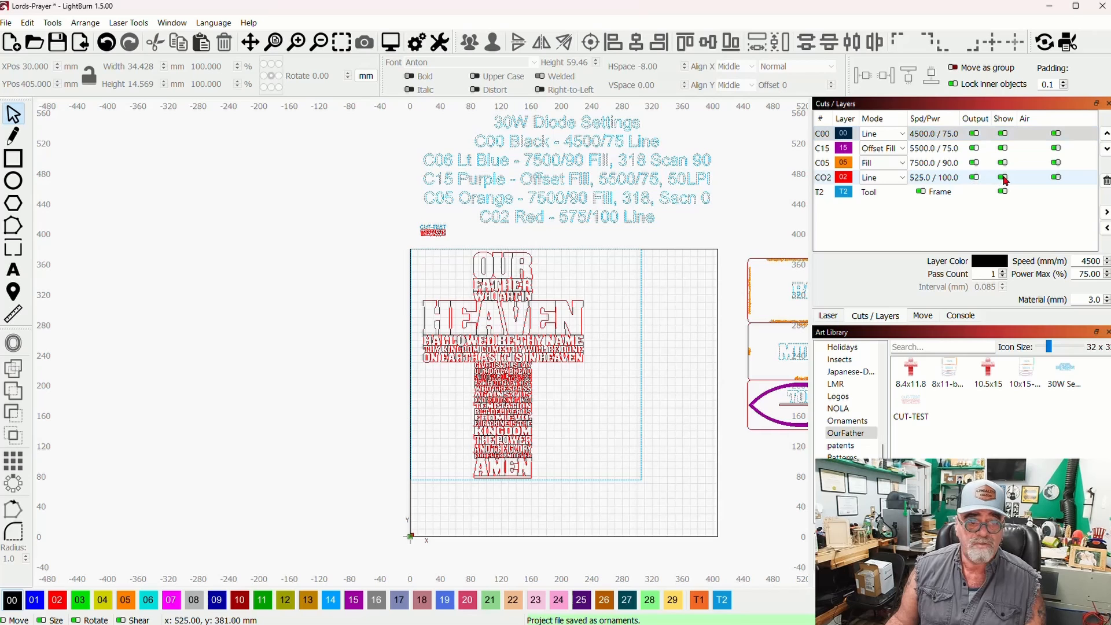
{"action": "scroll", "coordinate": [550, 343], "scroll_direction": "up", "scroll_amount": 5}
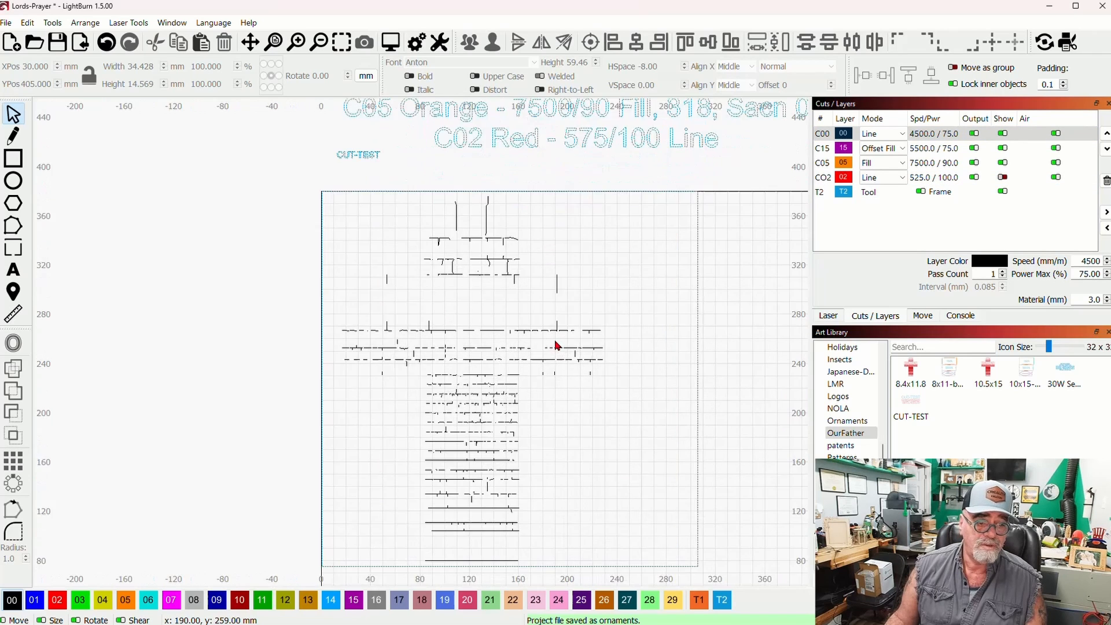
{"action": "left_click_drag", "start_coordinate": [542, 330], "coordinate": [601, 253]}
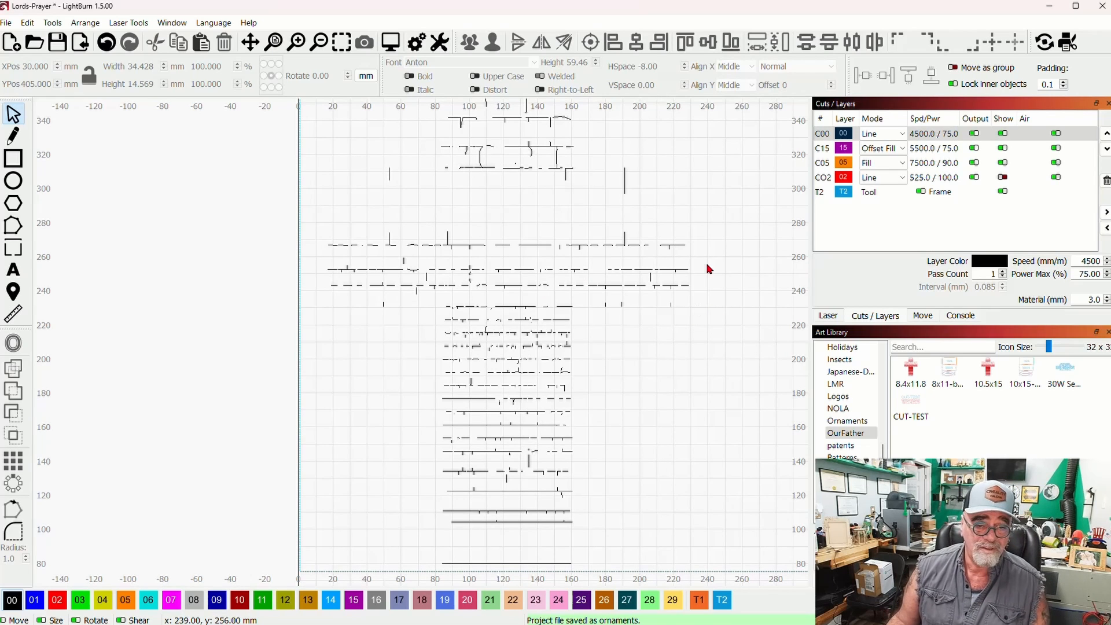
{"action": "scroll", "coordinate": [707, 267], "scroll_direction": "down", "scroll_amount": 4}
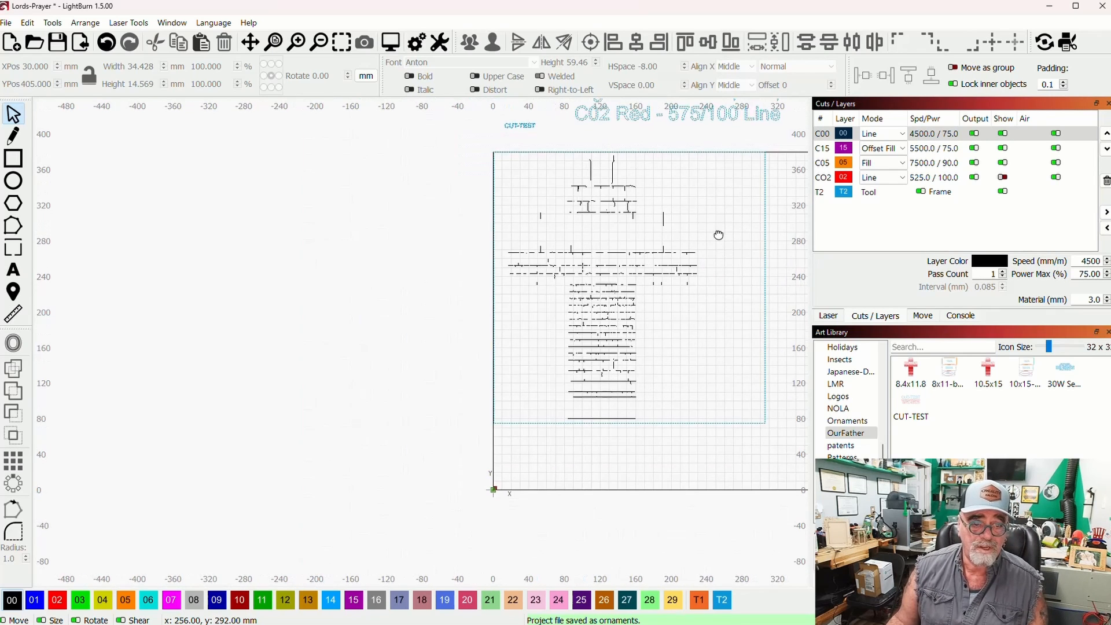
{"action": "left_click_drag", "start_coordinate": [716, 235], "coordinate": [635, 280]}
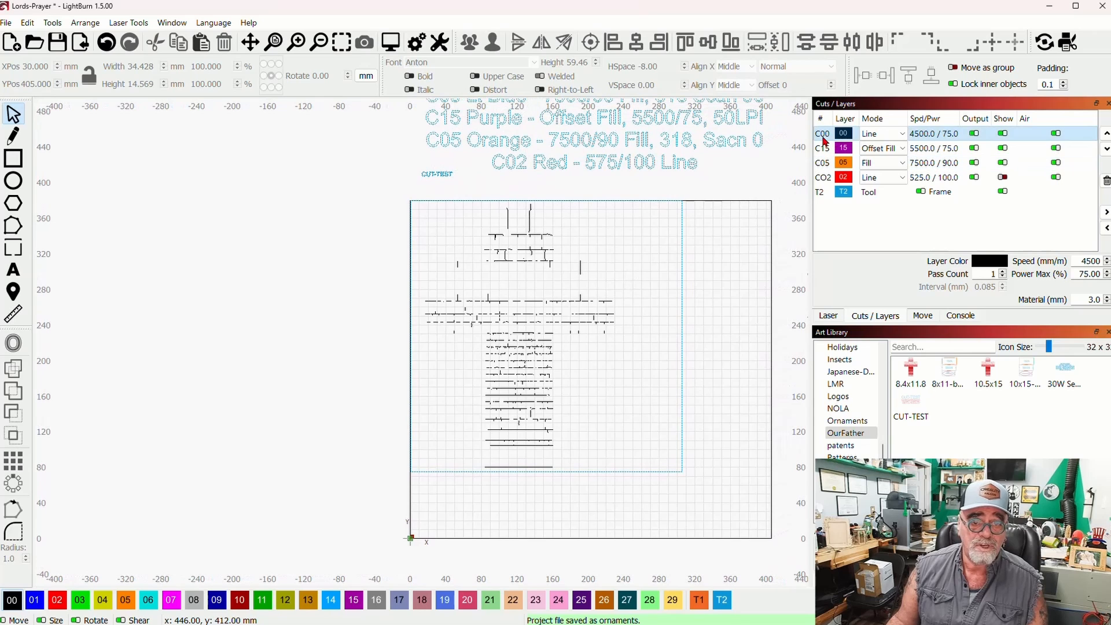
{"action": "scroll", "coordinate": [735, 240], "scroll_direction": "down", "scroll_amount": 2}
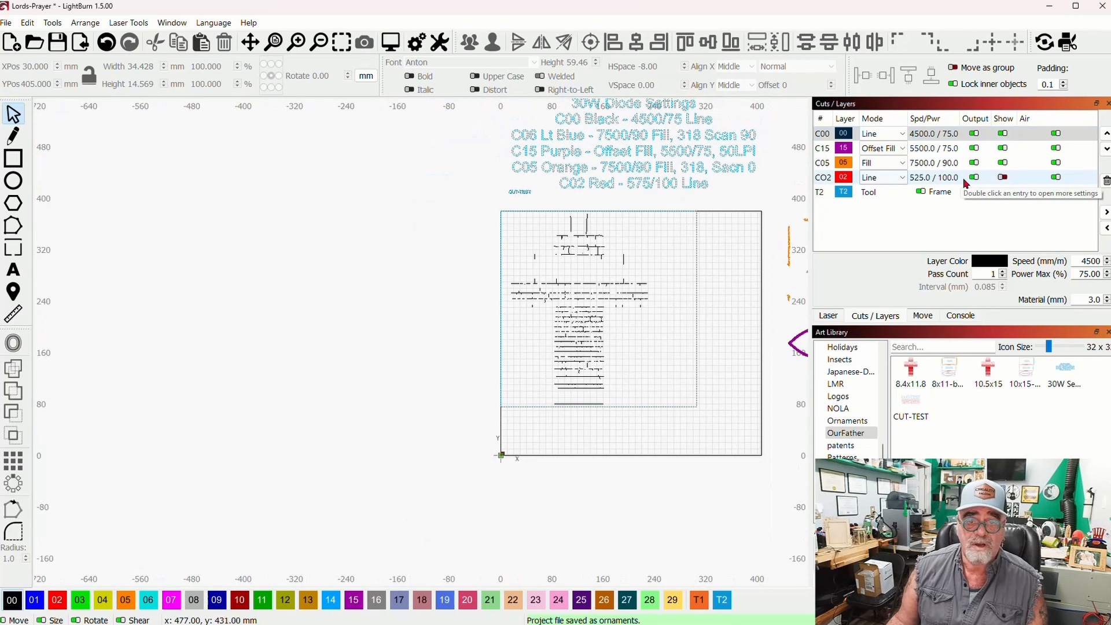
{"action": "left_click", "coordinate": [1002, 178]}
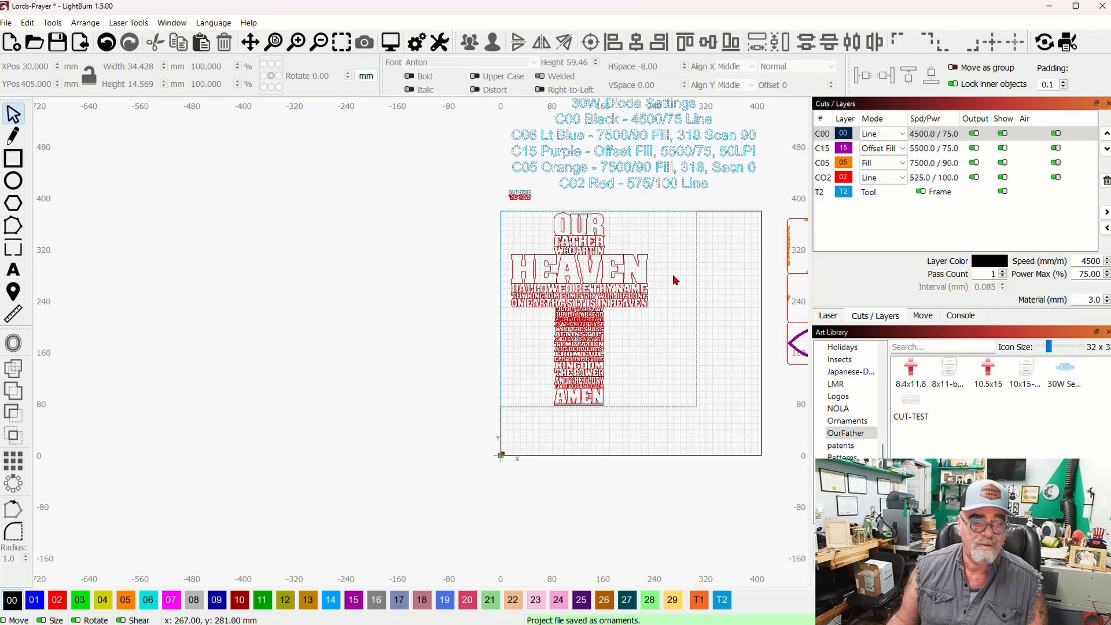
Examine the MIDDLE and TOP pieces of the stand, including the orange edge text, the purple fish and the slot.
{"action": "left_click_drag", "start_coordinate": [681, 272], "coordinate": [465, 258]}
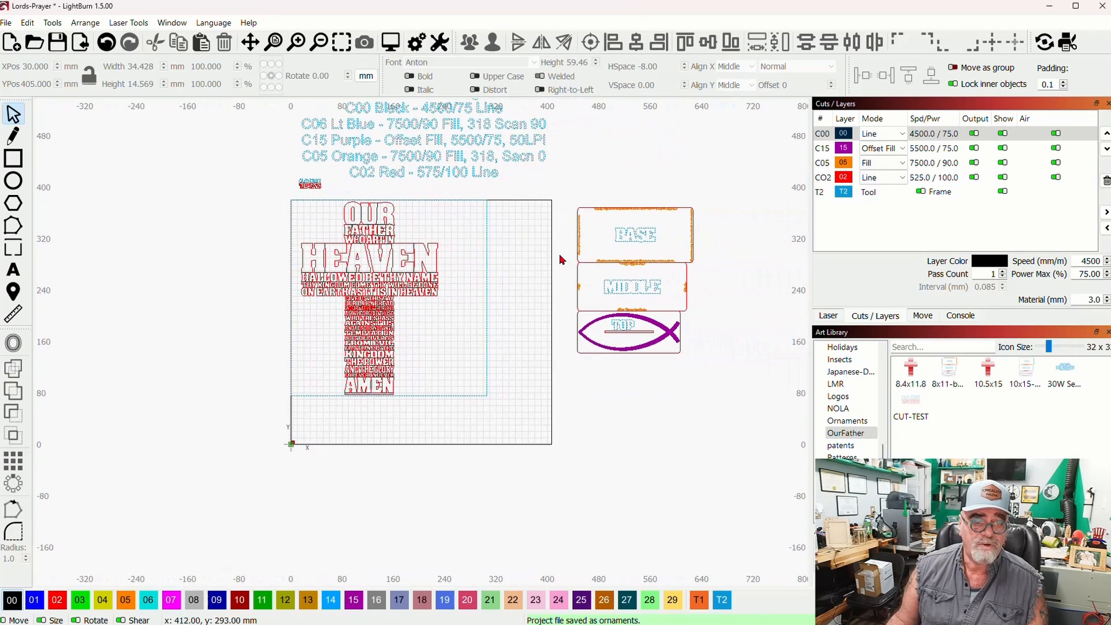
{"action": "scroll", "coordinate": [720, 294], "scroll_direction": "up", "scroll_amount": 5}
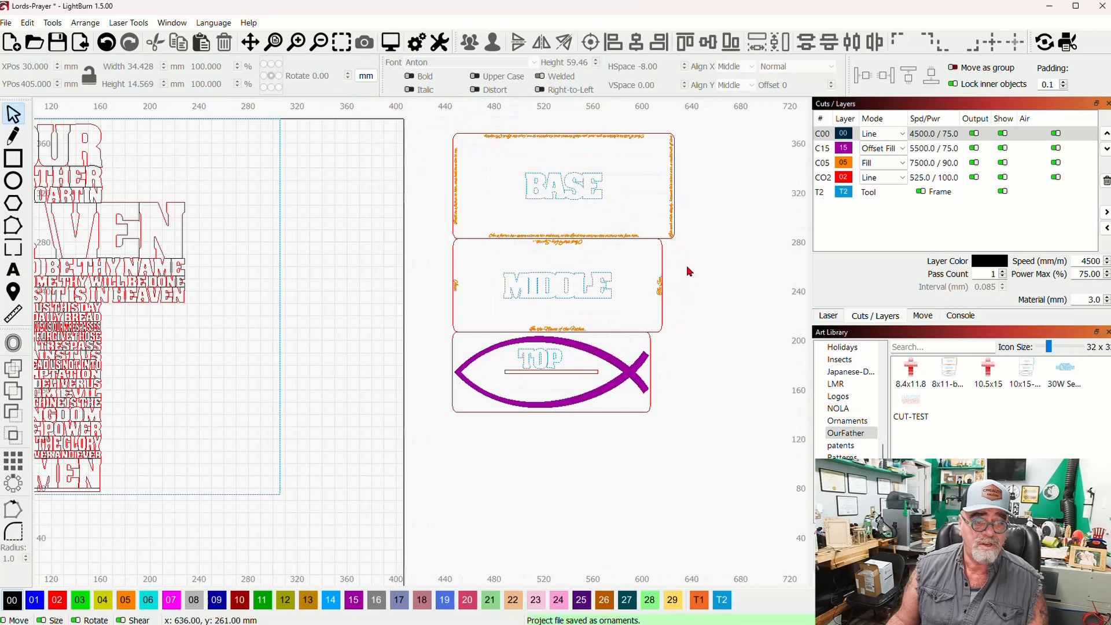
{"action": "scroll", "coordinate": [688, 271], "scroll_direction": "up", "scroll_amount": 3}
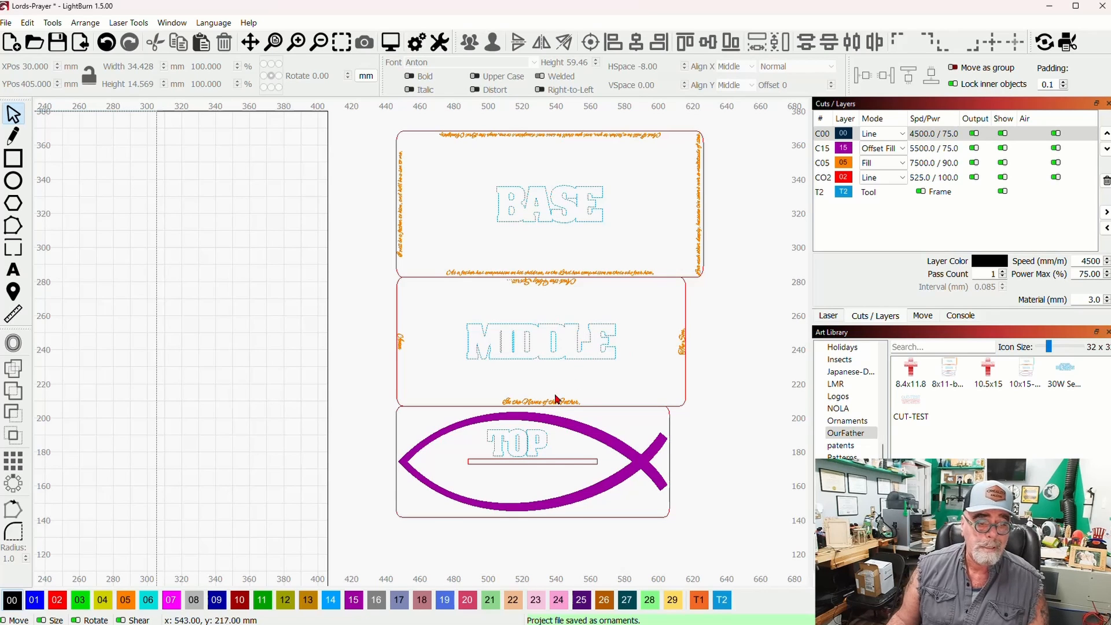
{"action": "scroll", "coordinate": [563, 400], "scroll_direction": "up", "scroll_amount": 3}
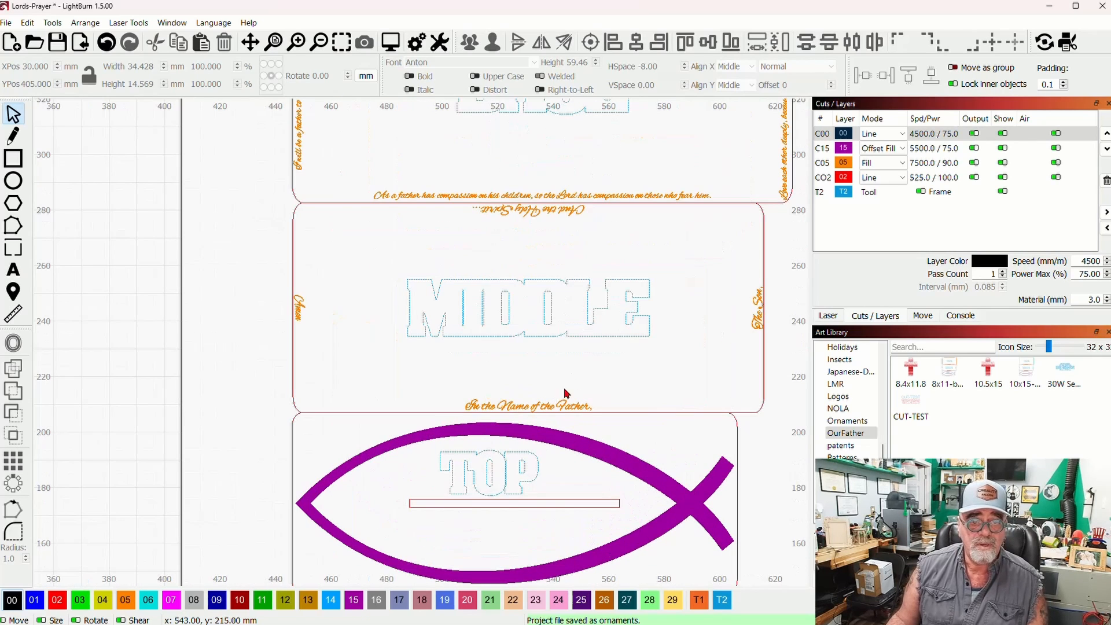
{"action": "scroll", "coordinate": [642, 354], "scroll_direction": "up", "scroll_amount": 1}
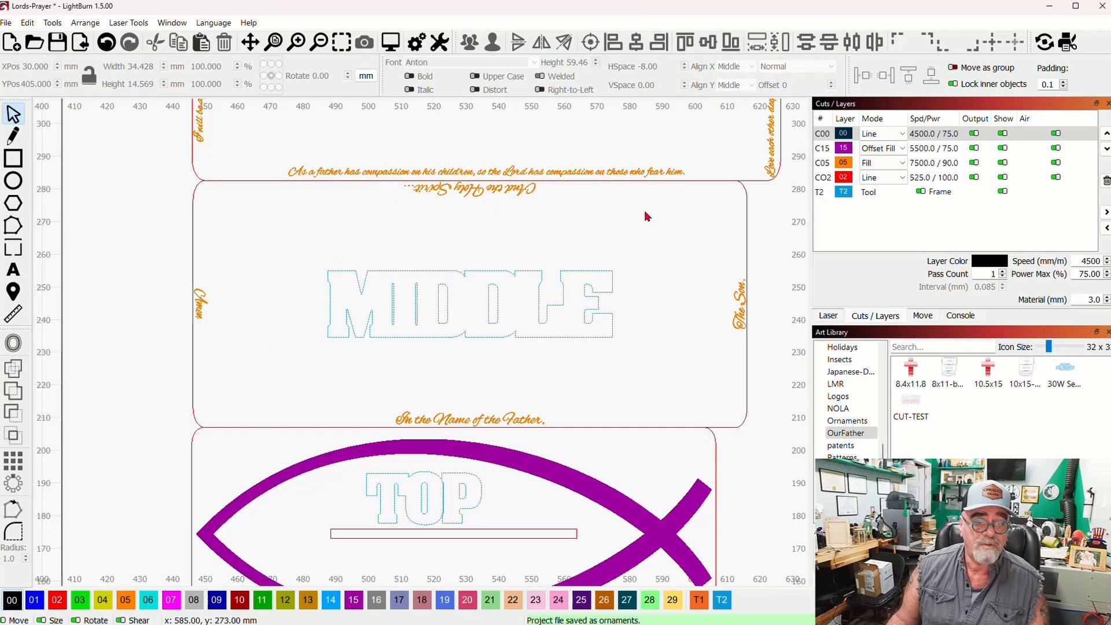
{"action": "scroll", "coordinate": [659, 345], "scroll_direction": "down", "scroll_amount": 2}
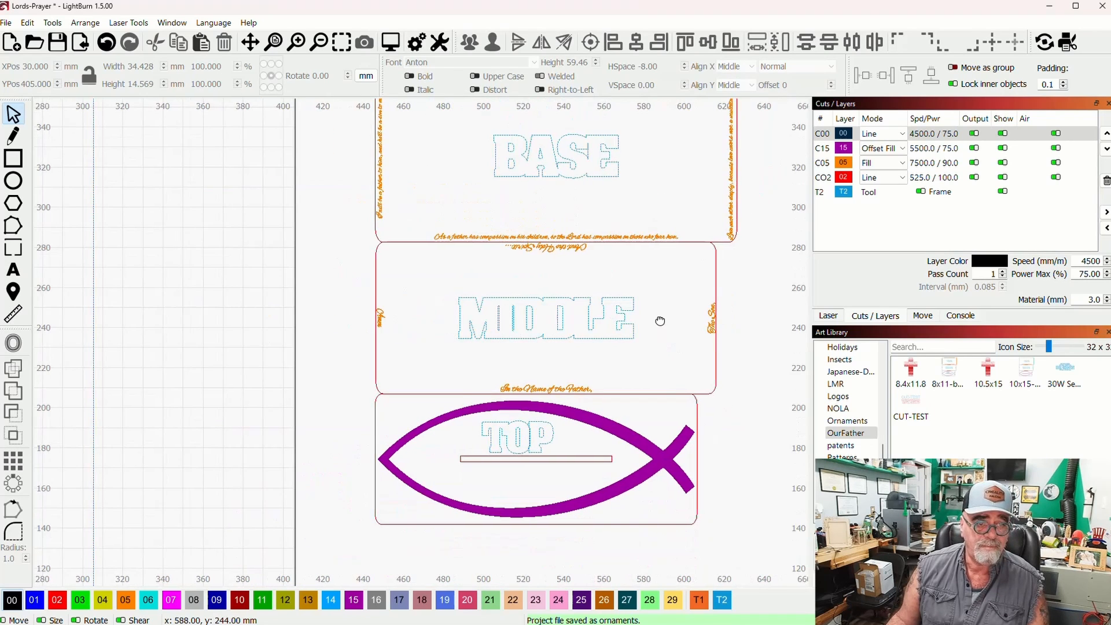
Examine the BASE piece's orange scripture text along its edges and how the three stand pieces compare.
{"action": "left_click_drag", "start_coordinate": [659, 321], "coordinate": [607, 397]}
{"action": "scroll", "coordinate": [575, 323], "scroll_direction": "up", "scroll_amount": 2}
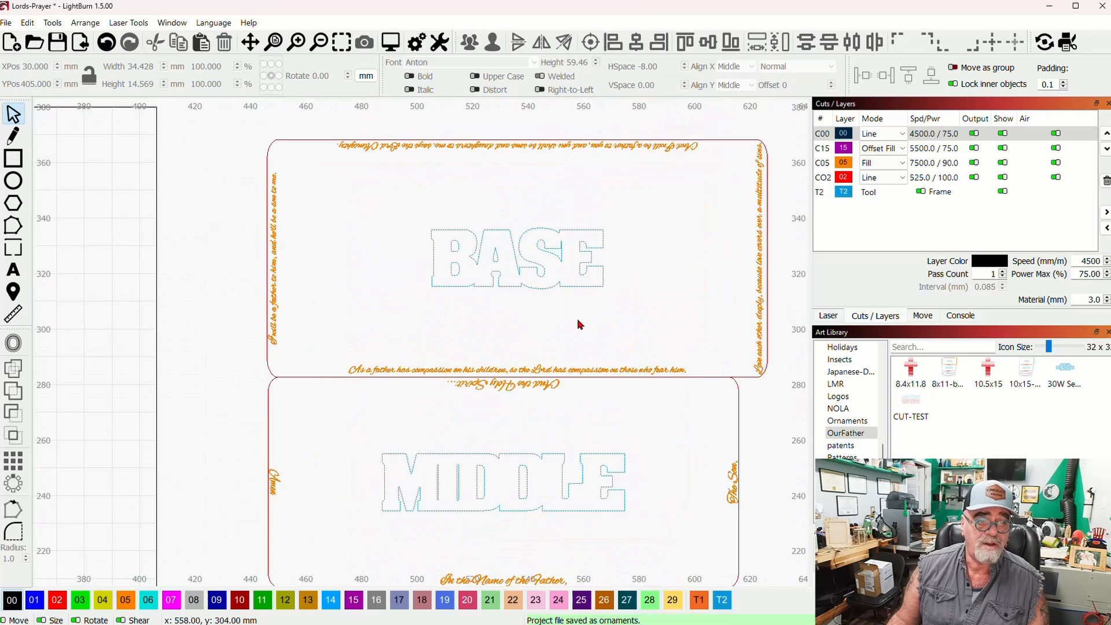
{"action": "scroll", "coordinate": [575, 323], "scroll_direction": "up", "scroll_amount": 1}
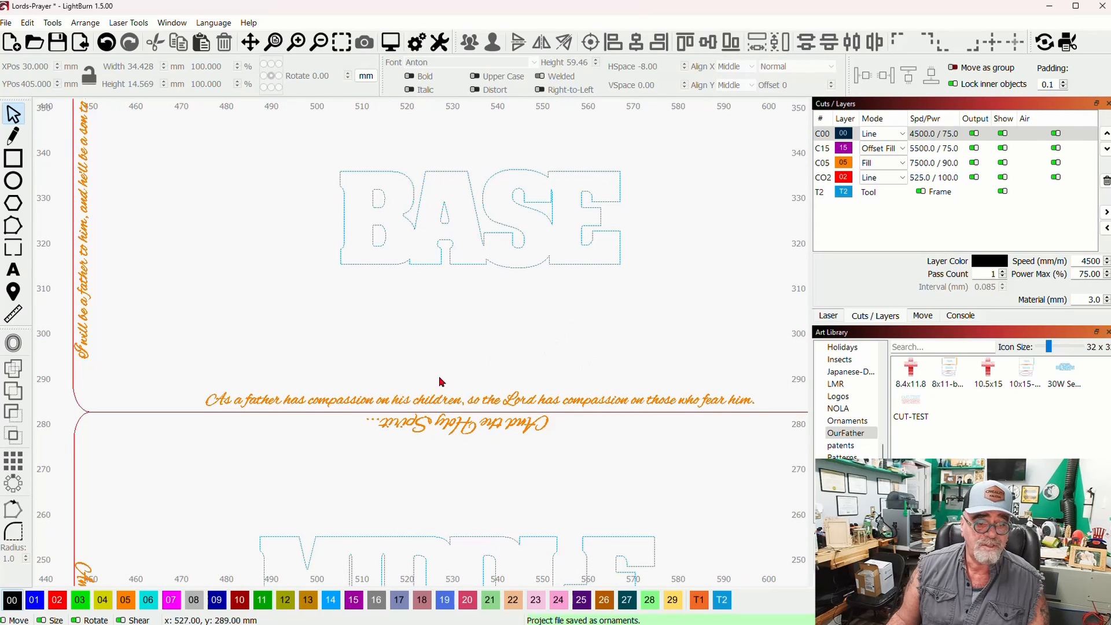
{"action": "left_click_drag", "start_coordinate": [711, 296], "coordinate": [557, 395]}
{"action": "left_click_drag", "start_coordinate": [580, 400], "coordinate": [702, 288]}
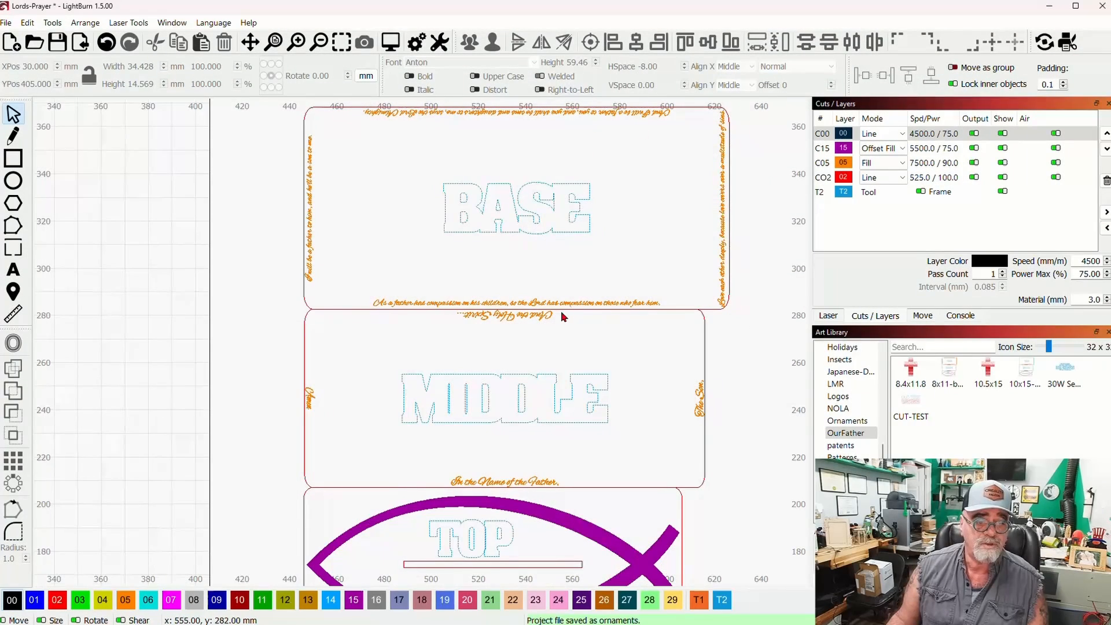
{"action": "scroll", "coordinate": [637, 365], "scroll_direction": "down", "scroll_amount": 1}
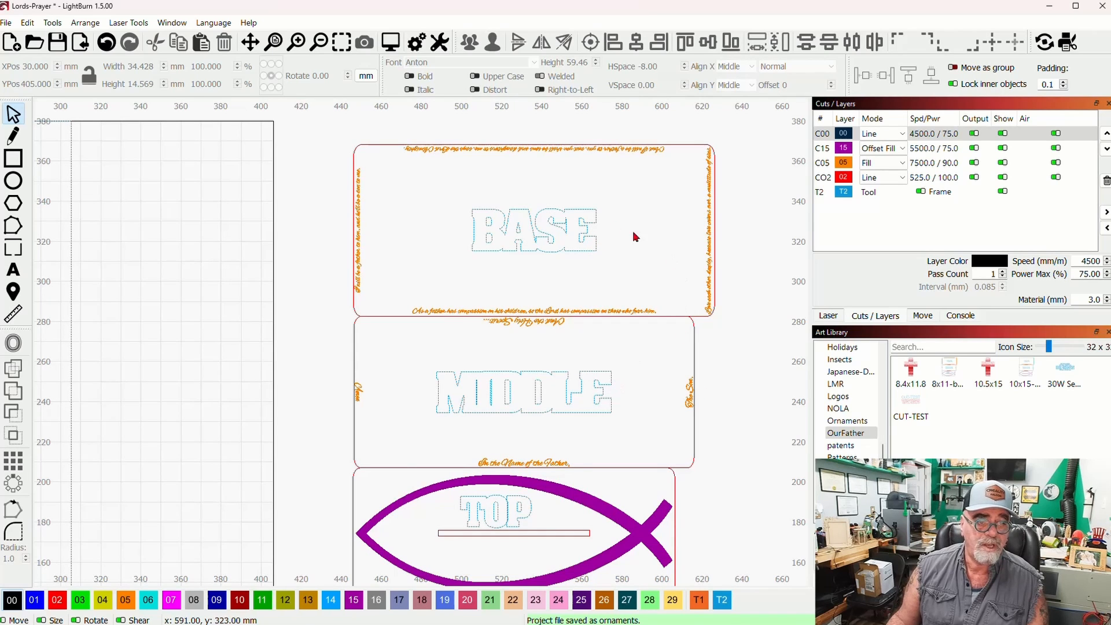
{"action": "scroll", "coordinate": [624, 328], "scroll_direction": "down", "scroll_amount": 3}
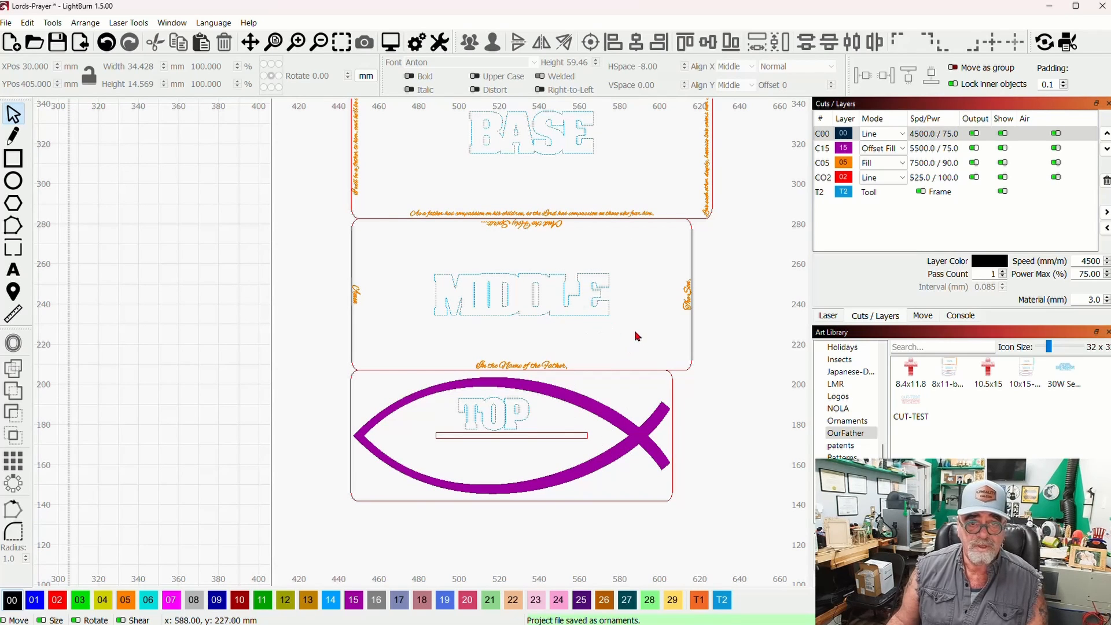
{"action": "scroll", "coordinate": [640, 313], "scroll_direction": "down", "scroll_amount": 3}
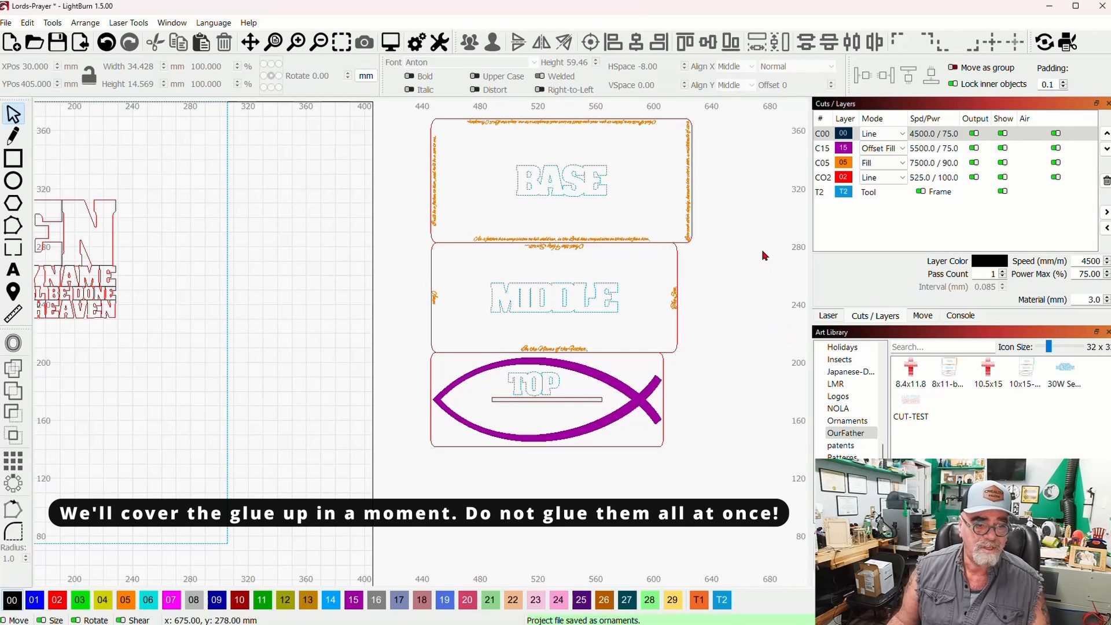
{"action": "left_click_drag", "start_coordinate": [763, 256], "coordinate": [761, 304]}
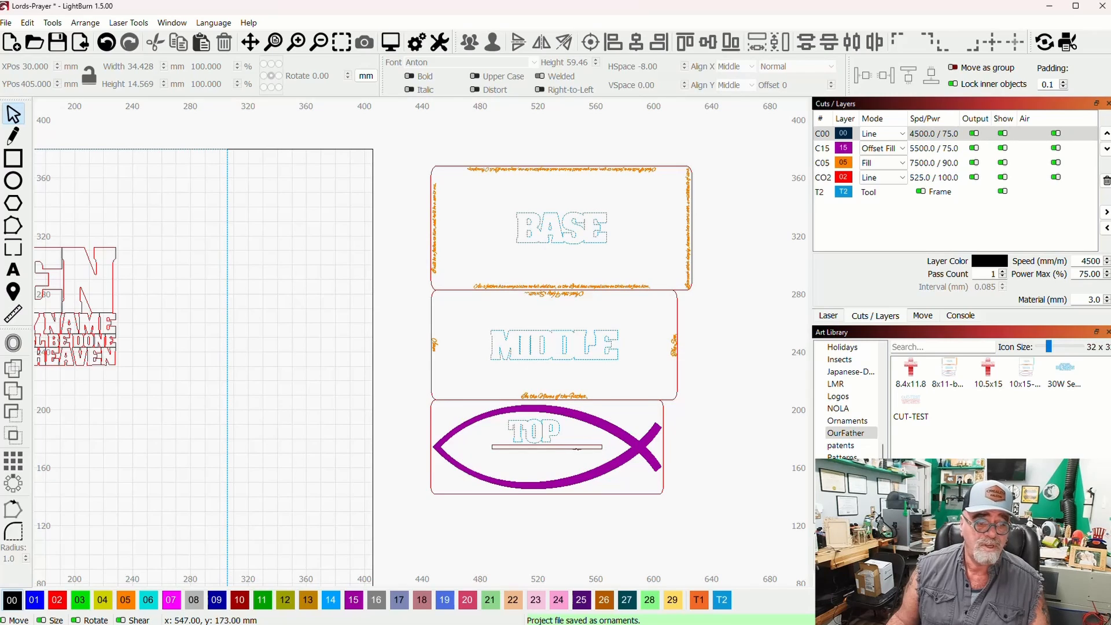
Examine the tab beneath AMEN at the foot of the cross and how the cross sits in the overall layout.
{"action": "left_click_drag", "start_coordinate": [435, 414], "coordinate": [711, 331]}
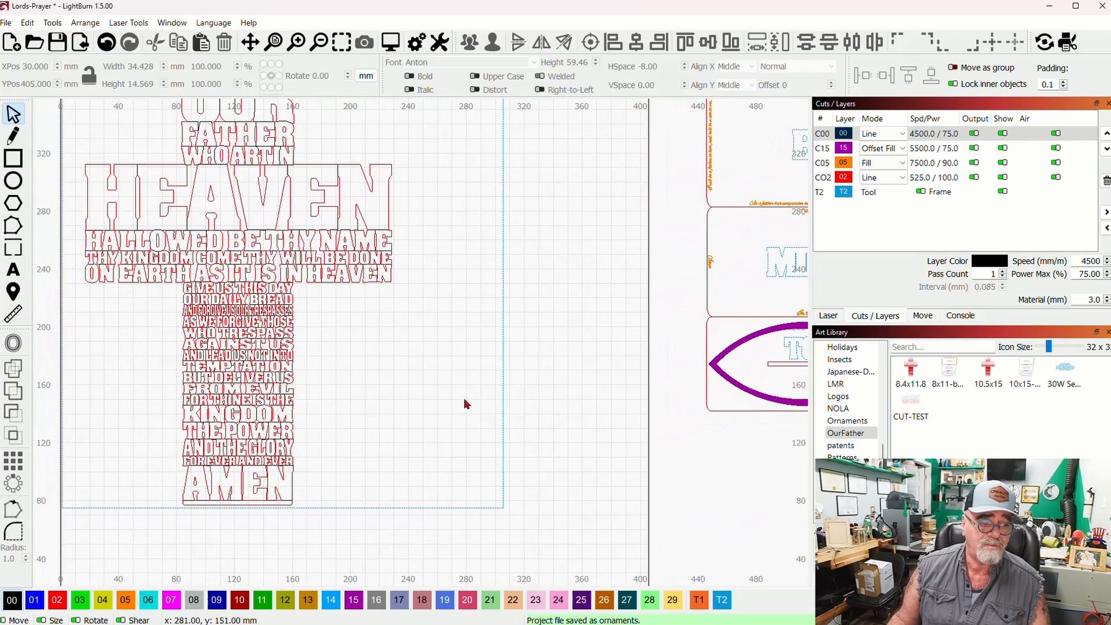
{"action": "scroll", "coordinate": [383, 424], "scroll_direction": "up", "scroll_amount": 5}
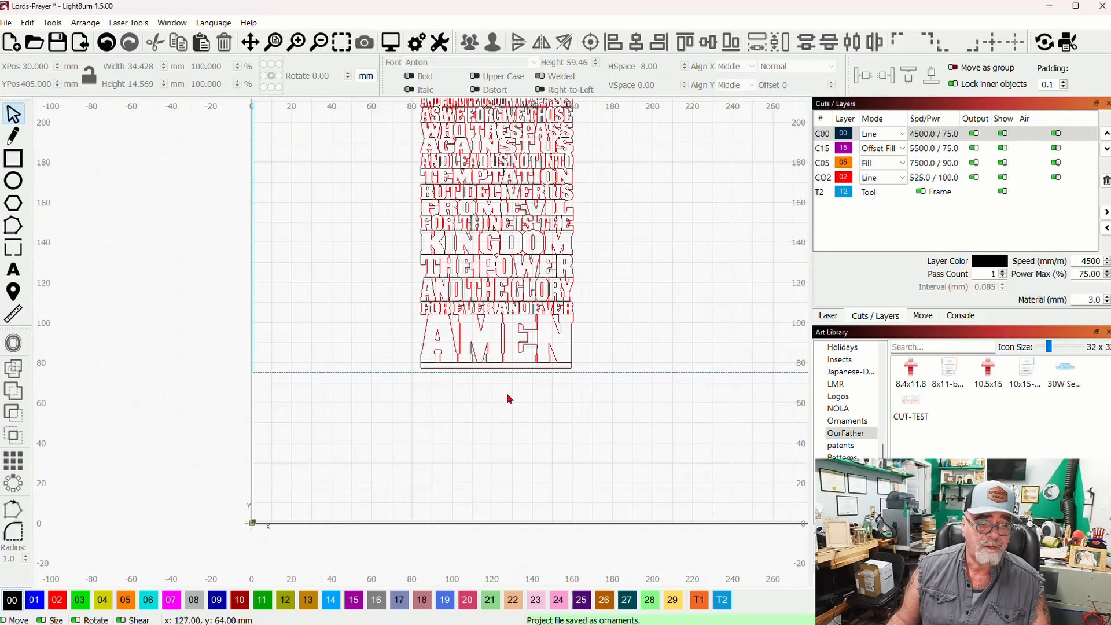
{"action": "scroll", "coordinate": [548, 361], "scroll_direction": "up", "scroll_amount": 5}
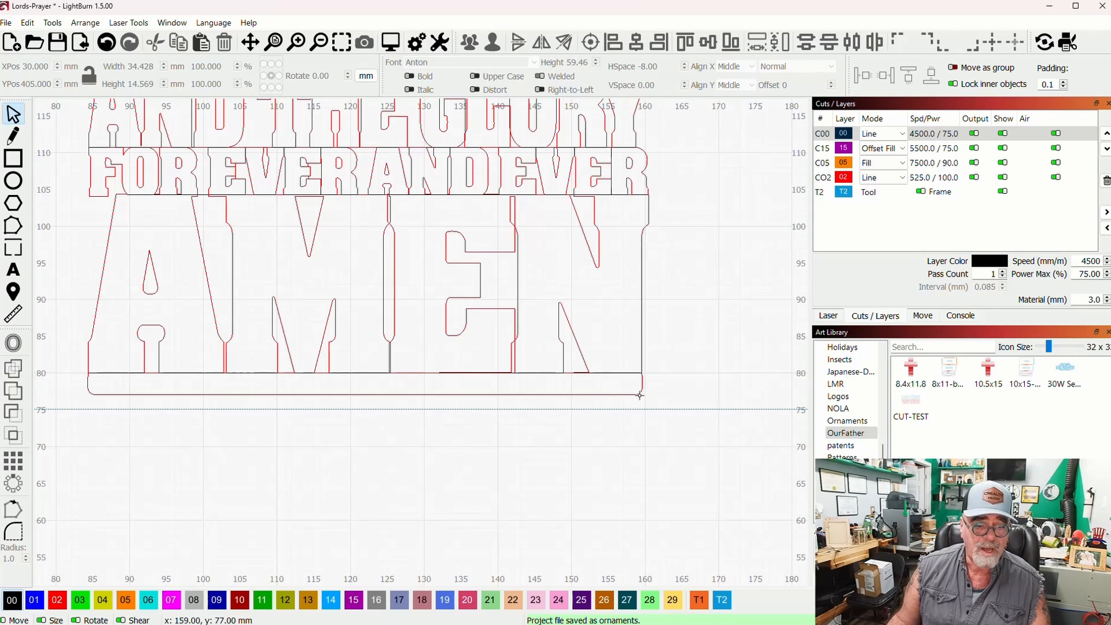
{"action": "scroll", "coordinate": [664, 373], "scroll_direction": "down", "scroll_amount": 8}
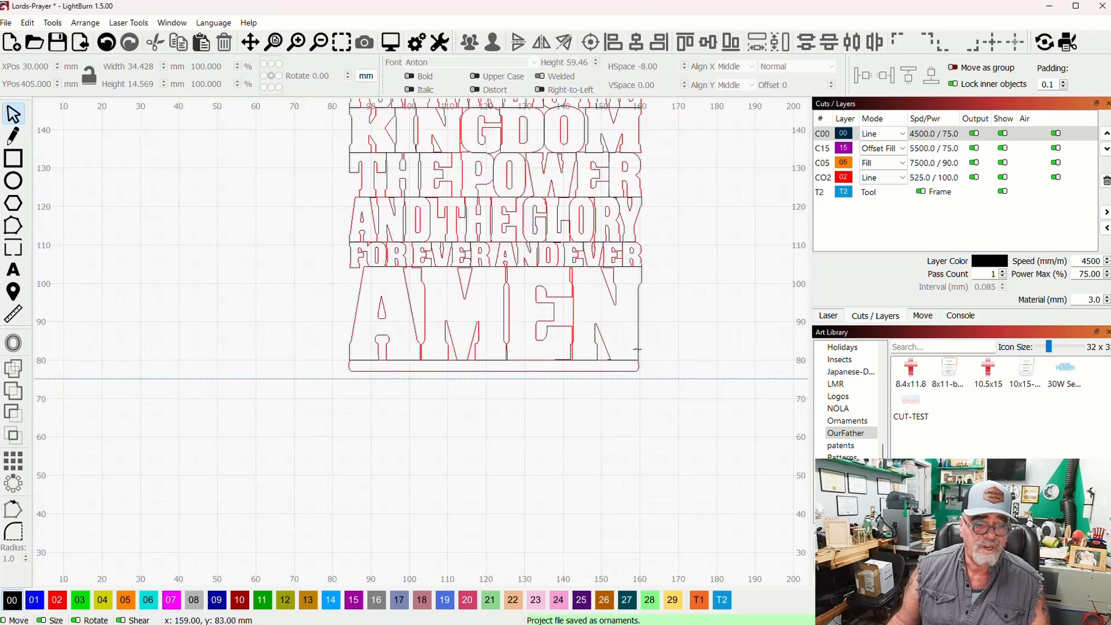
{"action": "scroll", "coordinate": [663, 334], "scroll_direction": "down", "scroll_amount": 5}
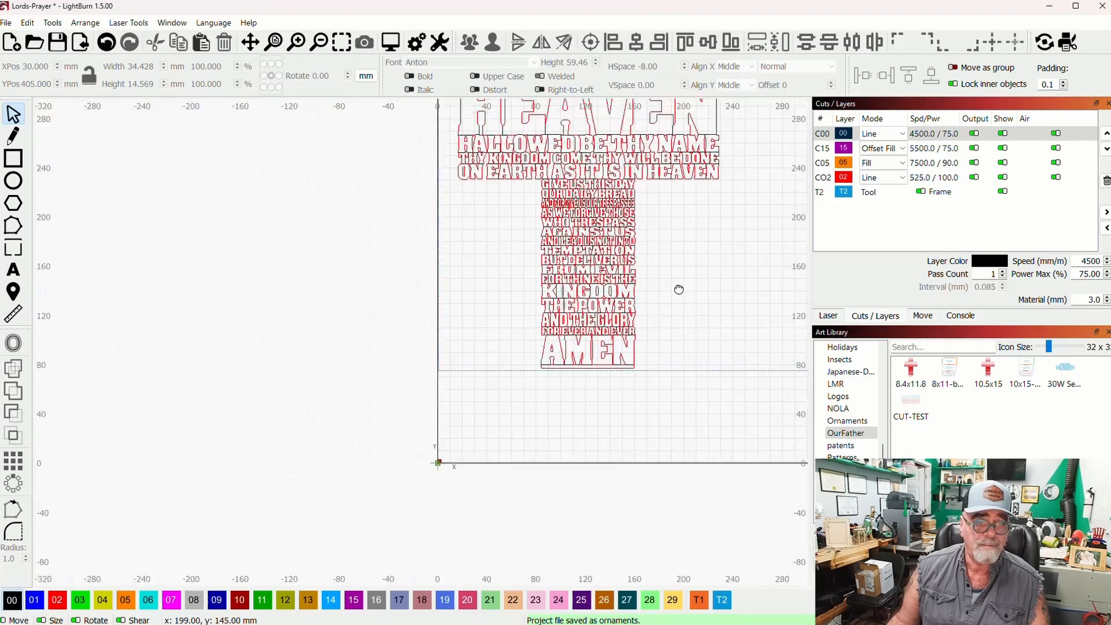
{"action": "scroll", "coordinate": [573, 383], "scroll_direction": "down", "scroll_amount": 3}
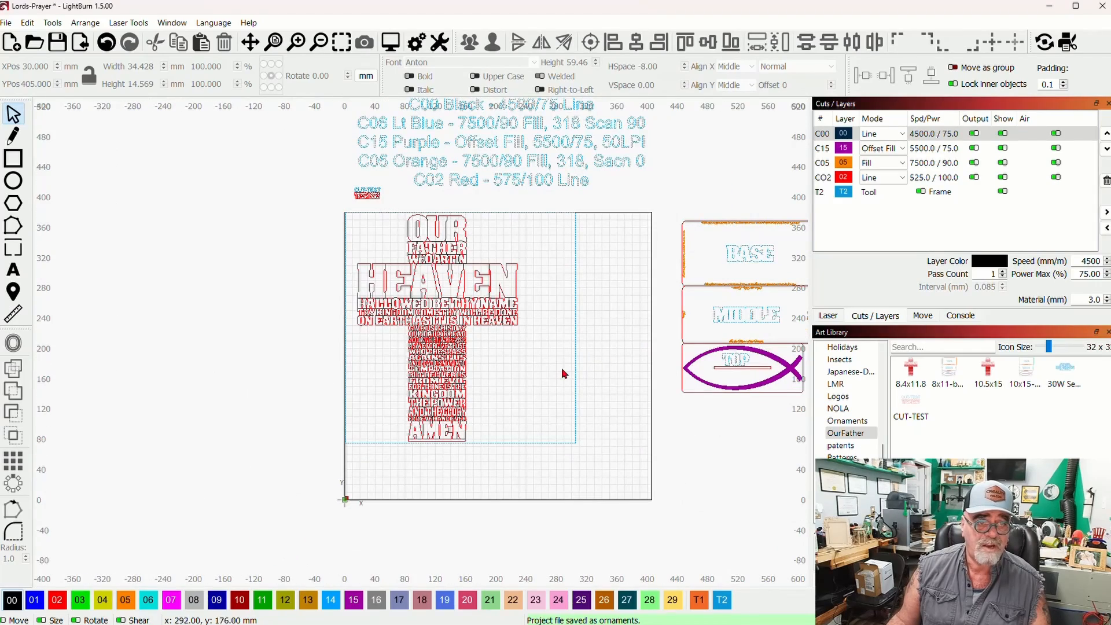
{"action": "left_click_drag", "start_coordinate": [590, 357], "coordinate": [497, 387]}
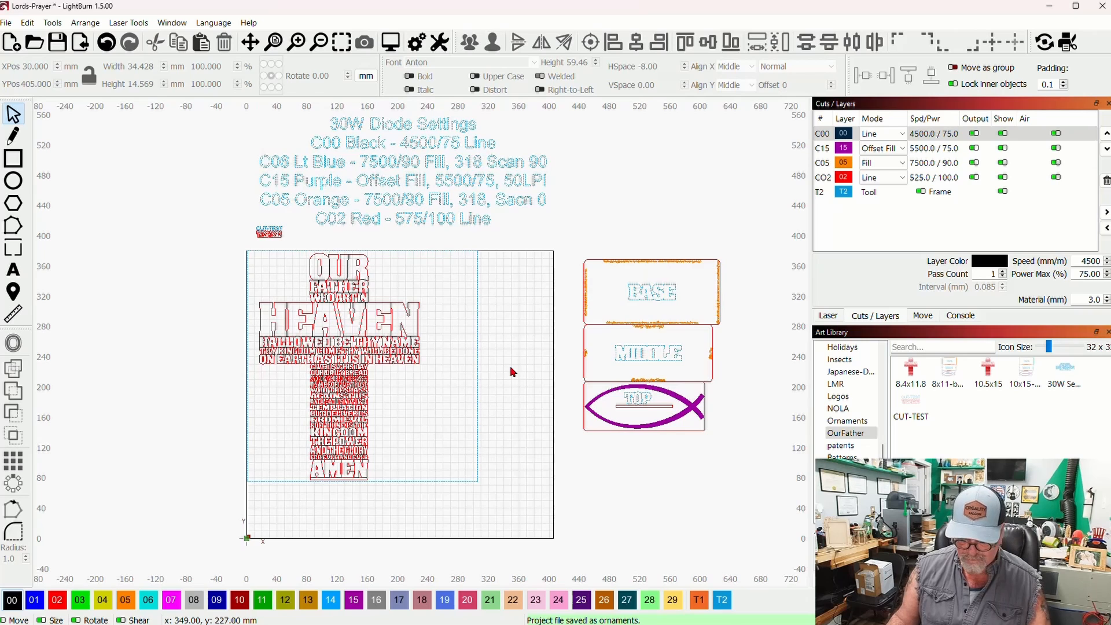
Select all the artwork in the project and delete it, leaving an empty work area.
{"action": "key", "text": "ctrl+a"}
{"action": "key", "text": "Delete"}
{"action": "scroll", "coordinate": [478, 365], "scroll_direction": "up", "scroll_amount": 2}
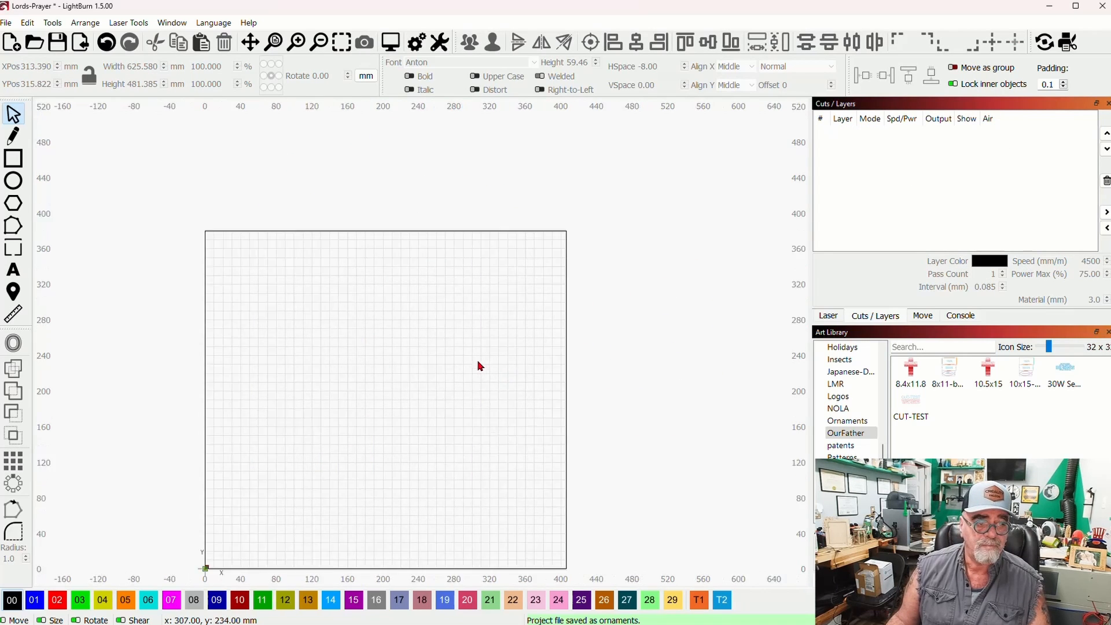
{"action": "left_click_drag", "start_coordinate": [471, 362], "coordinate": [554, 290]}
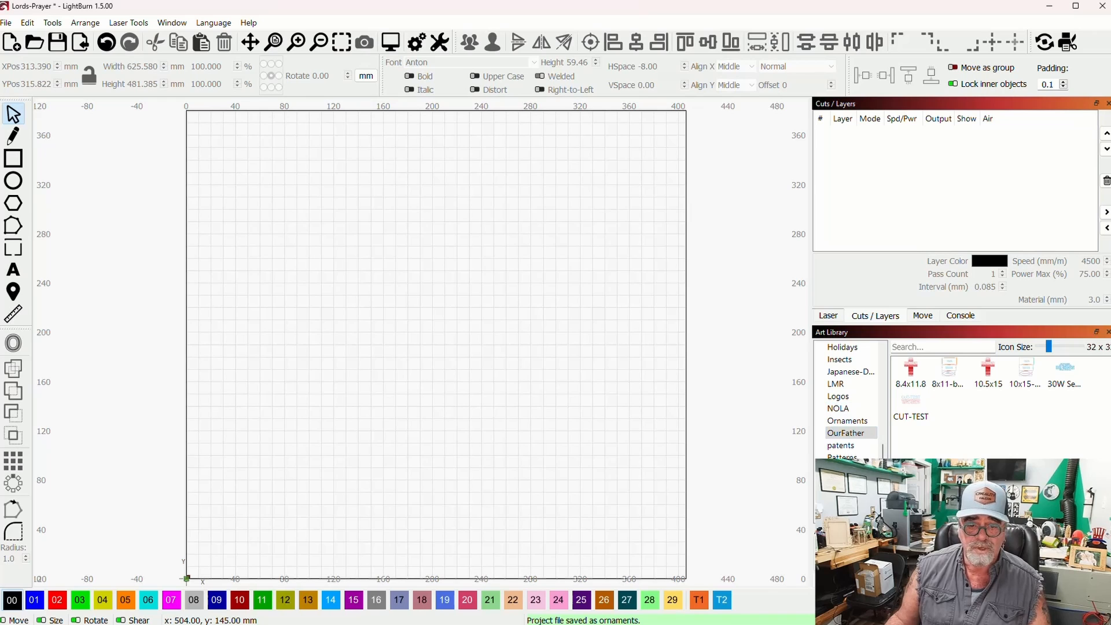
Insert the 8.4x11.8 cross and the CUT-TEST graphic from the OurFather art library, placing CUT-TEST beside the cross at X 351 mm, Y 228 mm.
{"action": "double_click", "coordinate": [911, 371]}
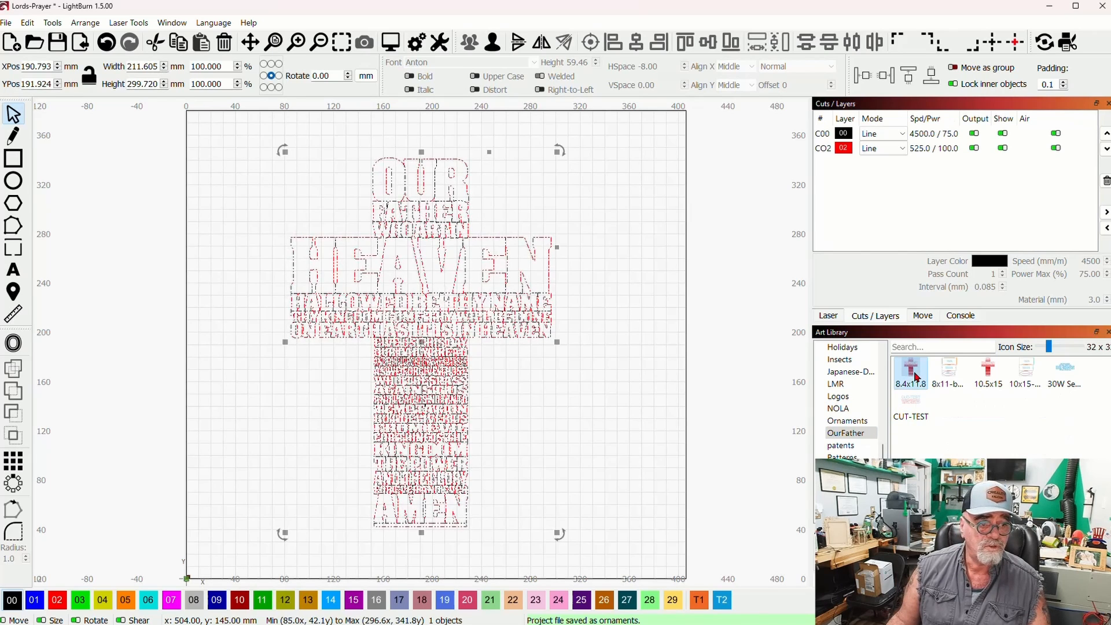
{"action": "left_click_drag", "start_coordinate": [690, 406], "coordinate": [599, 401]}
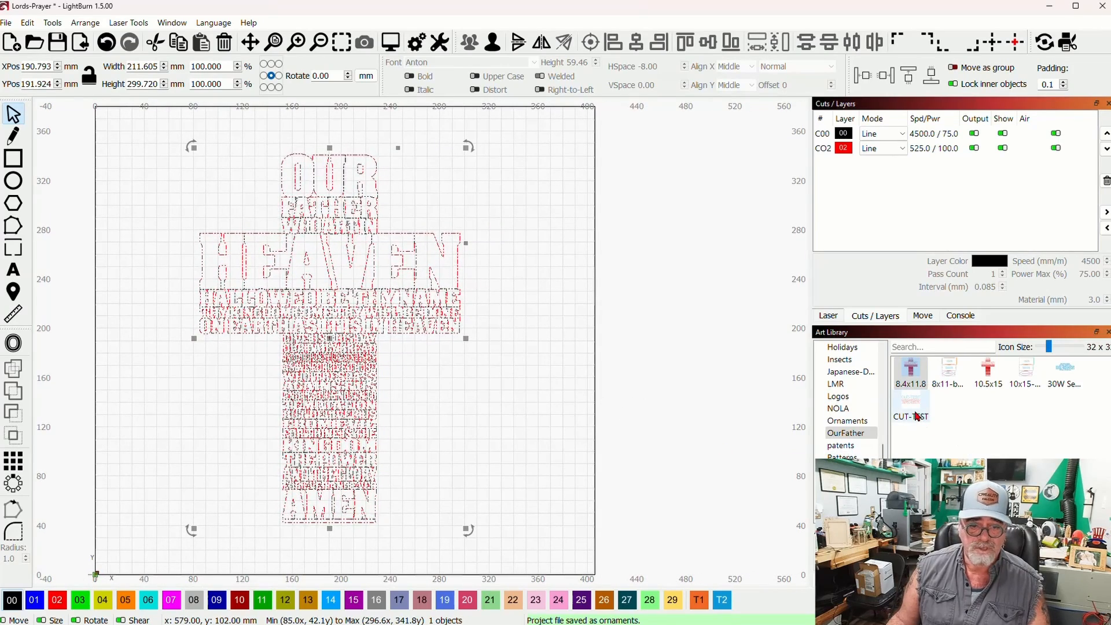
{"action": "double_click", "coordinate": [914, 412]}
{"action": "left_click_drag", "start_coordinate": [422, 344], "coordinate": [527, 294]}
{"action": "left_click", "coordinate": [538, 364]}
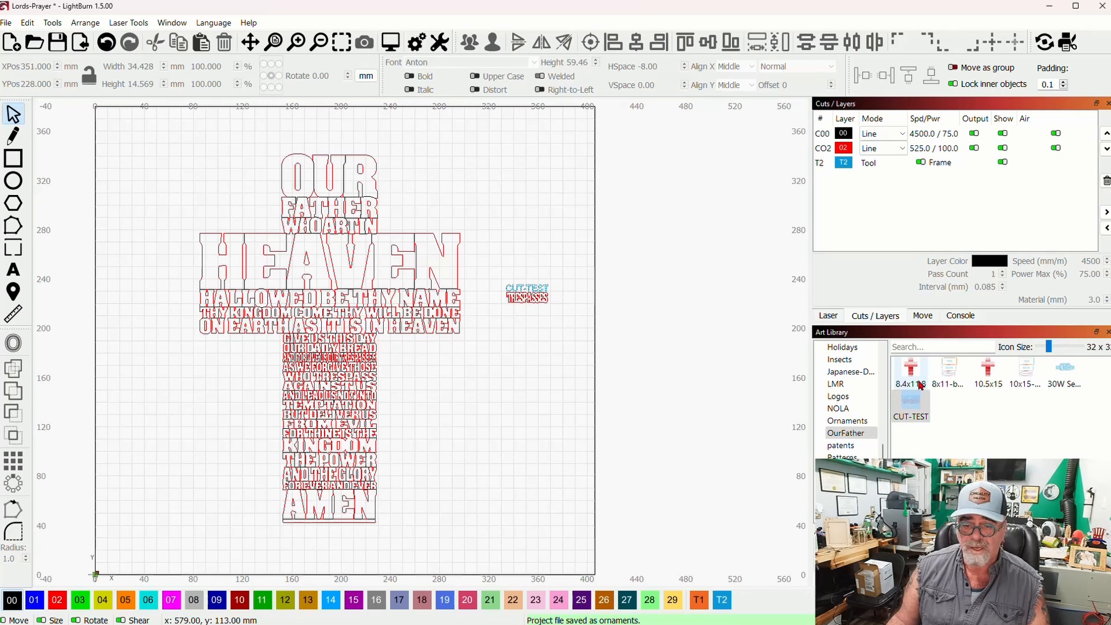
Enlarge the art library icons, insert the 8x11 base set, and place it outside the work area at X 511 mm, Y 214 mm.
{"action": "left_click", "coordinate": [1060, 348]}
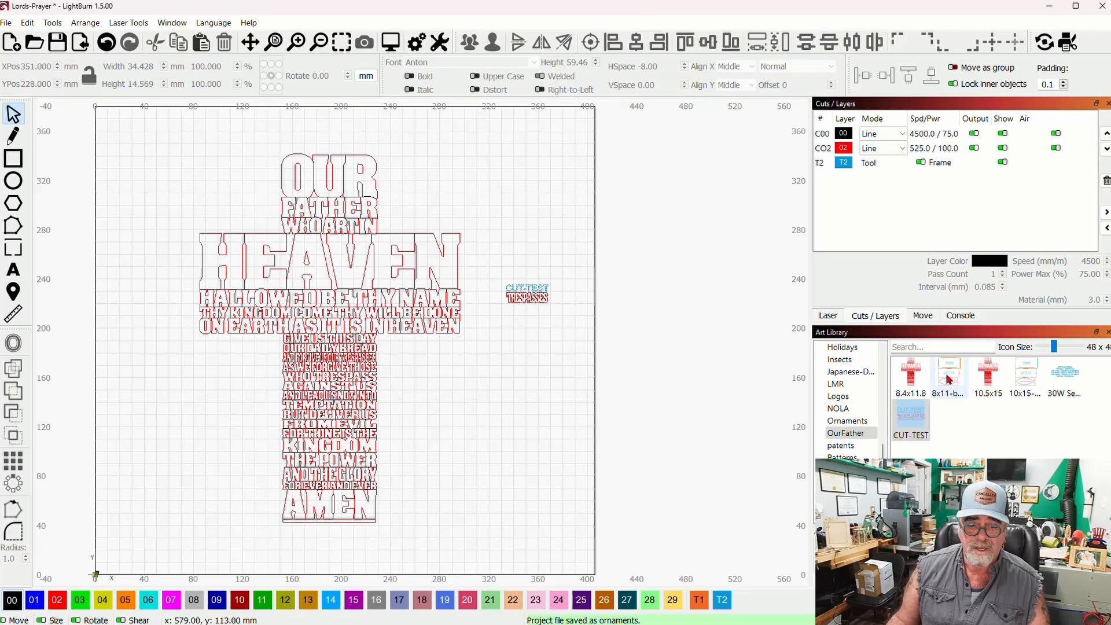
{"action": "left_click_drag", "start_coordinate": [953, 377], "coordinate": [486, 383]}
{"action": "left_click_drag", "start_coordinate": [431, 345], "coordinate": [736, 317]}
{"action": "left_click", "coordinate": [550, 396]}
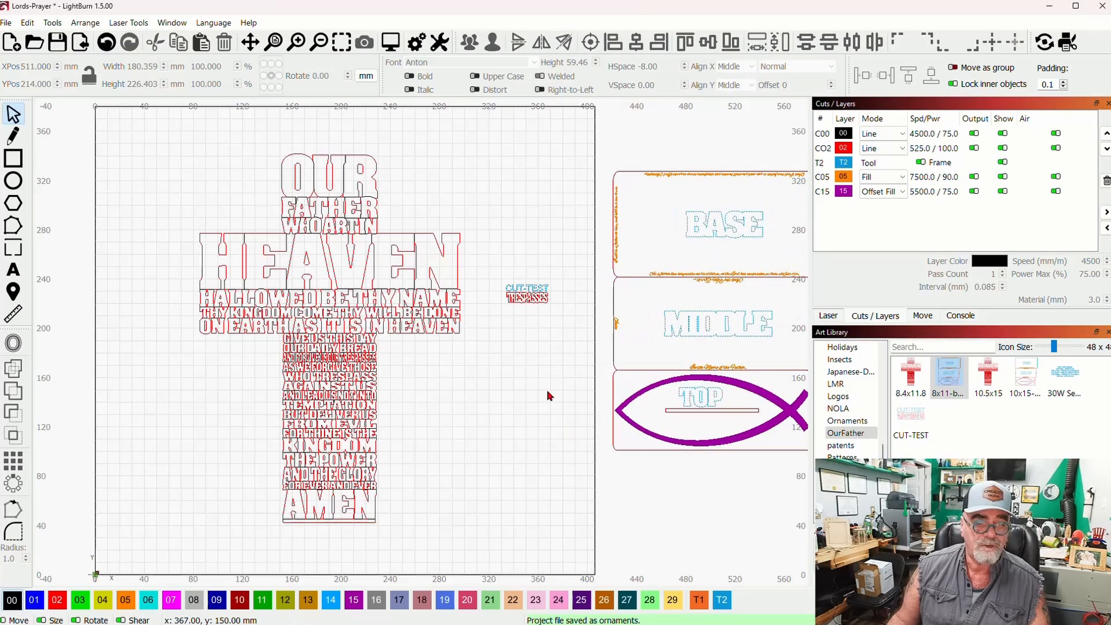
{"action": "scroll", "coordinate": [547, 394], "scroll_direction": "down", "scroll_amount": 1}
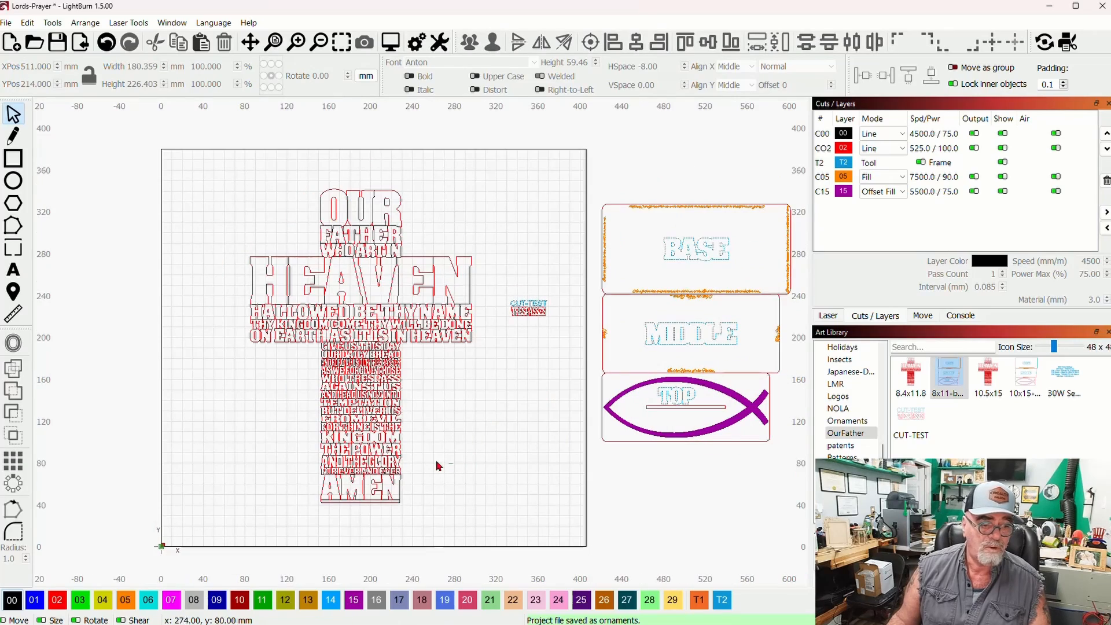
Move the cross off the work area to X -118 mm, Y 210 mm, and place CUT-TEST just inside the upper-left corner at X 20 mm, Y 367 mm.
{"action": "left_click", "coordinate": [386, 438]}
{"action": "left_click_drag", "start_coordinate": [363, 352], "coordinate": [40, 333]}
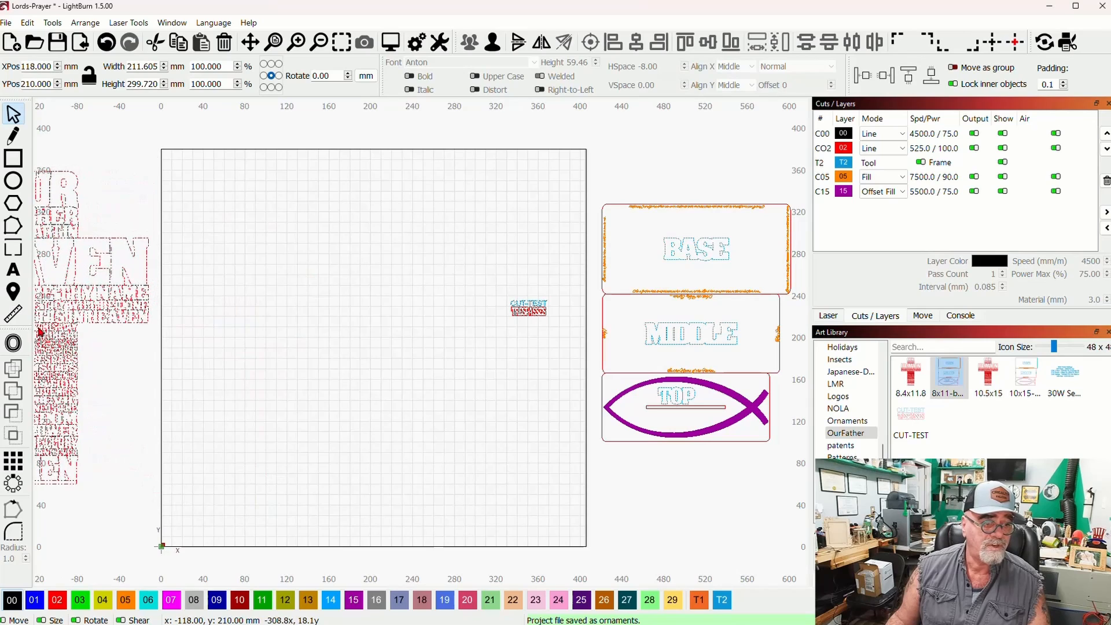
{"action": "left_click", "coordinate": [529, 309]}
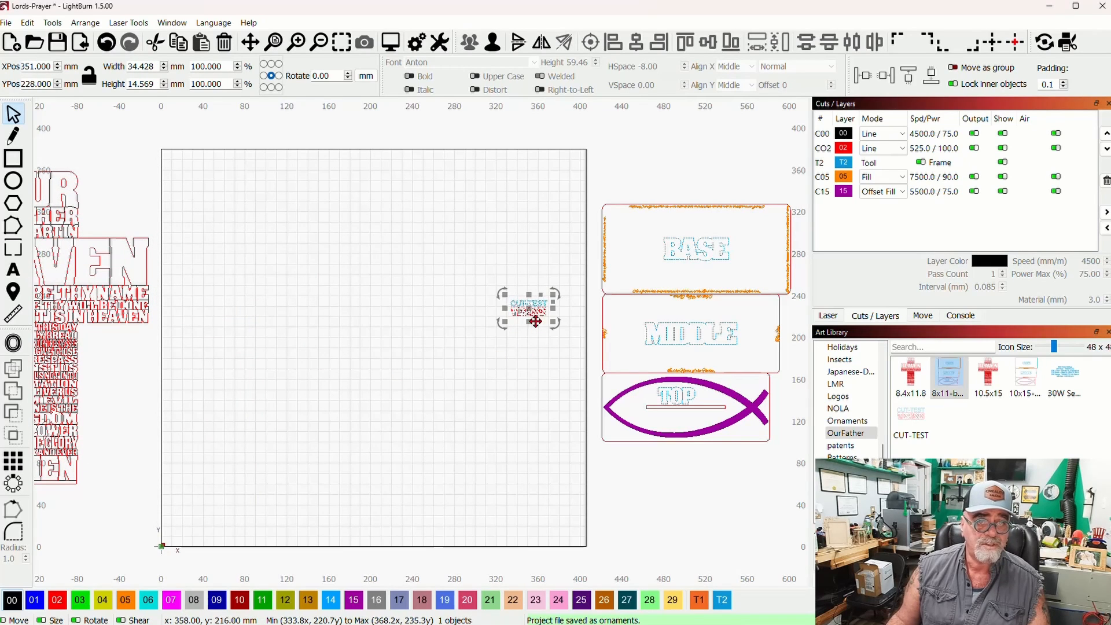
{"action": "left_click", "coordinate": [897, 42]}
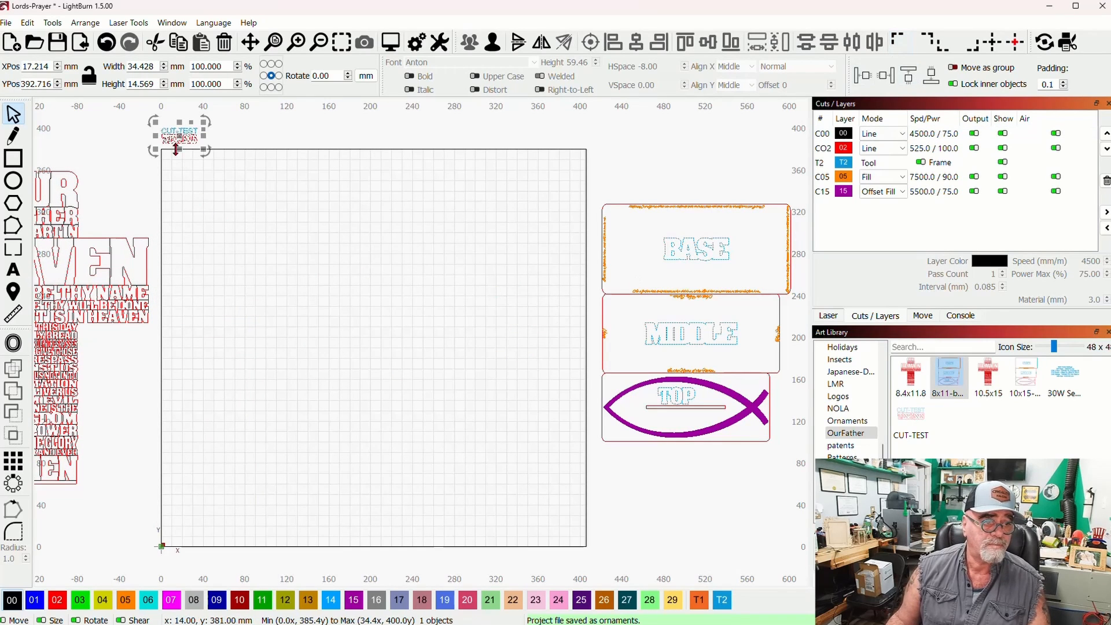
{"action": "left_click_drag", "start_coordinate": [175, 137], "coordinate": [182, 168]}
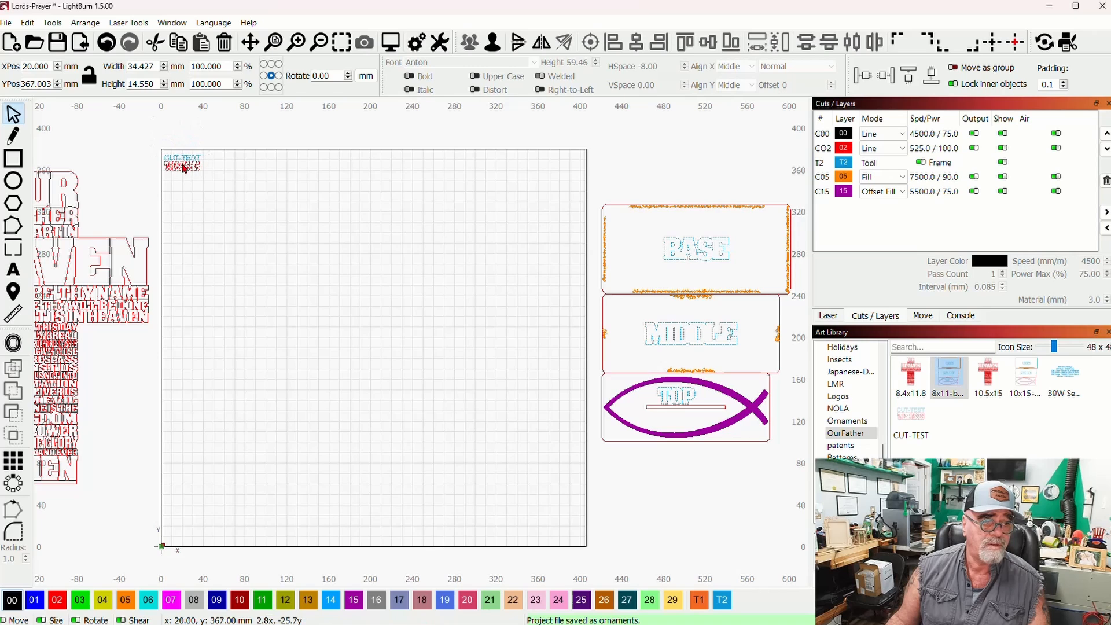
Examine the CUT-TEST graphic's TRESPASSES lettering, including the letter outlines, small inner cutouts and dividing lines.
{"action": "scroll", "coordinate": [174, 191], "scroll_direction": "up", "scroll_amount": 1}
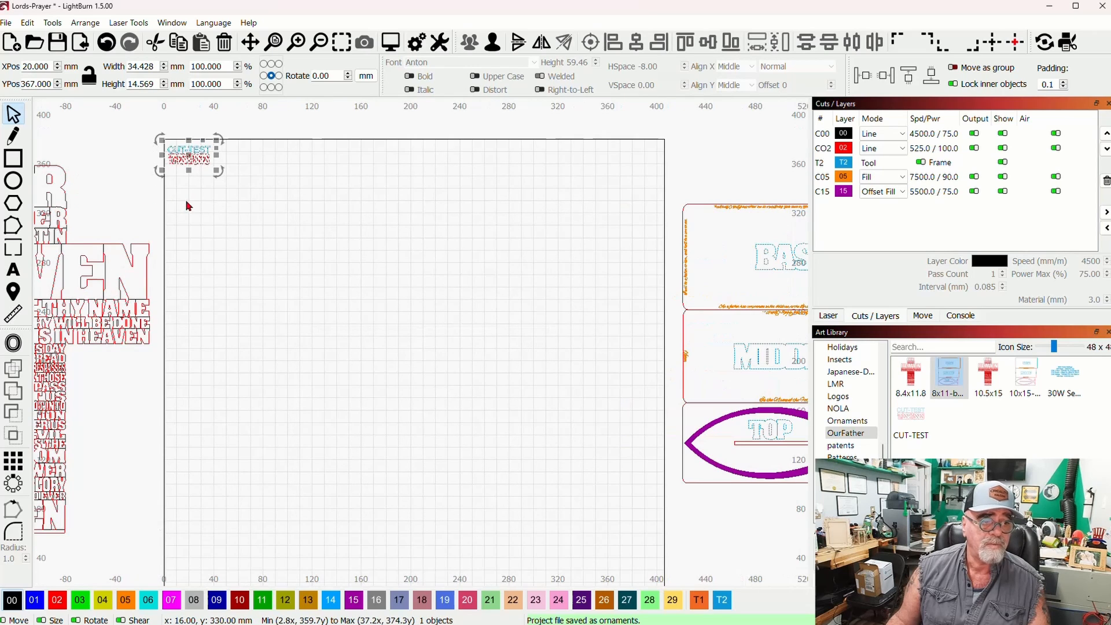
{"action": "left_click_drag", "start_coordinate": [186, 203], "coordinate": [318, 248]}
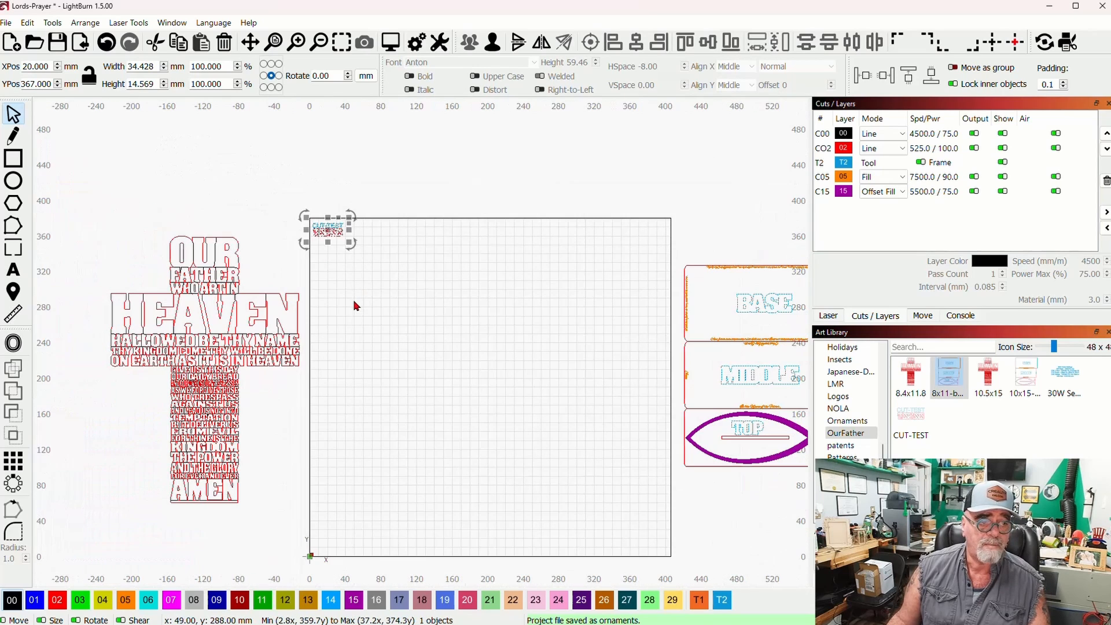
{"action": "scroll", "coordinate": [354, 305], "scroll_direction": "down", "scroll_amount": 2}
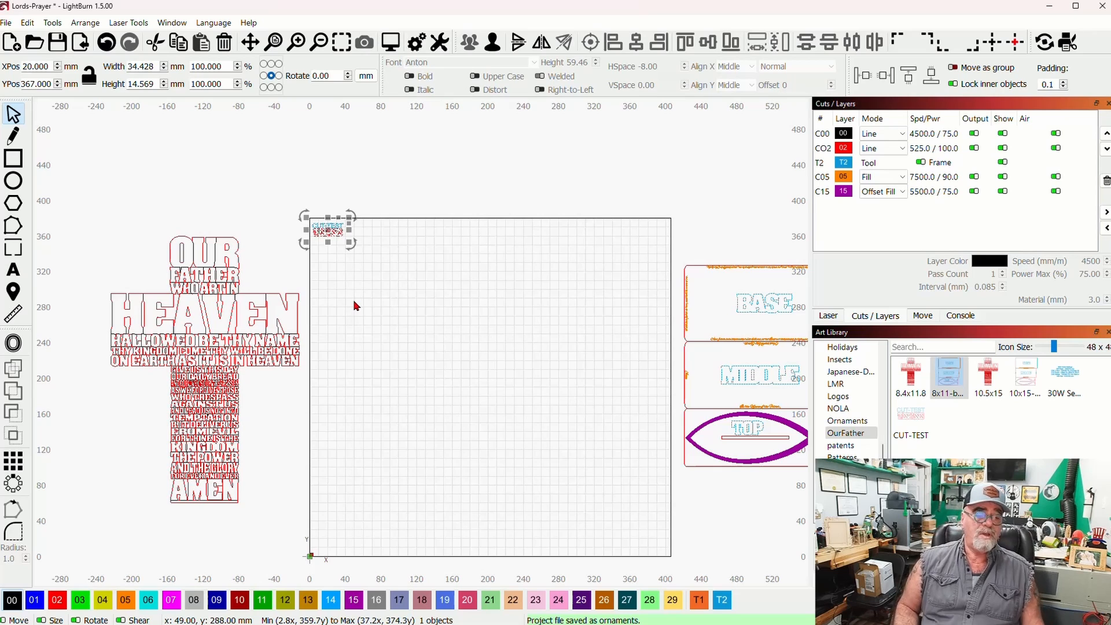
{"action": "scroll", "coordinate": [320, 228], "scroll_direction": "up", "scroll_amount": 5}
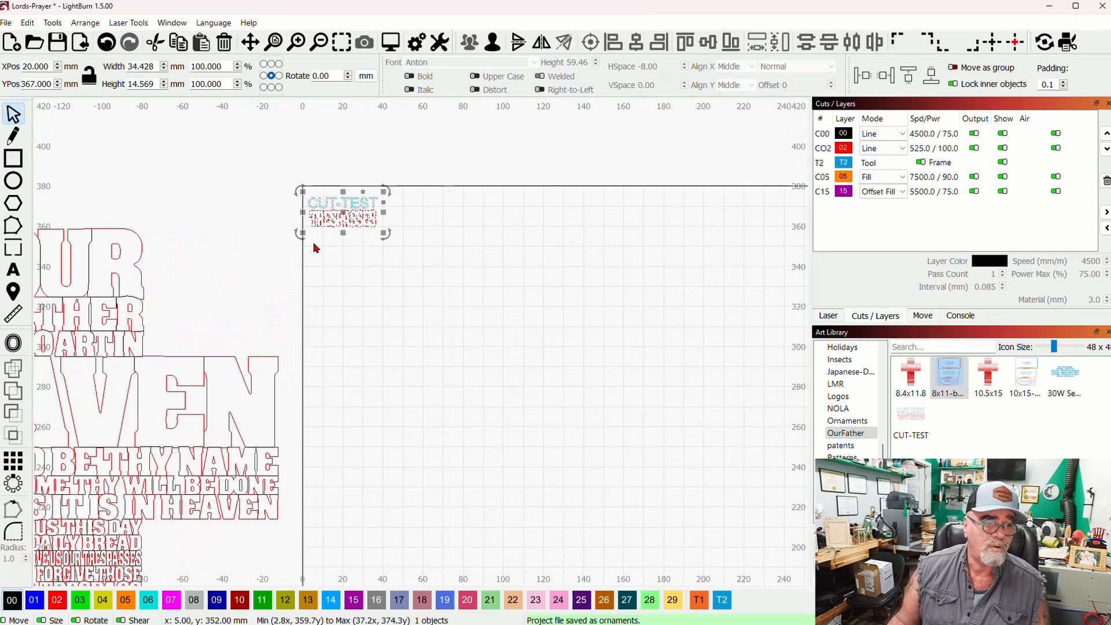
{"action": "scroll", "coordinate": [322, 217], "scroll_direction": "up", "scroll_amount": 3}
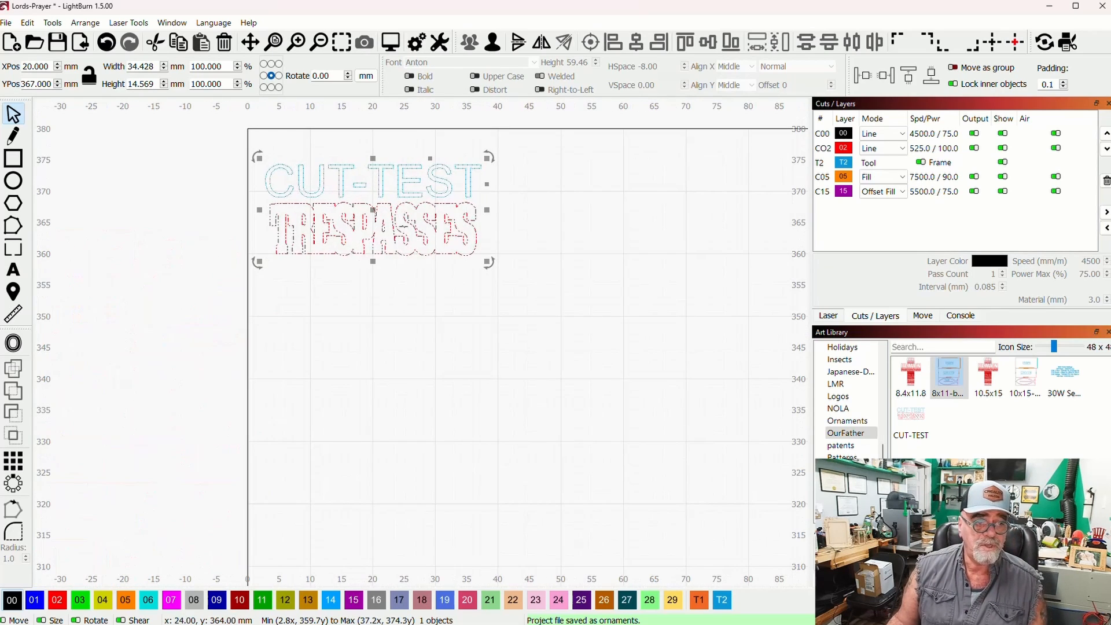
{"action": "scroll", "coordinate": [388, 242], "scroll_direction": "up", "scroll_amount": 3}
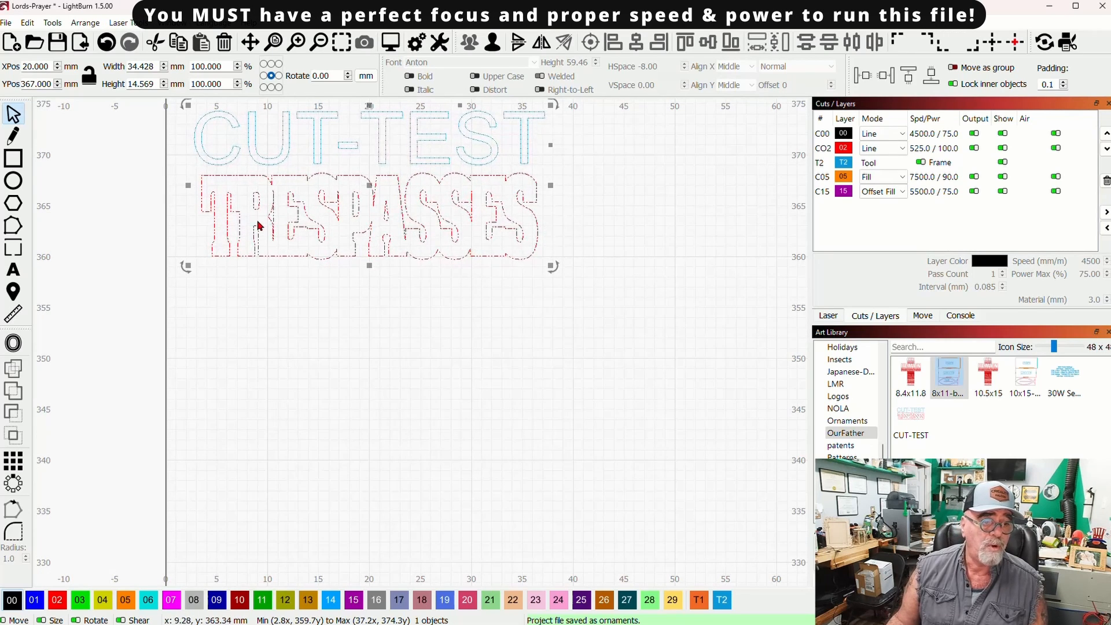
{"action": "scroll", "coordinate": [304, 226], "scroll_direction": "up", "scroll_amount": 2}
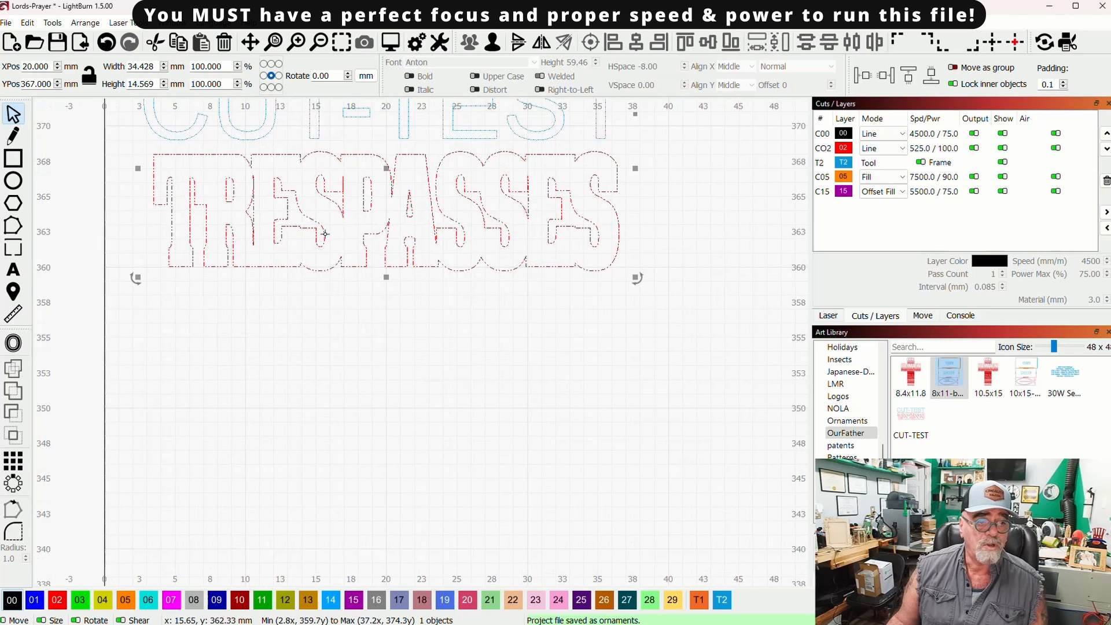
{"action": "left_click", "coordinate": [344, 301]}
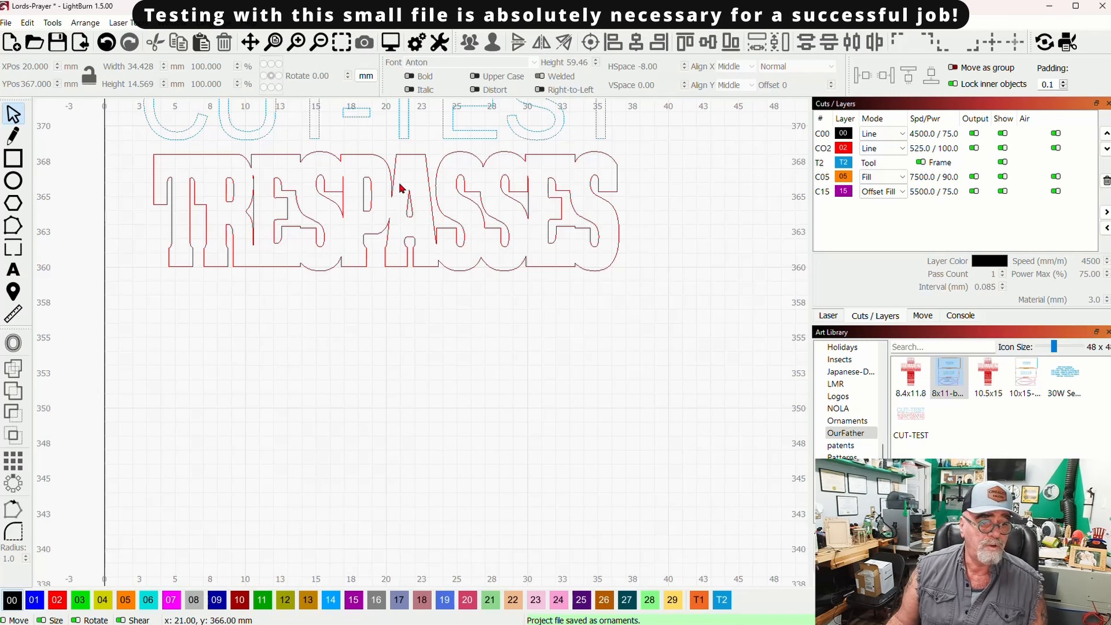
{"action": "left_click_drag", "start_coordinate": [400, 184], "coordinate": [426, 227]}
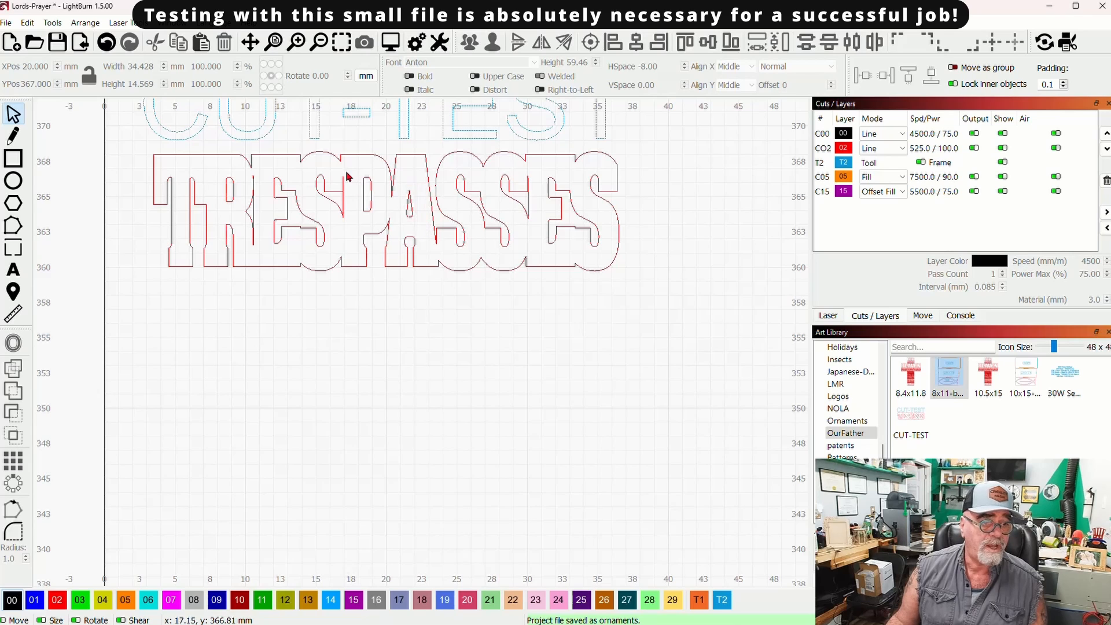
{"action": "left_click_drag", "start_coordinate": [347, 169], "coordinate": [390, 222]}
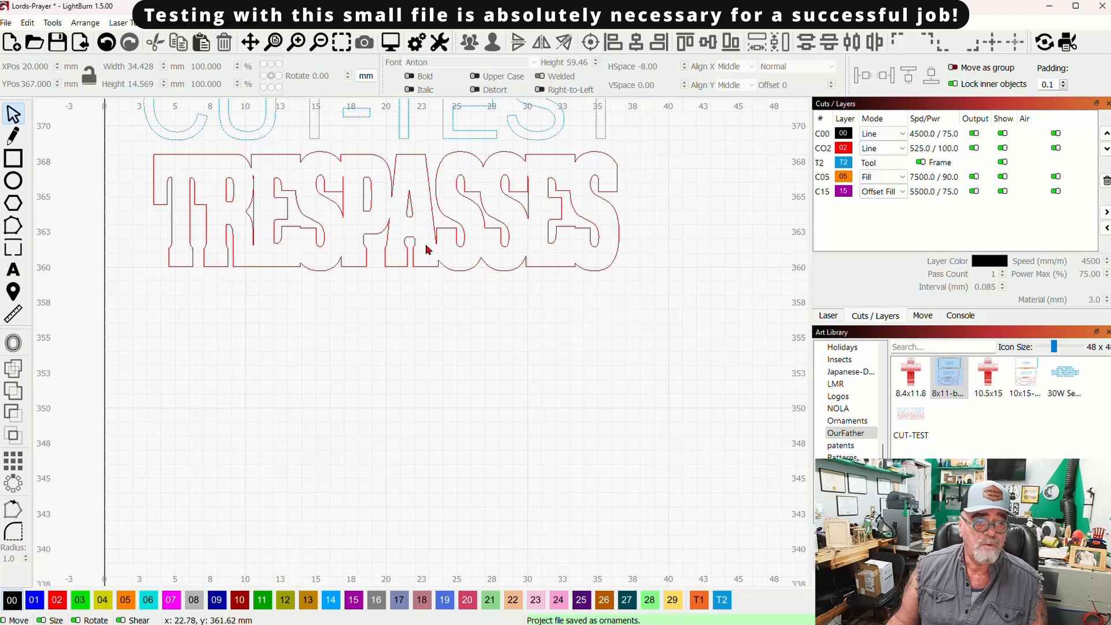
{"action": "scroll", "coordinate": [411, 249], "scroll_direction": "down", "scroll_amount": 10}
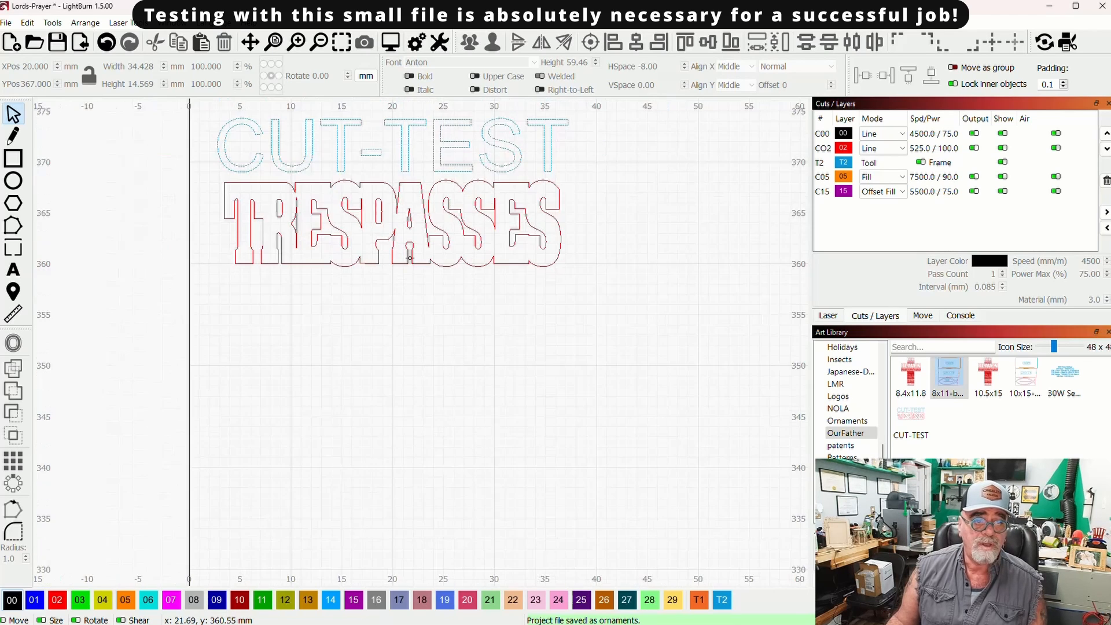
{"action": "scroll", "coordinate": [428, 262], "scroll_direction": "down", "scroll_amount": 5}
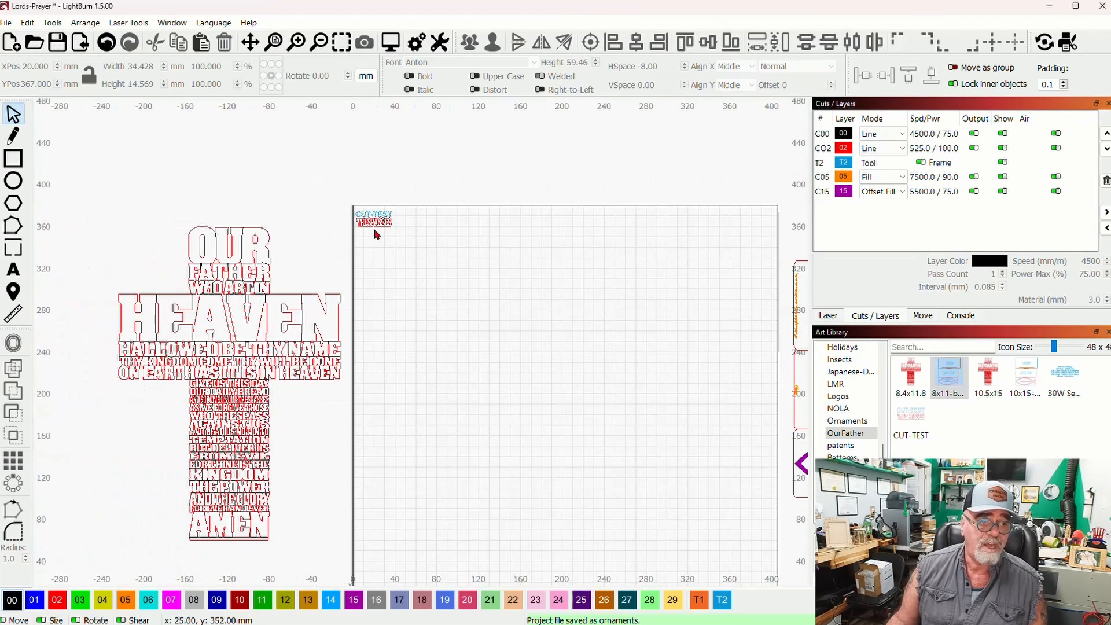
Delete the CUT-TEST graphic, move the cross back into the work area at X 119 mm, Y 225 mm, and deselect it.
{"action": "left_click_drag", "start_coordinate": [346, 200], "coordinate": [429, 251]}
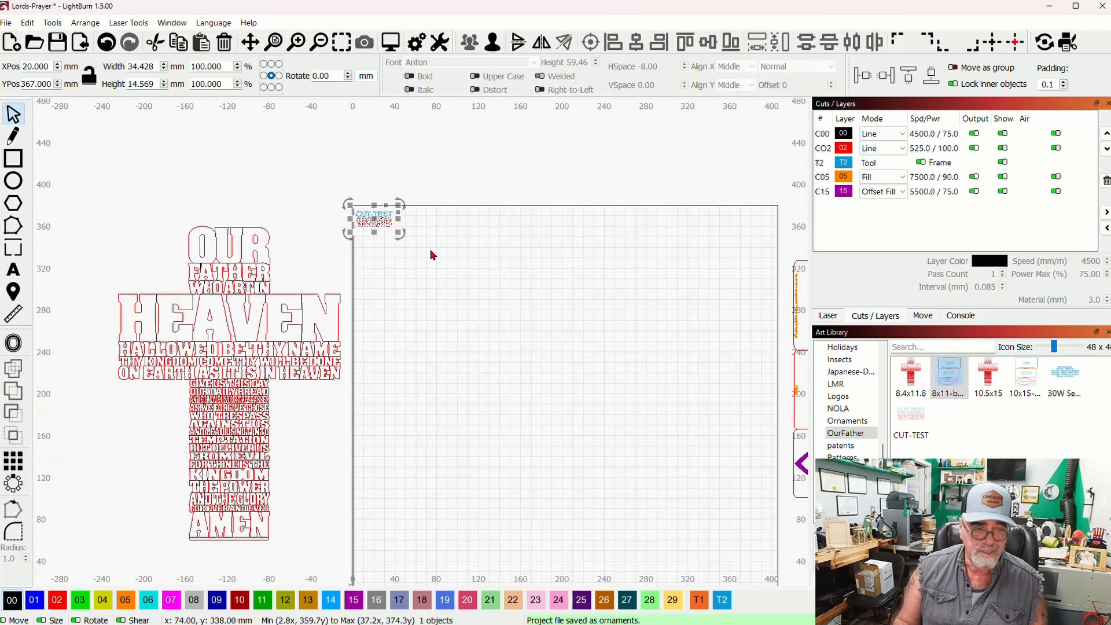
{"action": "key", "text": "Delete"}
{"action": "scroll", "coordinate": [437, 258], "scroll_direction": "down", "scroll_amount": 2}
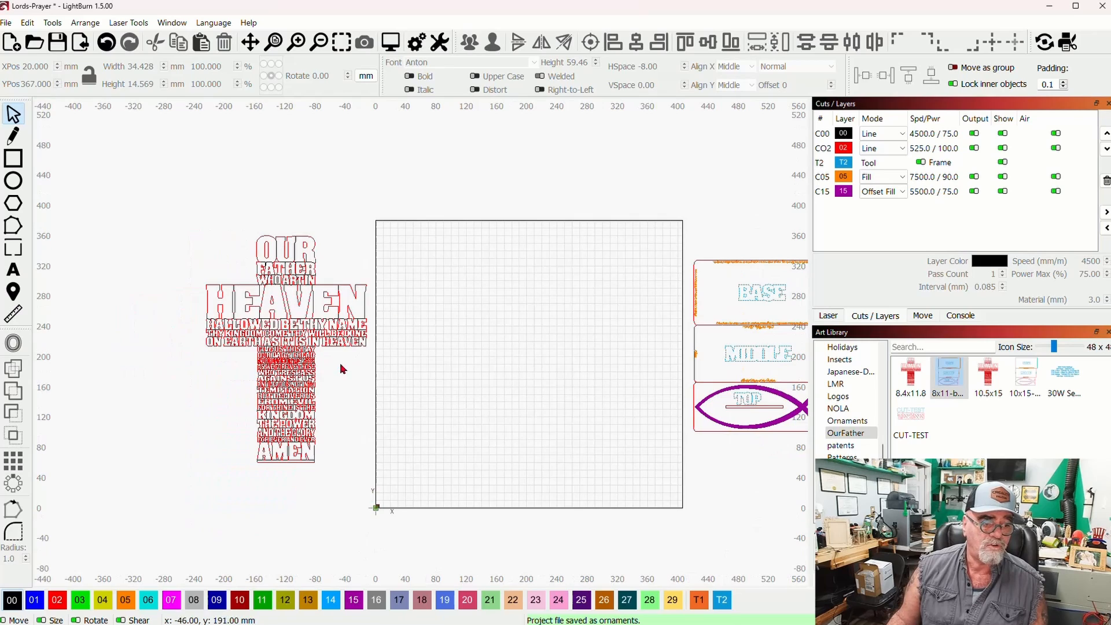
{"action": "left_click", "coordinate": [289, 348]}
{"action": "left_click_drag", "start_coordinate": [289, 348], "coordinate": [470, 343]}
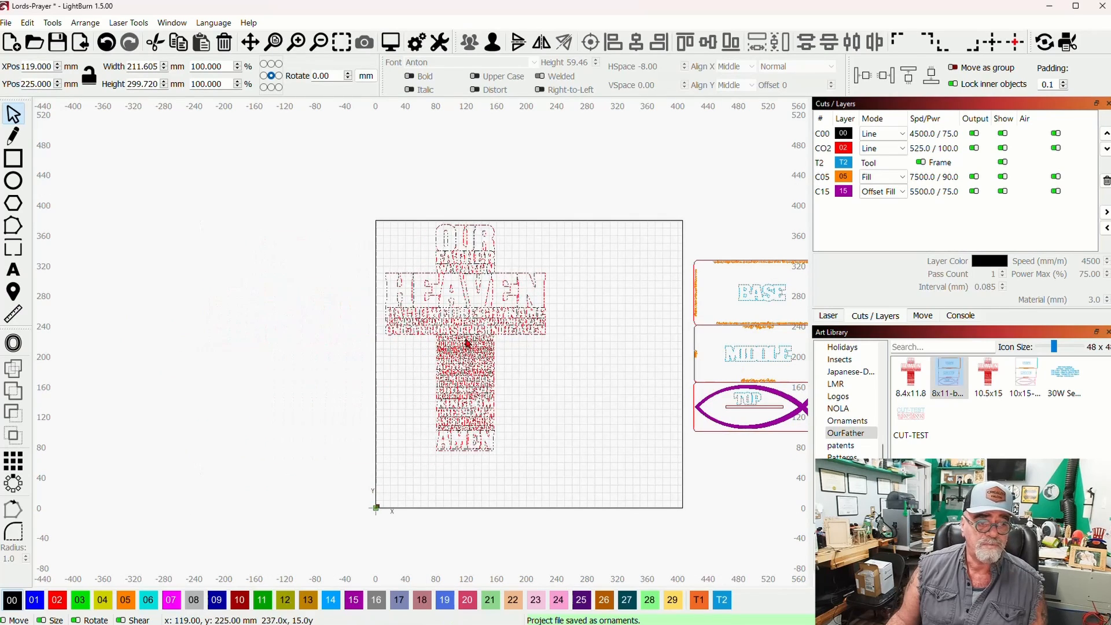
{"action": "left_click", "coordinate": [619, 372]}
{"action": "left_click_drag", "start_coordinate": [628, 366], "coordinate": [535, 307]}
{"action": "scroll", "coordinate": [536, 310], "scroll_direction": "up", "scroll_amount": 1}
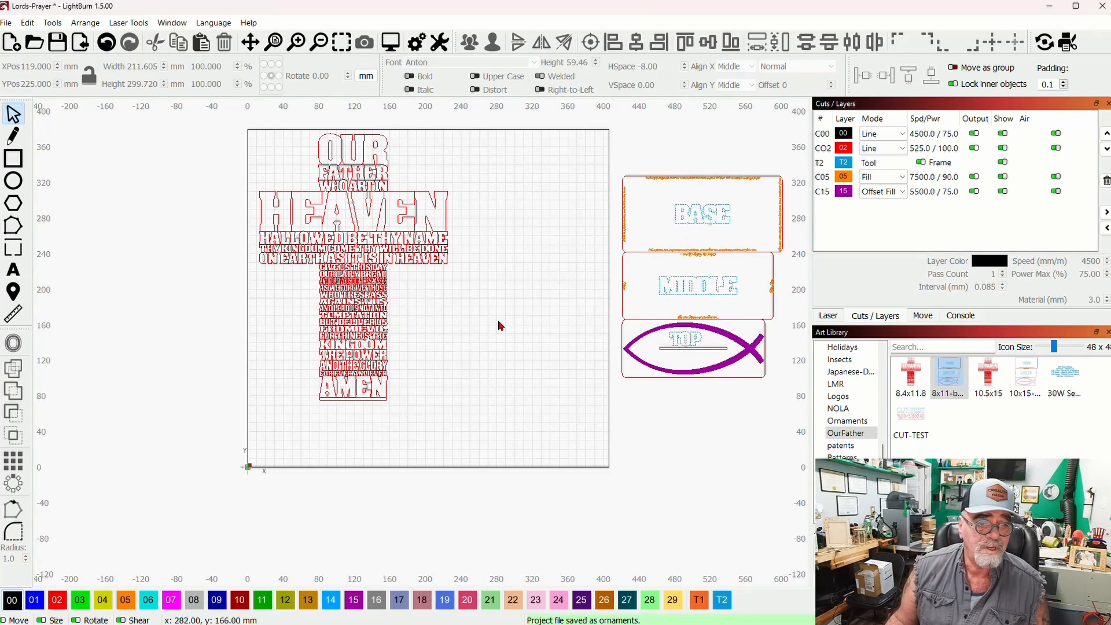
Examine the base set beside the work area, including the BASE and MIDDLE edge inscriptions and the TOP piece's fish symbol and slot.
{"action": "left_click_drag", "start_coordinate": [544, 270], "coordinate": [493, 275]}
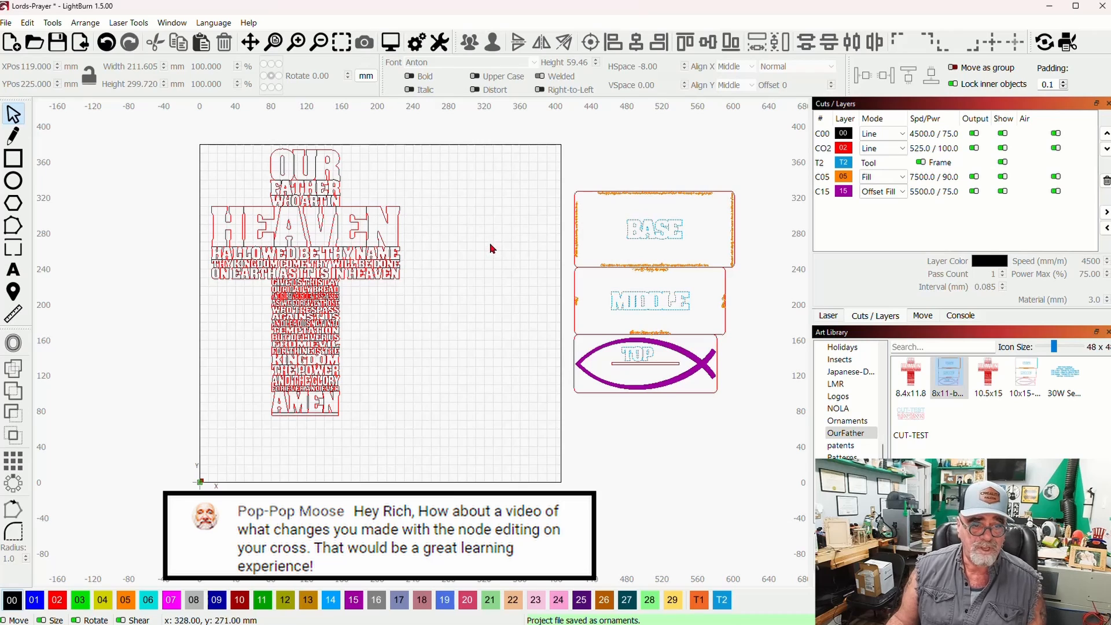
{"action": "left_click_drag", "start_coordinate": [494, 241], "coordinate": [460, 250]}
{"action": "left_click_drag", "start_coordinate": [426, 260], "coordinate": [387, 266]}
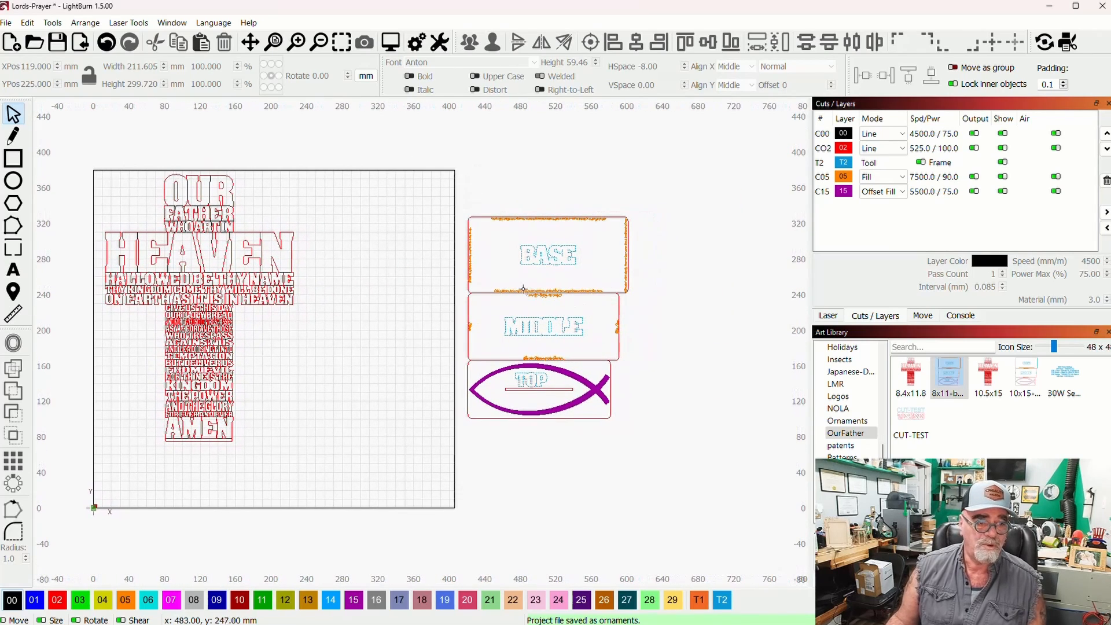
{"action": "scroll", "coordinate": [522, 287], "scroll_direction": "up", "scroll_amount": 3}
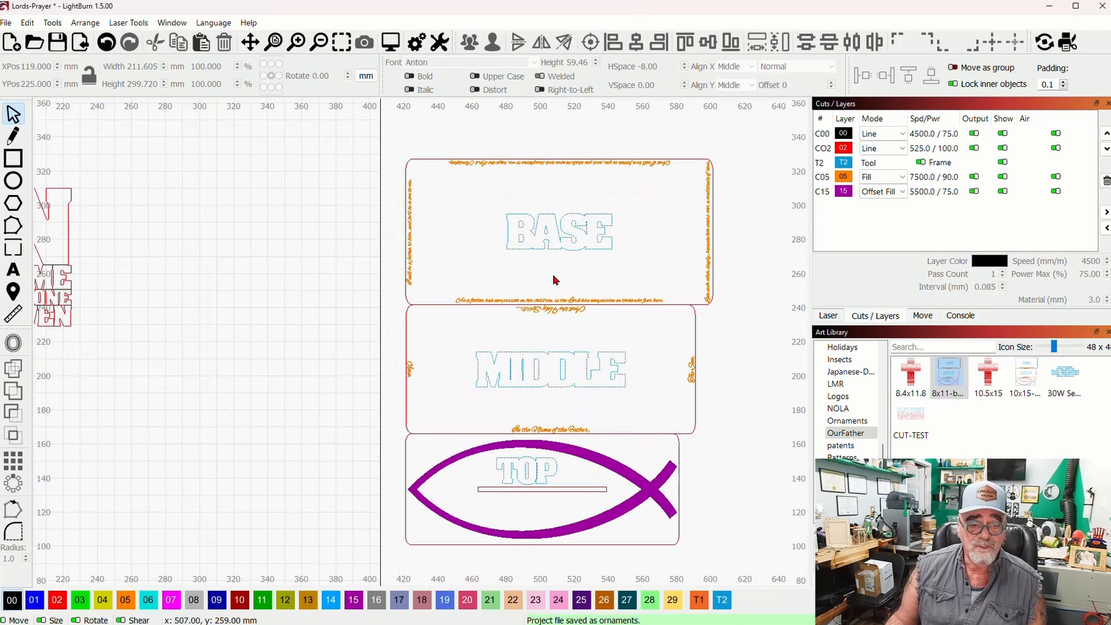
{"action": "scroll", "coordinate": [554, 280], "scroll_direction": "down", "scroll_amount": 1}
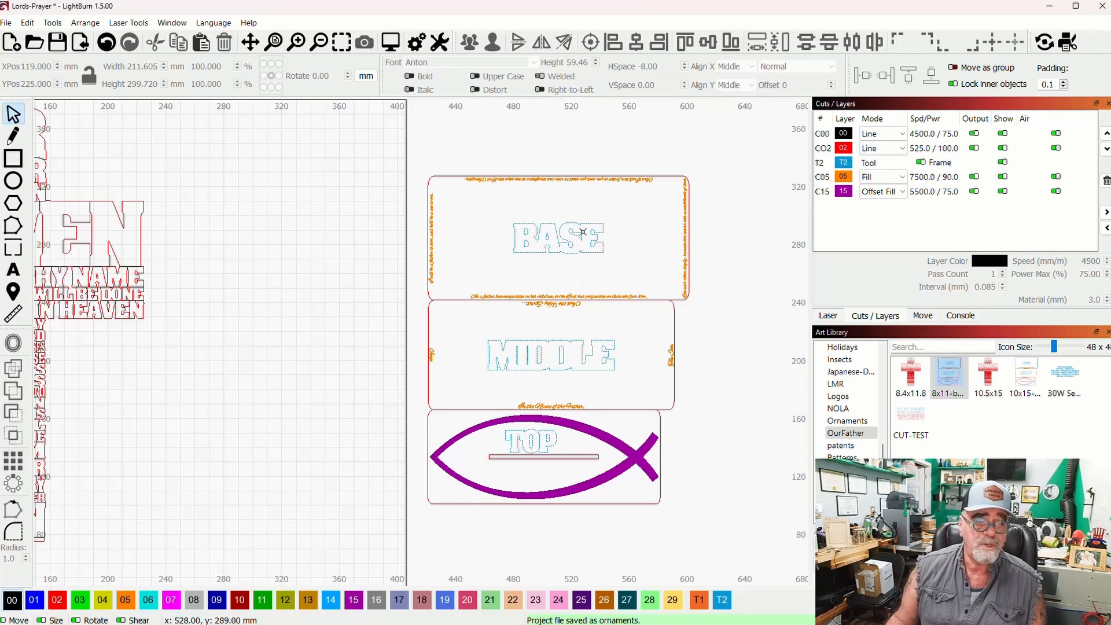
{"action": "scroll", "coordinate": [587, 265], "scroll_direction": "up", "scroll_amount": 1}
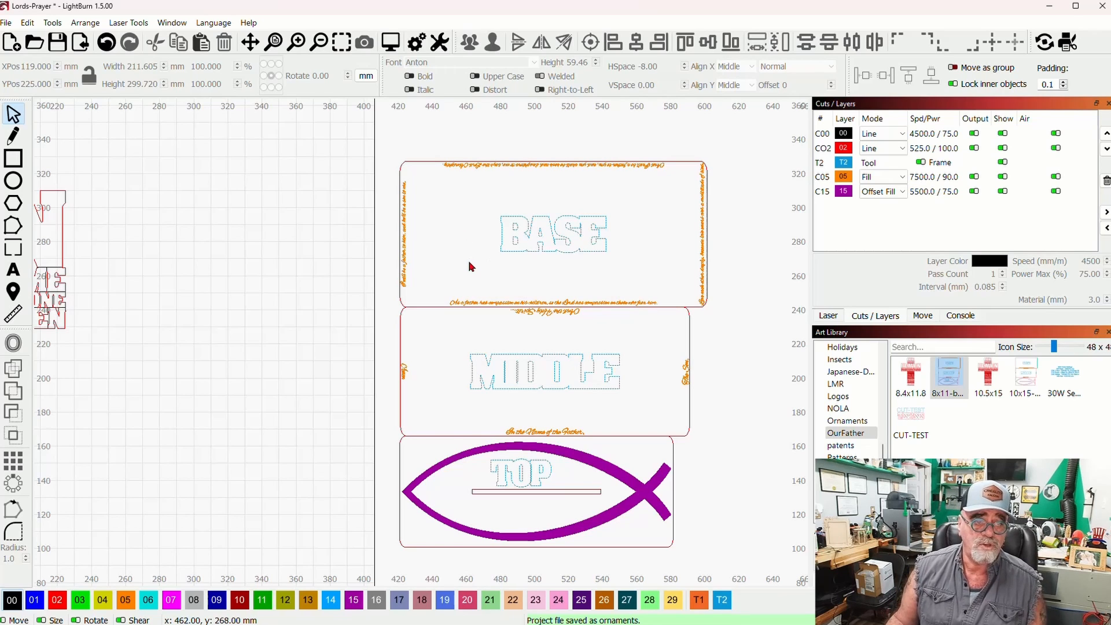
{"action": "scroll", "coordinate": [468, 266], "scroll_direction": "down", "scroll_amount": 1}
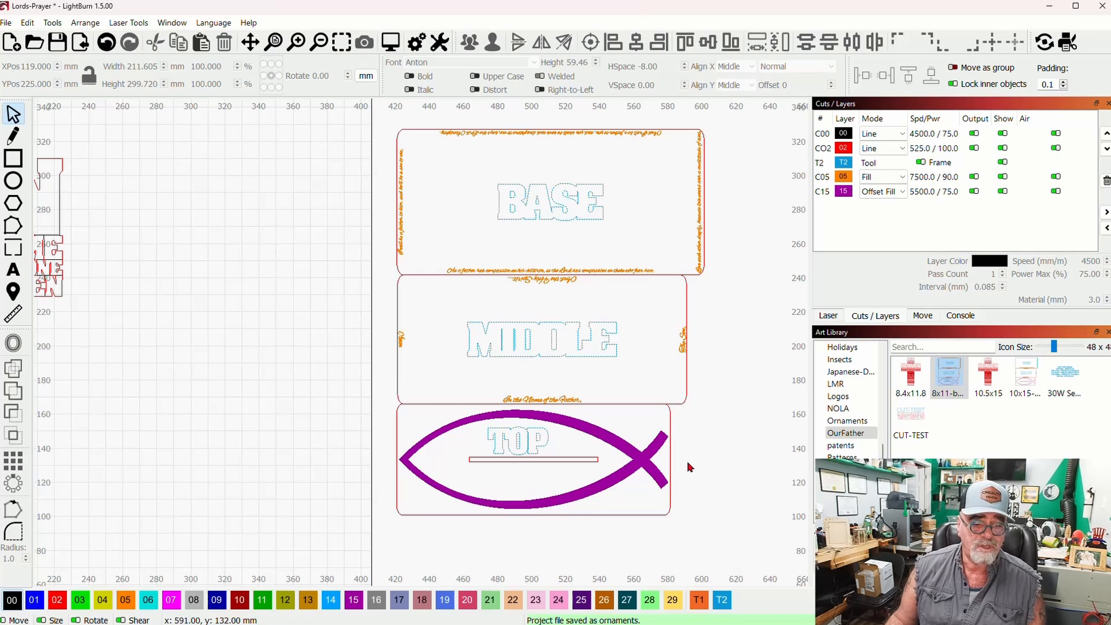
{"action": "left_click", "coordinate": [631, 457]}
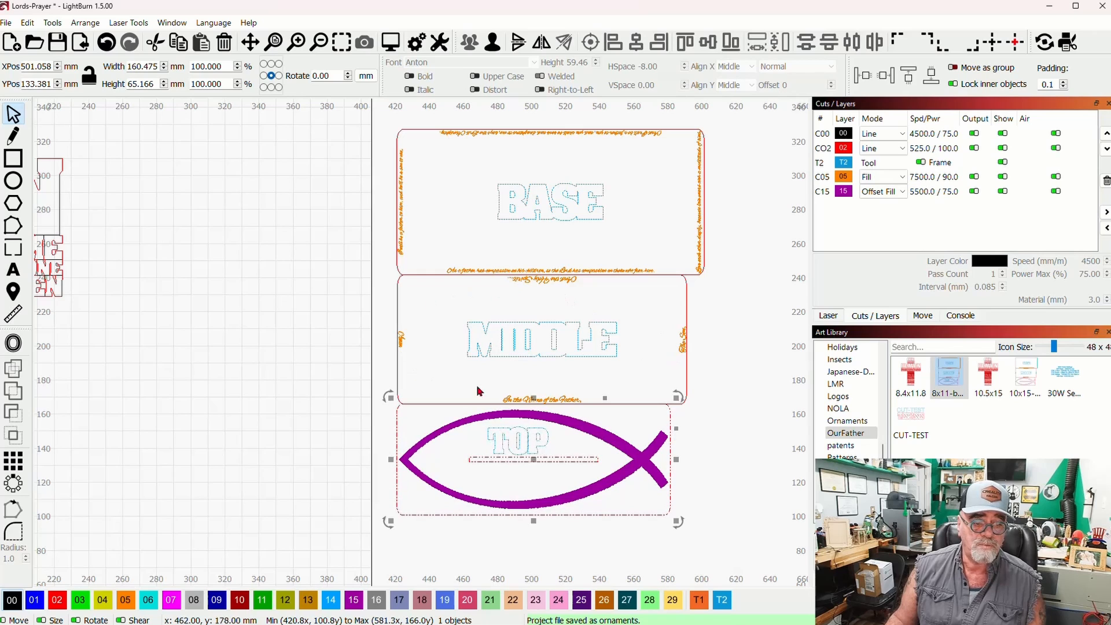
{"action": "left_click", "coordinate": [734, 359]}
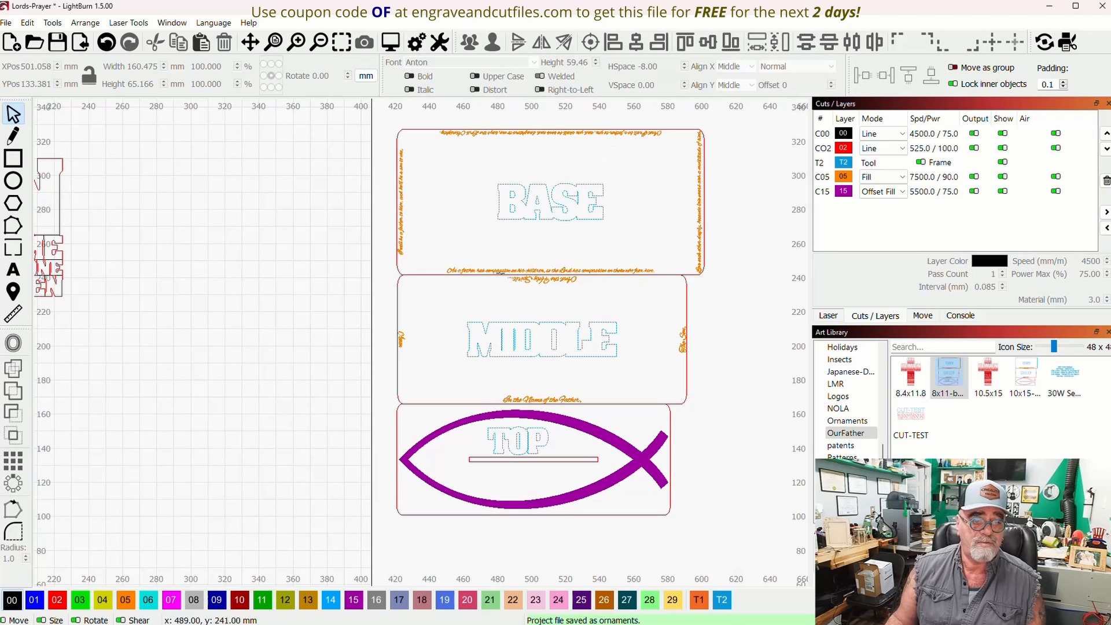
{"action": "scroll", "coordinate": [513, 272], "scroll_direction": "down", "scroll_amount": 4}
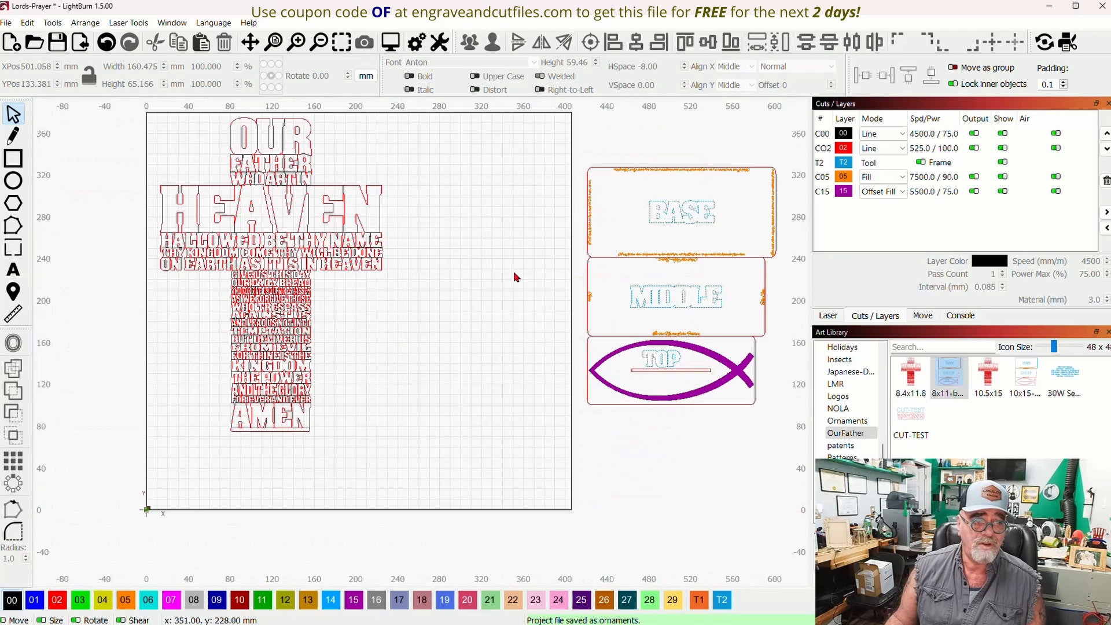